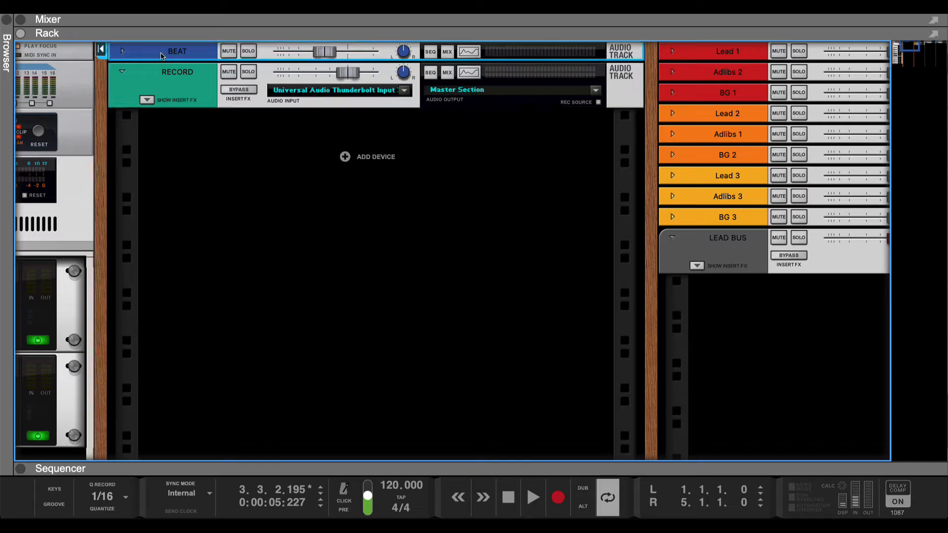
# Step: Look over the finished vocal template's rack columns, examining the lead, chorus and harmony tracks with their buses
pyautogui.hscroll(5, 524, 222)
pyautogui.click(524, 246)
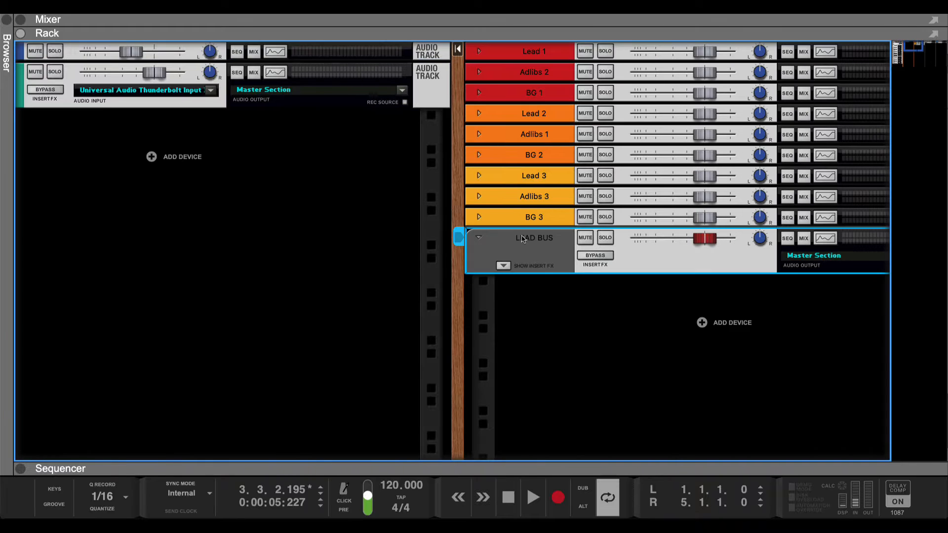
pyautogui.click(540, 55)
pyautogui.click(541, 72)
pyautogui.click(549, 93)
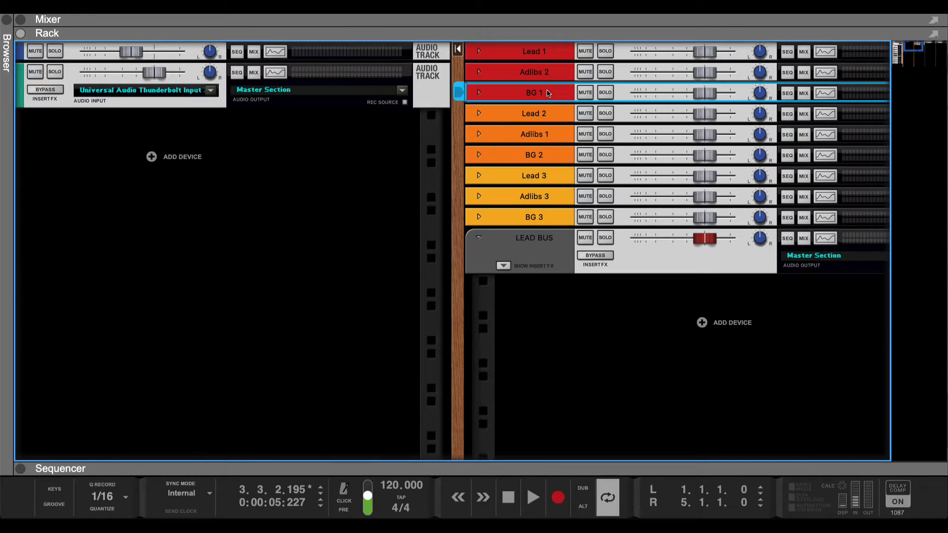
pyautogui.hscroll(12, 516, 143)
pyautogui.click(559, 94)
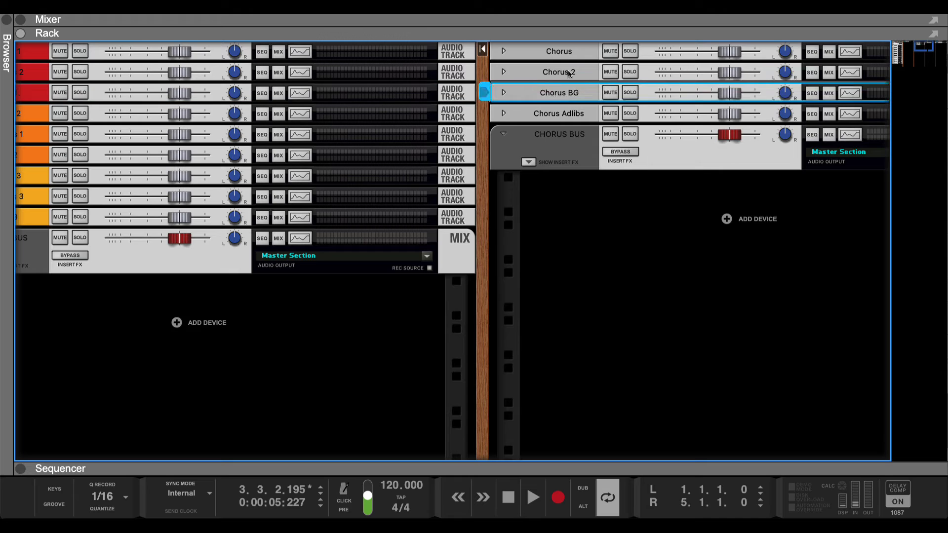
pyautogui.hscroll(12, 617, 119)
pyautogui.click(625, 112)
pyautogui.click(657, 54)
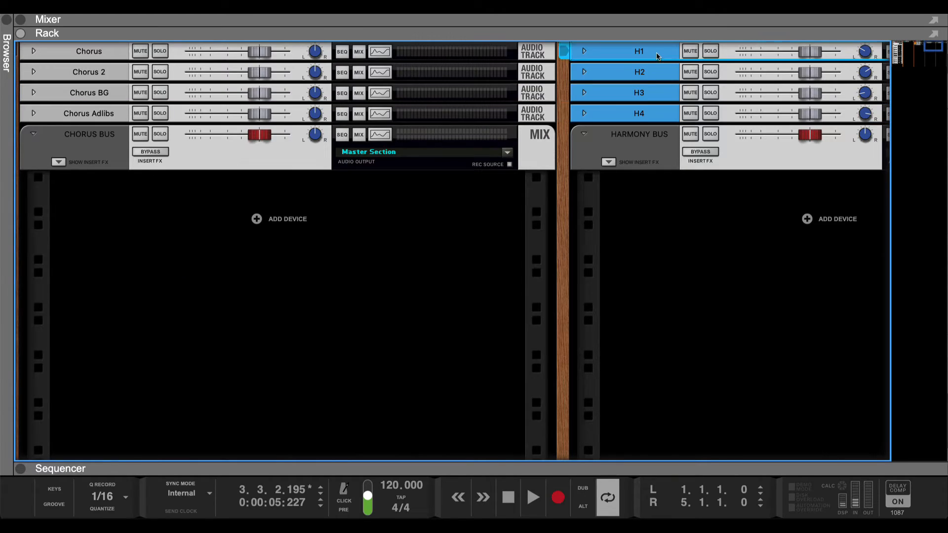
pyautogui.click(646, 159)
pyautogui.click(645, 110)
pyautogui.keyDown('shift'); pyautogui.click(648, 53); pyautogui.keyUp('shift')
pyautogui.scroll(-3, 532, 170)
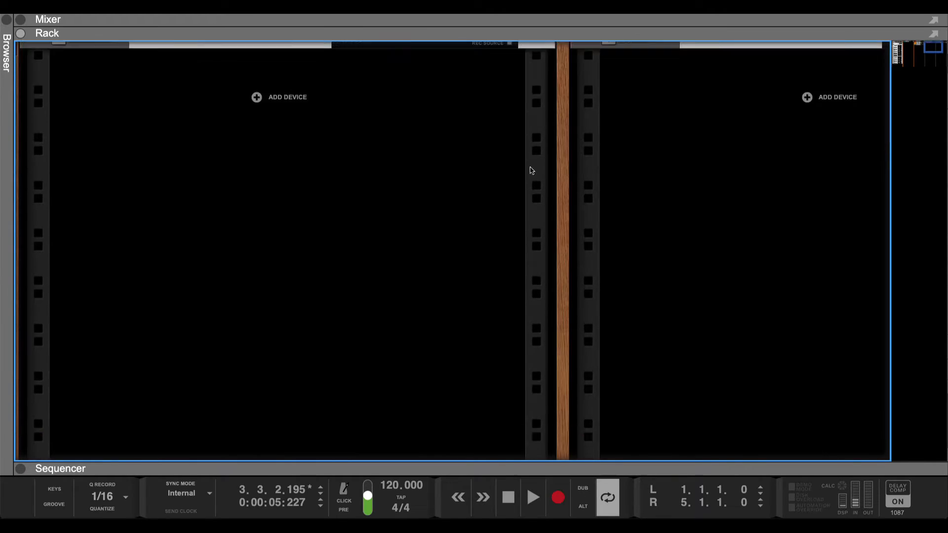
pyautogui.scroll(3, 400, 199)
pyautogui.hscroll(-20, 162, 283)
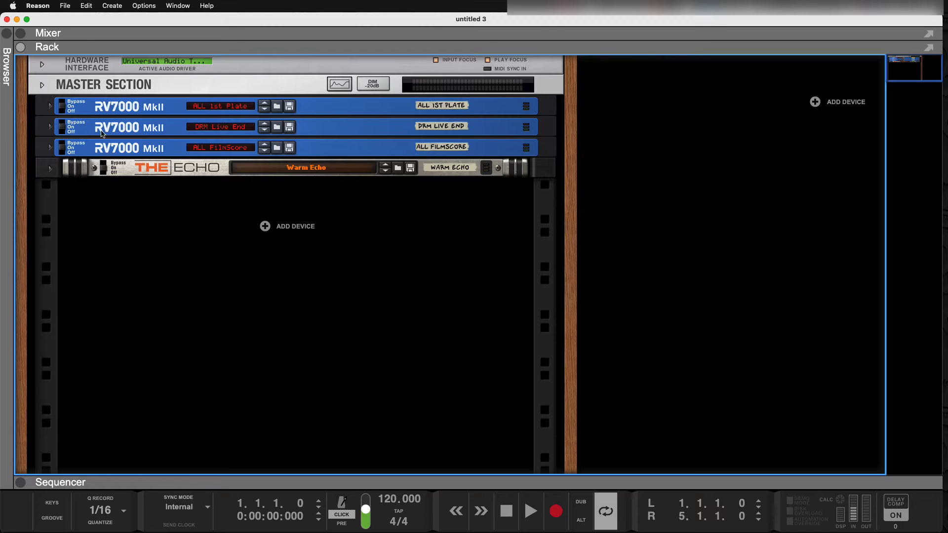
# Step: Create a new song from the Empty + FX template
pyautogui.click(138, 102)
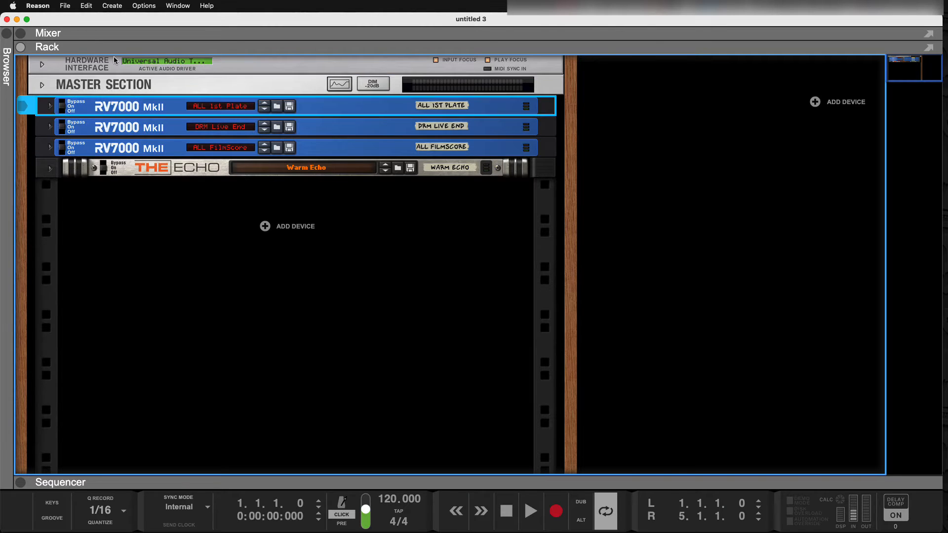
pyautogui.click(65, 6)
pyautogui.moveTo(80, 34)
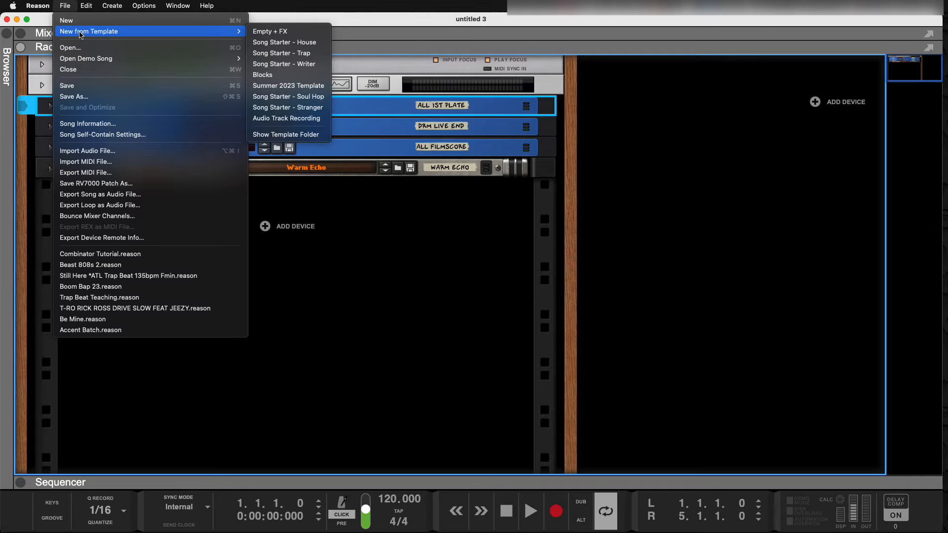
pyautogui.click(288, 32)
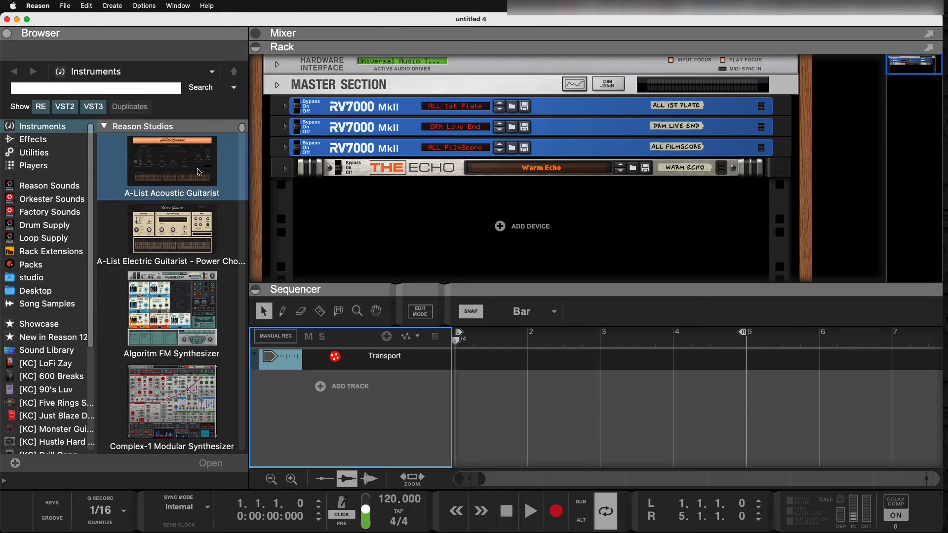
pyautogui.moveTo(57, 22)
pyautogui.mouseDown()
pyautogui.moveTo(56, 41)
pyautogui.moveTo(73, 34)
pyautogui.moveTo(73, 20)
pyautogui.mouseUp()
pyautogui.click(7, 36)
pyautogui.click(251, 294)
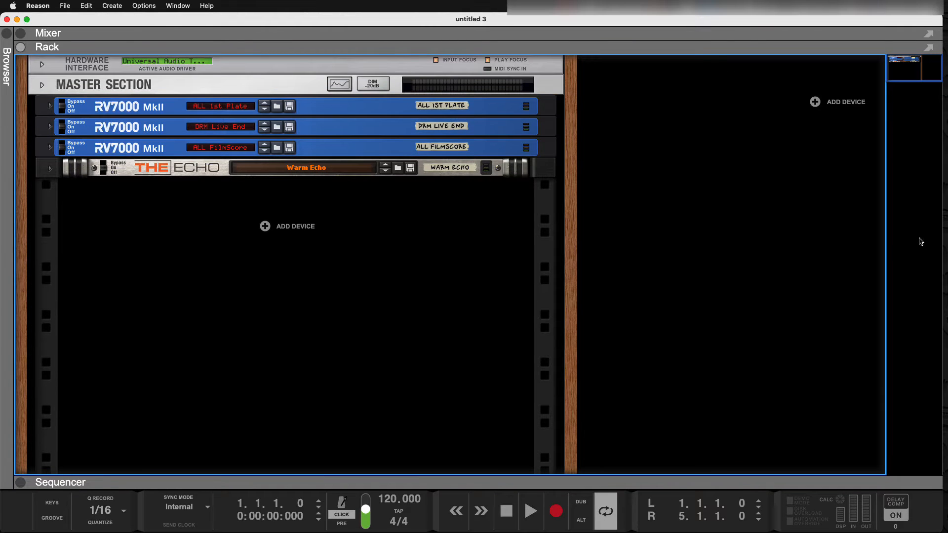
# Step: Delete the three RV7000 MkII reverbs and The Echo from the rack, with the Master Section unfolded
pyautogui.moveTo(942, 236); pyautogui.dragTo(947, 237)
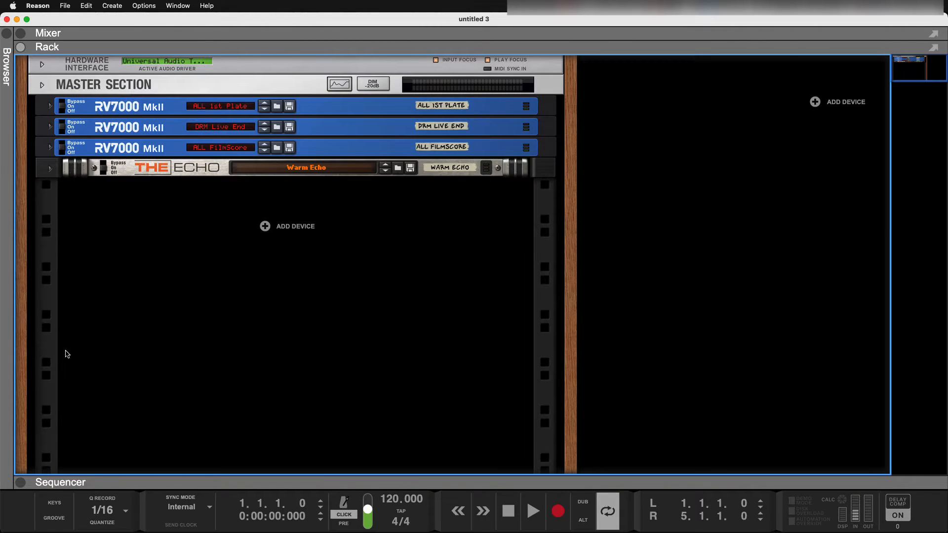
pyautogui.click(147, 168)
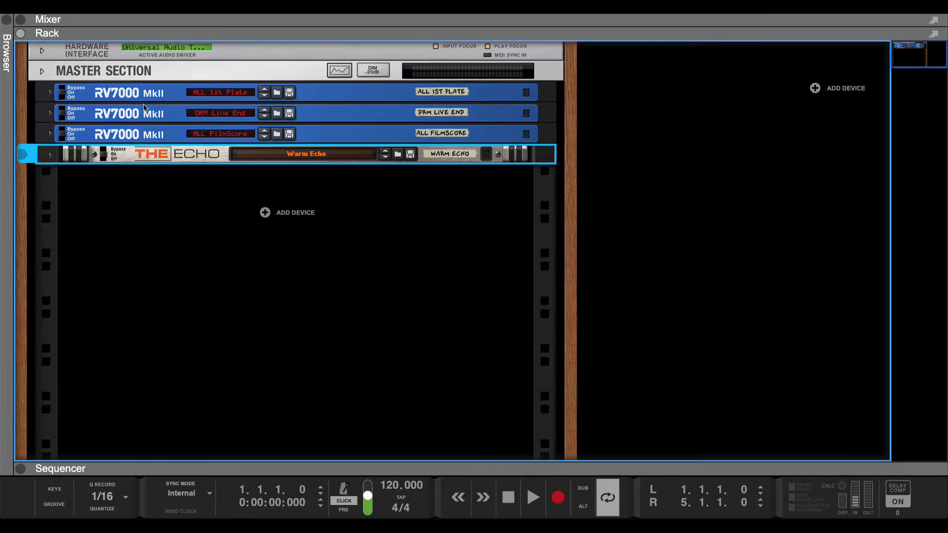
pyautogui.keyDown('shift'); pyautogui.click(146, 96); pyautogui.keyUp('shift')
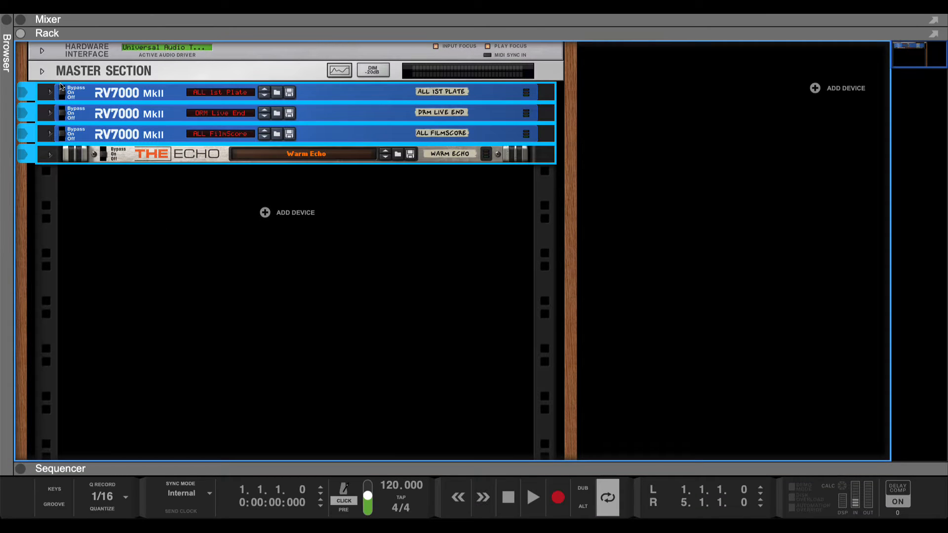
pyautogui.click(43, 72)
pyautogui.click(135, 221)
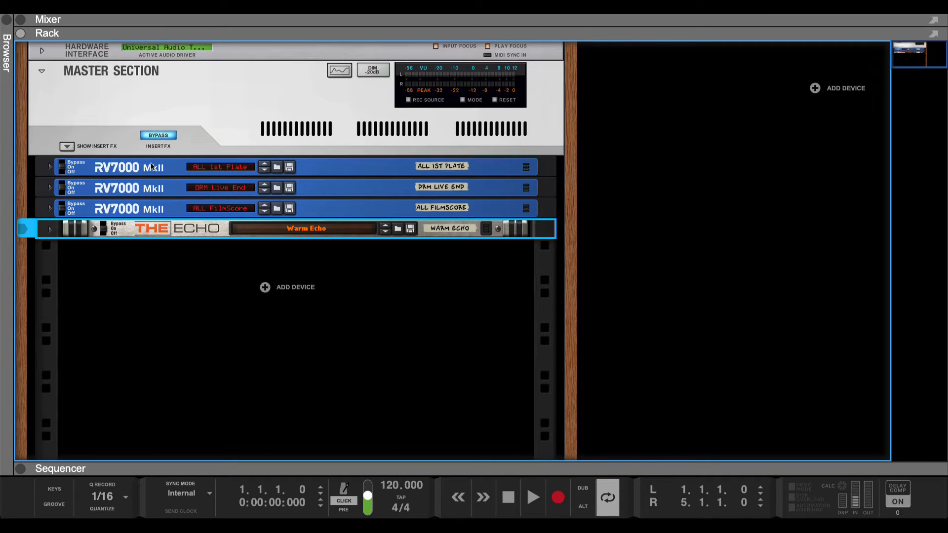
pyautogui.keyDown('shift'); pyautogui.click(151, 167); pyautogui.keyUp('shift')
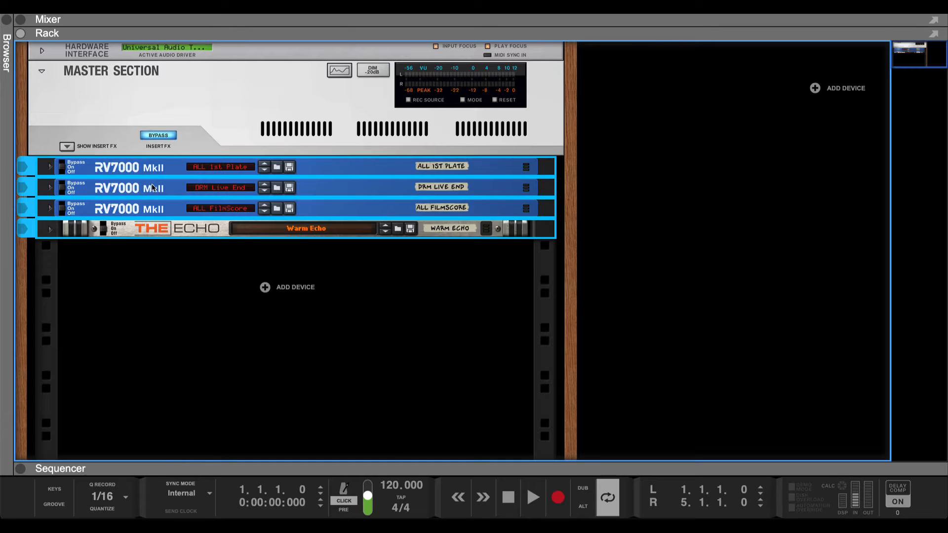
pyautogui.press('Delete')
# Step: Turn off the Master Section's insert effects bypass and delete its insert effects Combinator
pyautogui.click(144, 137)
pyautogui.click(67, 147)
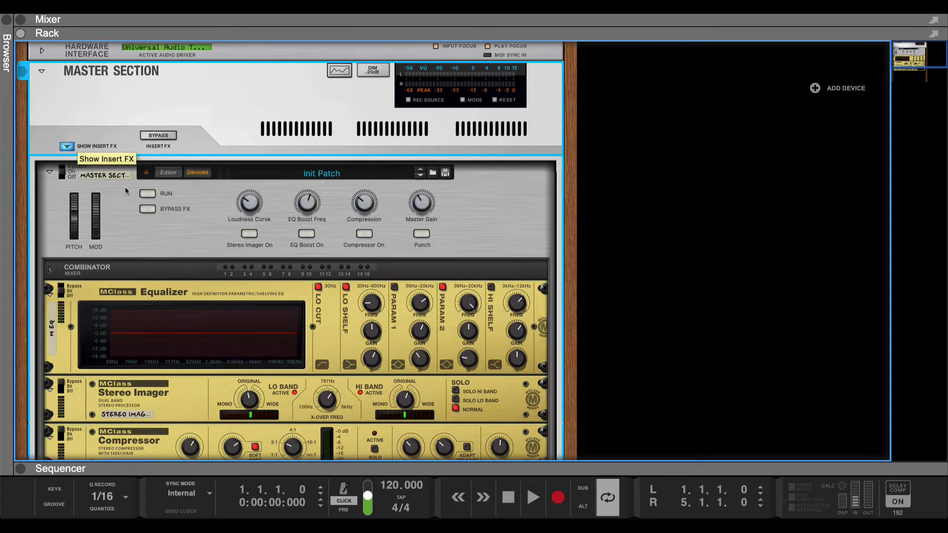
pyautogui.press('Delete')
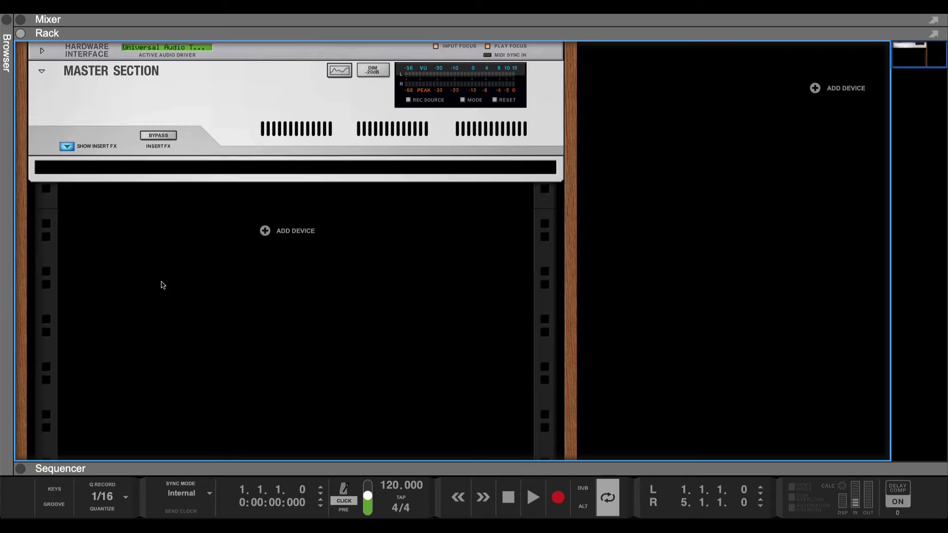
# Step: Create an audio track in the sequencer and turn off its record arming and automation recording
pyautogui.doubleClick(223, 471)
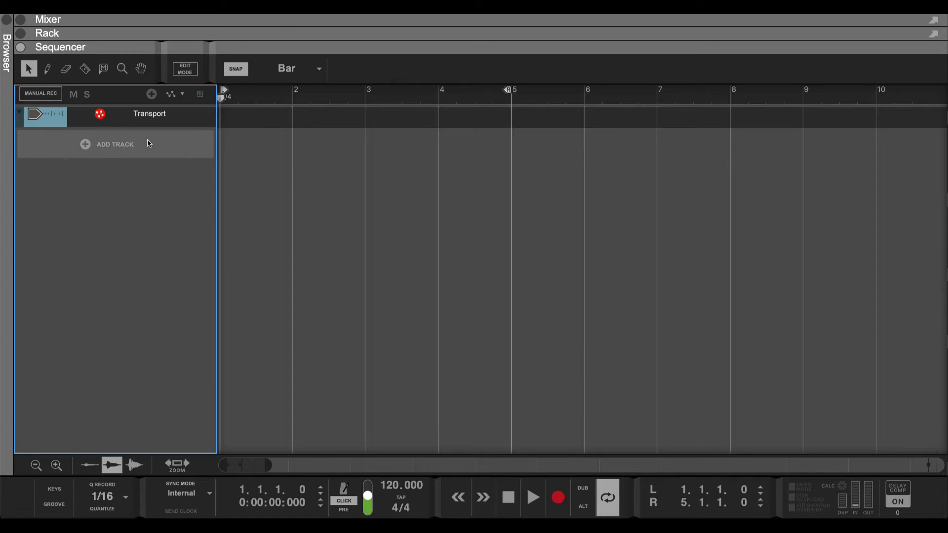
pyautogui.click(134, 144)
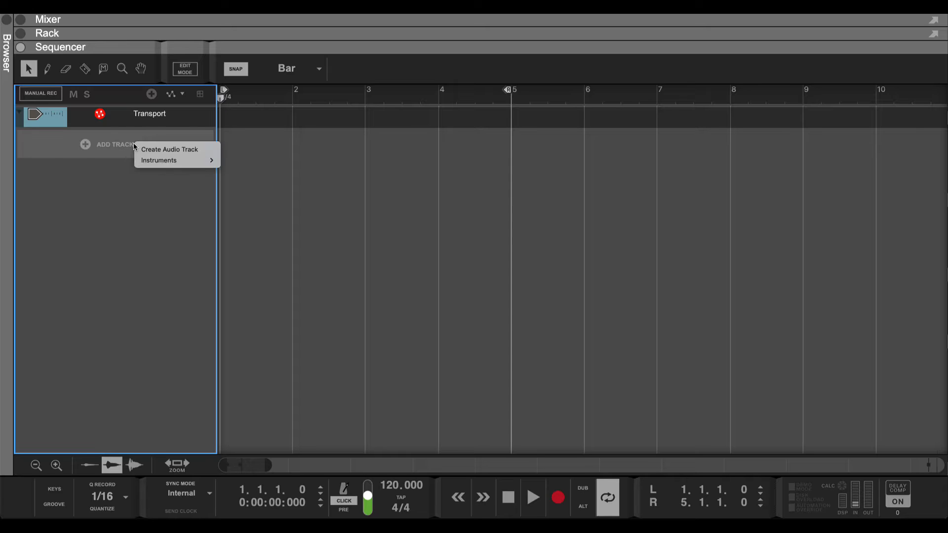
pyautogui.click(150, 149)
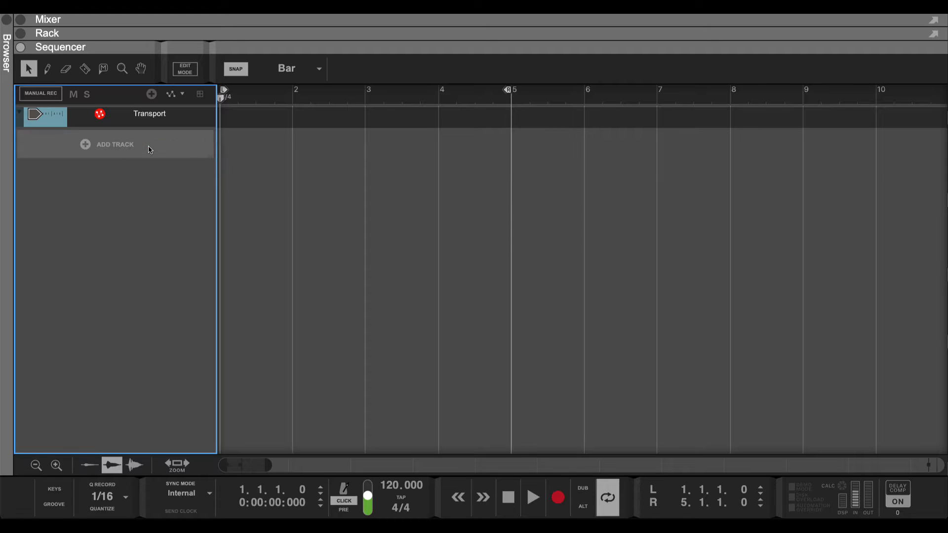
pyautogui.click(113, 143)
pyautogui.click(102, 143)
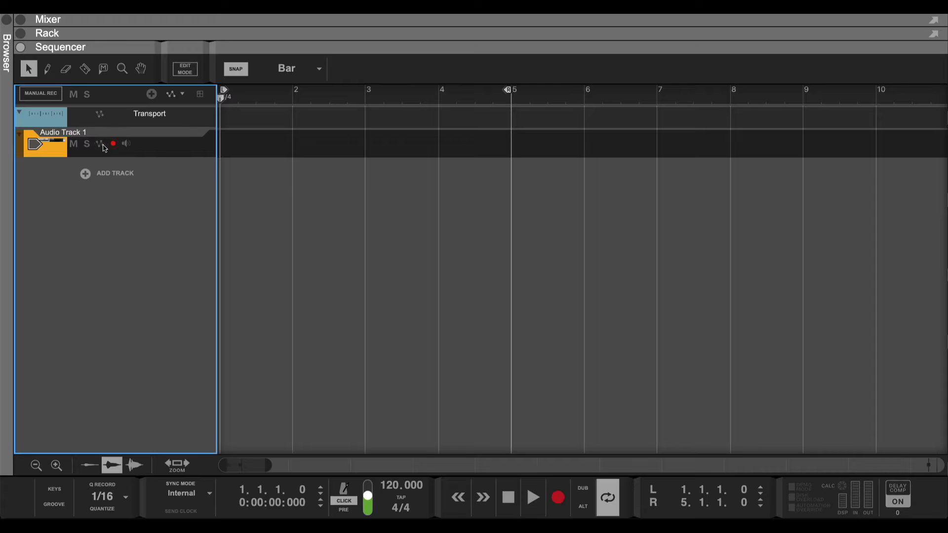
pyautogui.click(134, 251)
# Step: Duplicate the audio track fourteen times in the rack and disarm recording on the last copy in the sequencer
pyautogui.doubleClick(201, 34)
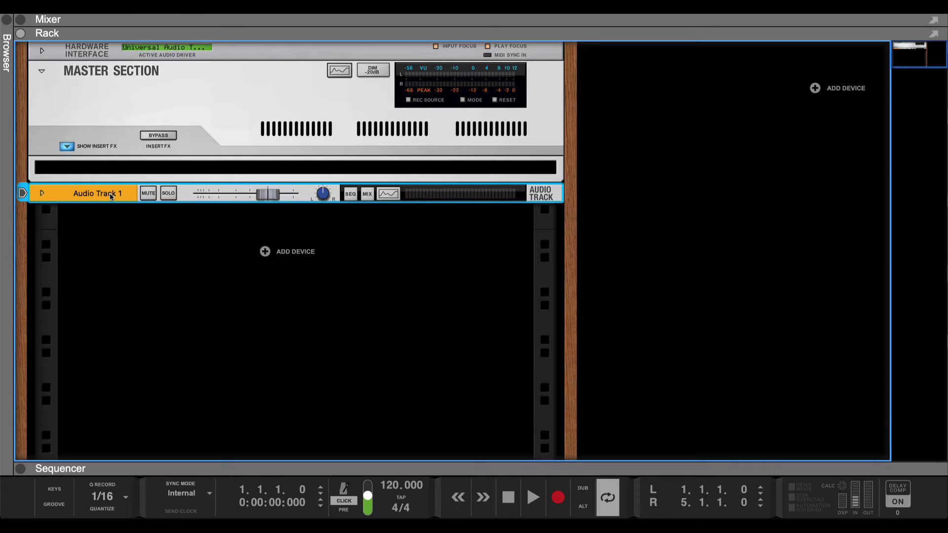
pyautogui.hotkey('ctrl', 'd')
pyautogui.hotkey('ctrl', 'd')
pyautogui.hotkey('ctrl', 'd')
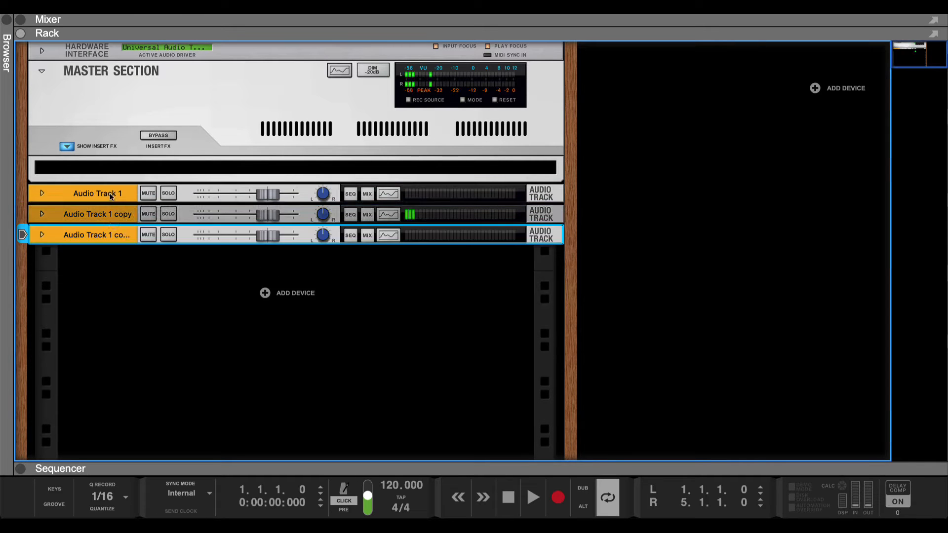
pyautogui.hotkey('ctrl', 'd')
pyautogui.hotkey('ctrl', 'd')
pyautogui.hotkey('ctrl', 'd')
pyautogui.hotkey('ctrl', 'd')
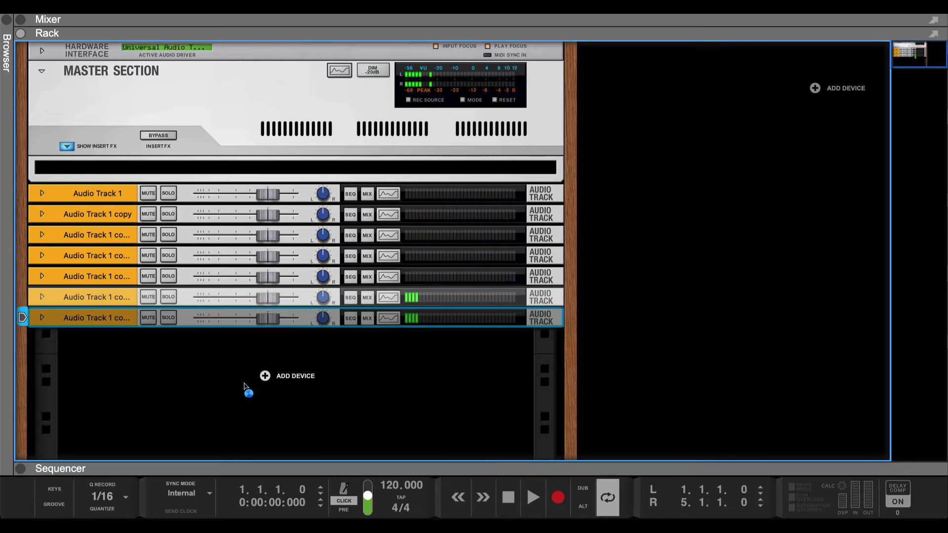
pyautogui.hotkey('ctrl', 'd')
pyautogui.hotkey('ctrl', 'd')
pyautogui.hotkey('ctrl', 'd')
pyautogui.hotkey('ctrl', 'd')
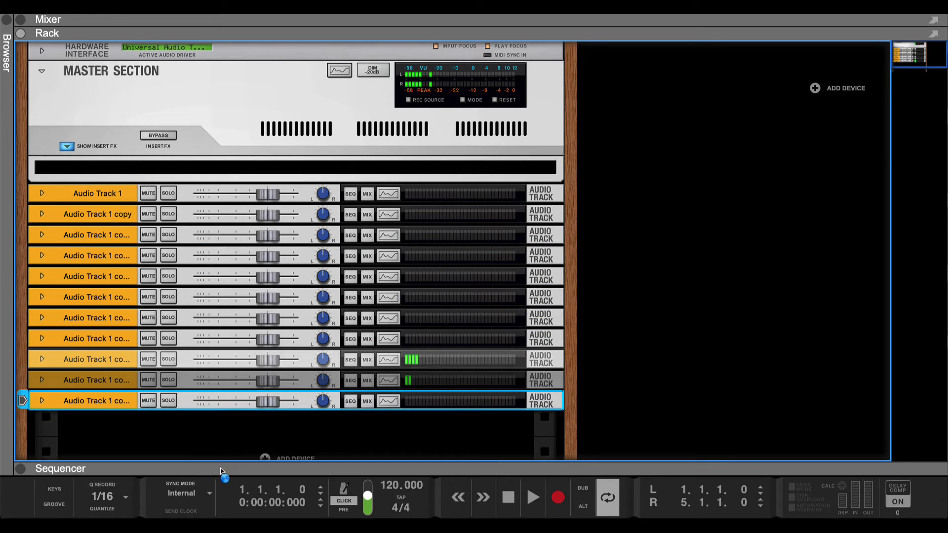
pyautogui.hotkey('ctrl', 'd')
pyautogui.hotkey('ctrl', 'd')
pyautogui.hotkey('ctrl', 'd')
pyautogui.doubleClick(207, 468)
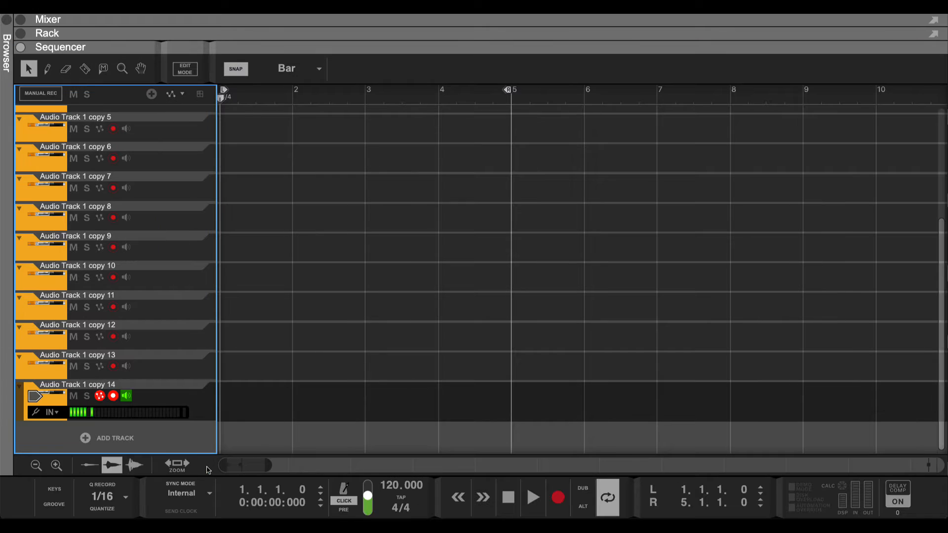
pyautogui.click(113, 396)
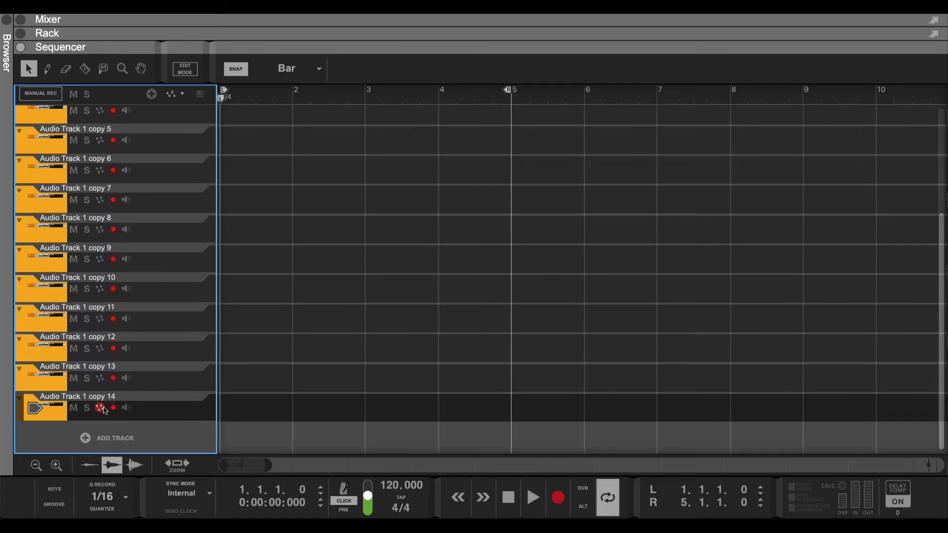
# Step: Turn off record arming and automation recording on the first audio track and rename it Lead 1
pyautogui.scroll(10, 86, 208)
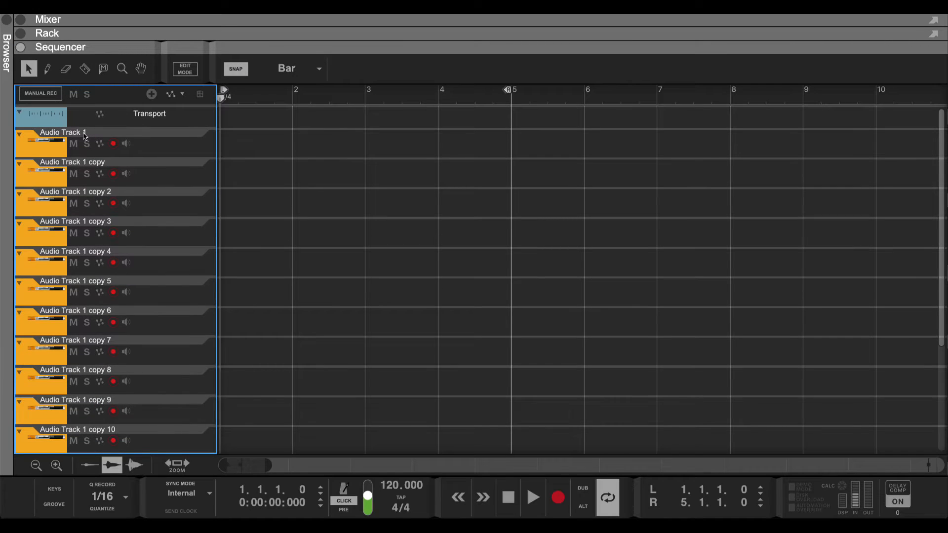
pyautogui.click(84, 136)
pyautogui.doubleClick(84, 136)
pyautogui.click(113, 144)
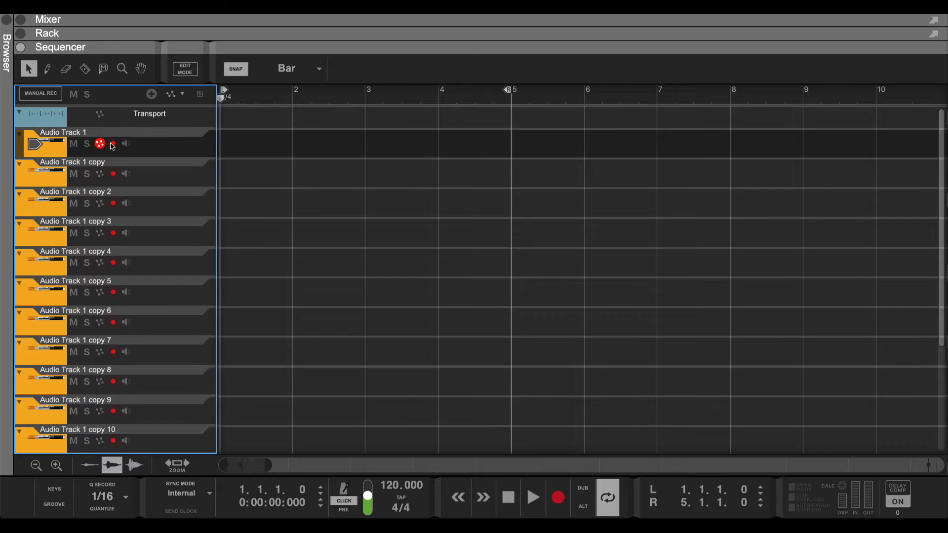
pyautogui.click(100, 144)
pyautogui.doubleClick(81, 132)
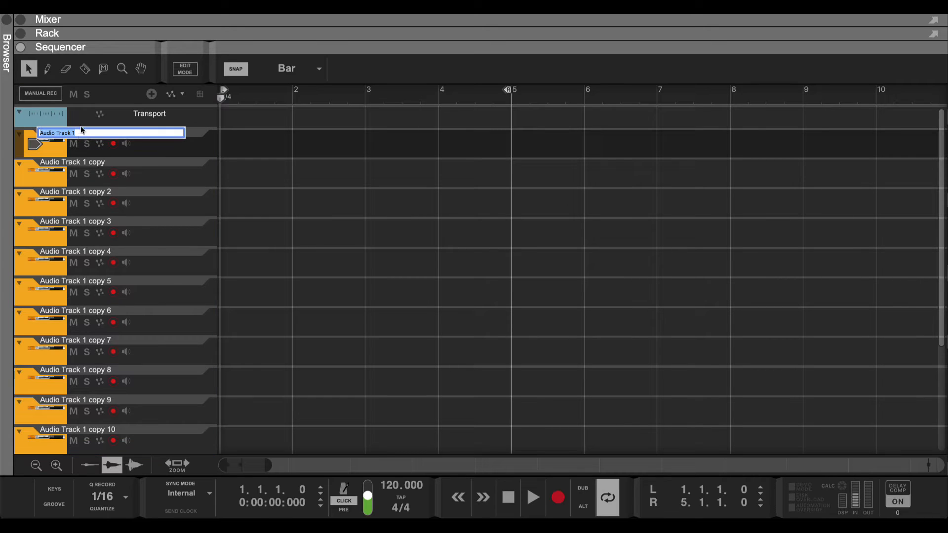
pyautogui.write('Lead 1')
pyautogui.press('Return')
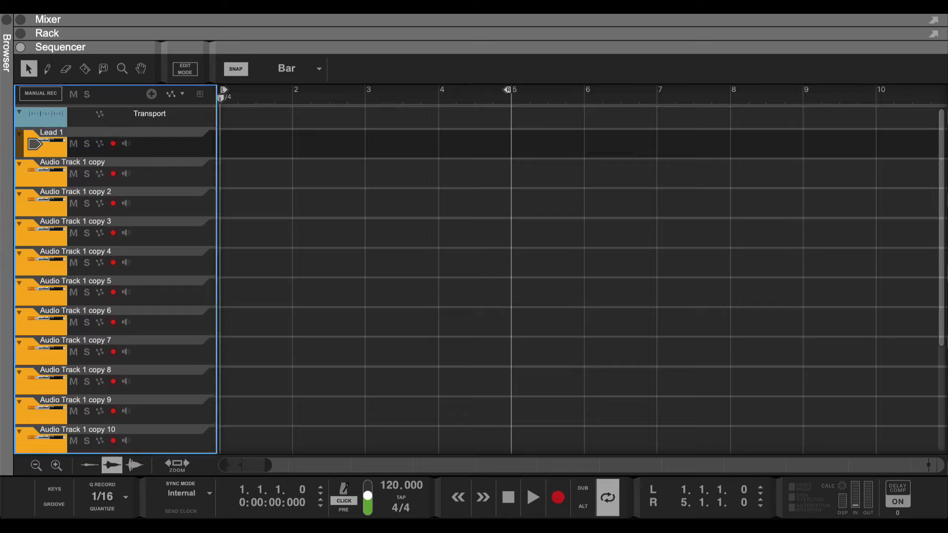
# Step: Rename the second audio track Lead 2 and turn off its record arming and automation recording
pyautogui.doubleClick(54, 167)
pyautogui.write('Le')
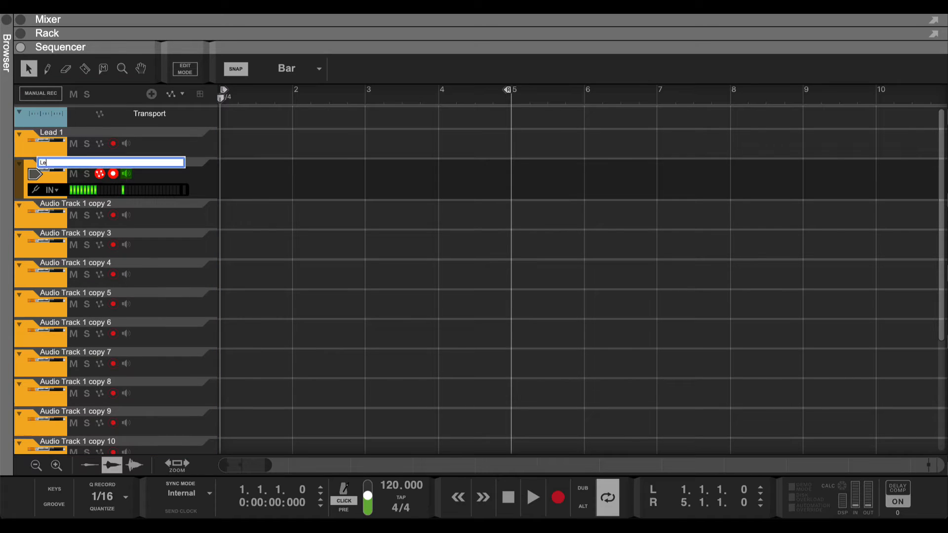
pyautogui.write('ad 2')
pyautogui.press('Return')
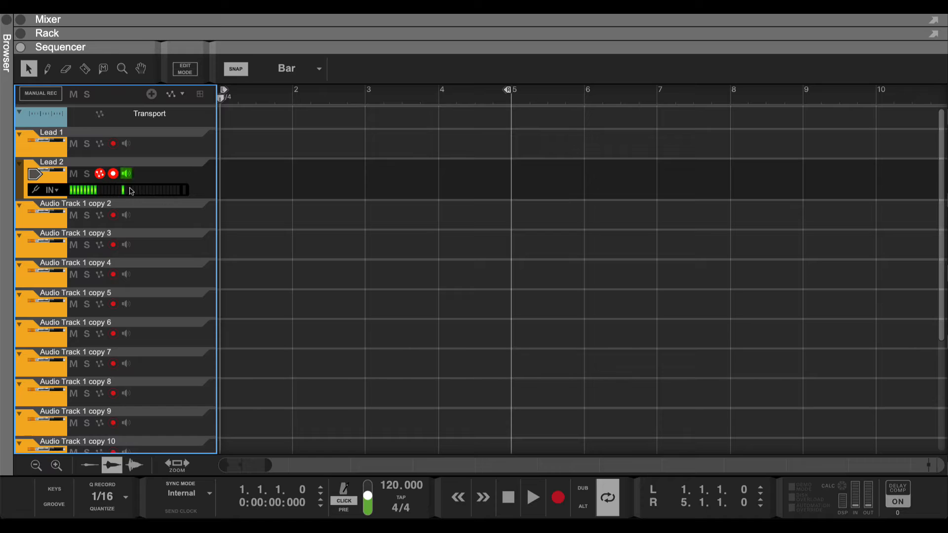
pyautogui.click(113, 173)
pyautogui.click(101, 174)
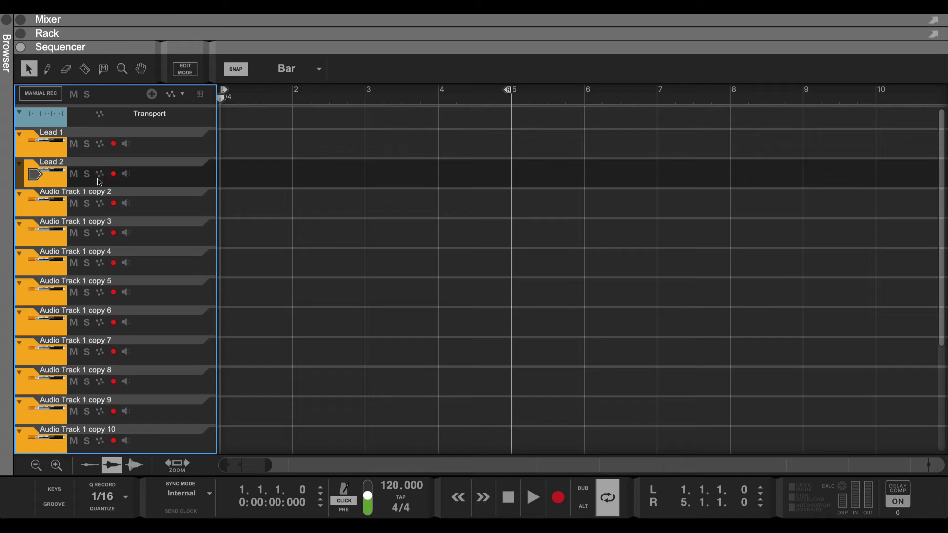
# Step: Rename the third audio track Lead 3 and turn off its monitoring, record arming and automation recording
pyautogui.doubleClick(45, 193)
pyautogui.write('Lead')
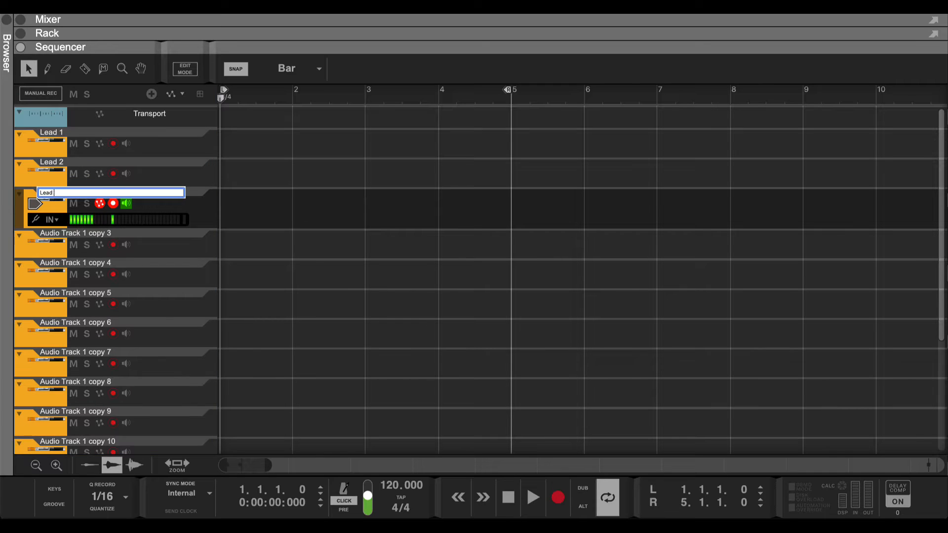
pyautogui.write(' 3')
pyautogui.press('Return')
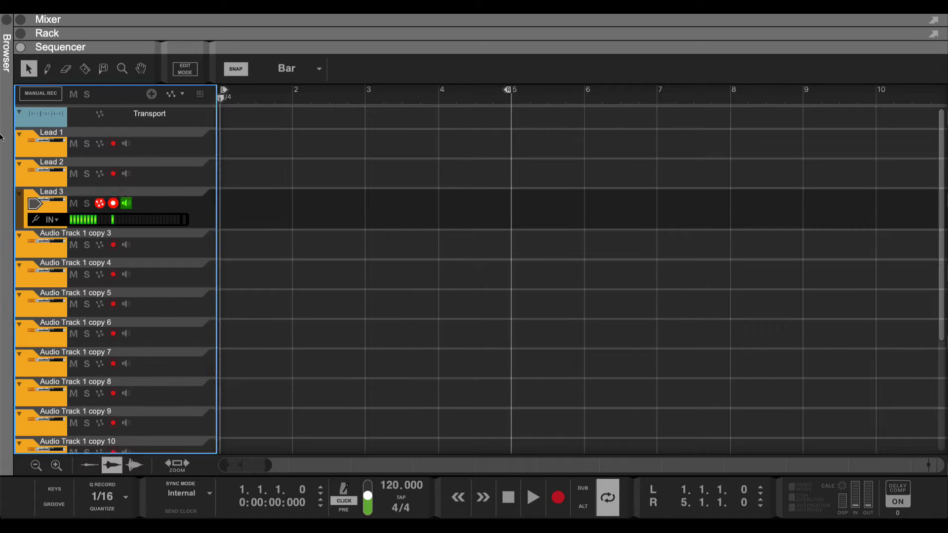
pyautogui.click(127, 204)
pyautogui.click(113, 203)
pyautogui.click(101, 203)
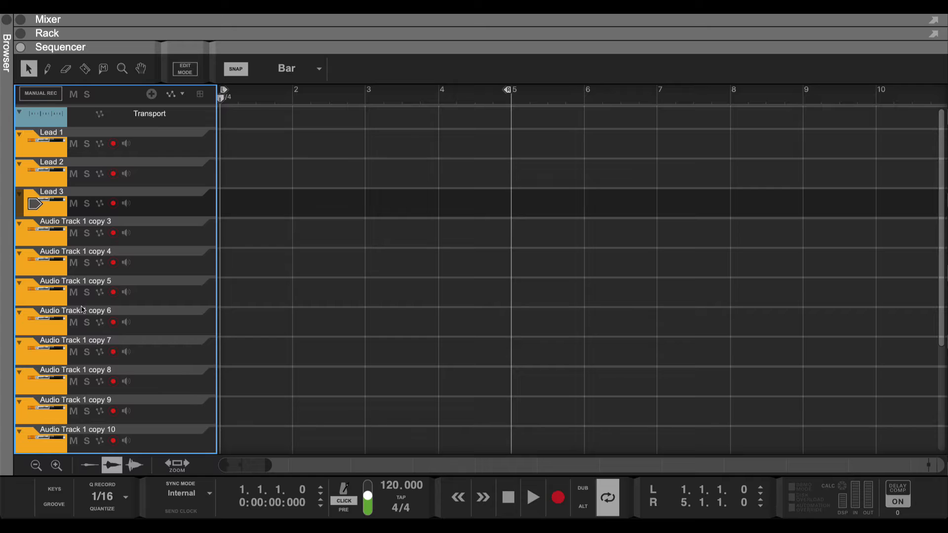
# Step: Show the rack in place of the sequencer and rename the audio track below Lead 3 to BG 1
pyautogui.moveTo(193, 48); pyautogui.dragTo(189, 476)
pyautogui.click(104, 196)
pyautogui.doubleClick(105, 197)
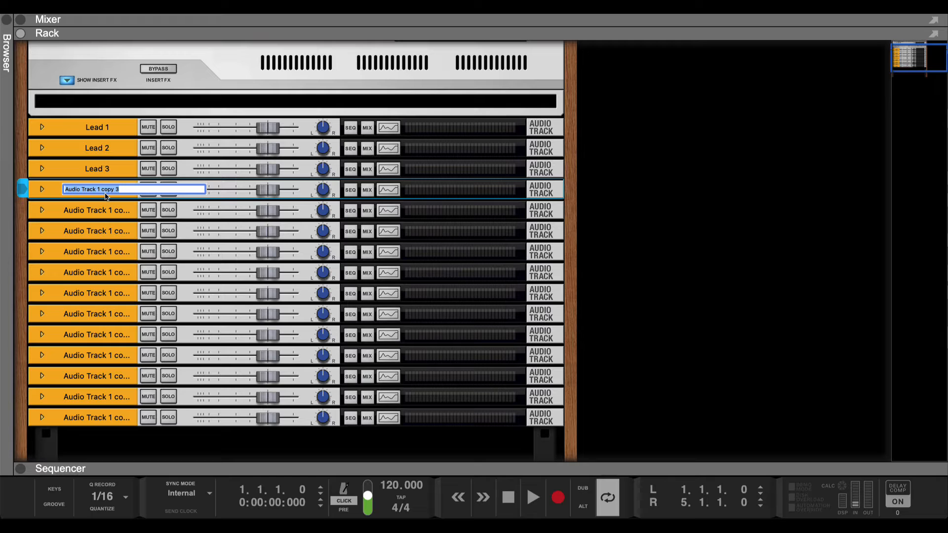
pyautogui.press('BackSpace')
pyautogui.write('G 1')
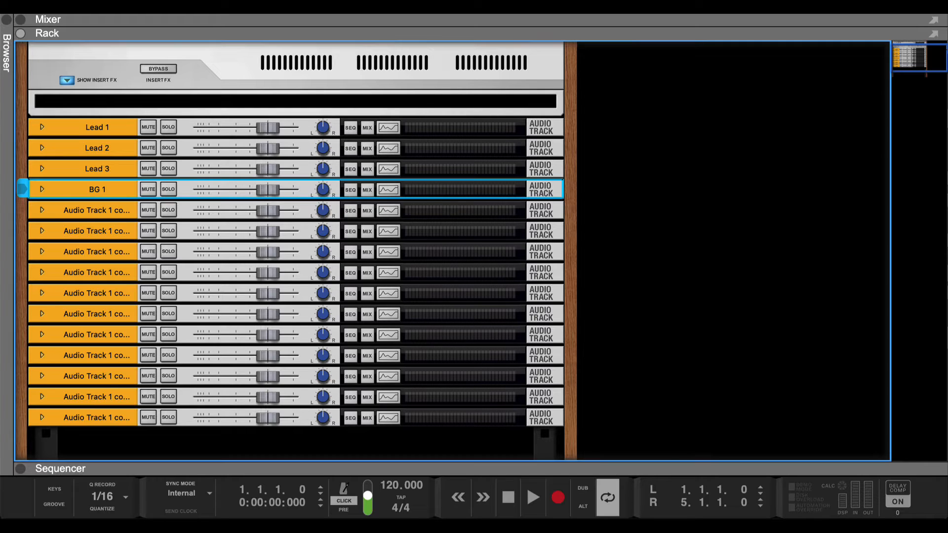
# Step: Rename the two audio tracks below BG 1 in the rack to BG 2 and BG 3
pyautogui.doubleClick(104, 211)
pyautogui.write('BG')
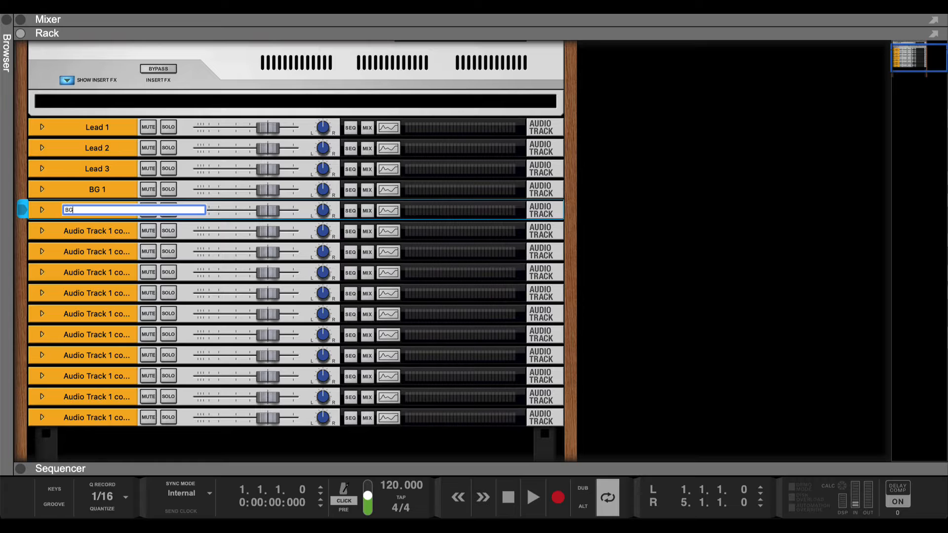
pyautogui.write(' 2')
pyautogui.press('Return')
pyautogui.doubleClick(105, 230)
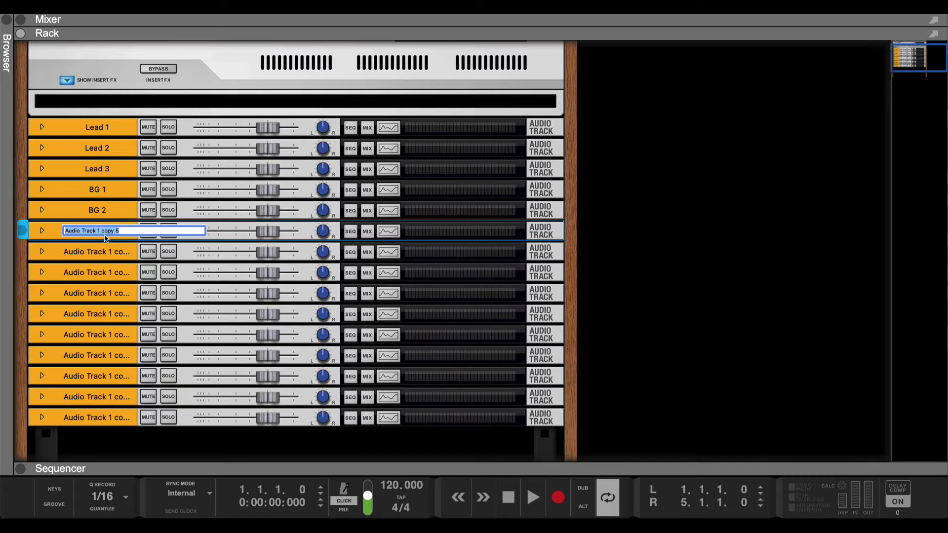
pyautogui.write('BG 3')
pyautogui.press('Return')
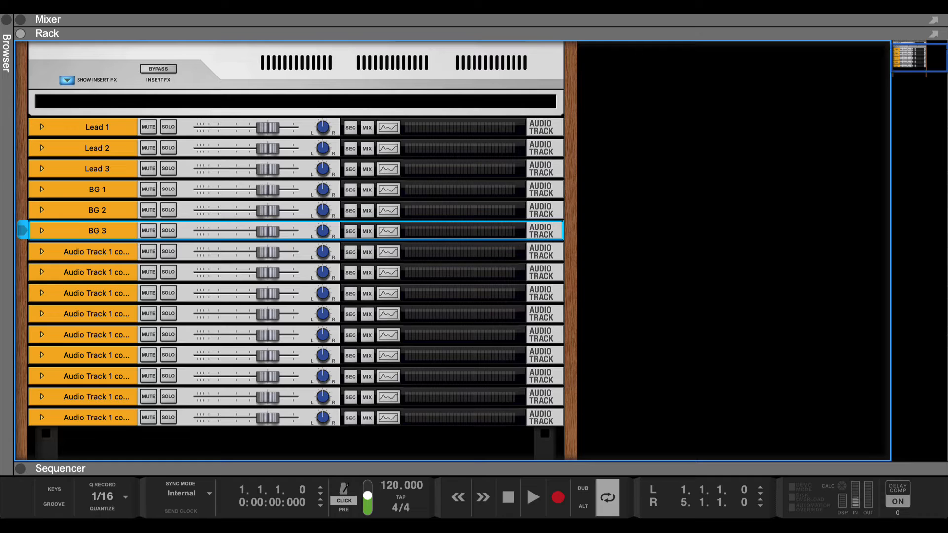
# Step: Rename the two audio tracks below BG 3 to H1 and H2 for the harmonies
pyautogui.doubleClick(98, 250)
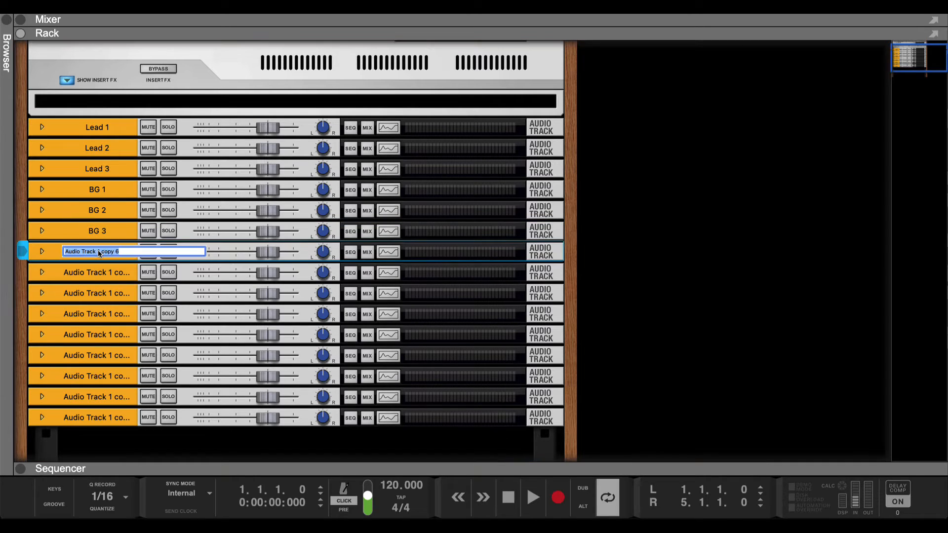
pyautogui.press('BackSpace')
pyautogui.write('Harmon')
pyautogui.press('Return')
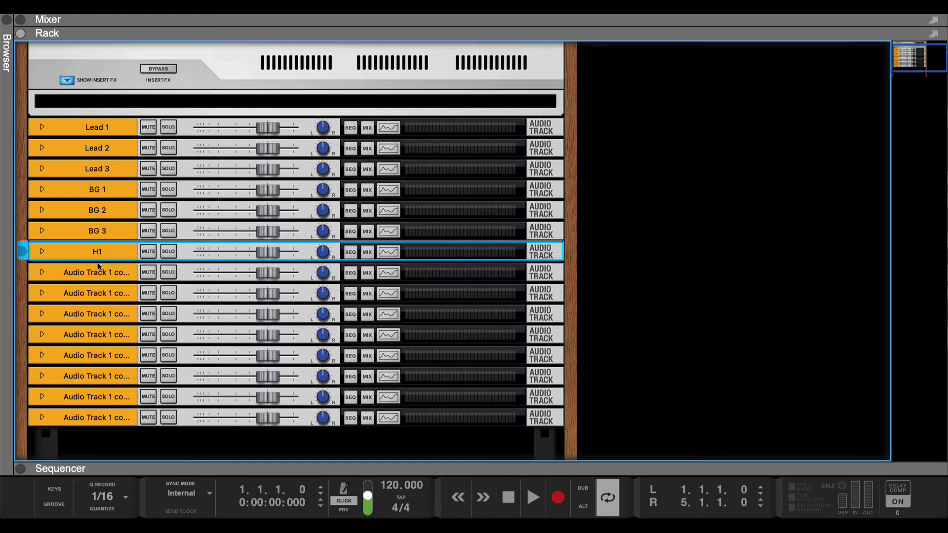
pyautogui.doubleClick(100, 271)
pyautogui.write('H2')
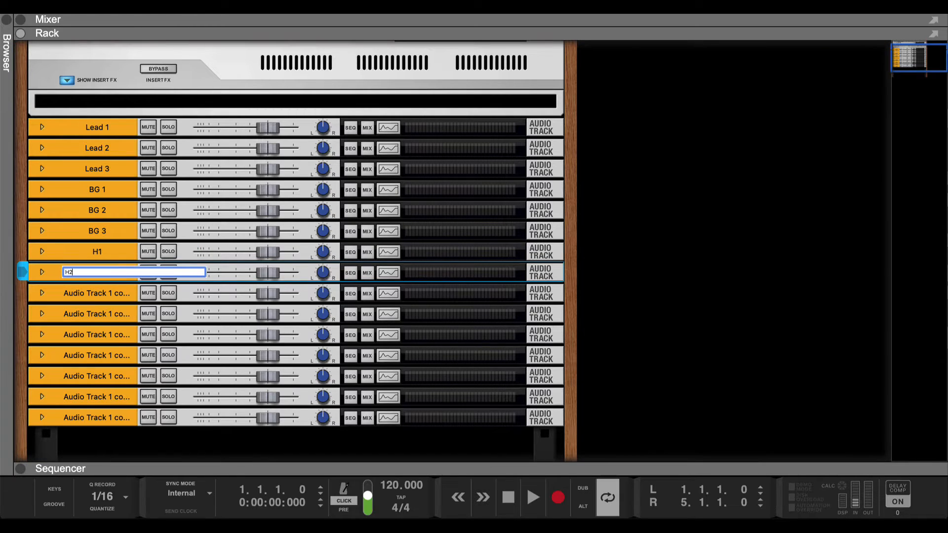
pyautogui.press('Return')
# Step: Rename the two audio tracks below H2 to H3 and H4
pyautogui.doubleClick(73, 291)
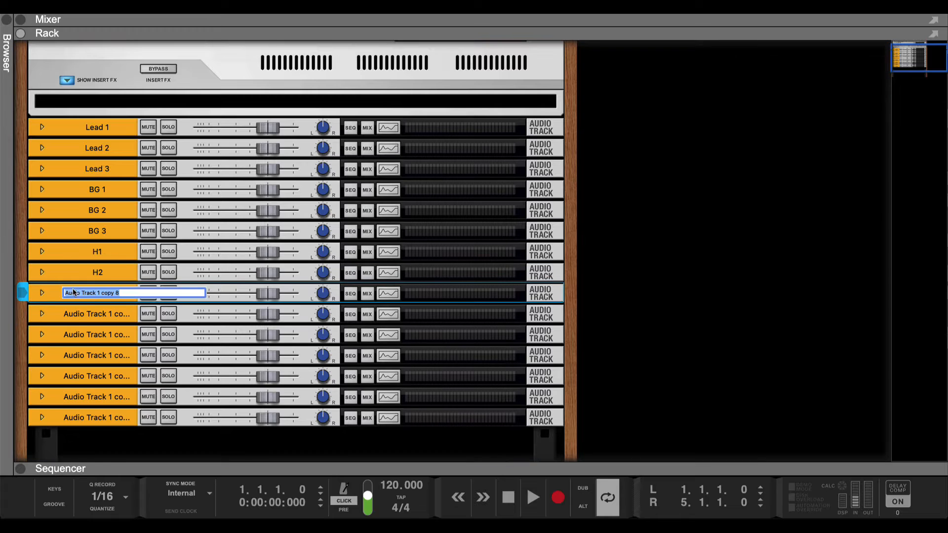
pyautogui.write('H3')
pyautogui.press('Return')
pyautogui.doubleClick(98, 314)
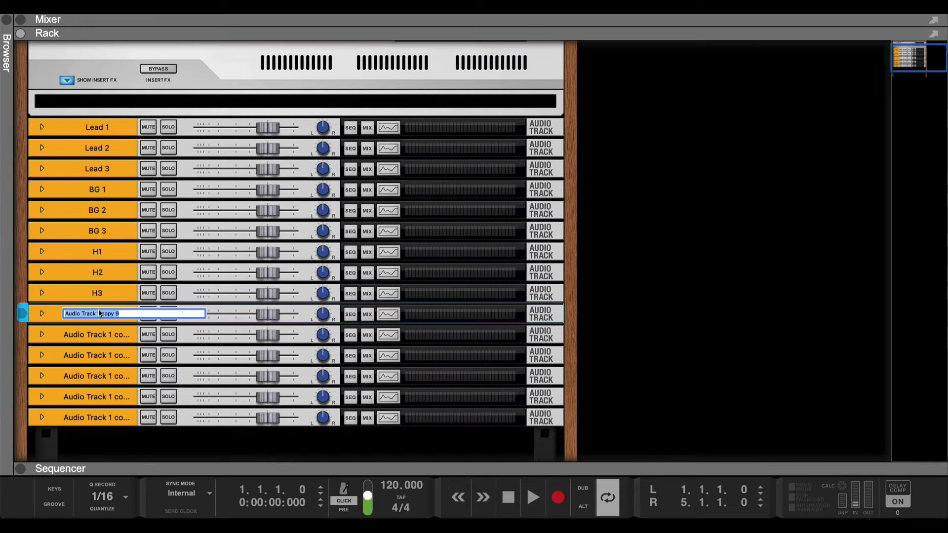
pyautogui.write('H4')
pyautogui.press('Return')
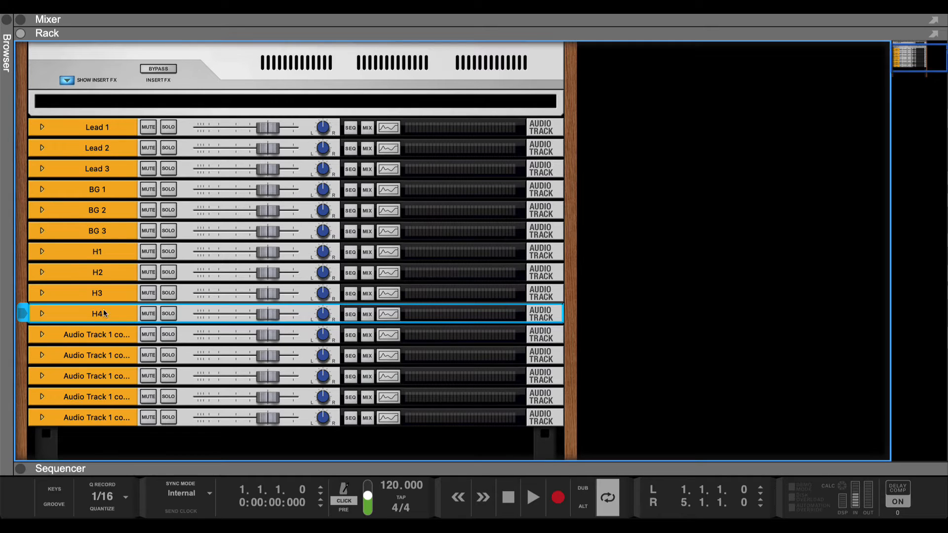
pyautogui.click(105, 259)
pyautogui.click(109, 273)
pyautogui.click(111, 289)
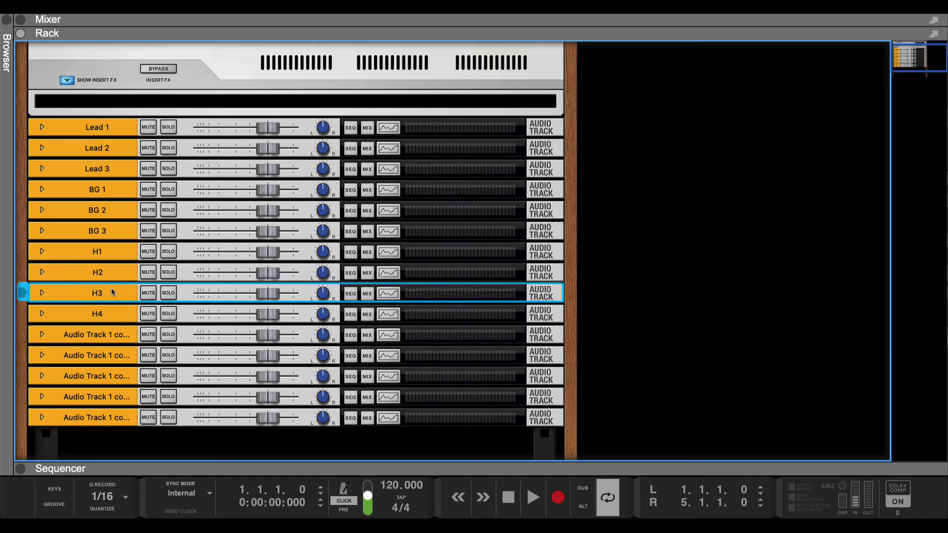
pyautogui.click(106, 320)
pyautogui.click(98, 254)
pyautogui.click(102, 277)
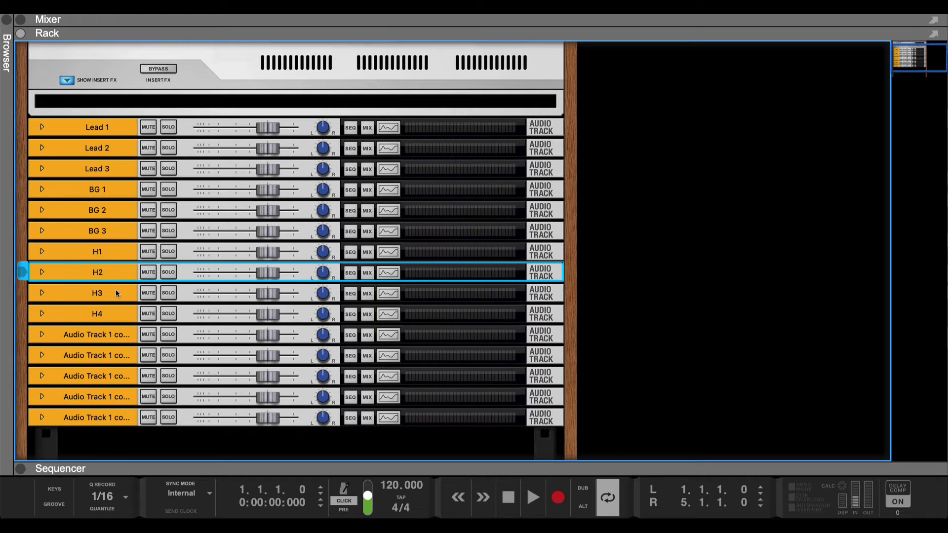
pyautogui.click(114, 291)
pyautogui.click(110, 317)
pyautogui.click(111, 296)
pyautogui.click(110, 312)
pyautogui.click(107, 272)
pyautogui.click(106, 252)
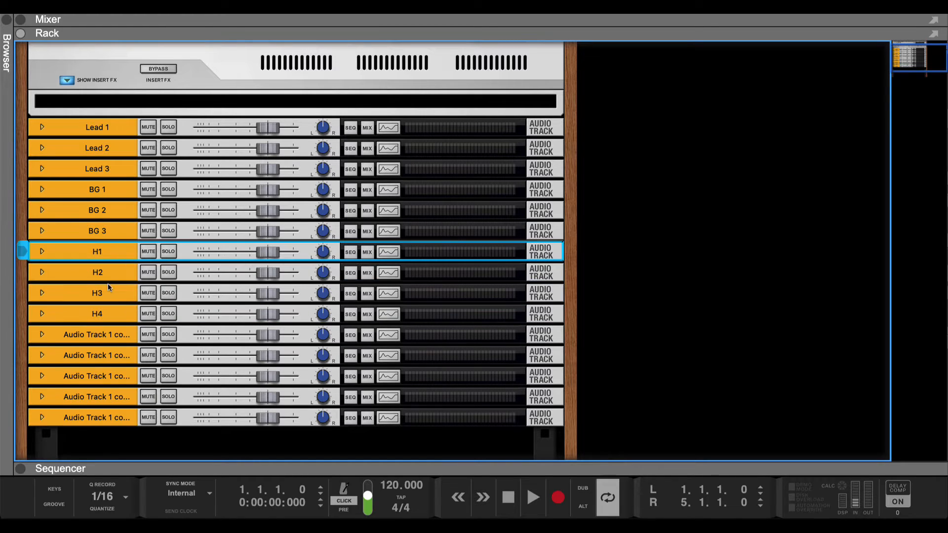
pyautogui.click(107, 273)
pyautogui.click(105, 313)
pyautogui.click(104, 295)
pyautogui.click(104, 257)
pyautogui.click(110, 293)
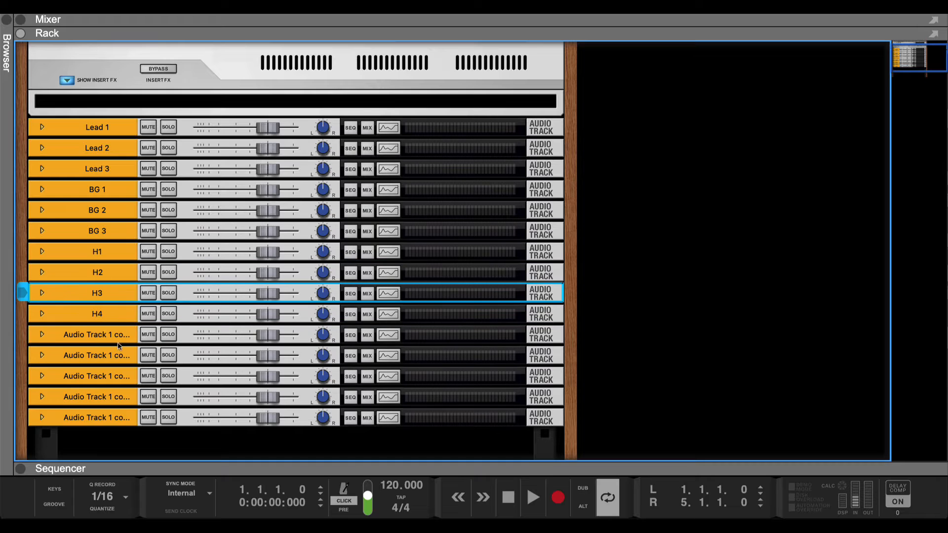
# Step: Pan H1 left and H2 right, and pan H3 farther left and H4 farther right
pyautogui.moveTo(323, 252)
pyautogui.mouseDown()
pyautogui.moveTo(323, 271)
pyautogui.moveTo(324, 262)
pyautogui.mouseUp()
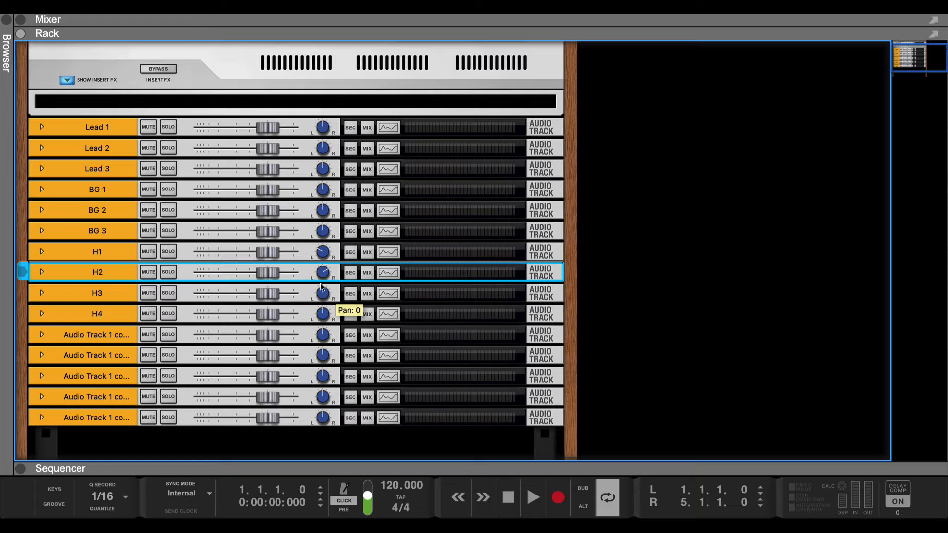
pyautogui.moveTo(322, 293)
pyautogui.mouseDown()
pyautogui.moveTo(322, 306)
pyautogui.moveTo(322, 297)
pyautogui.mouseUp()
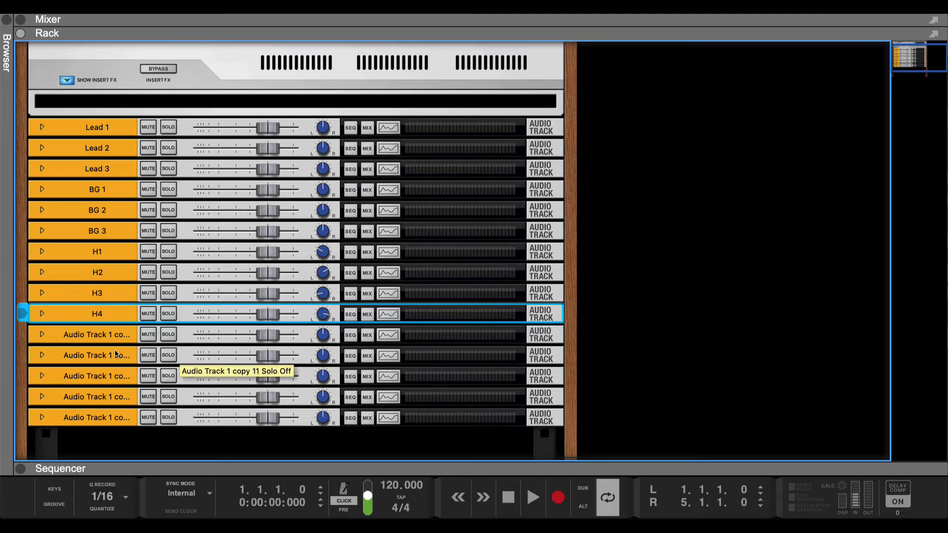
pyautogui.click(108, 333)
pyautogui.click(106, 314)
pyautogui.keyDown('shift'); pyautogui.click(109, 260); pyautogui.keyUp('shift')
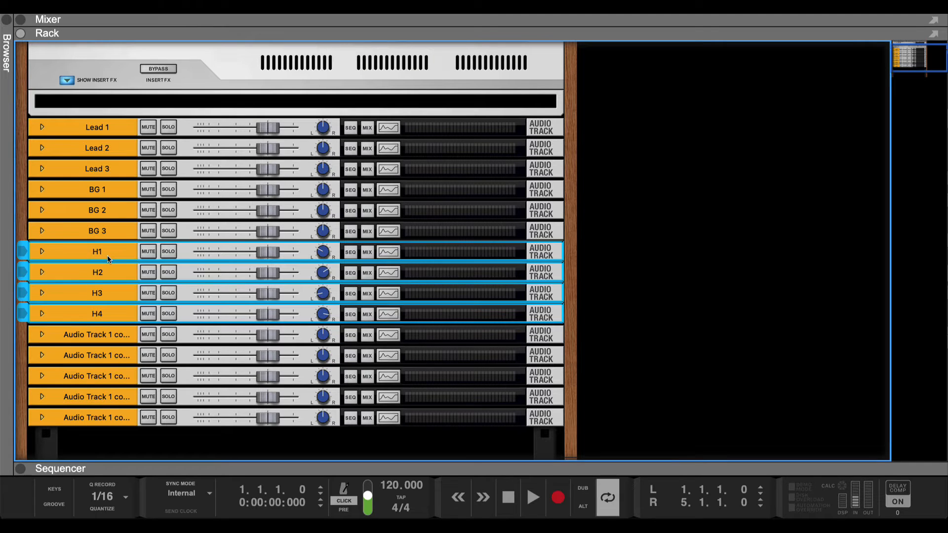
# Step: Reorder the rack so BG 1 sits below Lead 1, BG 2 below Lead 2 and BG 3 below Lead 3
pyautogui.click(118, 198)
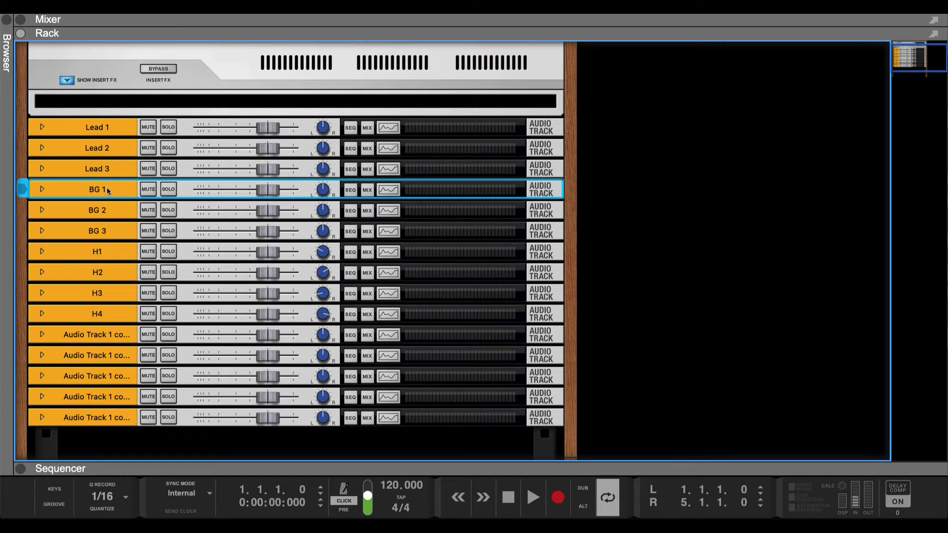
pyautogui.moveTo(110, 189); pyautogui.dragTo(102, 144)
pyautogui.moveTo(111, 214); pyautogui.dragTo(108, 185)
pyautogui.moveTo(108, 231); pyautogui.dragTo(106, 221)
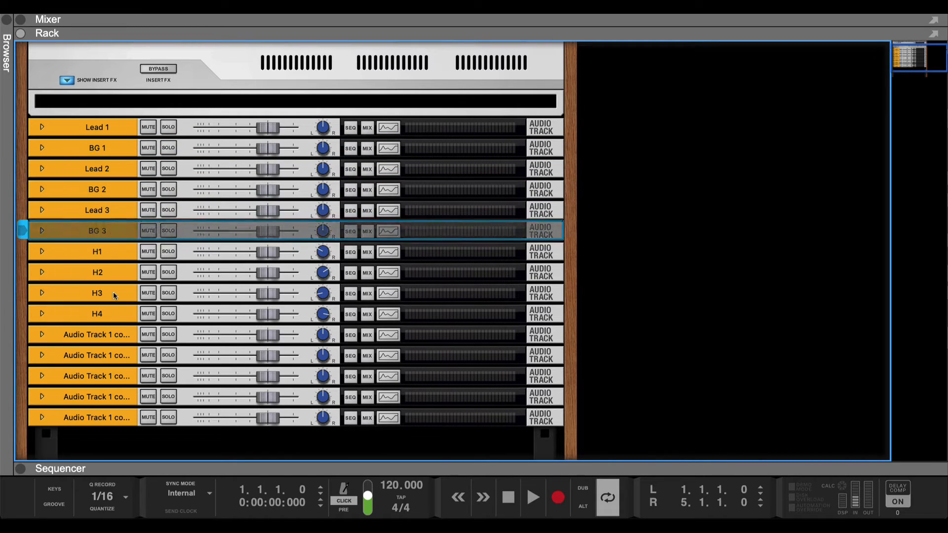
# Step: Rename the two audio tracks below H4 to Adlibs 1 and Adlibs 2
pyautogui.doubleClick(109, 339)
pyautogui.write('Ad')
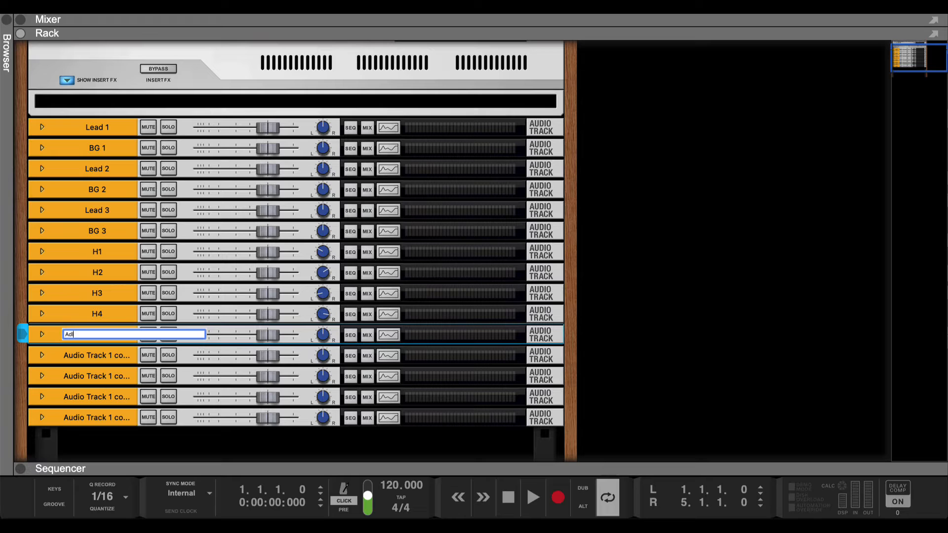
pyautogui.write('libs 1')
pyautogui.press('Return')
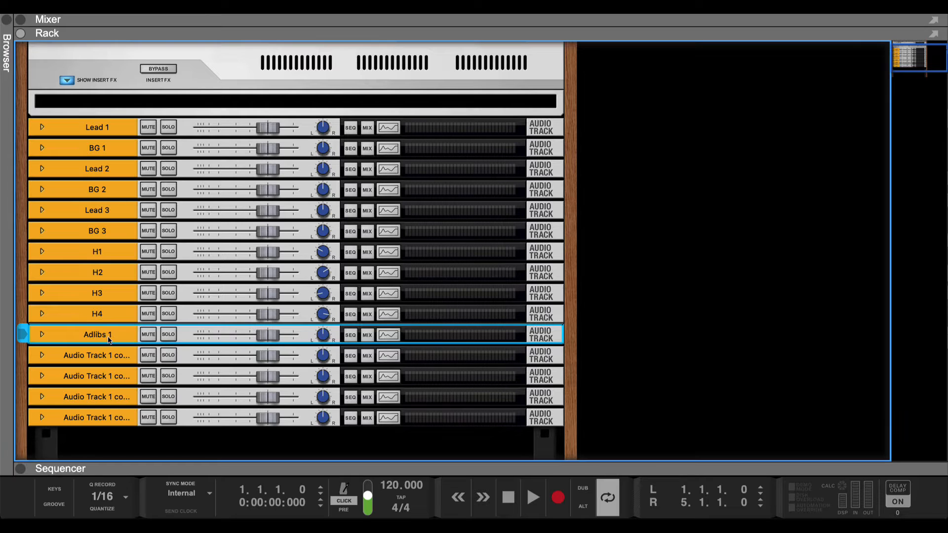
pyautogui.doubleClick(106, 354)
pyautogui.write('Adlibs 2')
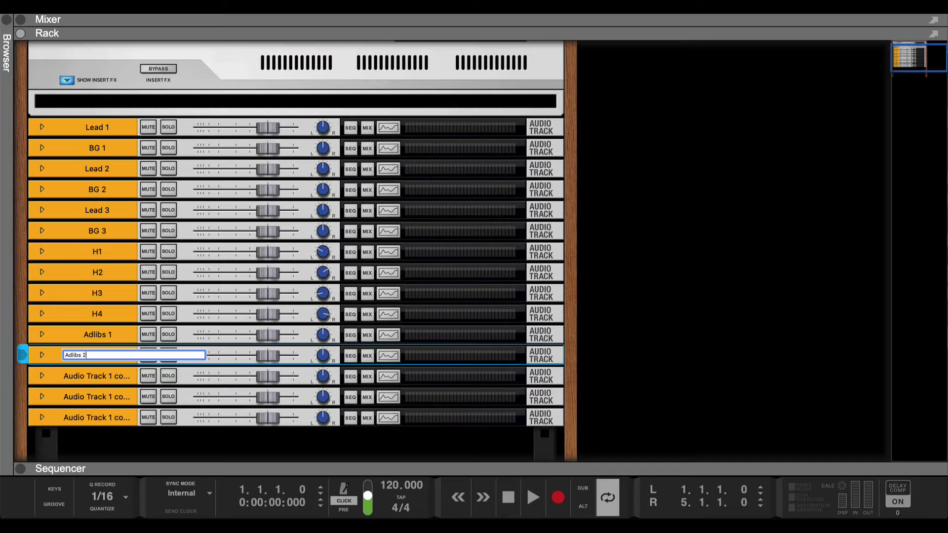
pyautogui.press('Return')
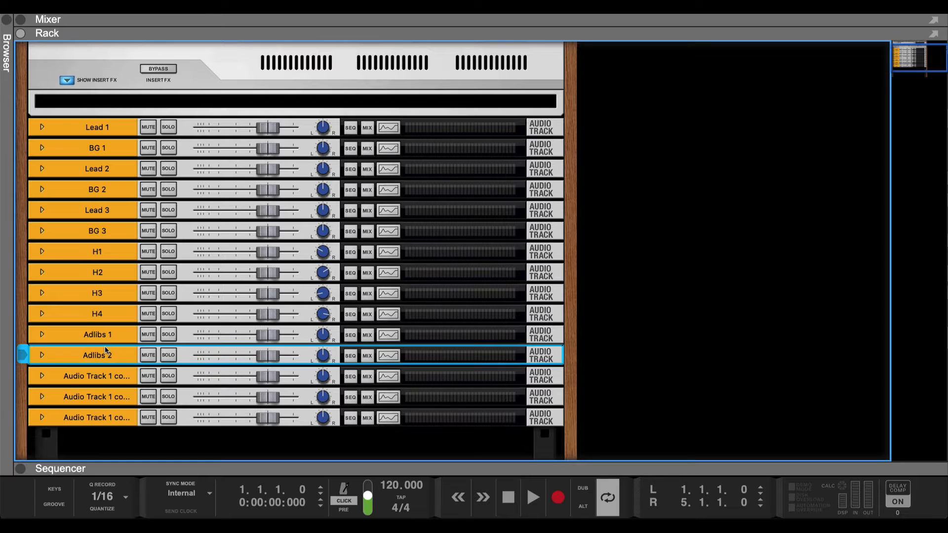
# Step: Rename the audio track below Adlibs 2 to Adlibs 3
pyautogui.doubleClick(99, 378)
pyautogui.write('Ad')
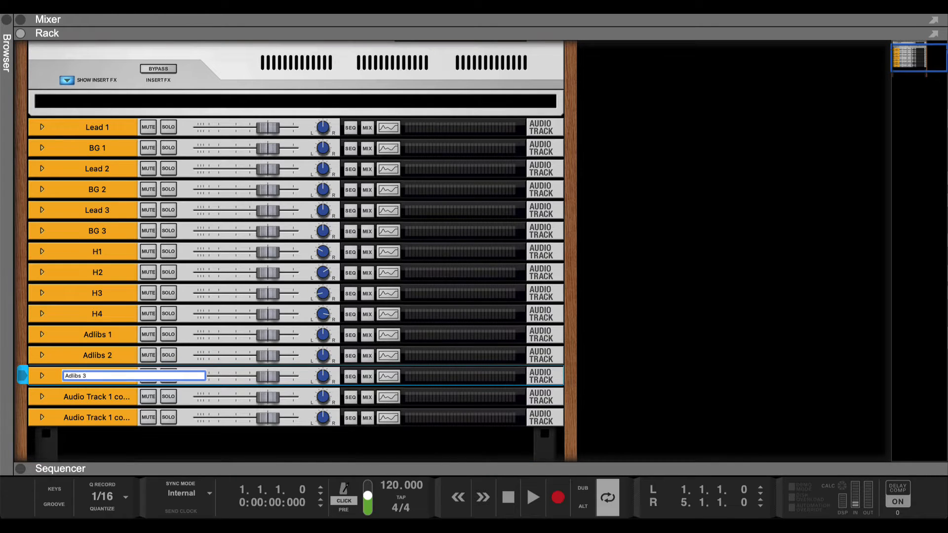
pyautogui.write('libs 3')
pyautogui.press('Return')
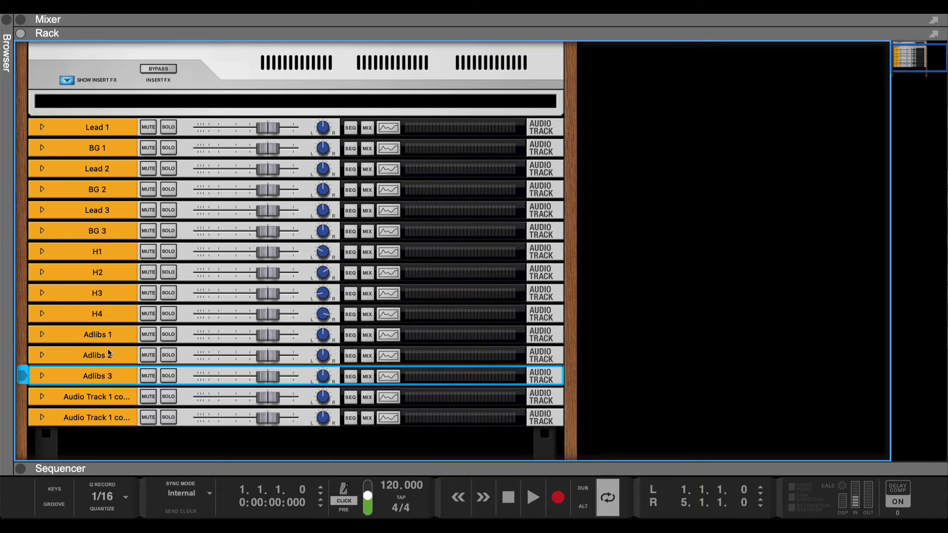
# Step: Move the ad-lib tracks up in the rack, placing Adlibs 2 below BG 1, Adlibs 1 below BG 2 and Adlibs 3 below BG 3
pyautogui.moveTo(107, 349); pyautogui.dragTo(82, 227)
pyautogui.moveTo(97, 376); pyautogui.dragTo(105, 305)
pyautogui.click(101, 320)
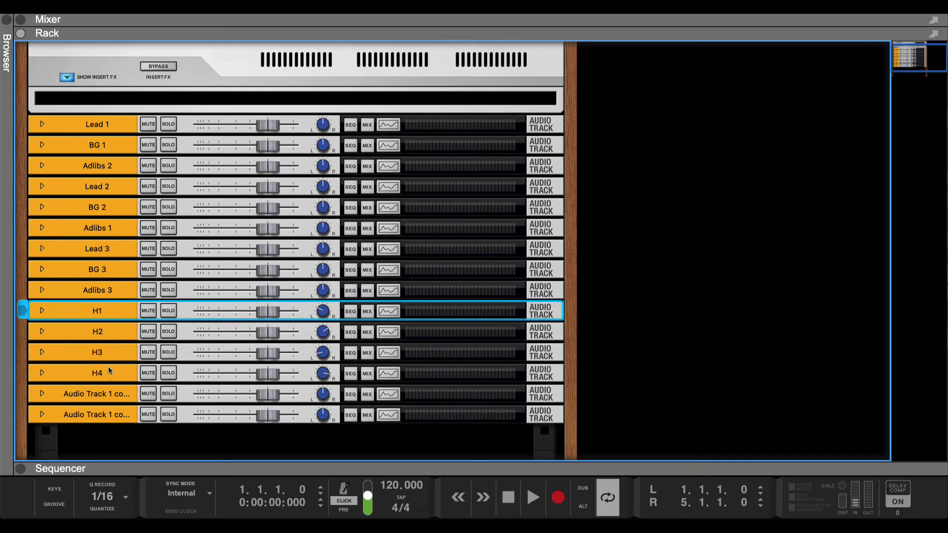
pyautogui.click(109, 369)
pyautogui.click(111, 316)
pyautogui.keyDown('shift'); pyautogui.click(111, 378); pyautogui.keyUp('shift')
pyautogui.click(110, 406)
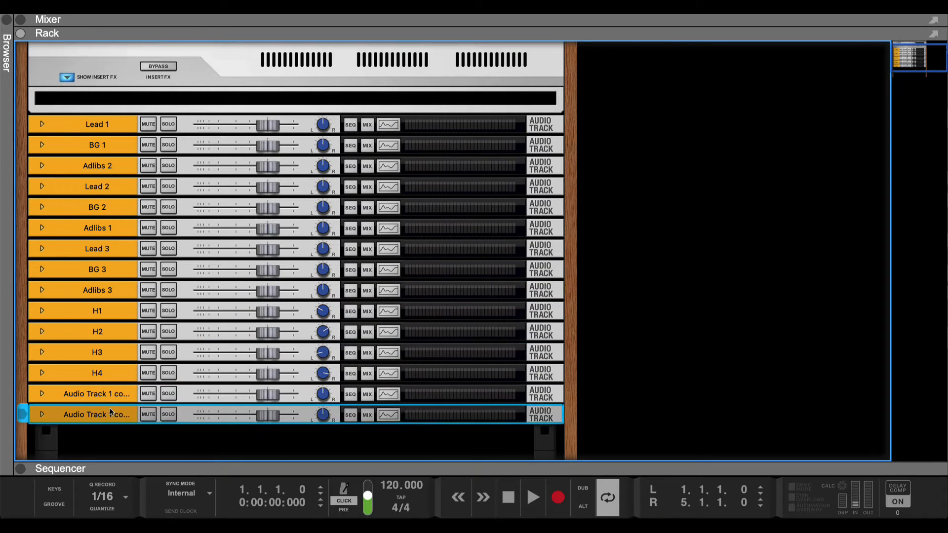
# Step: Rename the last two audio tracks in the rack to Chorus and Chorus 2
pyautogui.doubleClick(108, 388)
pyautogui.write('Hoo')
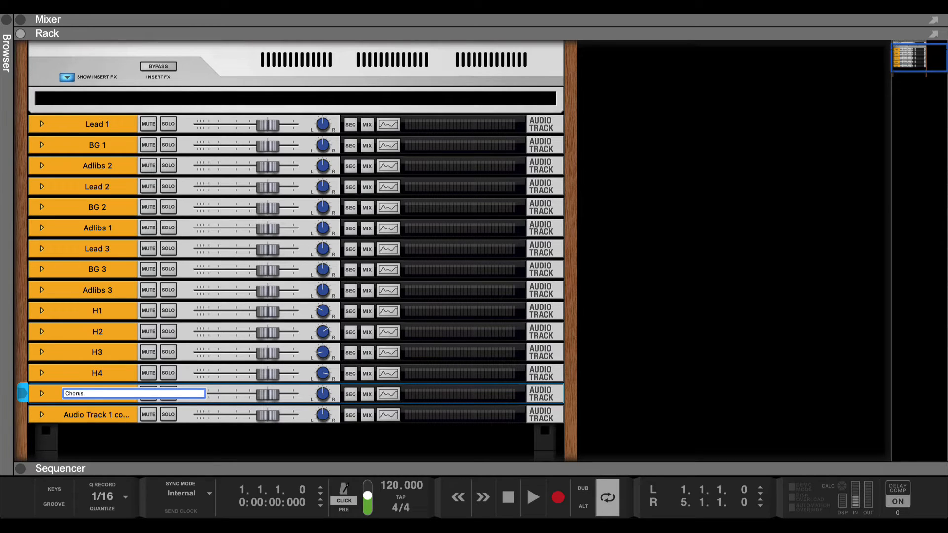
pyautogui.press('Return')
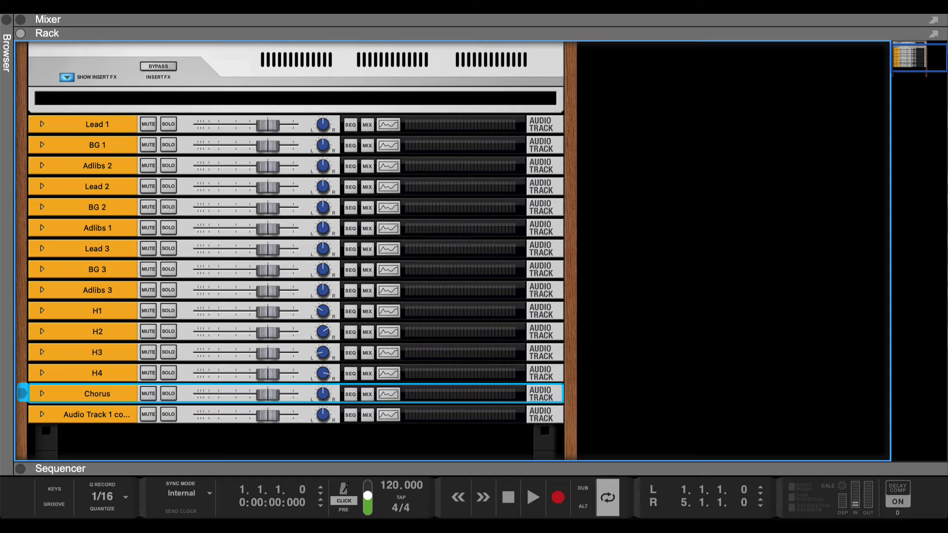
pyautogui.doubleClick(87, 415)
pyautogui.write('Chorus 2')
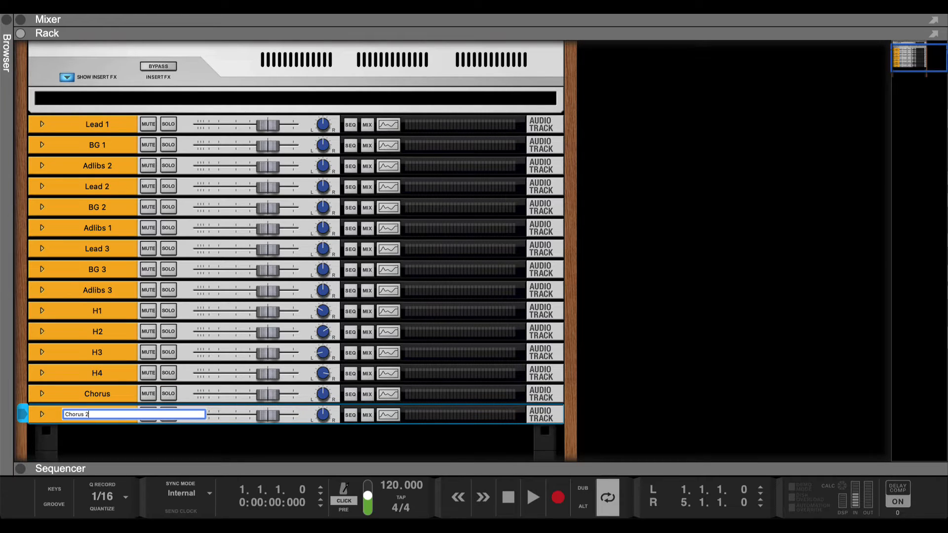
pyautogui.press('Return')
pyautogui.scroll(-1, 86, 419)
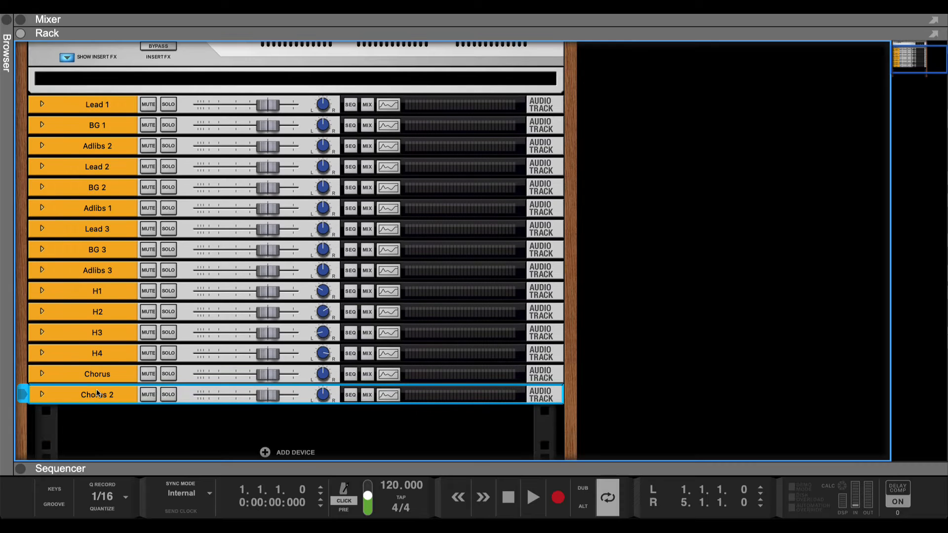
# Step: Duplicate the Chorus 2 audio track twice and disarm recording on the last copy
pyautogui.hotkey('ctrl', 'd')
pyautogui.hotkey('ctrl', 'd')
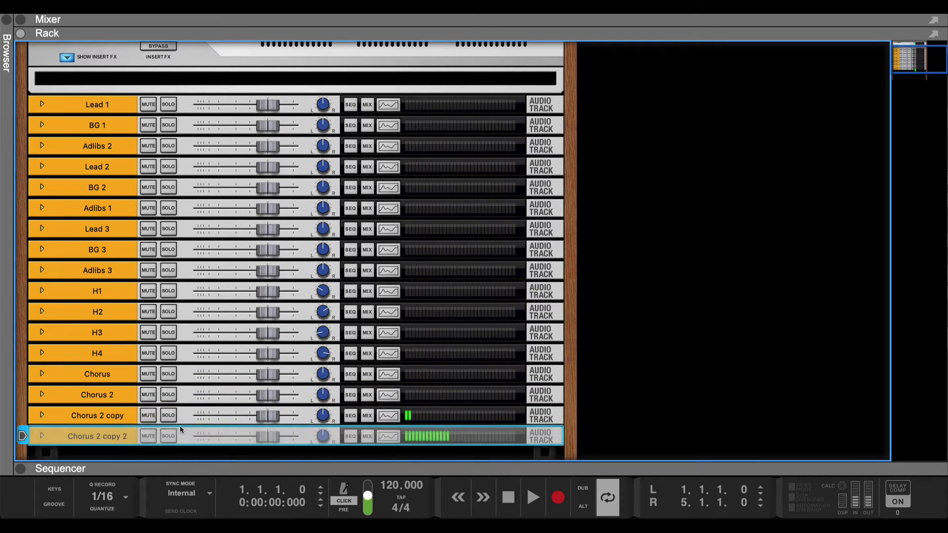
pyautogui.doubleClick(174, 466)
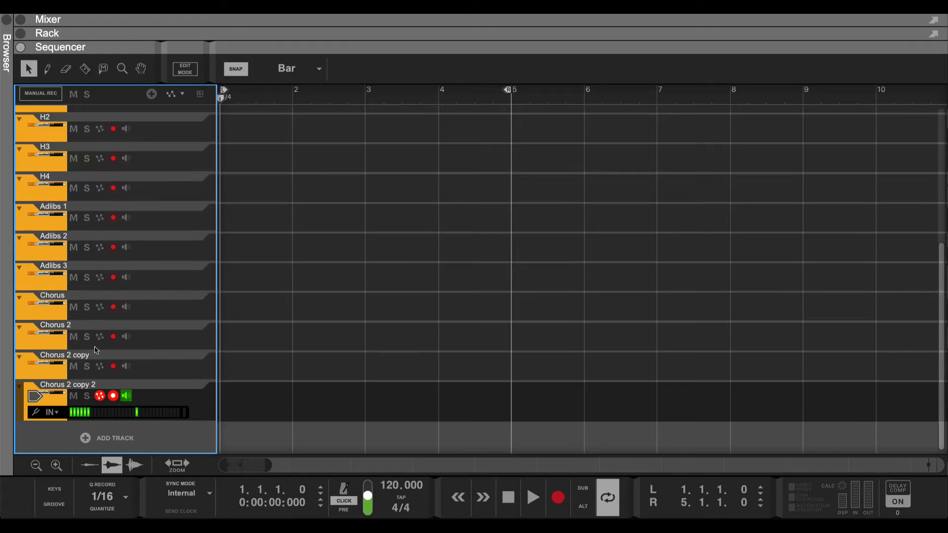
pyautogui.click(113, 396)
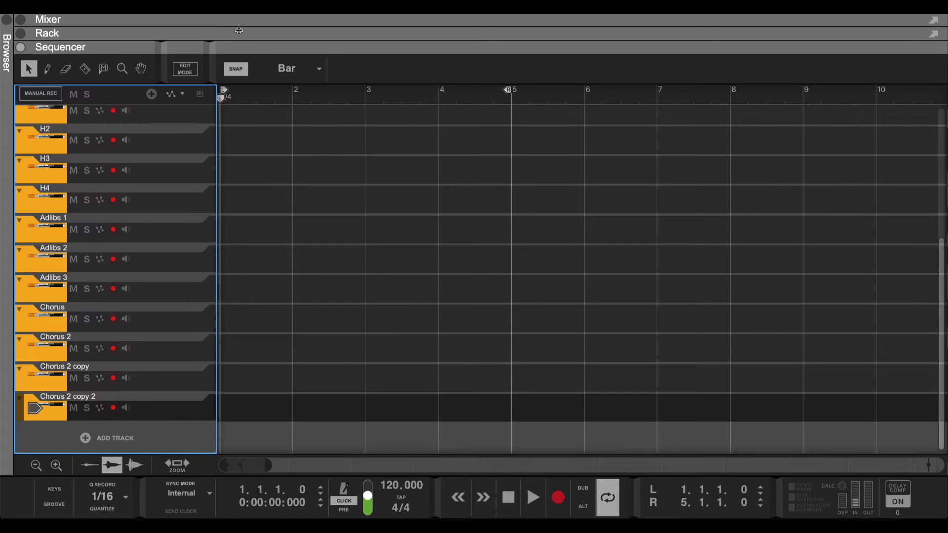
# Step: Rename the first Chorus 2 copy in the rack to Chorus BG
pyautogui.doubleClick(190, 35)
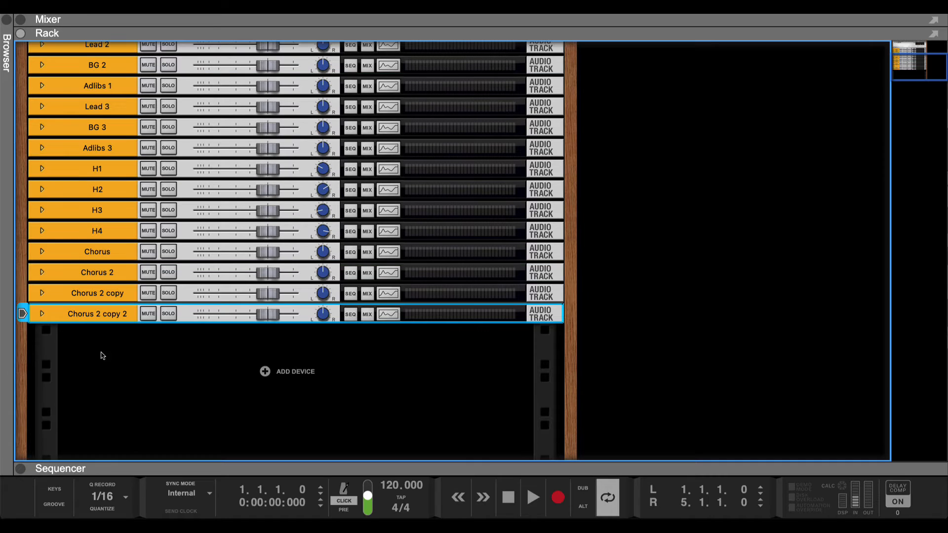
pyautogui.doubleClick(97, 296)
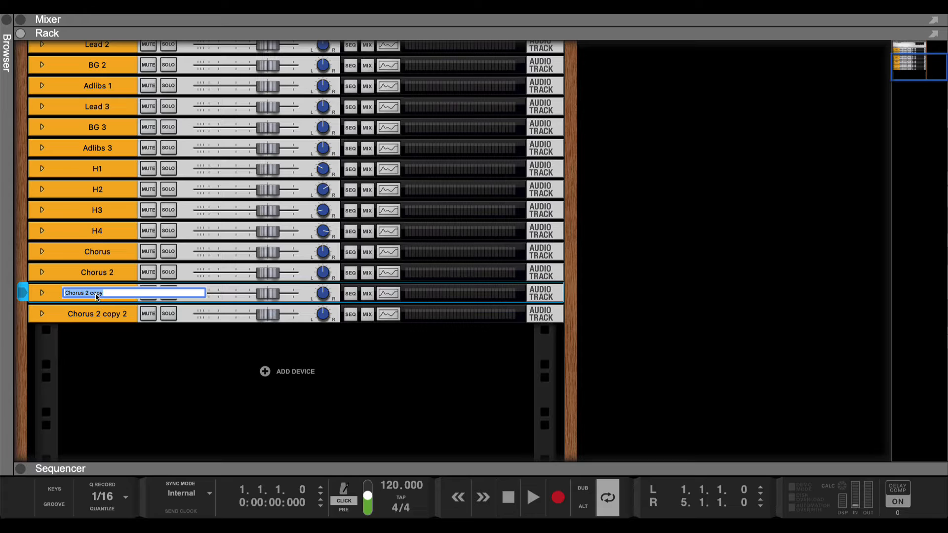
pyautogui.write('Chorus BG')
pyautogui.press('Return')
# Step: Rename the last audio track in the rack to Chorus Adlibs
pyautogui.doubleClick(75, 321)
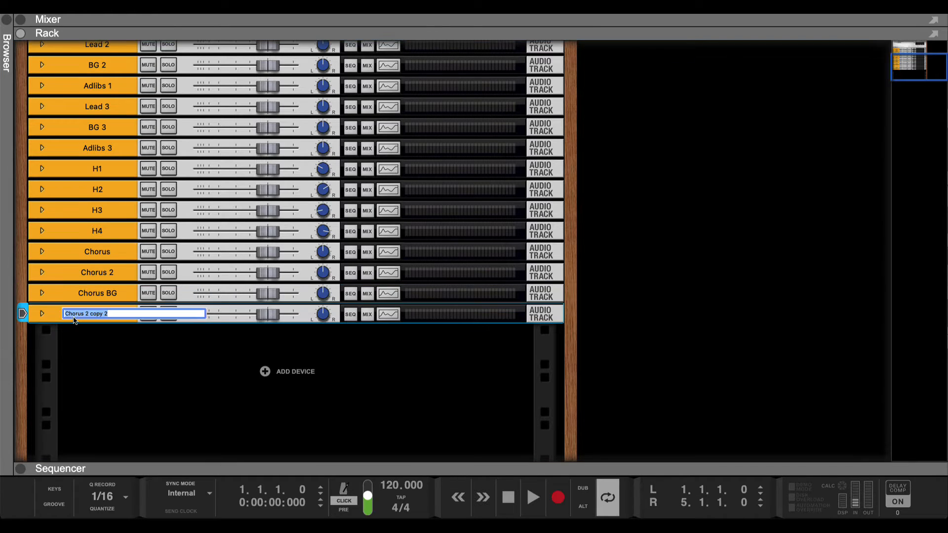
pyautogui.write('Chorus Adlib')
pyautogui.press('Return')
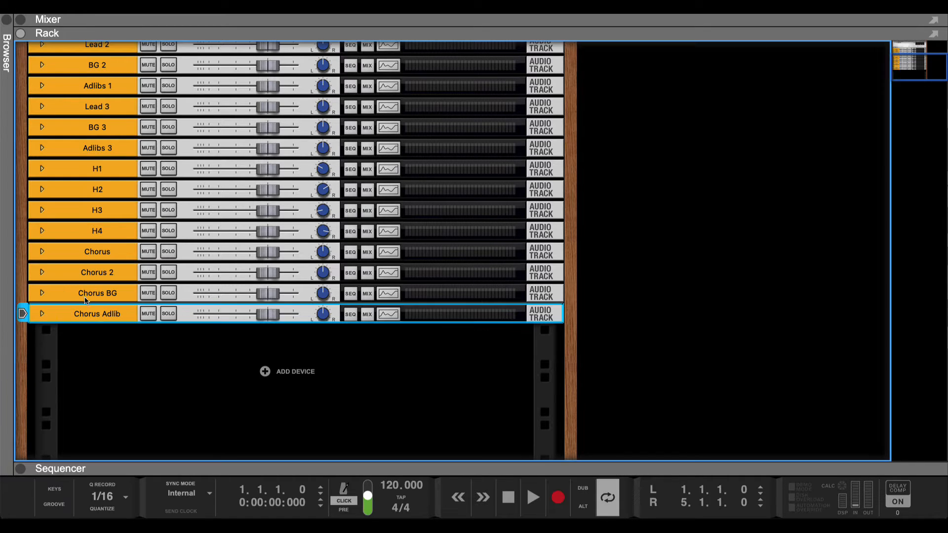
pyautogui.doubleClick(105, 316)
pyautogui.press('Right')
pyautogui.write('s')
pyautogui.press('Return')
# Step: Set the track color of Chorus, Chorus 2, Chorus BG and Chorus Adlibs to Bright Grey
pyautogui.scroll(1, 112, 381)
pyautogui.click(112, 380)
pyautogui.click(109, 260)
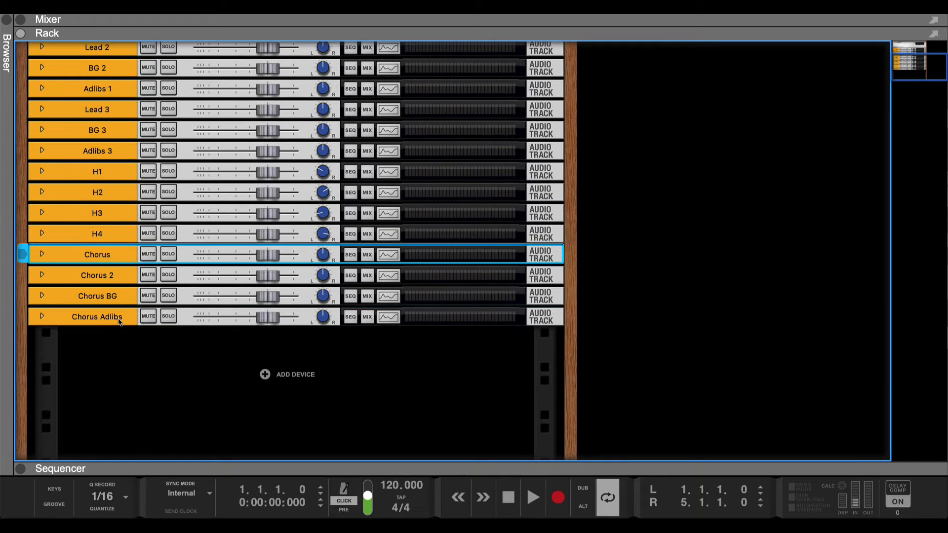
pyautogui.keyDown('shift'); pyautogui.click(113, 317); pyautogui.keyUp('shift')
pyautogui.rightClick(114, 251)
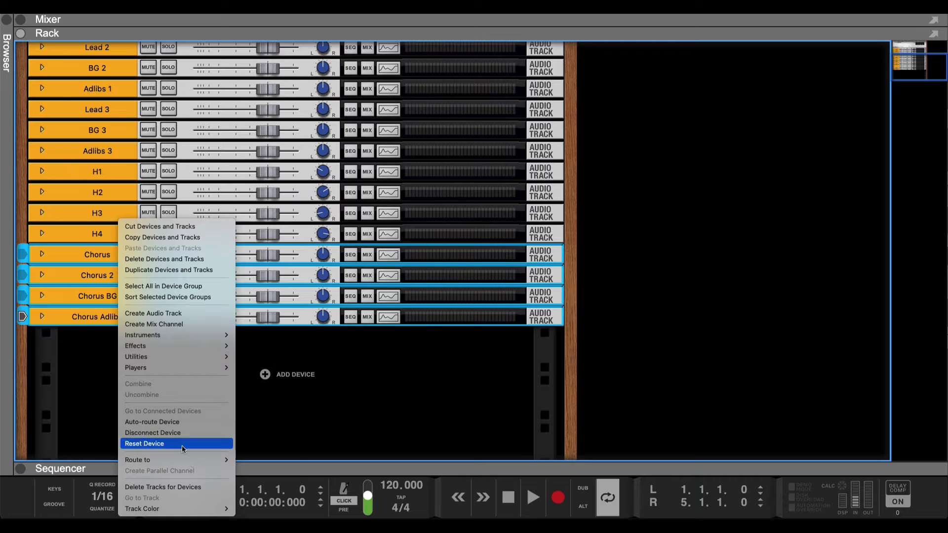
pyautogui.moveTo(180, 509)
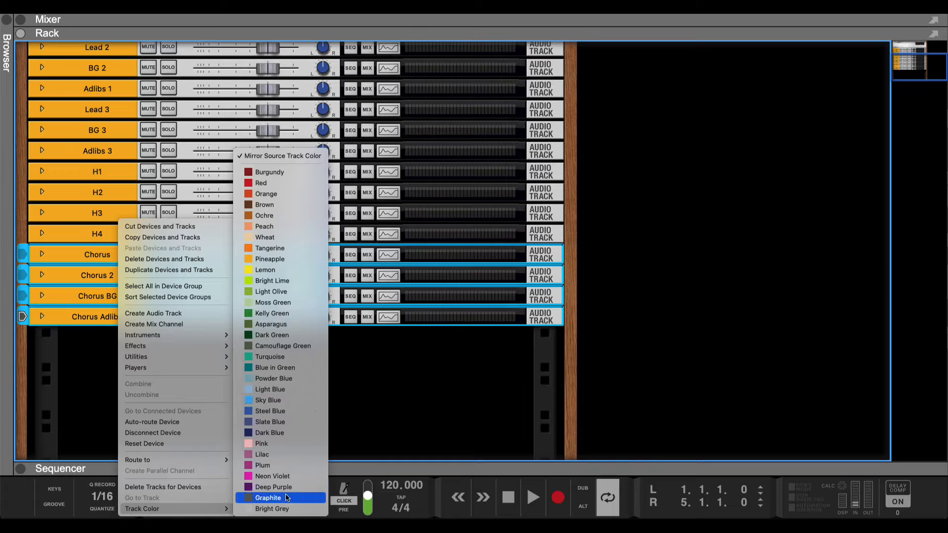
pyautogui.click(297, 510)
pyautogui.click(102, 354)
# Step: Set the track color of the harmony tracks H1 to H4 to Sky Blue
pyautogui.scroll(1, 98, 327)
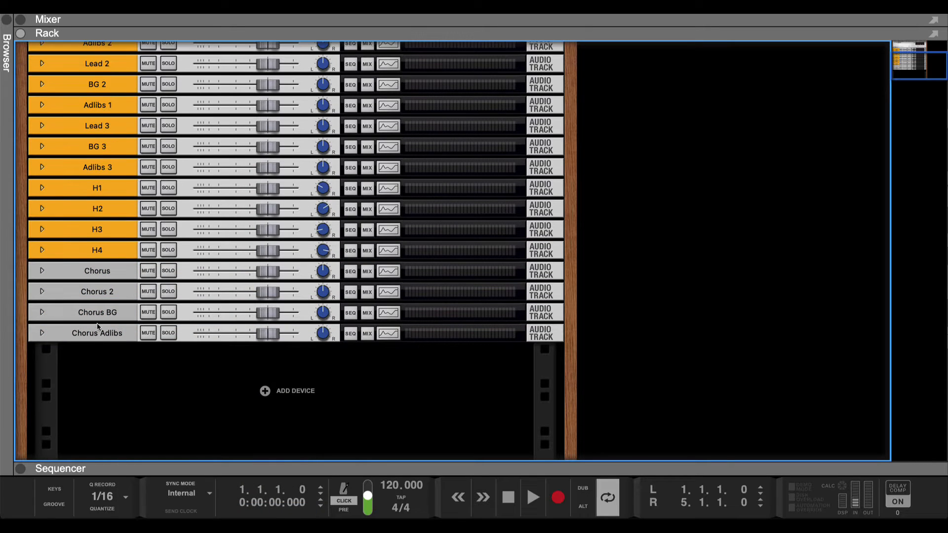
pyautogui.click(105, 256)
pyautogui.keyDown('shift'); pyautogui.click(111, 182); pyautogui.keyUp('shift')
pyautogui.rightClick(112, 185)
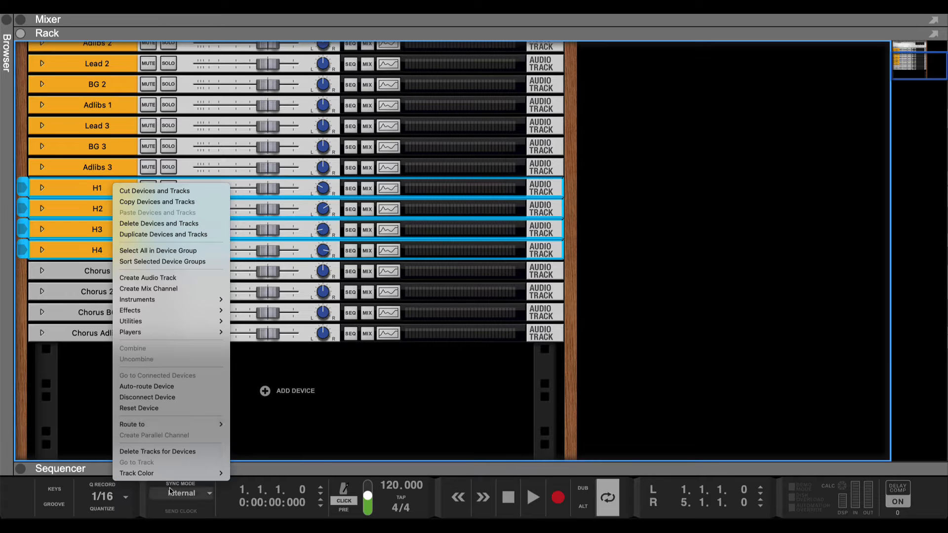
pyautogui.moveTo(173, 470)
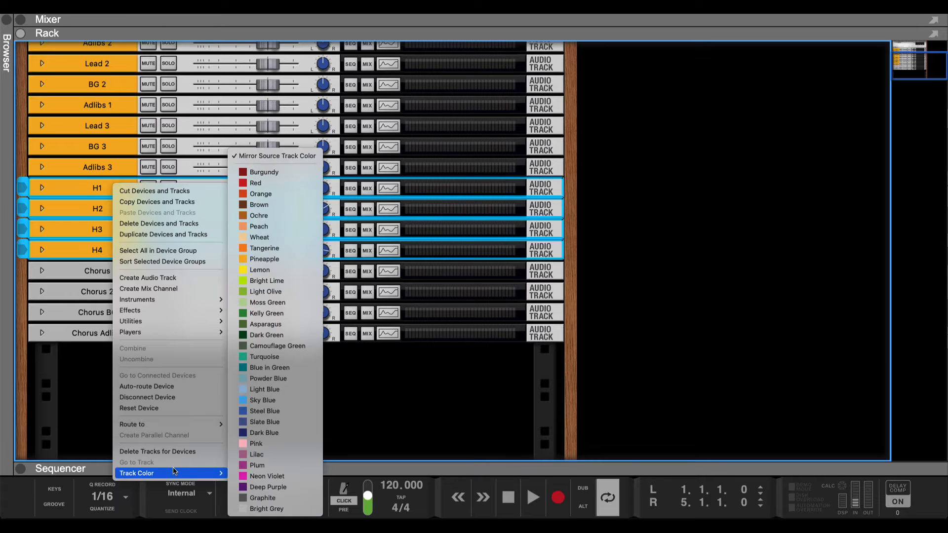
pyautogui.click(293, 401)
# Step: Set the track color of Lead 1, BG 1 and Adlibs 2 to Red
pyautogui.scroll(3, 113, 242)
pyautogui.click(114, 242)
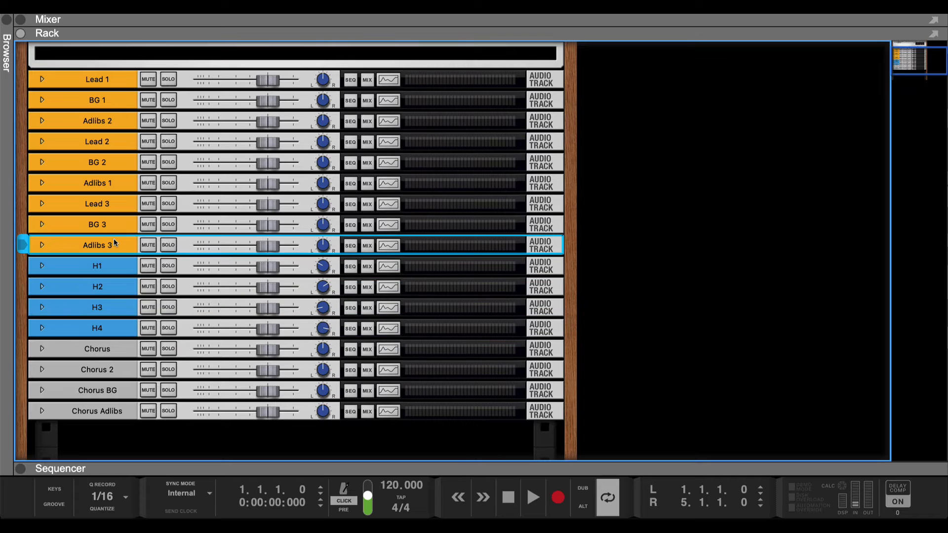
pyautogui.click(119, 73)
pyautogui.keyDown('shift'); pyautogui.click(121, 116); pyautogui.keyUp('shift')
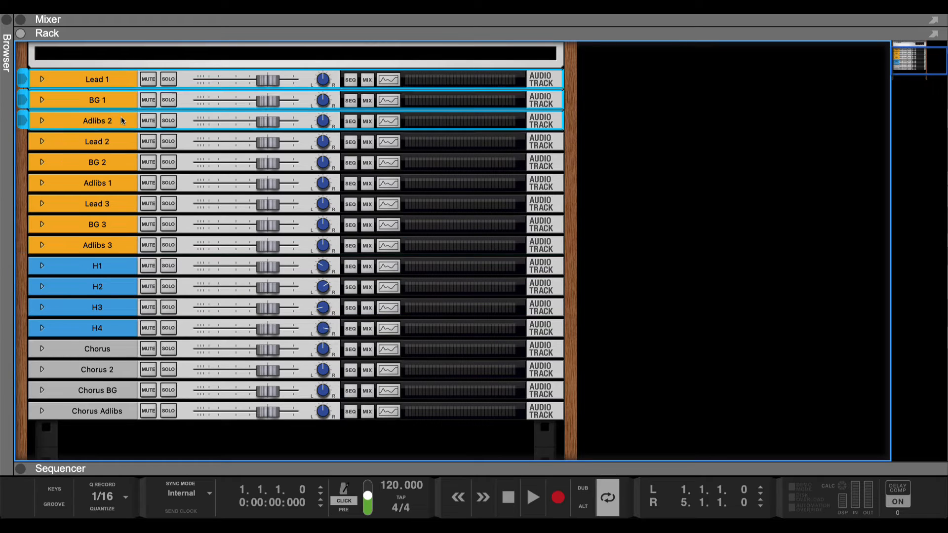
pyautogui.rightClick(122, 120)
pyautogui.moveTo(169, 402)
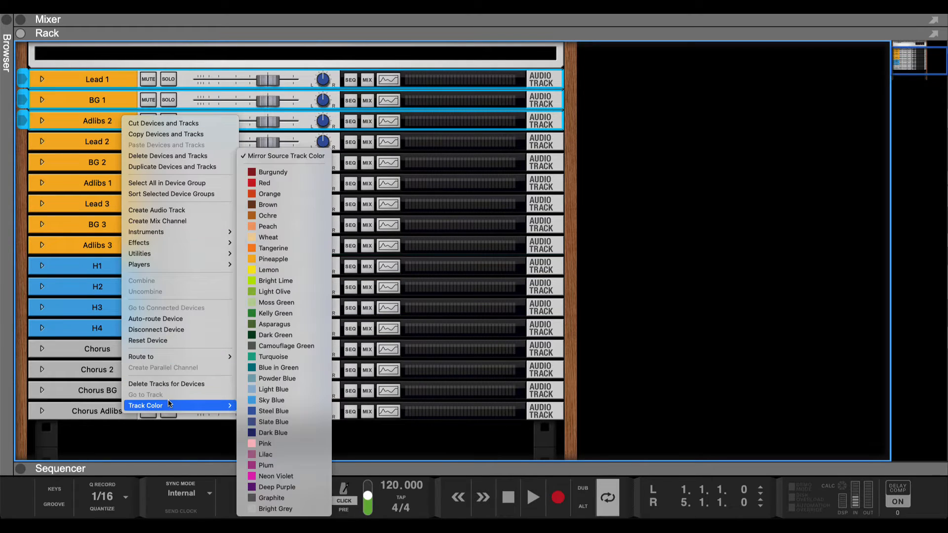
pyautogui.click(283, 186)
# Step: Set the track color of Lead 2, BG 2 and Adlibs 1 to Tangerine
pyautogui.click(115, 135)
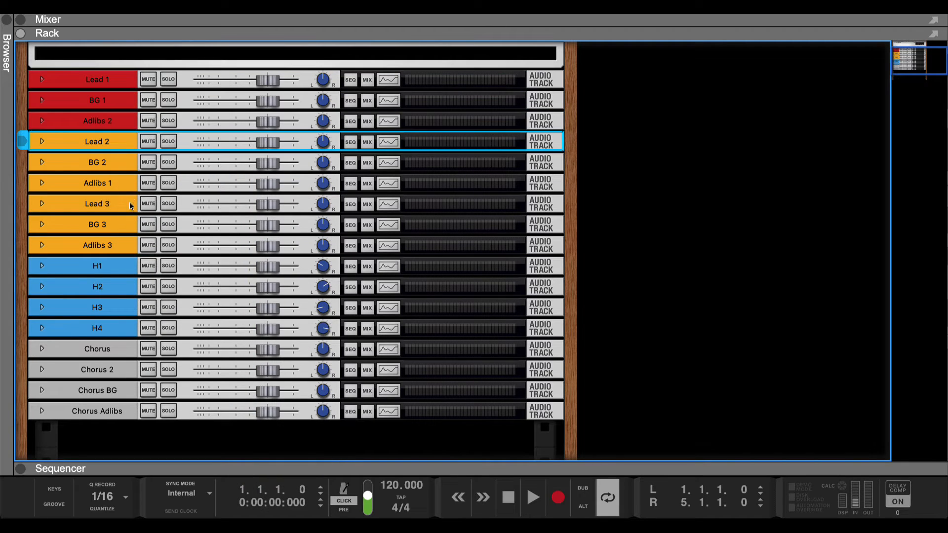
pyautogui.keyDown('shift'); pyautogui.click(116, 182); pyautogui.keyUp('shift')
pyautogui.rightClick(116, 182)
pyautogui.moveTo(151, 473)
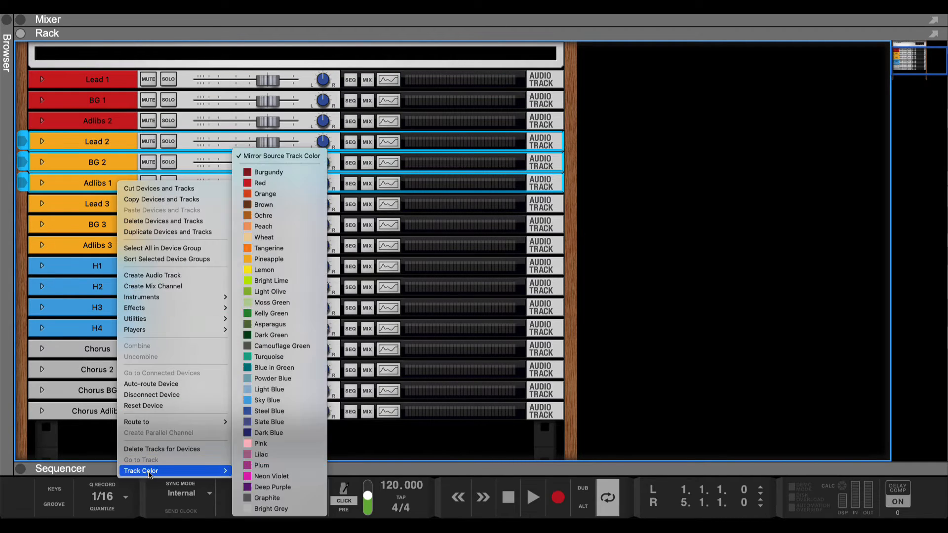
pyautogui.click(273, 249)
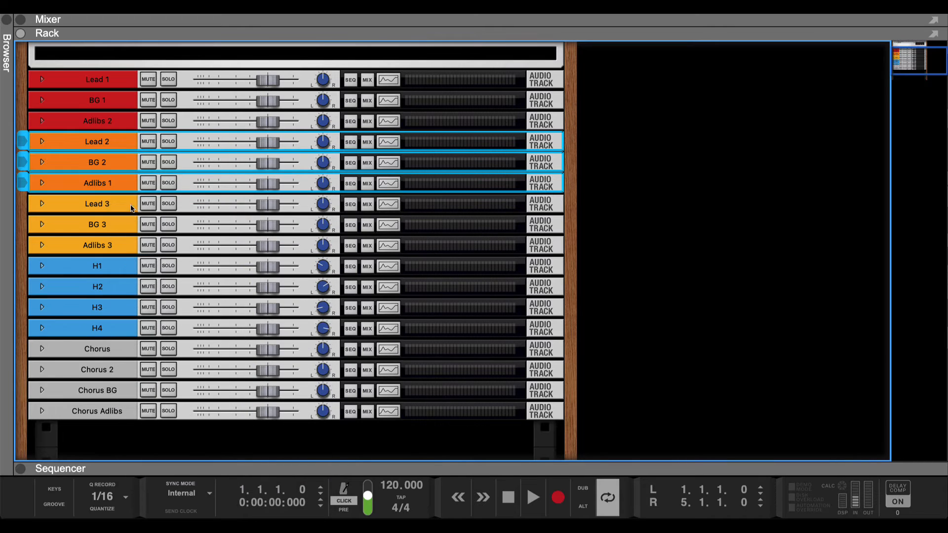
pyautogui.click(127, 206)
pyautogui.keyDown('shift'); pyautogui.click(125, 250); pyautogui.keyUp('shift')
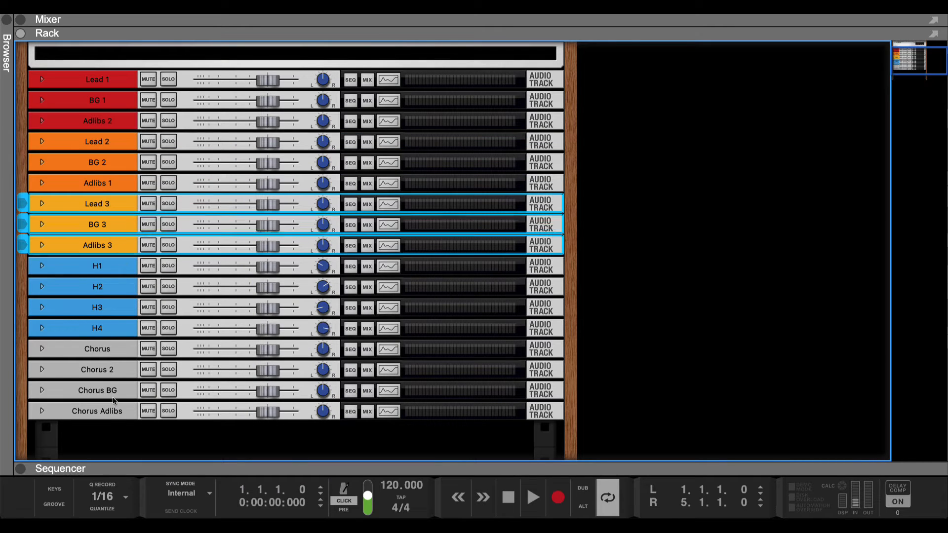
pyautogui.click(114, 433)
# Step: Move Lead 1, BG 1 and Adlibs 2 together into a new second rack column
pyautogui.scroll(3, 109, 430)
pyautogui.click(94, 194)
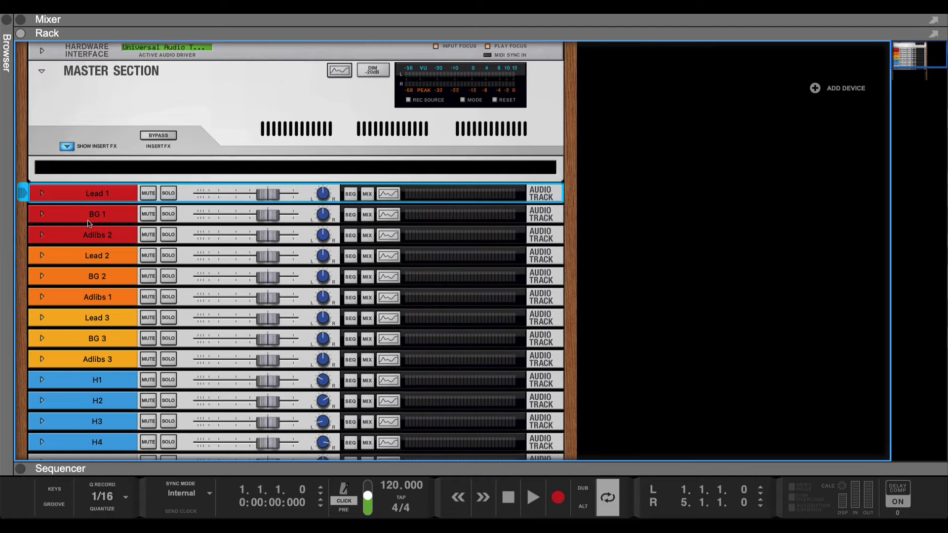
pyautogui.keyDown('shift'); pyautogui.click(92, 235); pyautogui.keyUp('shift')
pyautogui.moveTo(92, 236); pyautogui.dragTo(641, 216)
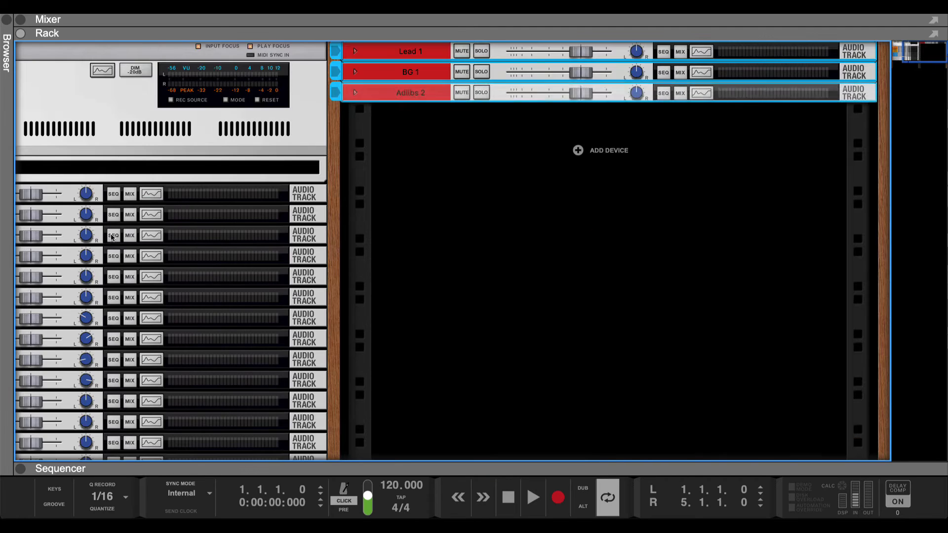
# Step: Move Lead 2, BG 2 and Adlibs 1 below Adlibs 2 in the second rack column
pyautogui.hscroll(-5, 178, 228)
pyautogui.click(93, 199)
pyautogui.keyDown('shift'); pyautogui.click(94, 243); pyautogui.keyUp('shift')
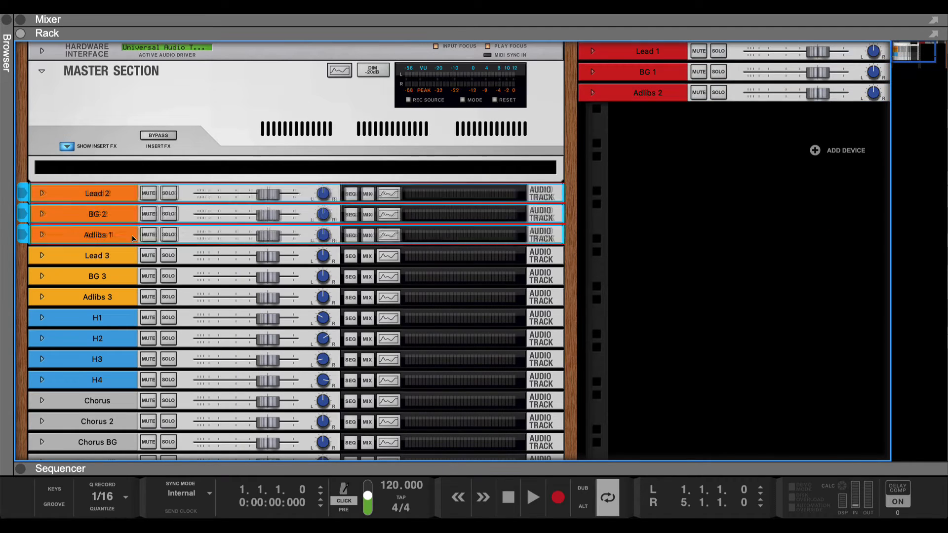
pyautogui.moveTo(94, 243); pyautogui.dragTo(593, 229)
# Step: Move Lead 3, BG 3 and Adlibs 3 below Adlibs 1 in the second rack column
pyautogui.hscroll(-5, 34, 204)
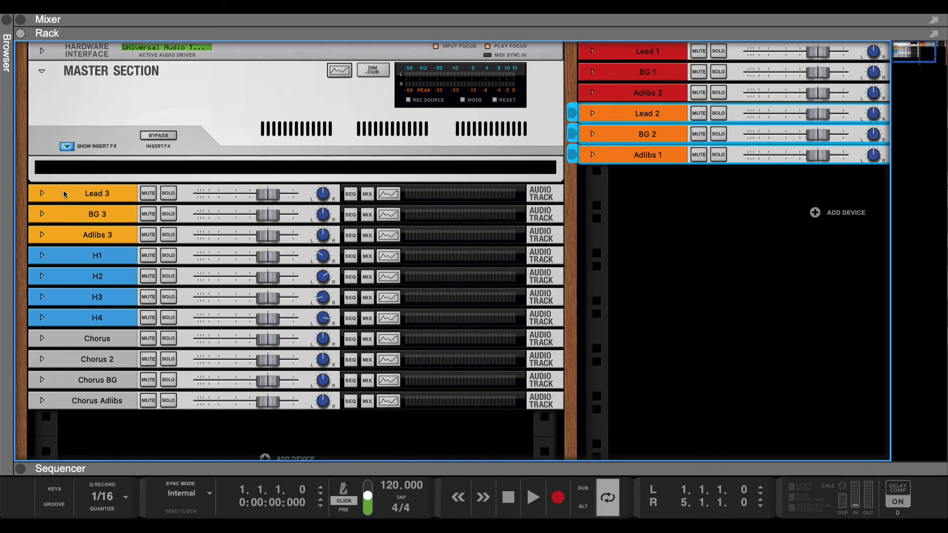
pyautogui.click(64, 193)
pyautogui.keyDown('shift'); pyautogui.click(86, 237); pyautogui.keyUp('shift')
pyautogui.moveTo(86, 237); pyautogui.dragTo(490, 242)
# Step: Move the harmony tracks H1 to H4 into a new rack column beyond the lead tracks' column
pyautogui.hscroll(-5, 491, 242)
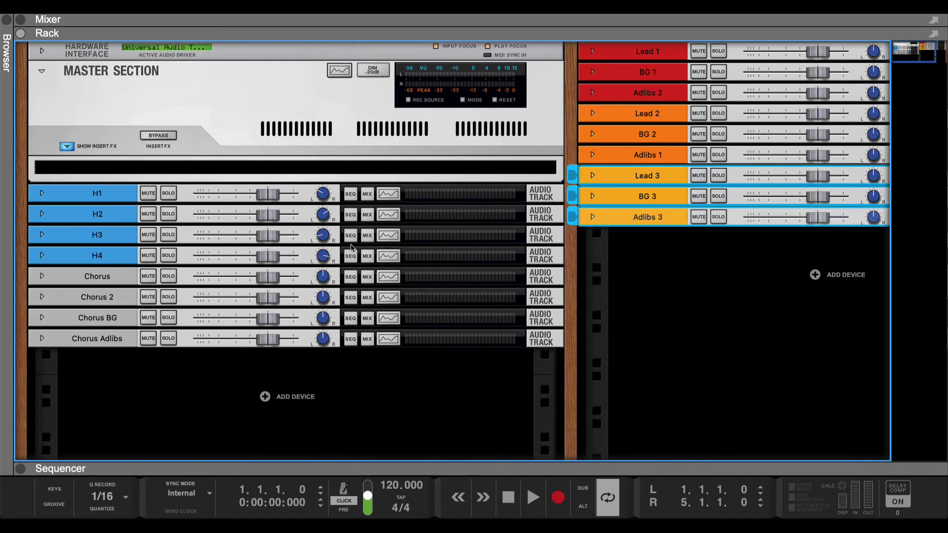
pyautogui.click(117, 198)
pyautogui.keyDown('shift'); pyautogui.click(107, 260); pyautogui.keyUp('shift')
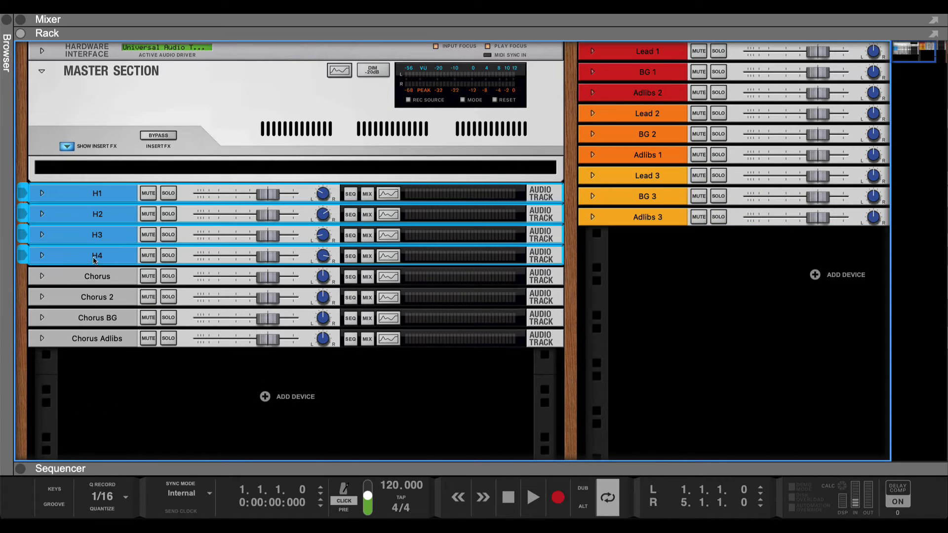
pyautogui.moveTo(95, 260); pyautogui.dragTo(609, 226)
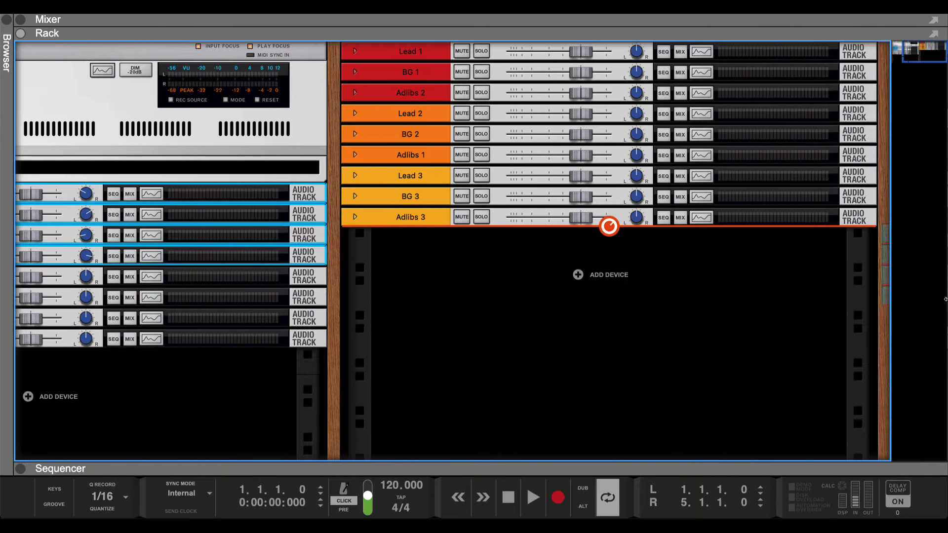
pyautogui.moveTo(945, 299); pyautogui.dragTo(918, 297)
# Step: Move the four chorus tracks into their own rack column between the lead and harmony columns
pyautogui.hscroll(-10, 541, 262)
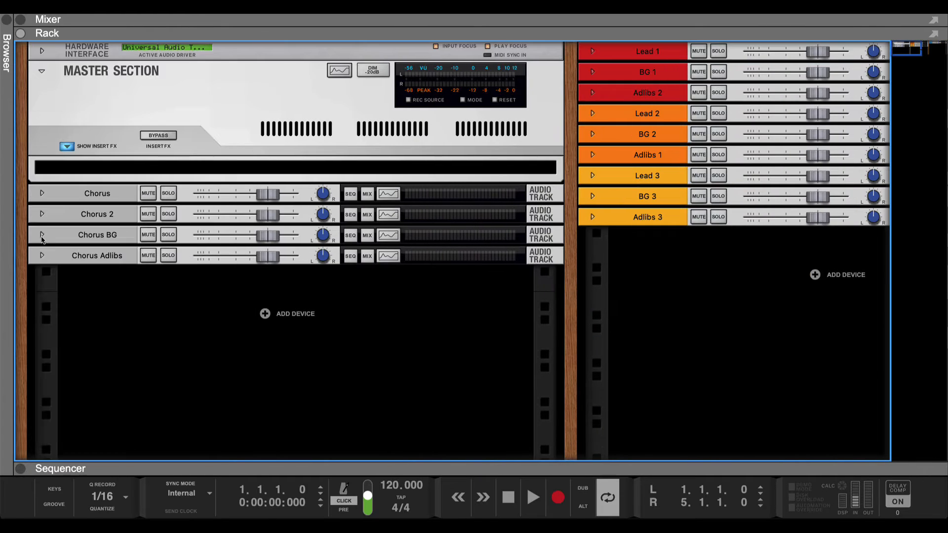
pyautogui.click(79, 261)
pyautogui.keyDown('shift'); pyautogui.click(85, 193); pyautogui.keyUp('shift')
pyautogui.moveTo(85, 193); pyautogui.dragTo(680, 226)
pyautogui.moveTo(946, 198); pyautogui.dragTo(565, 261)
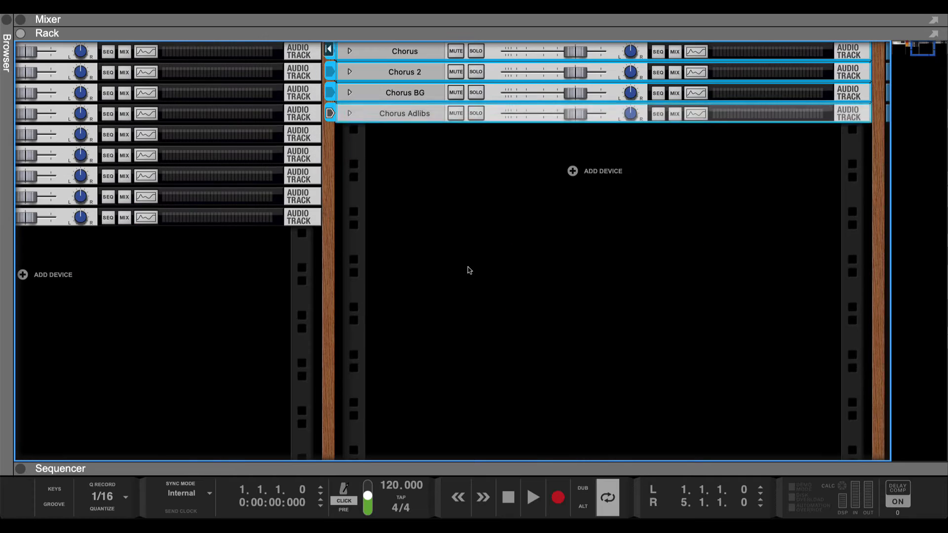
# Step: Review the track arrangement across the rack columns and in the sequencer's track list, and select Lead 1
pyautogui.hscroll(-9, 437, 269)
pyautogui.hscroll(16, 435, 271)
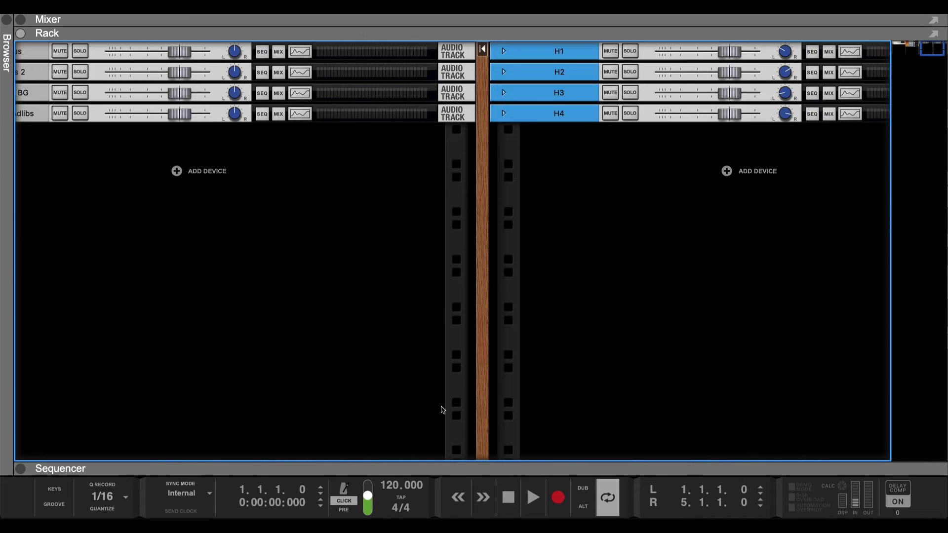
pyautogui.moveTo(420, 470); pyautogui.dragTo(421, 49)
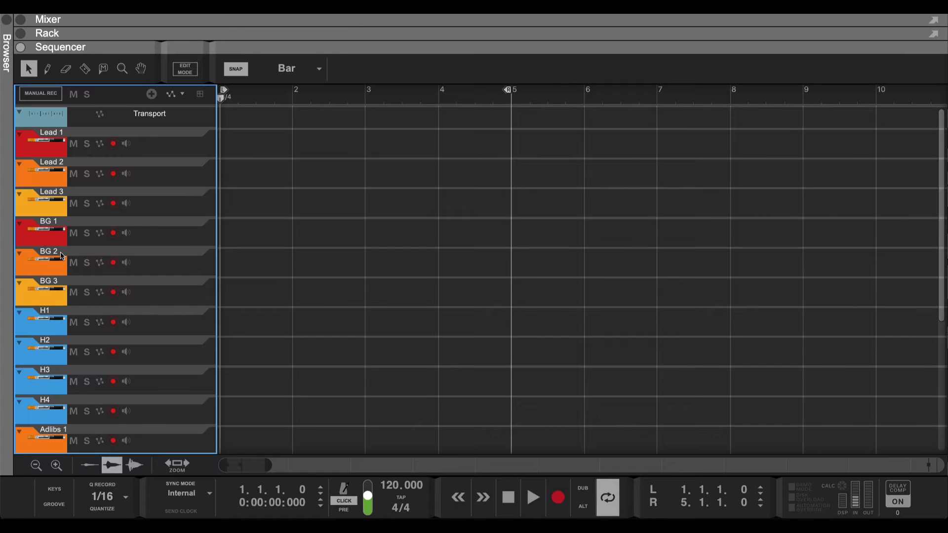
pyautogui.scroll(-5, 61, 254)
pyautogui.scroll(5, 59, 293)
pyautogui.click(47, 149)
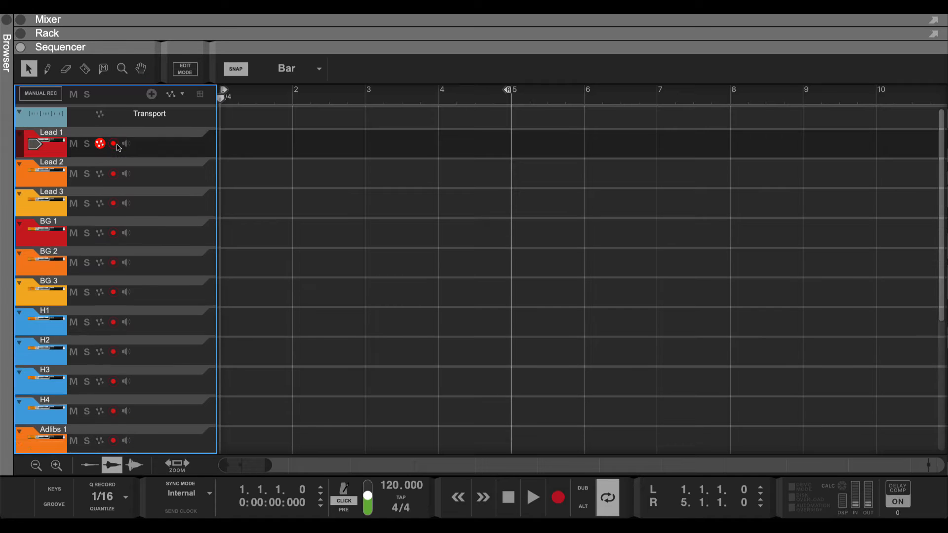
# Step: In the mixer, place the Adlibs 2 and BG 1 channels directly after Lead 1
pyautogui.moveTo(203, 28); pyautogui.dragTo(173, 496)
pyautogui.scroll(-10, 161, 406)
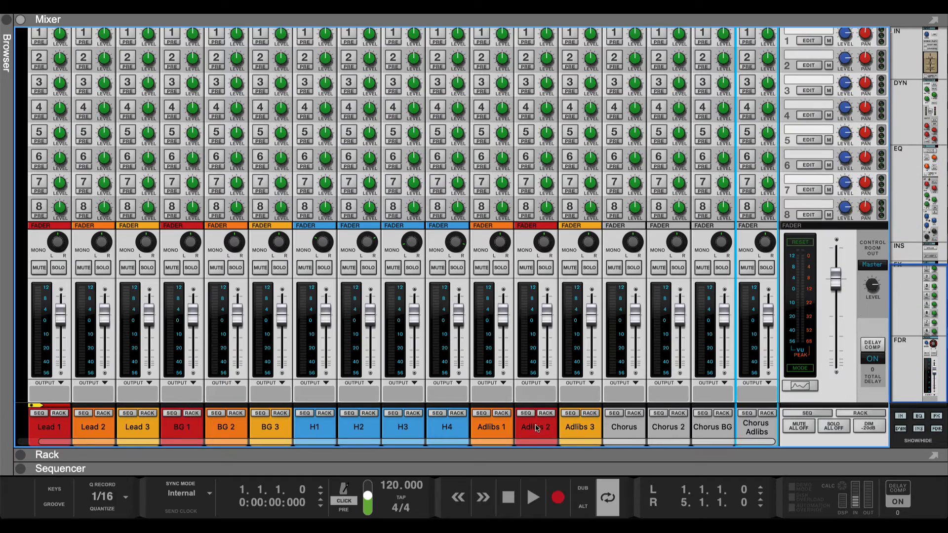
pyautogui.moveTo(538, 427); pyautogui.dragTo(87, 427)
pyautogui.click(210, 432)
pyautogui.moveTo(210, 432); pyautogui.dragTo(134, 436)
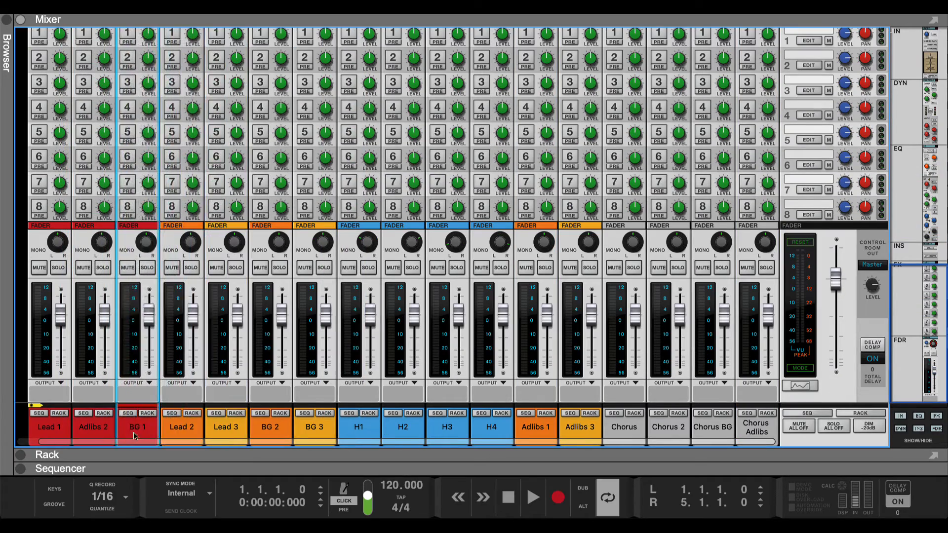
# Step: In the mixer, place Adlibs 1 and BG 2 directly after Lead 2, and Adlibs 3 directly after Lead 3
pyautogui.moveTo(536, 428); pyautogui.dragTo(251, 432)
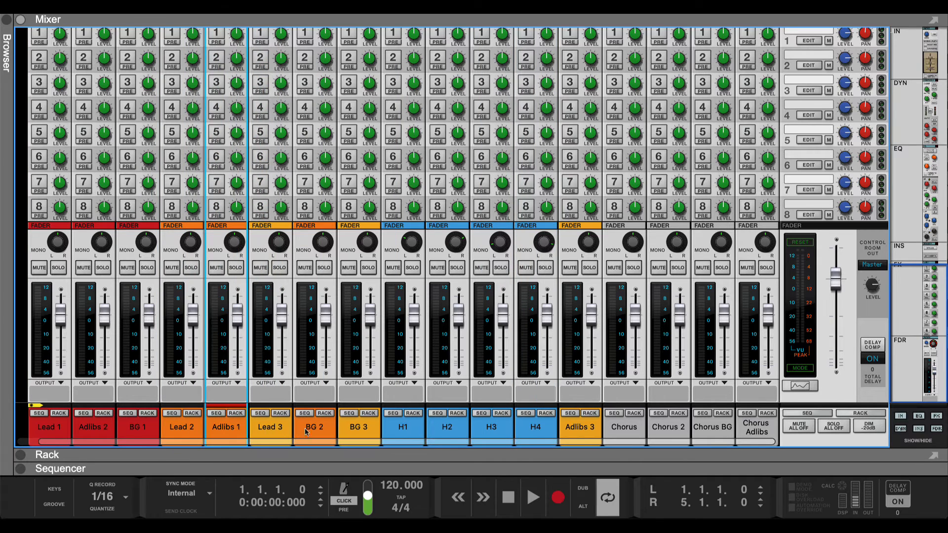
pyautogui.moveTo(310, 429); pyautogui.dragTo(271, 433)
pyautogui.moveTo(576, 428); pyautogui.dragTo(353, 432)
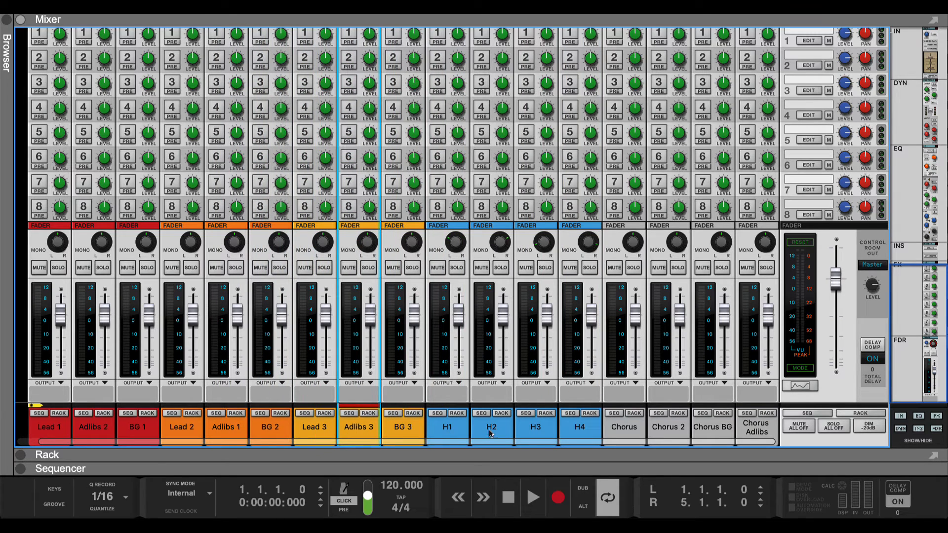
# Step: Move the four harmony channels H1 to H4 to the end of the mixer, after Chorus Adlibs
pyautogui.click(580, 430)
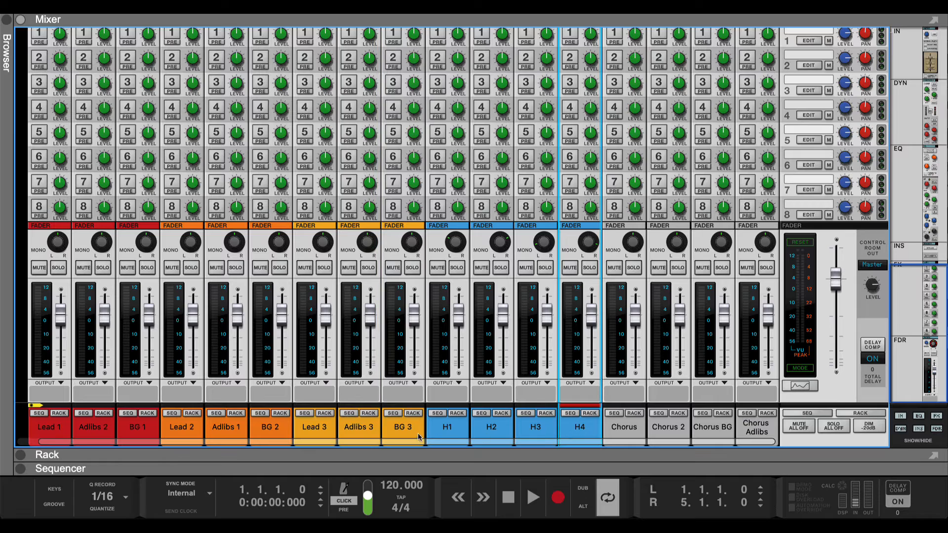
pyautogui.keyDown('shift'); pyautogui.click(442, 430); pyautogui.keyUp('shift')
pyautogui.moveTo(442, 430); pyautogui.dragTo(776, 436)
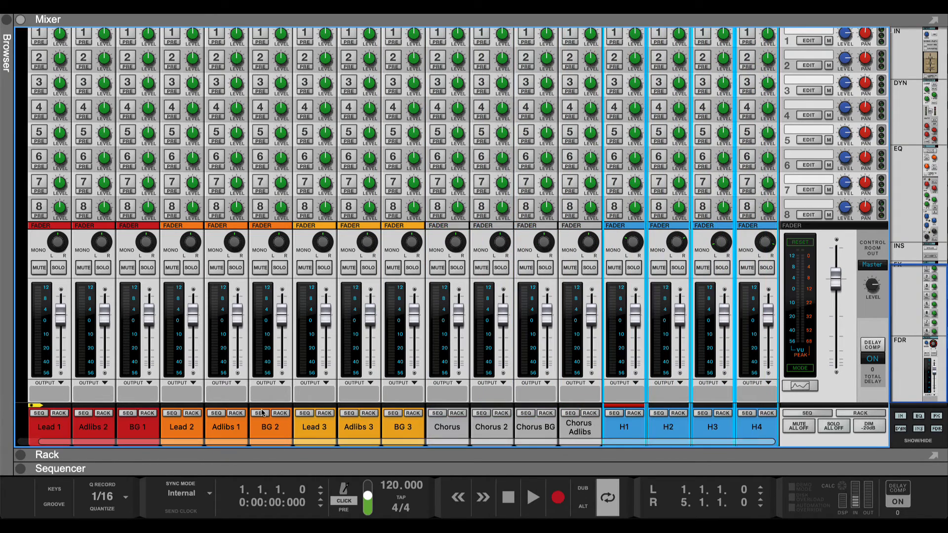
# Step: Select all mixer channels and sort their device groups to match the mixer order
pyautogui.hscroll(-1, 265, 426)
pyautogui.click(64, 429)
pyautogui.press('super+a')
pyautogui.rightClick(64, 428)
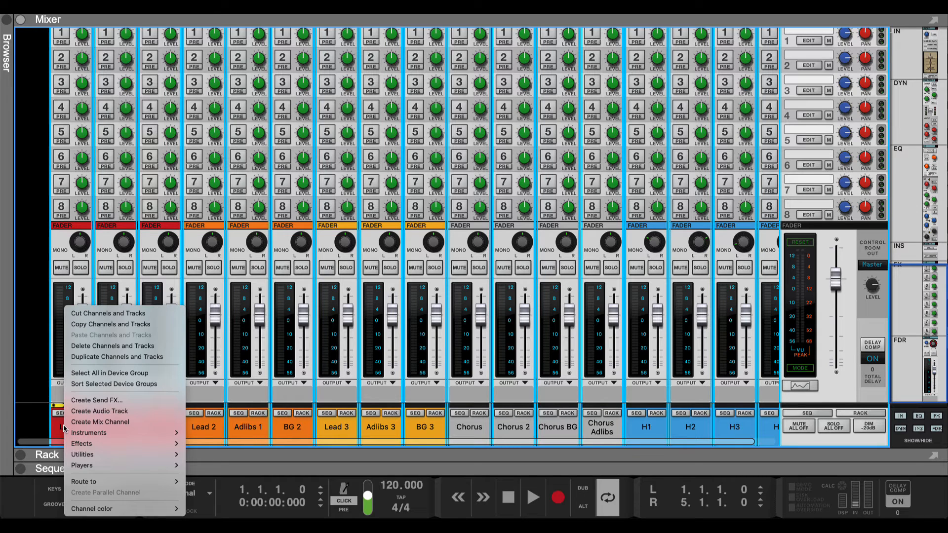
pyautogui.click(118, 383)
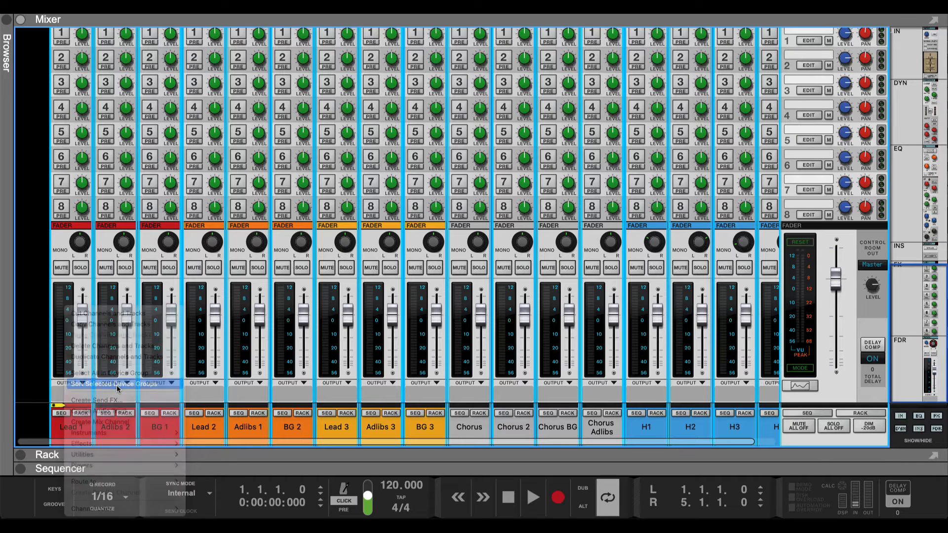
# Step: Review the order of the lead, adlib, BG, chorus and harmony tracks in the sequencer and of the lead group in the rack
pyautogui.click(134, 467)
pyautogui.moveTo(156, 241); pyautogui.dragTo(198, 45)
pyautogui.scroll(-6, 87, 305)
pyautogui.scroll(6, 87, 304)
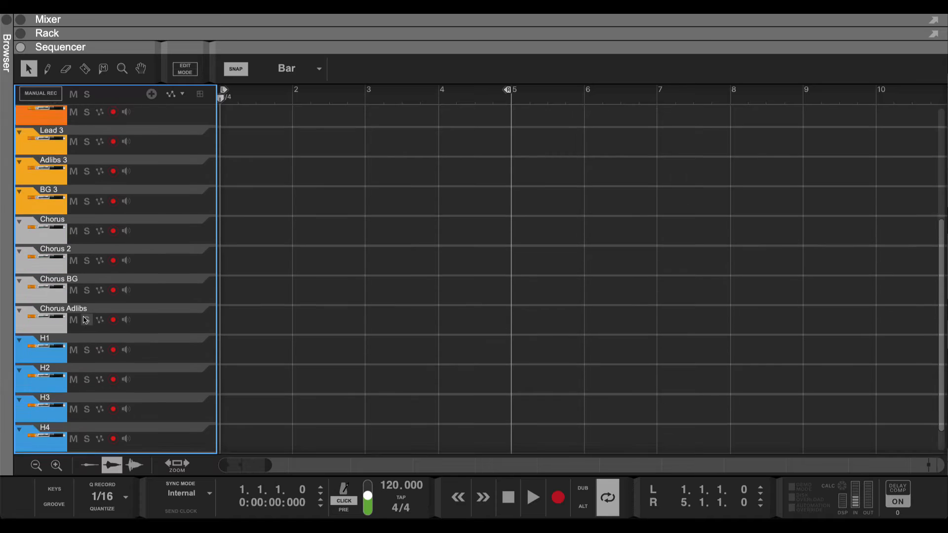
pyautogui.click(48, 150)
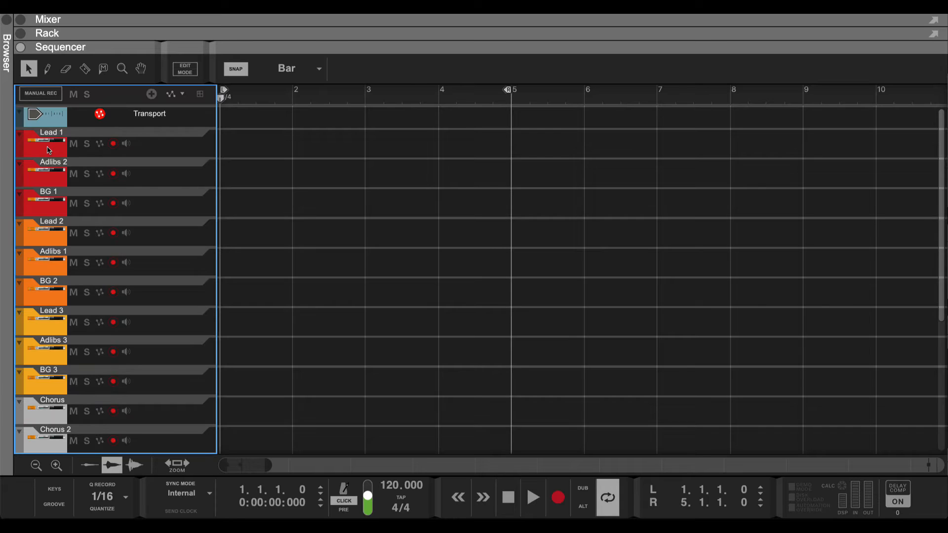
pyautogui.rightClick(50, 146)
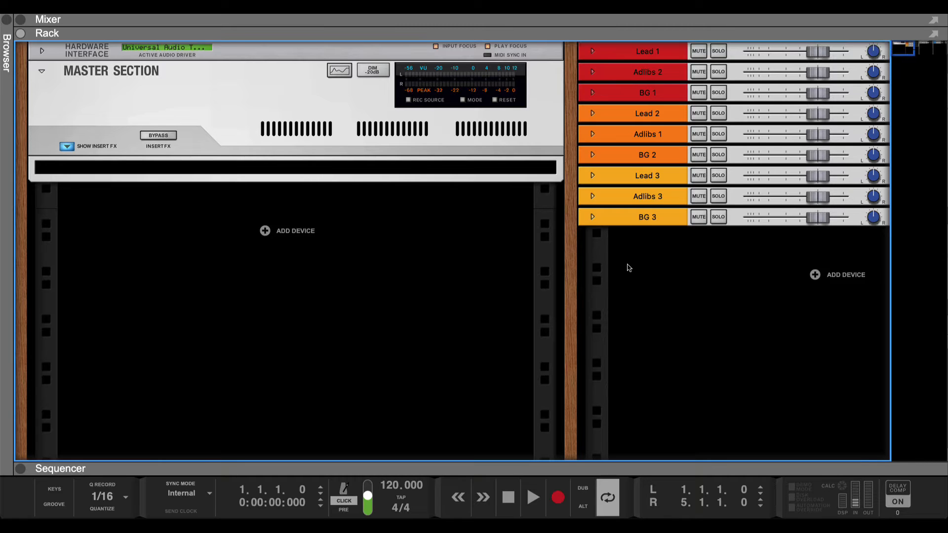
pyautogui.click(668, 49)
pyautogui.click(661, 97)
pyautogui.click(648, 227)
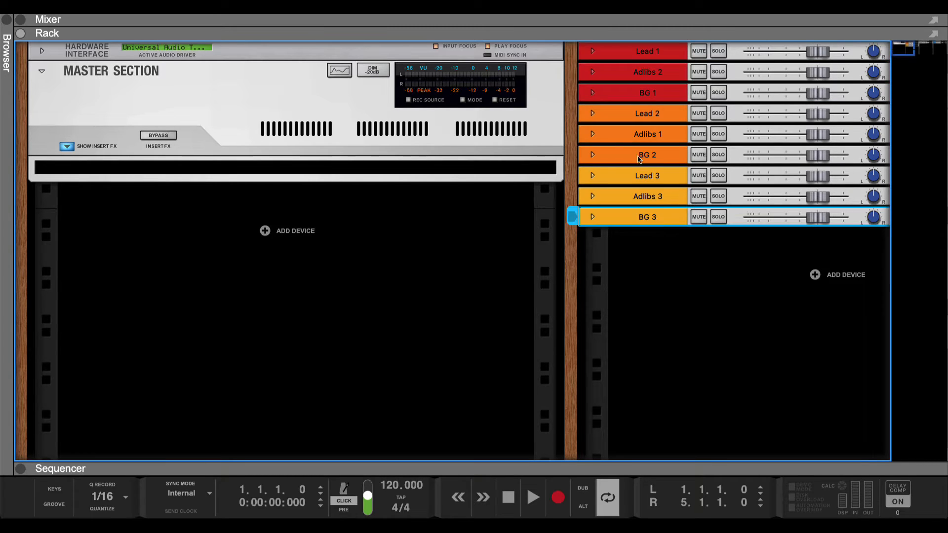
pyautogui.click(639, 158)
pyautogui.click(642, 118)
pyautogui.click(230, 320)
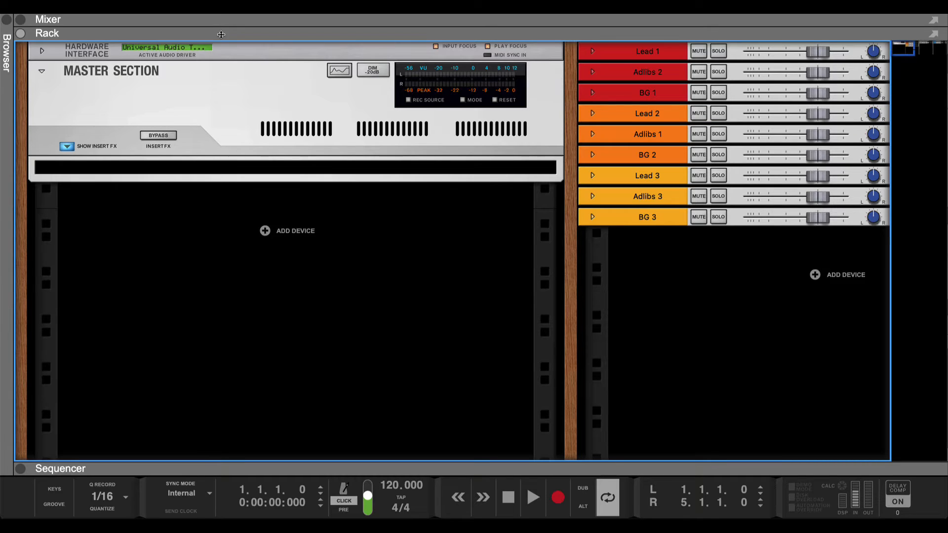
# Step: Create a send effect from the mixer's master section, using MannyM Reverb Stereo found by searching for "manny"
pyautogui.moveTo(221, 34); pyautogui.dragTo(156, 443)
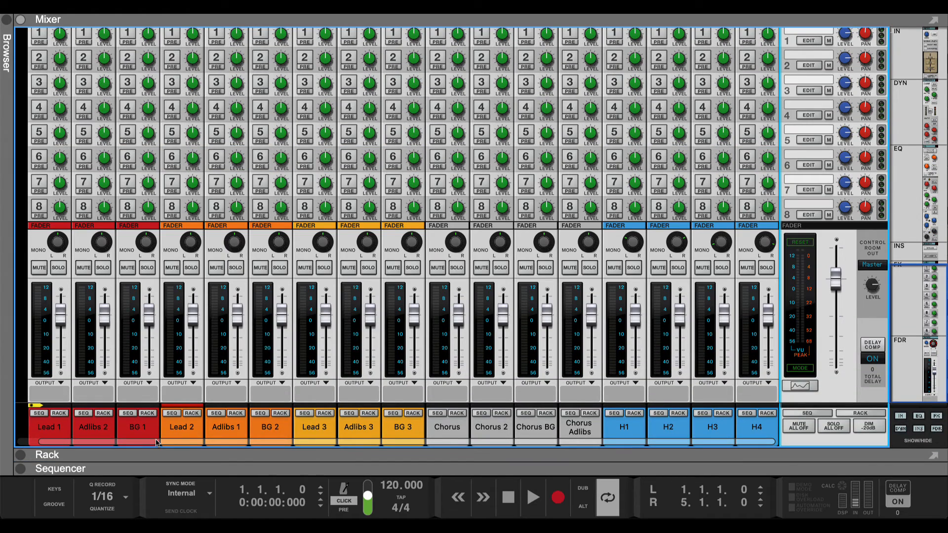
pyautogui.scroll(3, 518, 213)
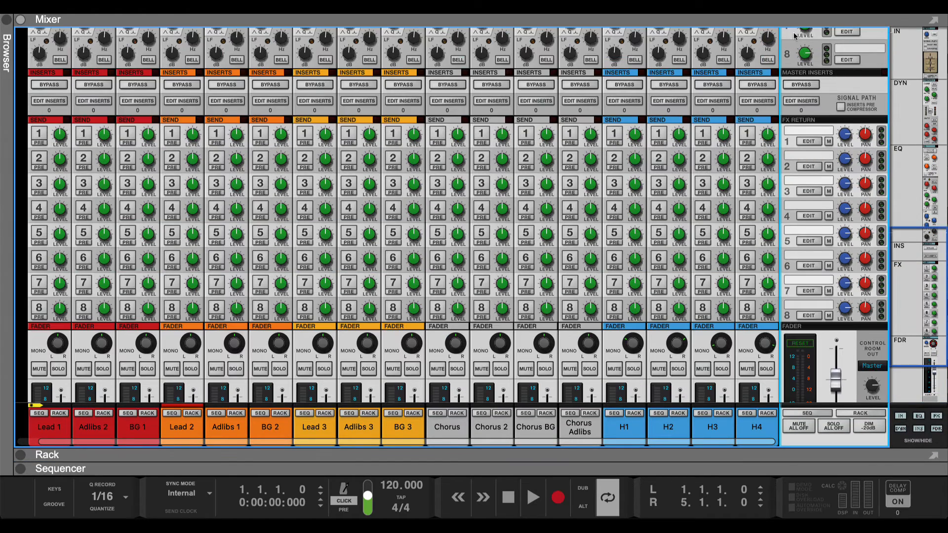
pyautogui.rightClick(808, 131)
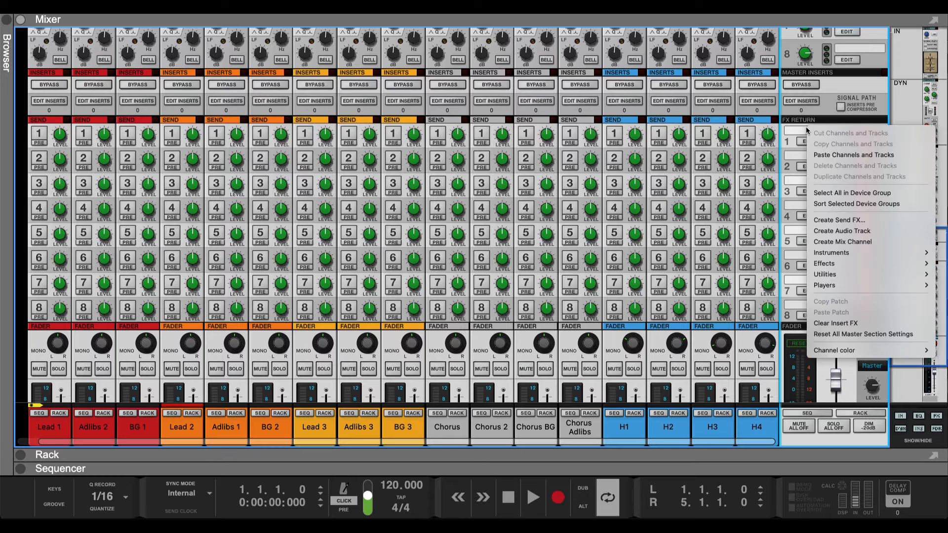
pyautogui.click(842, 220)
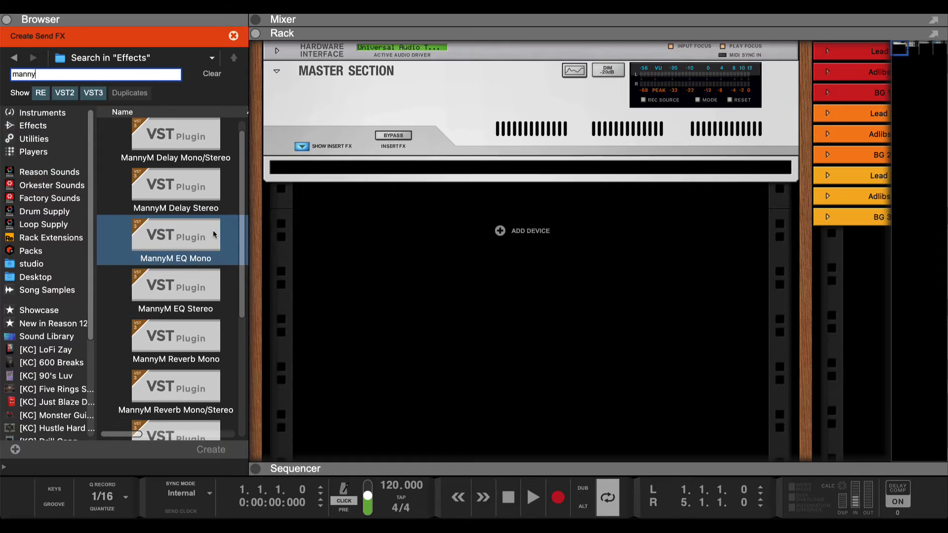
pyautogui.scroll(-2, 213, 231)
pyautogui.scroll(-1, 179, 339)
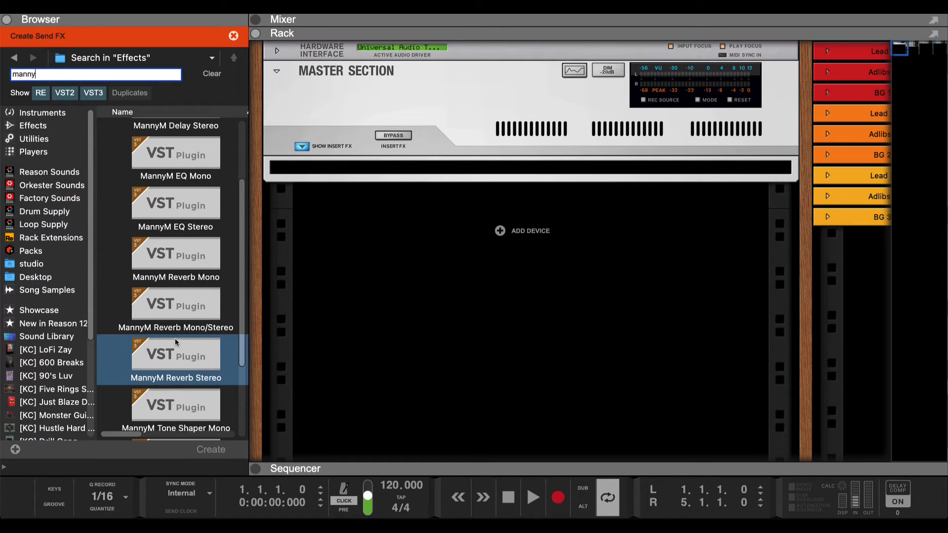
pyautogui.click(185, 363)
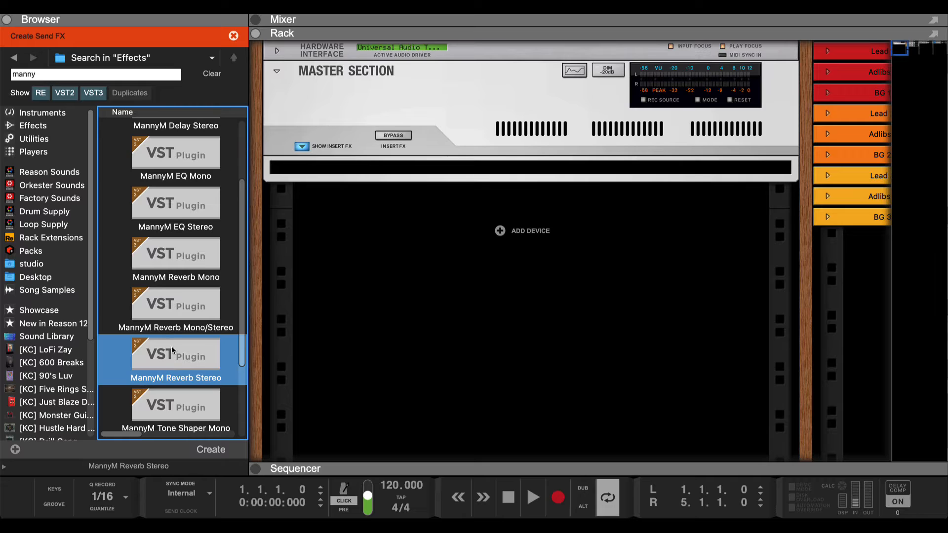
pyautogui.moveTo(163, 367); pyautogui.dragTo(528, 257)
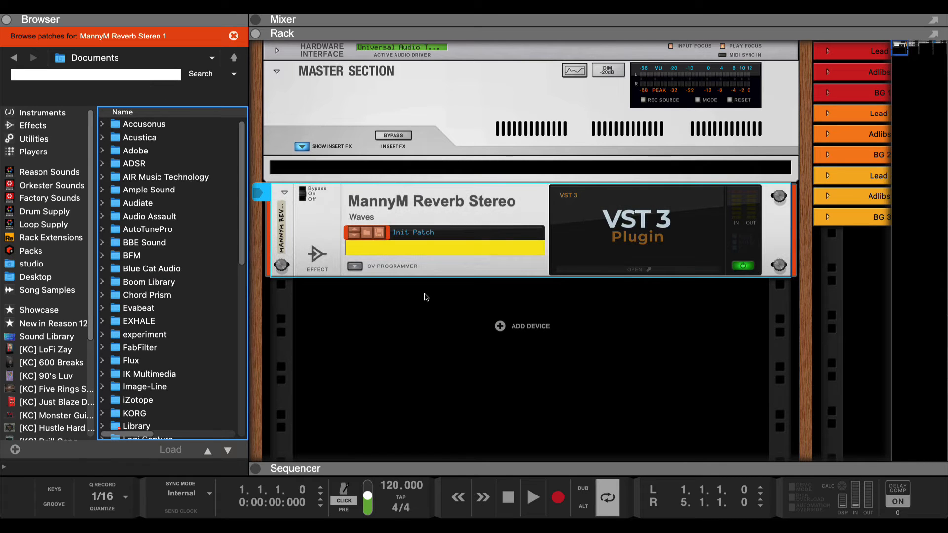
# Step: Inspect the reverb's send and return cabling at the back of the rack and its FX return slot in the mixer
pyautogui.press('Tab')
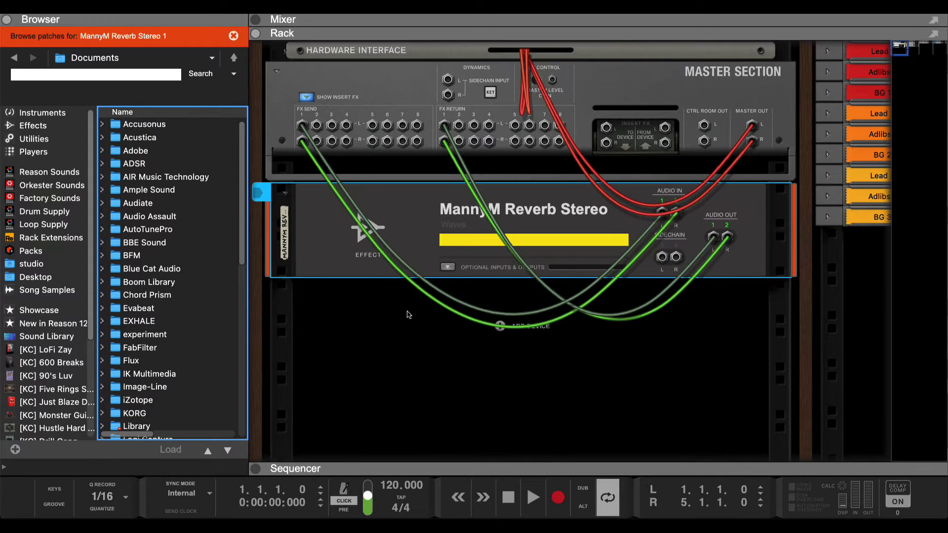
pyautogui.click(385, 339)
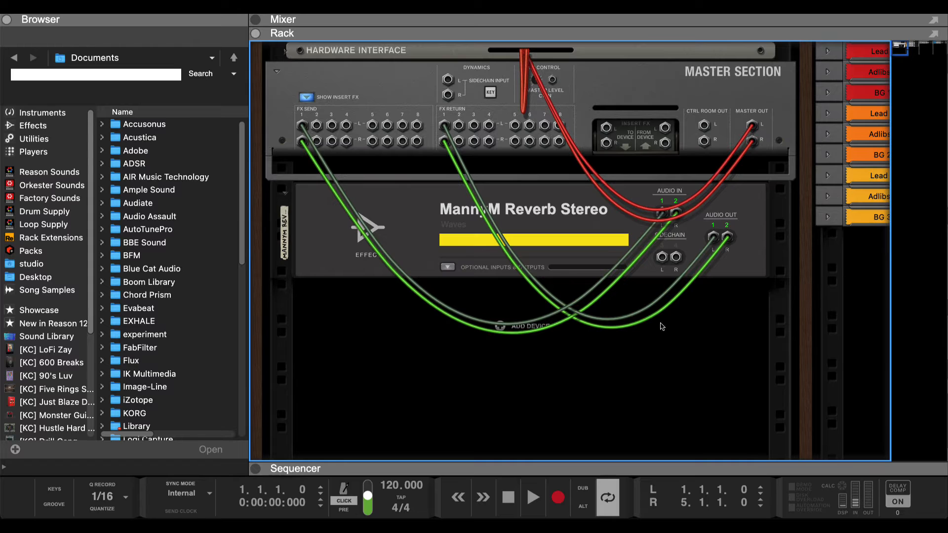
pyautogui.press('Tab')
pyautogui.click(689, 32)
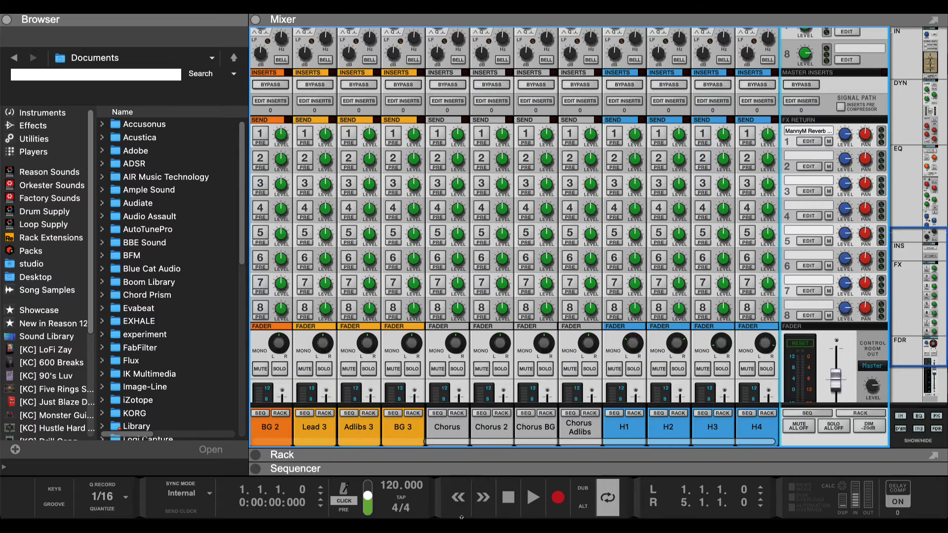
pyautogui.click(463, 454)
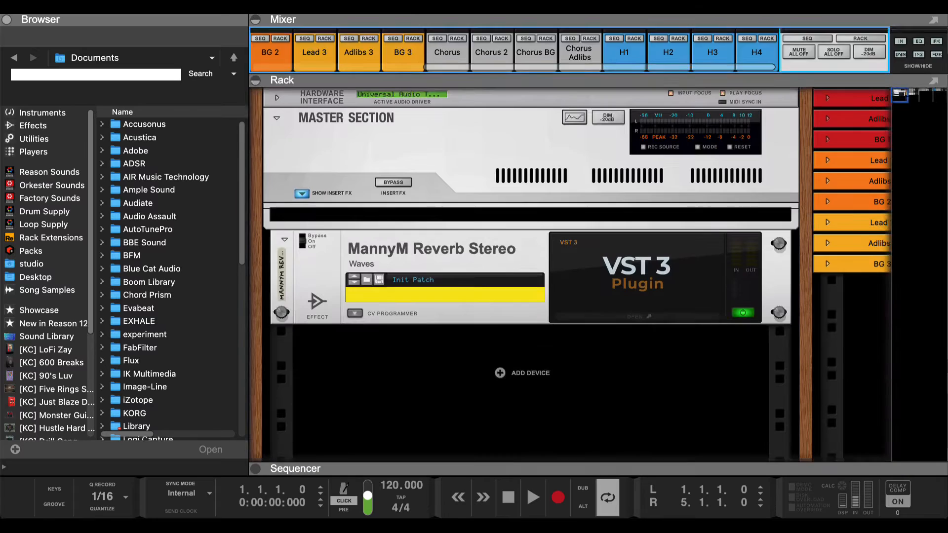
# Step: Examine the MannyM Reverb plugin's interface and preset list, then close the plugin window and hide the browser
pyautogui.click(626, 270)
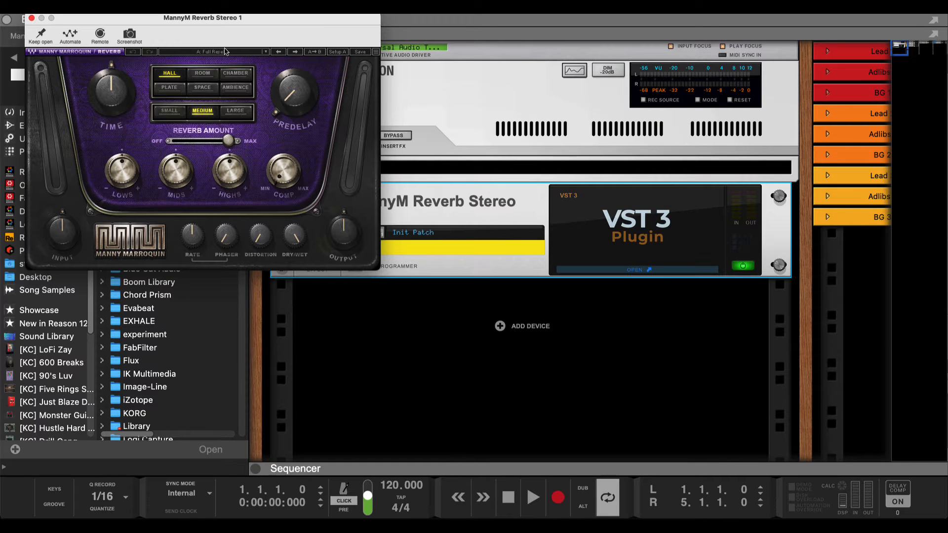
pyautogui.moveTo(223, 16); pyautogui.dragTo(531, 153)
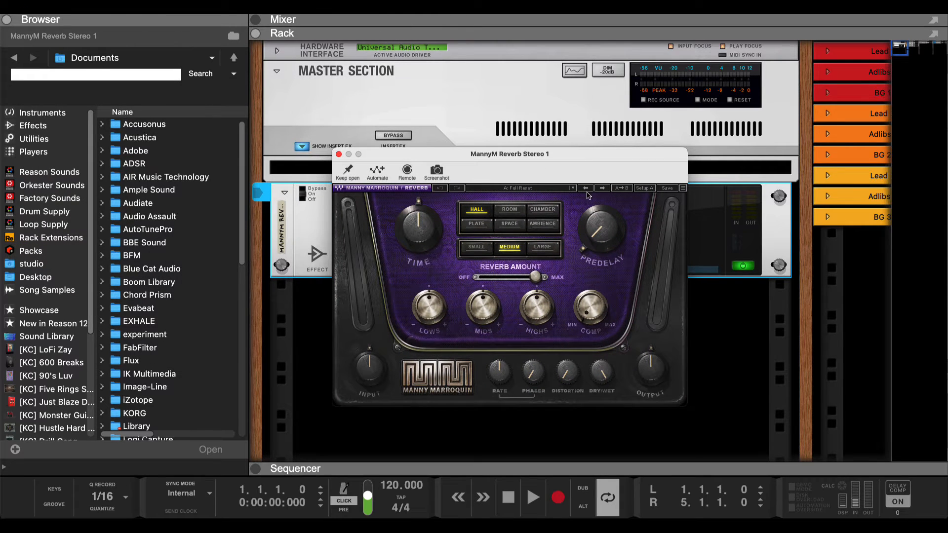
pyautogui.click(554, 191)
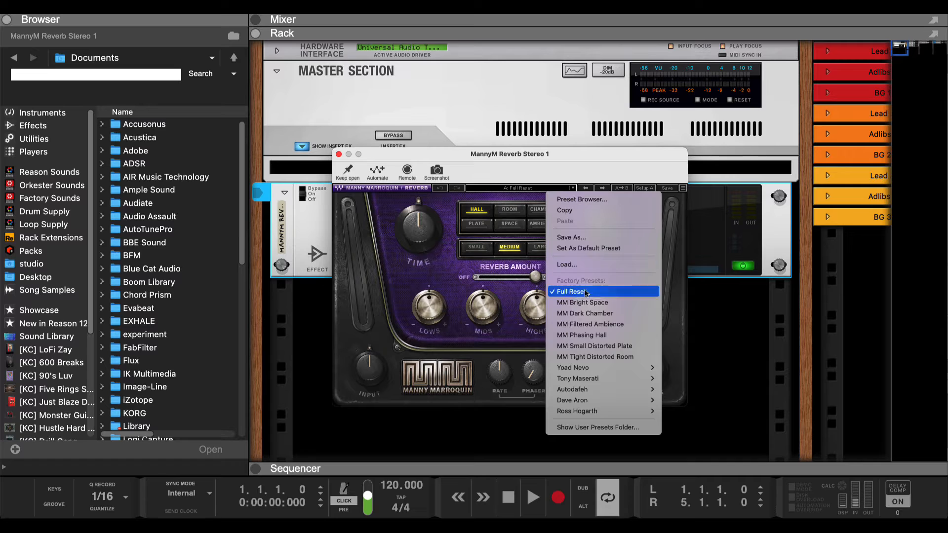
pyautogui.click(612, 268)
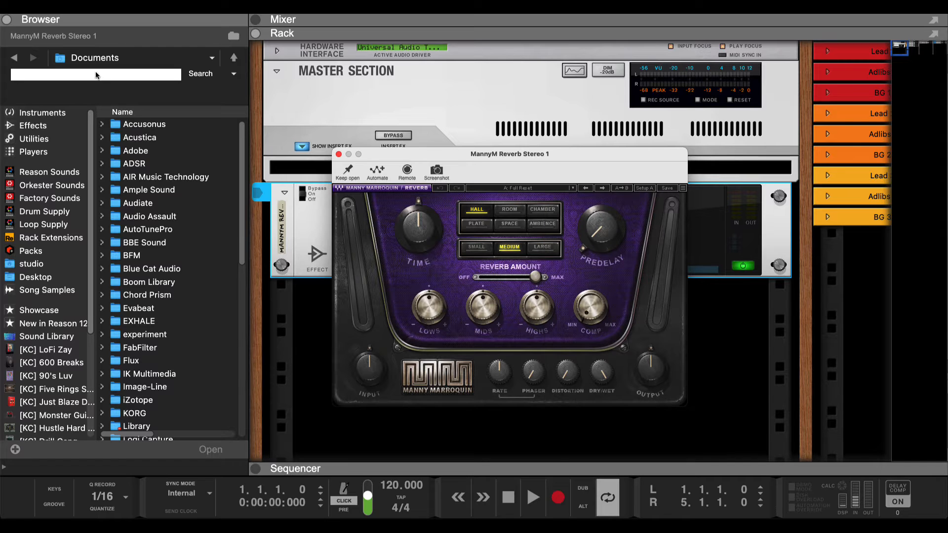
pyautogui.click(8, 19)
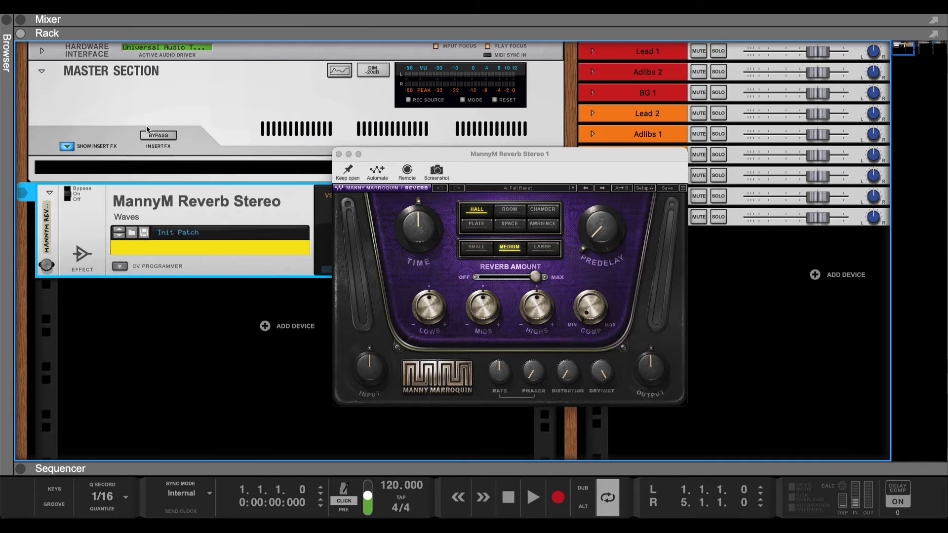
pyautogui.click(338, 154)
# Step: Rename the reverb device MANNY HALL and check its FX return label in the mixer
pyautogui.doubleClick(48, 238)
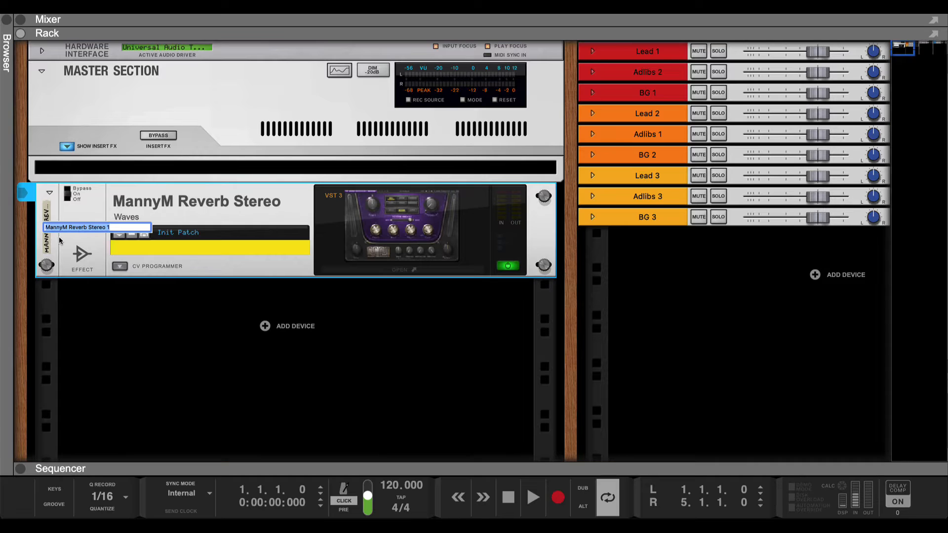
pyautogui.press('BackSpace')
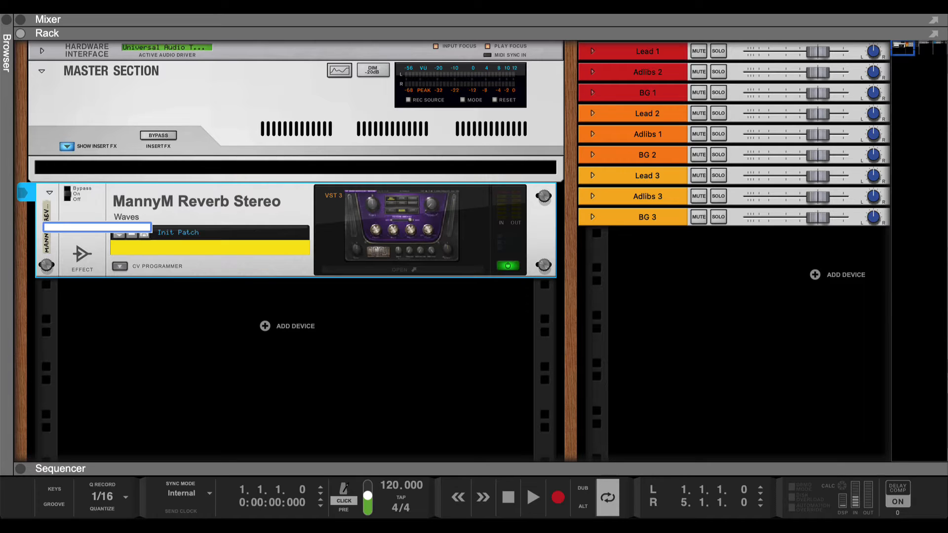
pyautogui.write('MANNY HALL')
pyautogui.press('Return')
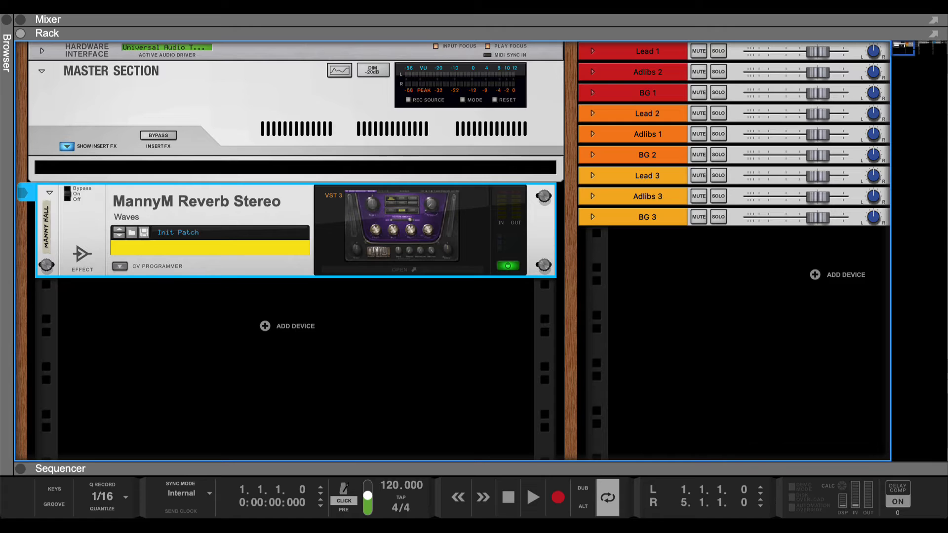
pyautogui.moveTo(572, 35); pyautogui.dragTo(568, 417)
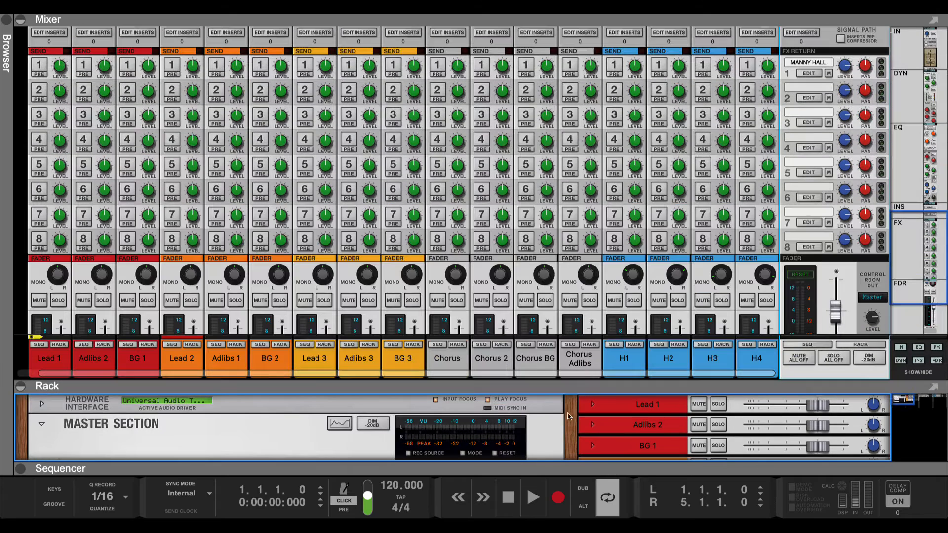
pyautogui.moveTo(492, 385); pyautogui.dragTo(492, 31)
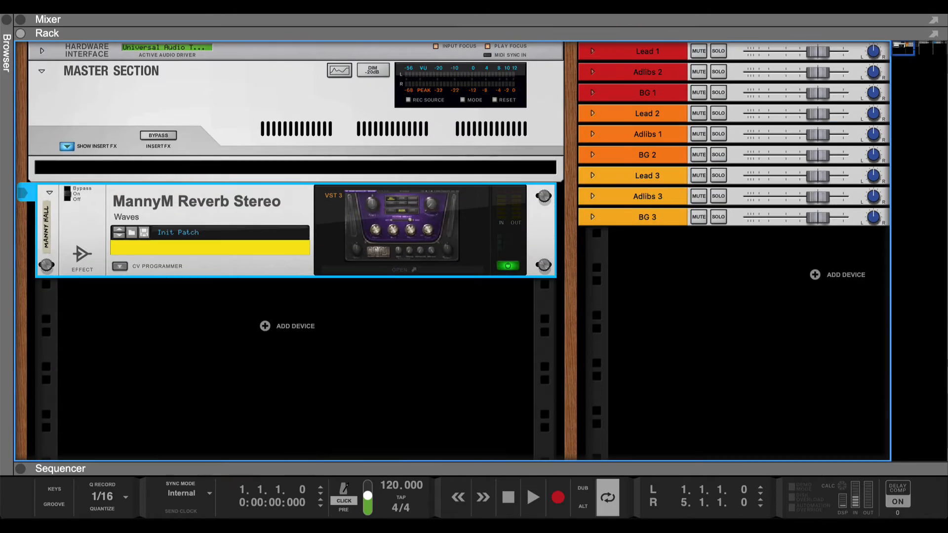
# Step: Browse the effects and add RVerb Stereo to the rack directly below the MANNY HALL reverb
pyautogui.click(140, 397)
pyautogui.click(11, 20)
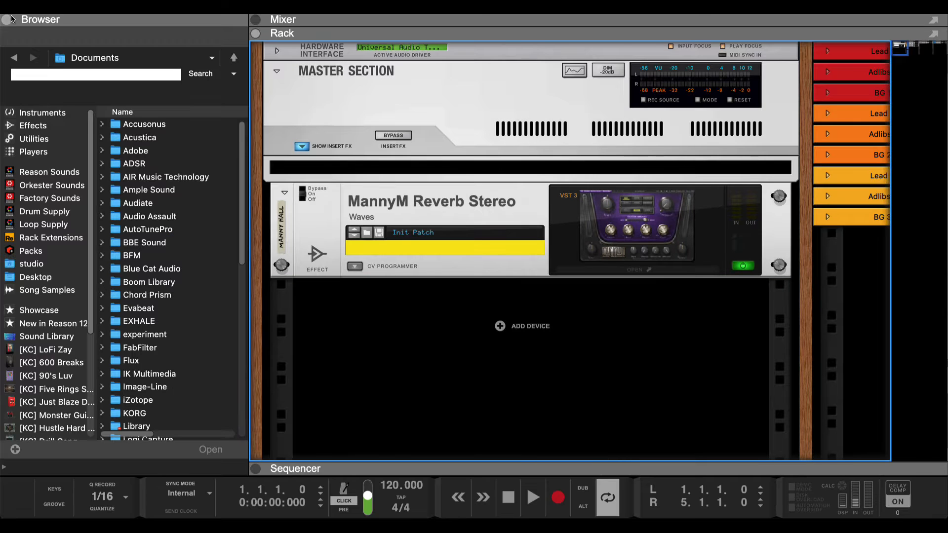
pyautogui.click(24, 76)
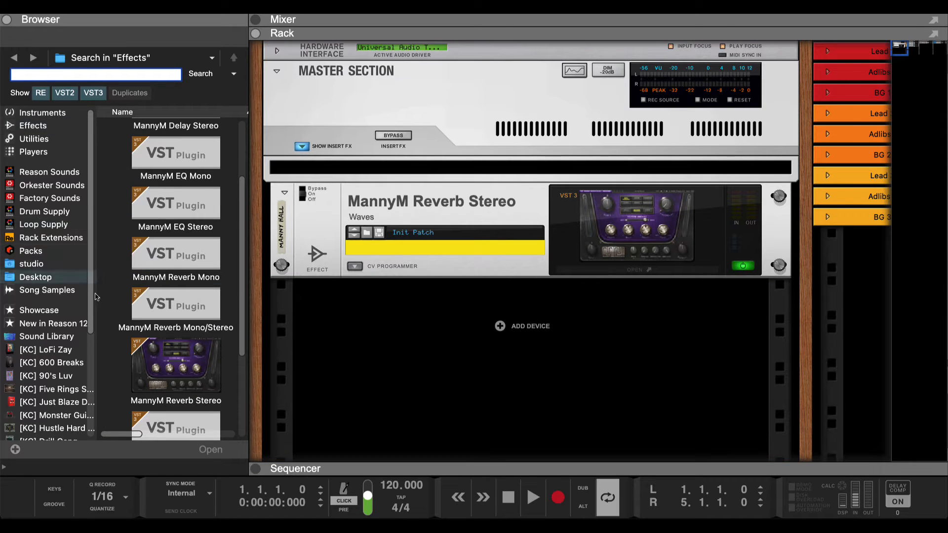
pyautogui.click(156, 375)
pyautogui.scroll(-3, 156, 375)
pyautogui.click(156, 376)
pyautogui.scroll(-1, 162, 319)
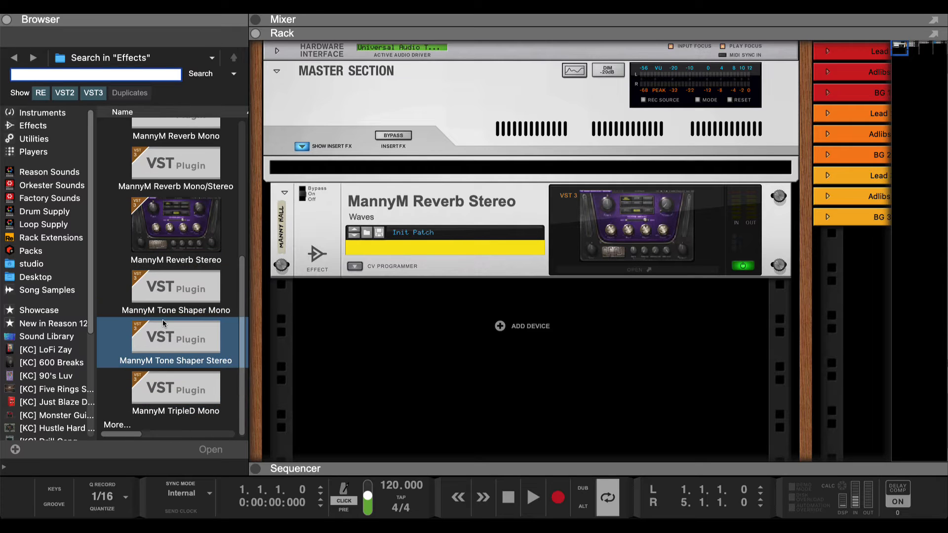
pyautogui.click(169, 242)
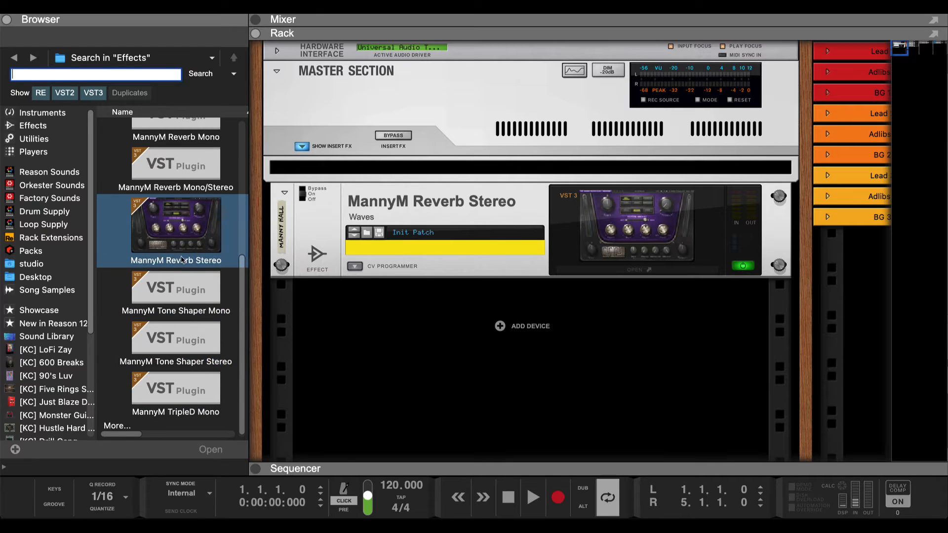
pyautogui.scroll(2, 181, 258)
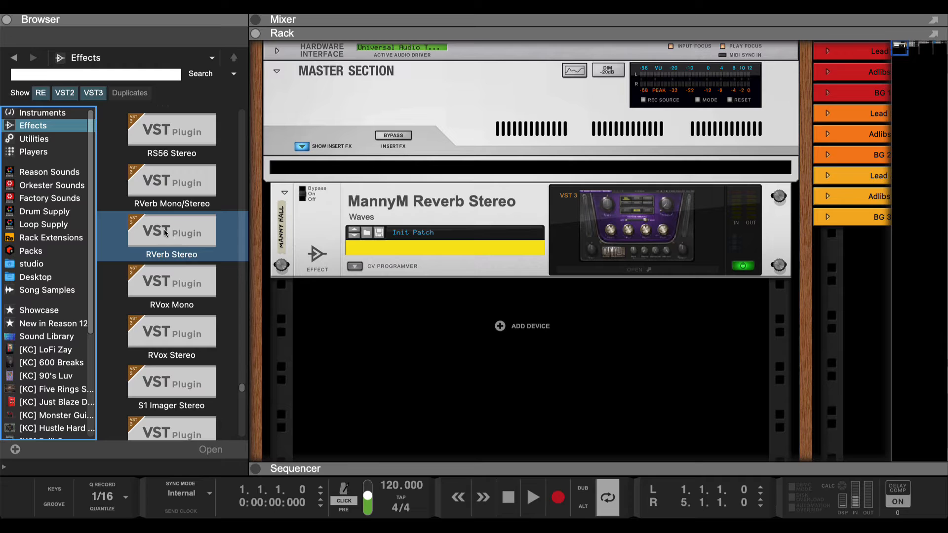
pyautogui.moveTo(146, 227); pyautogui.dragTo(398, 309)
# Step: Set the RVerb Stereo plugin's reverb type to Plate 1 and close its window
pyautogui.click(606, 365)
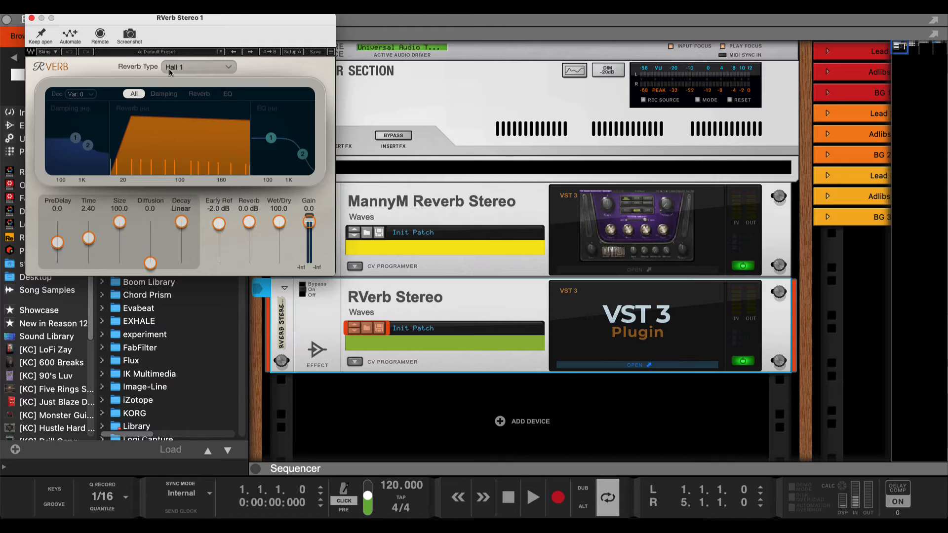
pyautogui.click(170, 70)
pyautogui.click(227, 66)
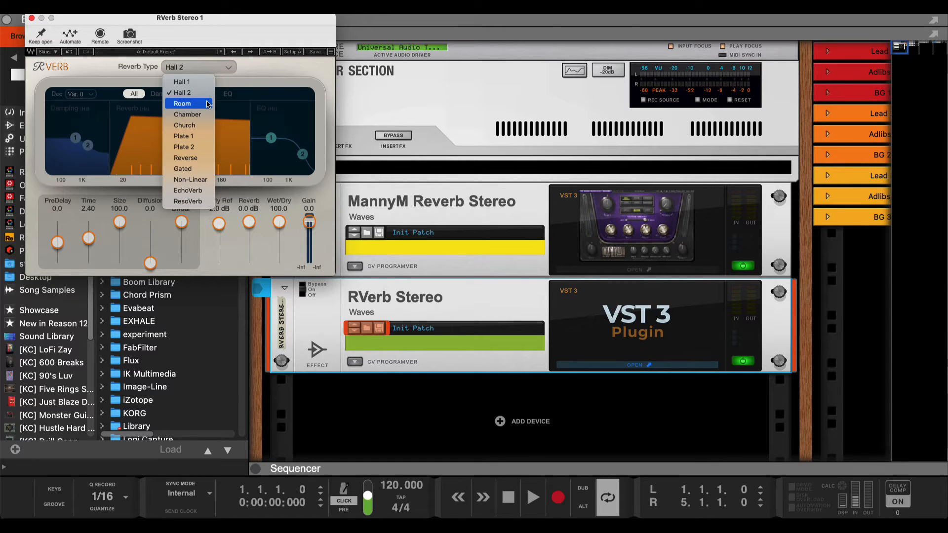
pyautogui.click(197, 136)
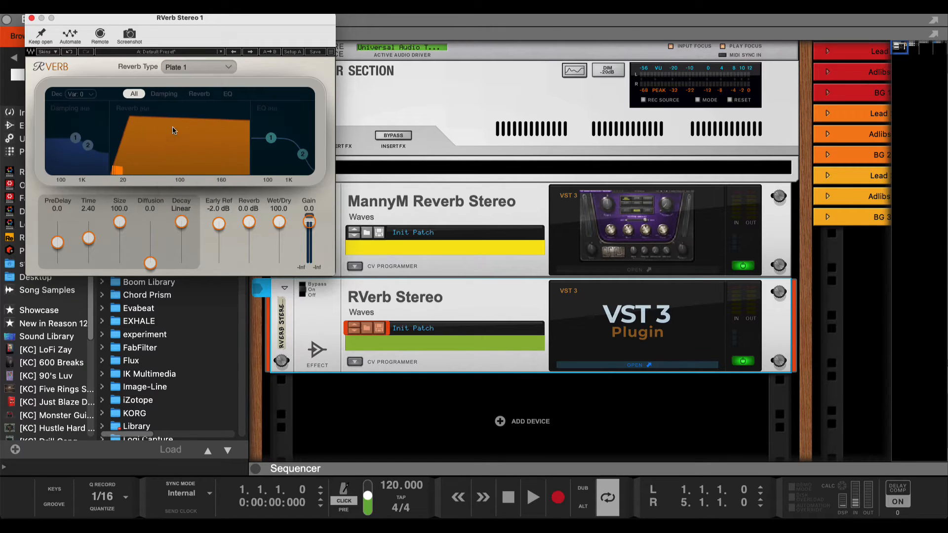
pyautogui.click(30, 19)
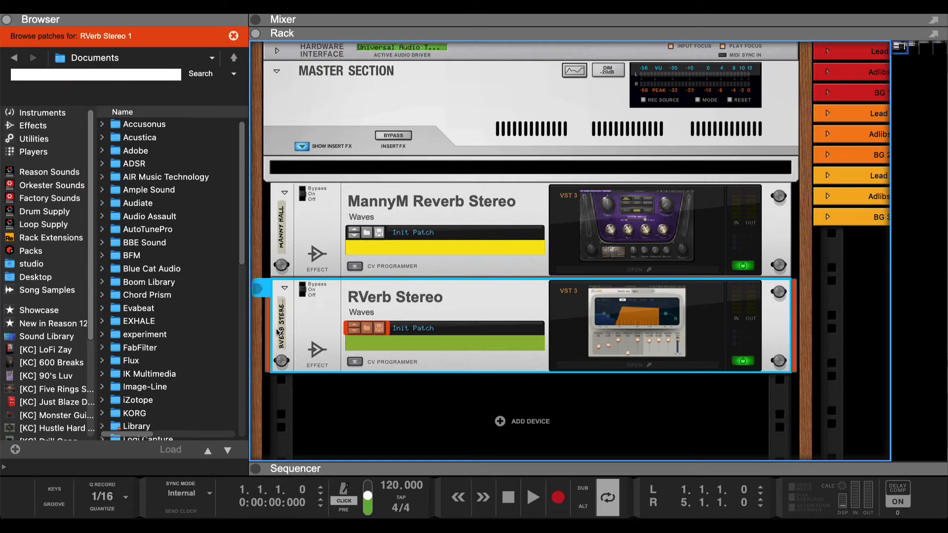
# Step: Rename the RVerb Stereo device RVerb PLATE
pyautogui.moveTo(283, 334); pyautogui.dragTo(283, 335)
pyautogui.doubleClick(282, 330)
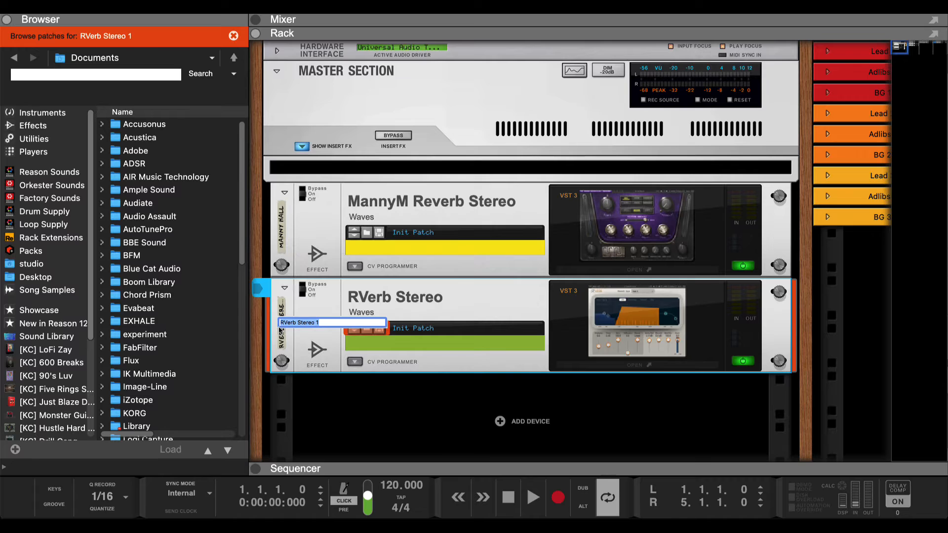
pyautogui.click(318, 323)
pyautogui.press('Return')
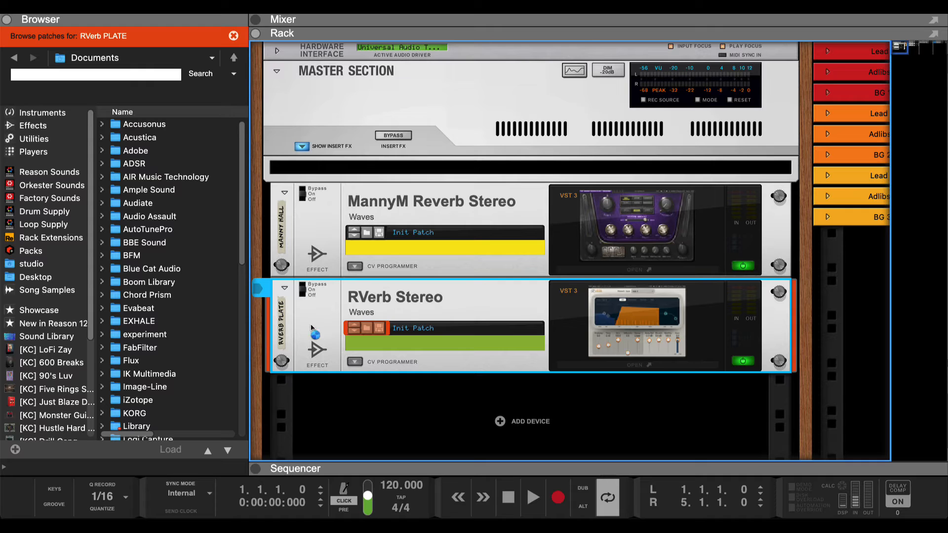
# Step: Duplicate the RVerb PLATE device and cable the copy's stereo outputs to FX Return 3 and its inputs to FX Send 3
pyautogui.hotkey('ctrl', 'd')
pyautogui.press('Tab')
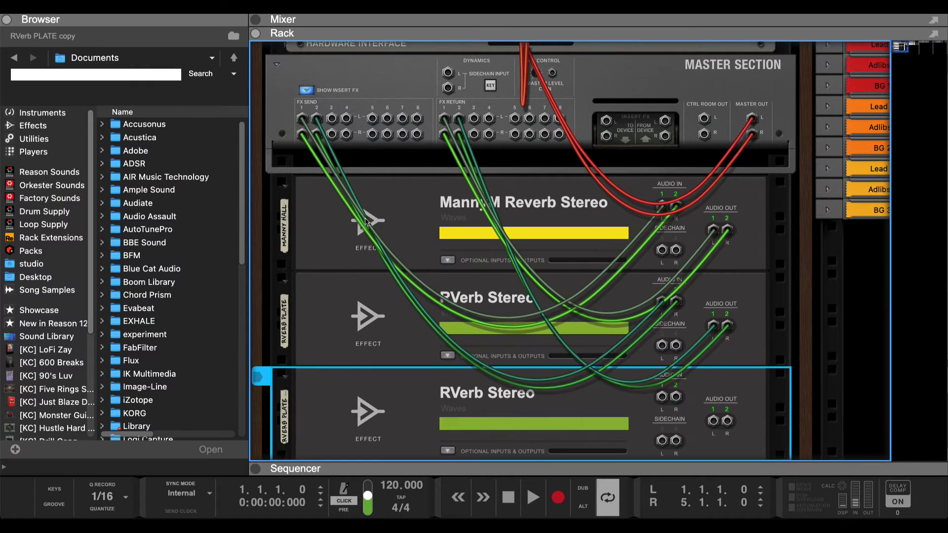
pyautogui.scroll(-1, 713, 400)
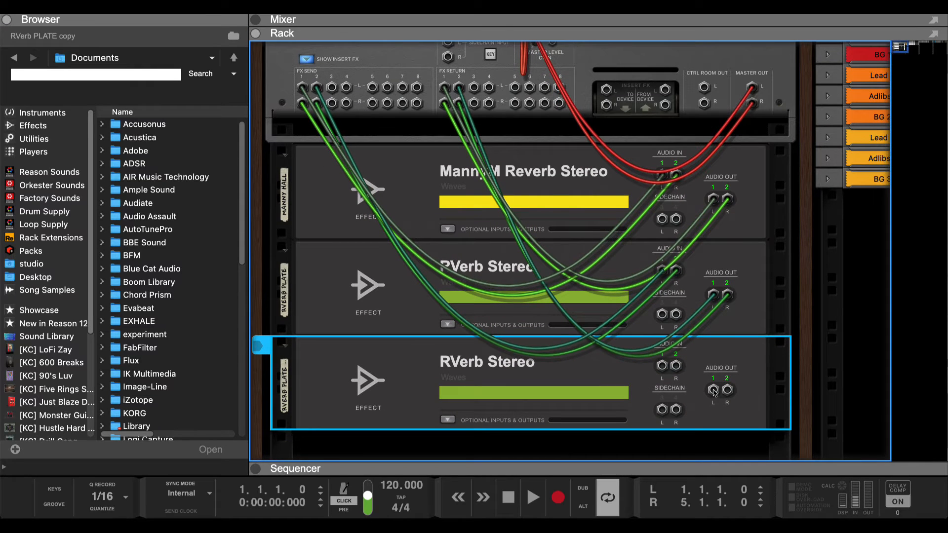
pyautogui.moveTo(713, 390); pyautogui.dragTo(473, 124)
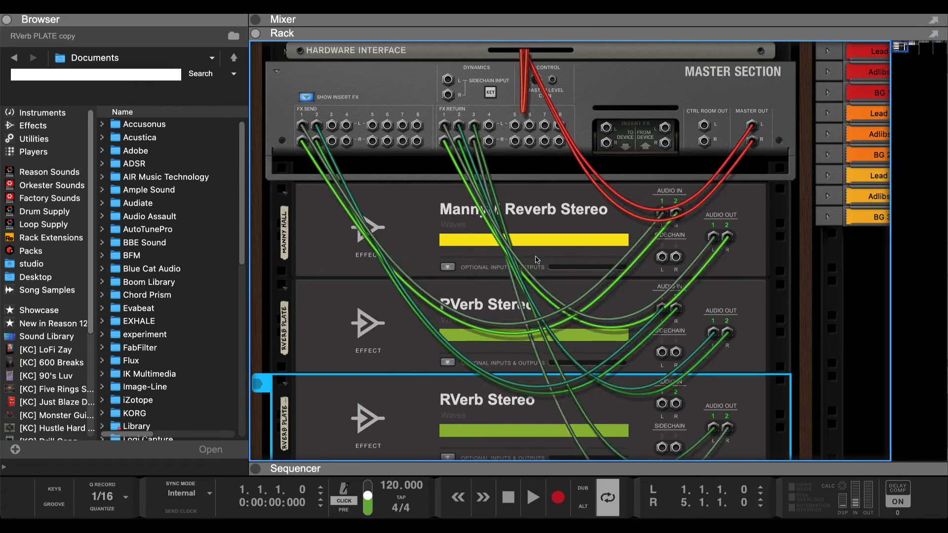
pyautogui.scroll(-1, 663, 406)
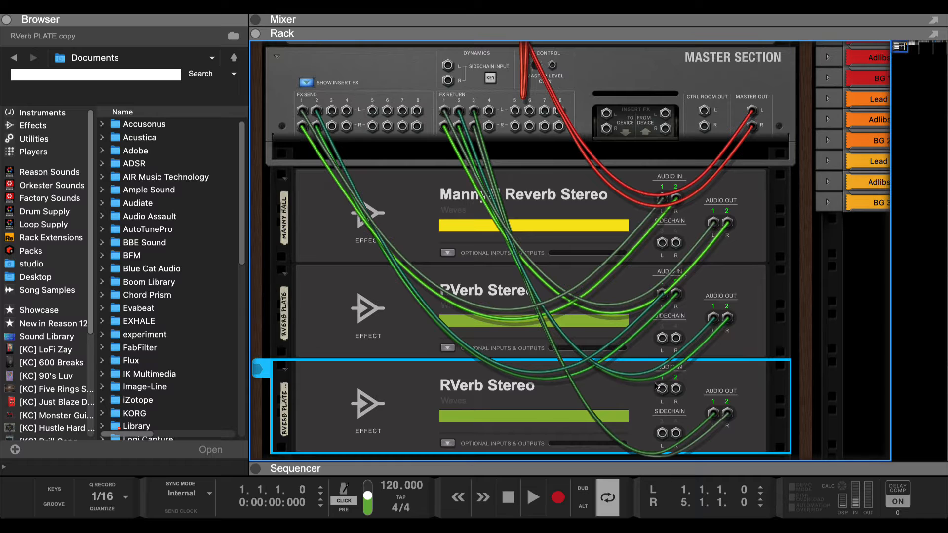
pyautogui.moveTo(662, 389); pyautogui.dragTo(335, 110)
pyautogui.press('Tab')
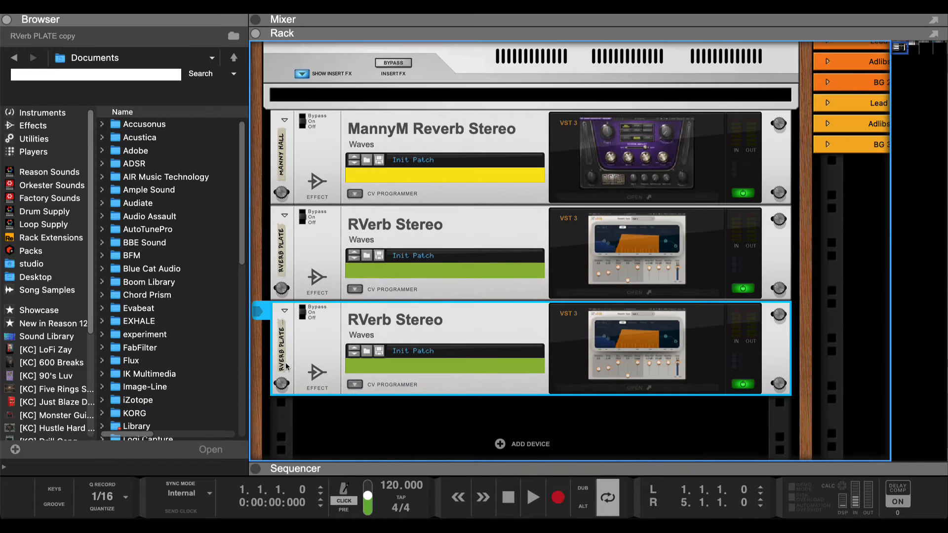
# Step: Set the duplicated RVerb's reverb type to Room and close its plugin window
pyautogui.click(649, 386)
pyautogui.scroll(-2, 195, 65)
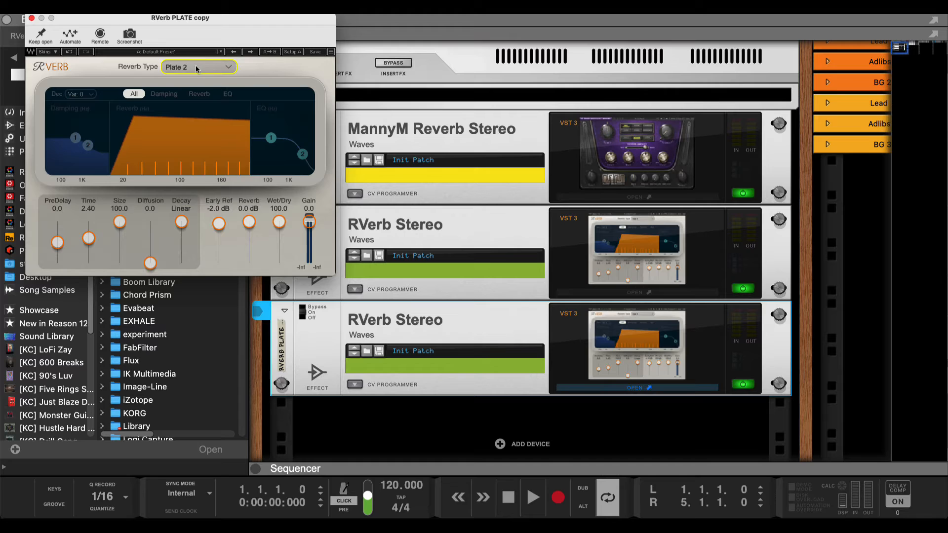
pyautogui.click(233, 64)
pyautogui.click(194, 103)
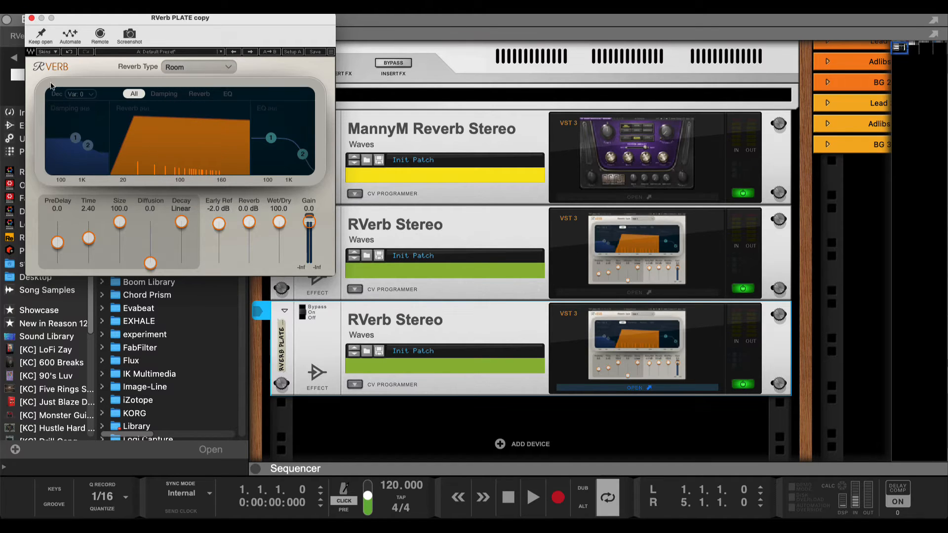
pyautogui.click(32, 18)
# Step: Rename the duplicated RVerb device RVerb ROOM and check its FX return label in the mixer
pyautogui.doubleClick(283, 366)
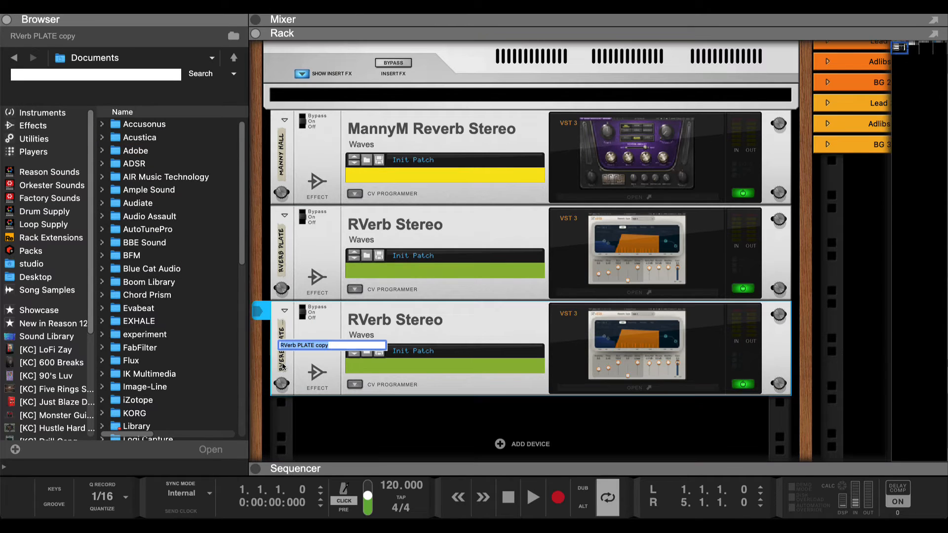
pyautogui.click(354, 348)
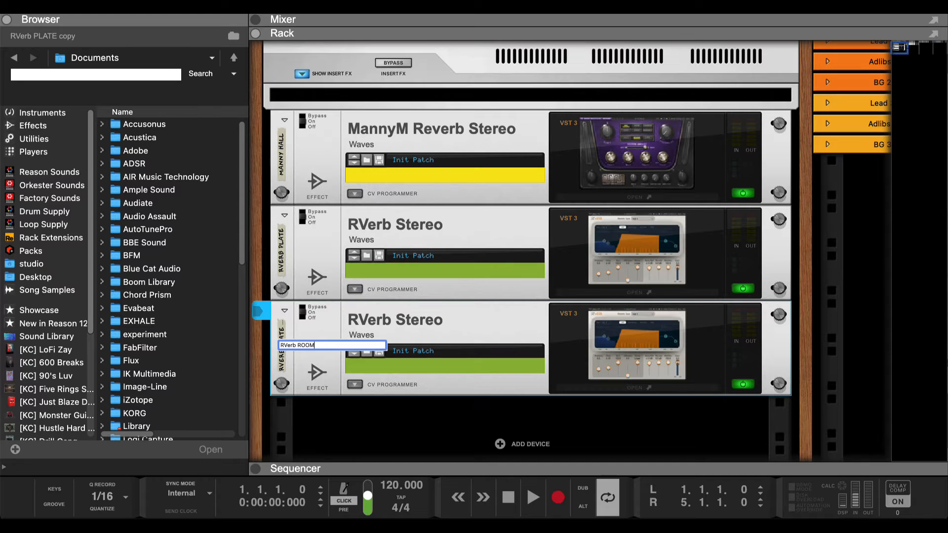
pyautogui.press('Return')
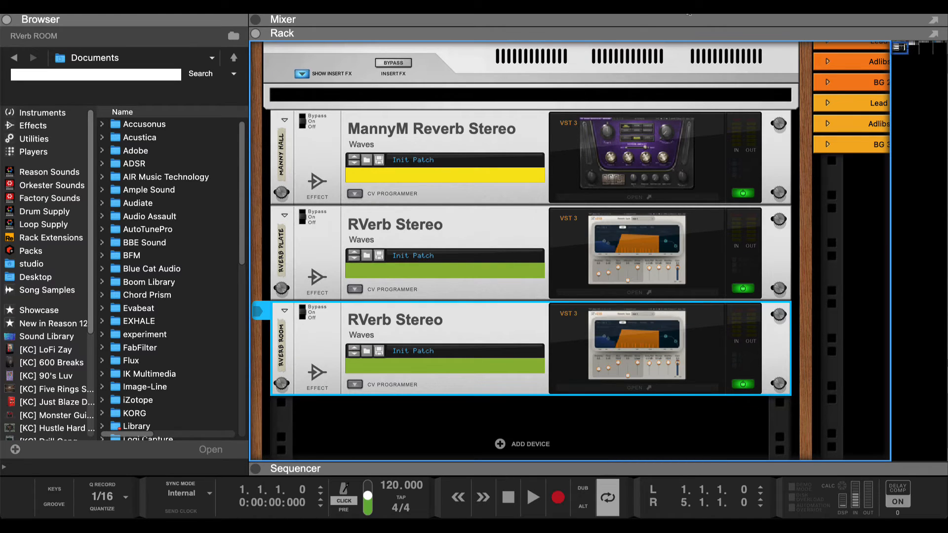
pyautogui.moveTo(697, 34); pyautogui.dragTo(664, 399)
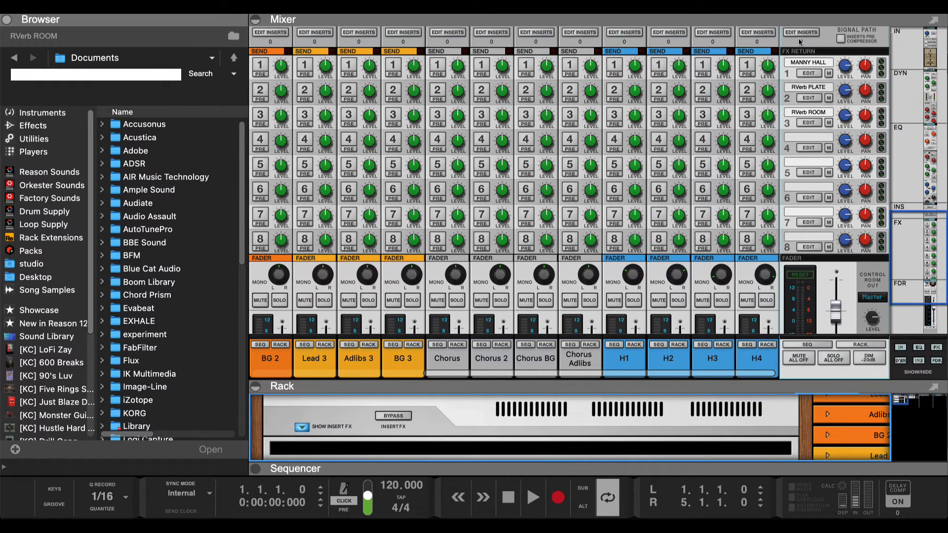
pyautogui.click(6, 20)
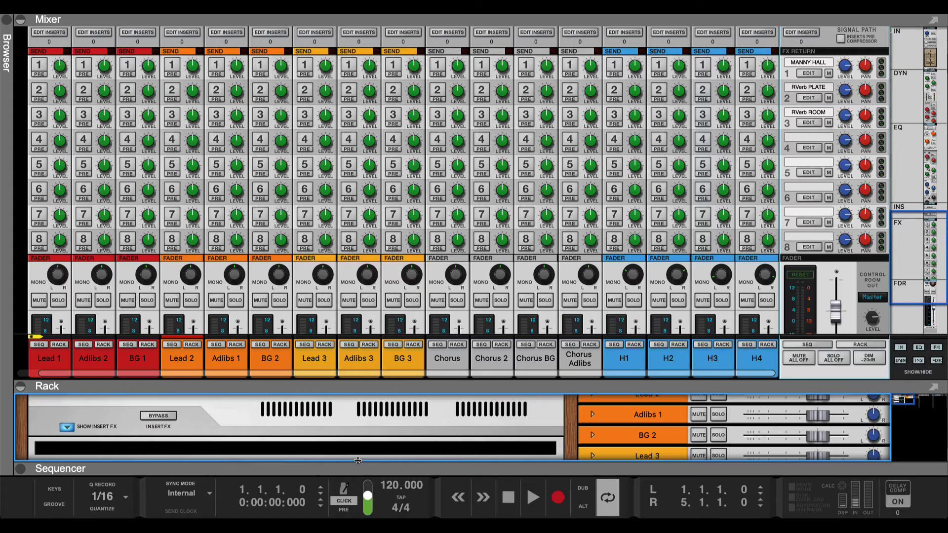
pyautogui.moveTo(377, 380); pyautogui.dragTo(377, 25)
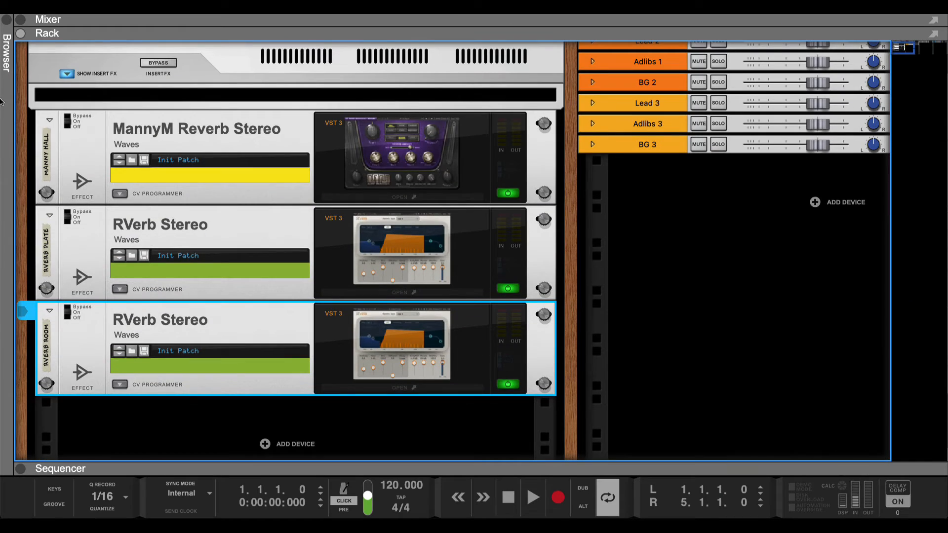
# Step: Search the effects for "H-DEL", add H-Delay Stereo below RVerb ROOM, and briefly view its plugin interface
pyautogui.click(6, 21)
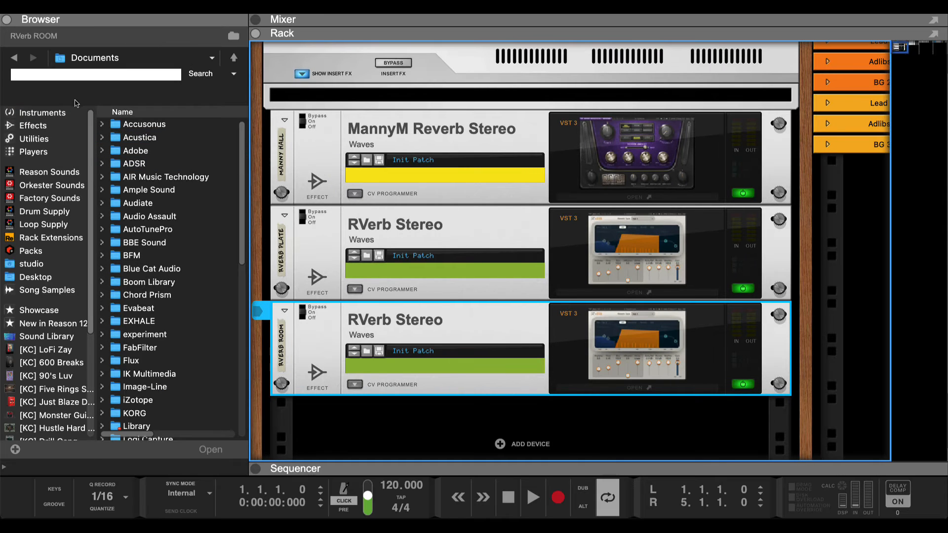
pyautogui.click(42, 126)
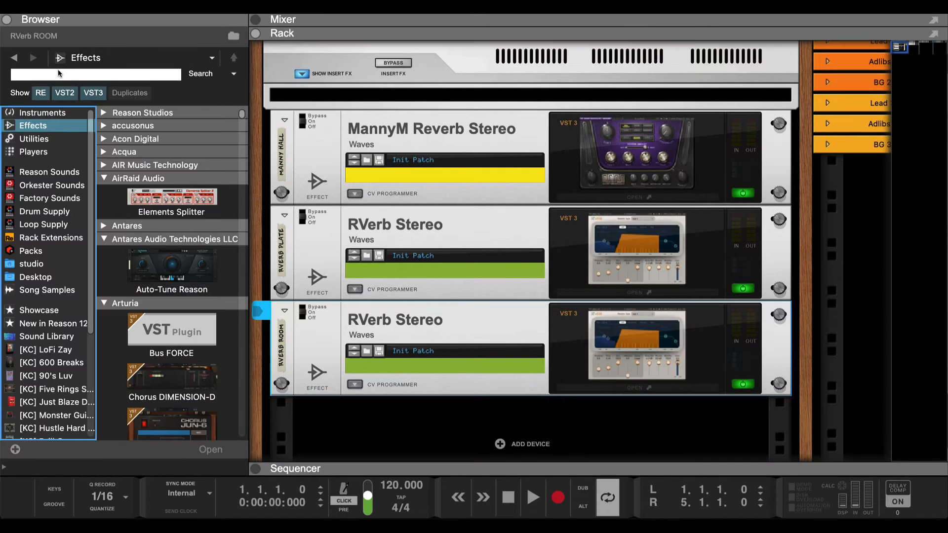
pyautogui.scroll(-20, 171, 296)
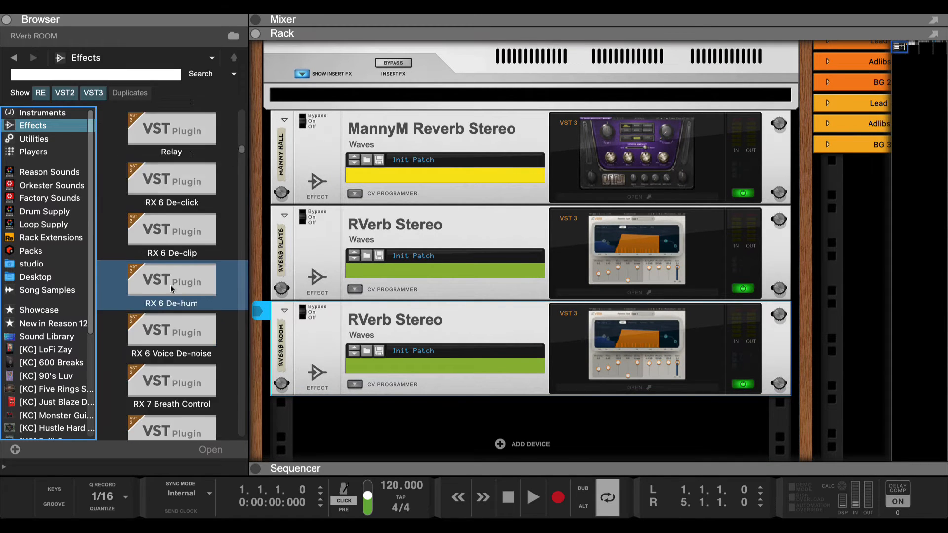
pyautogui.scroll(-10, 171, 308)
pyautogui.click(133, 75)
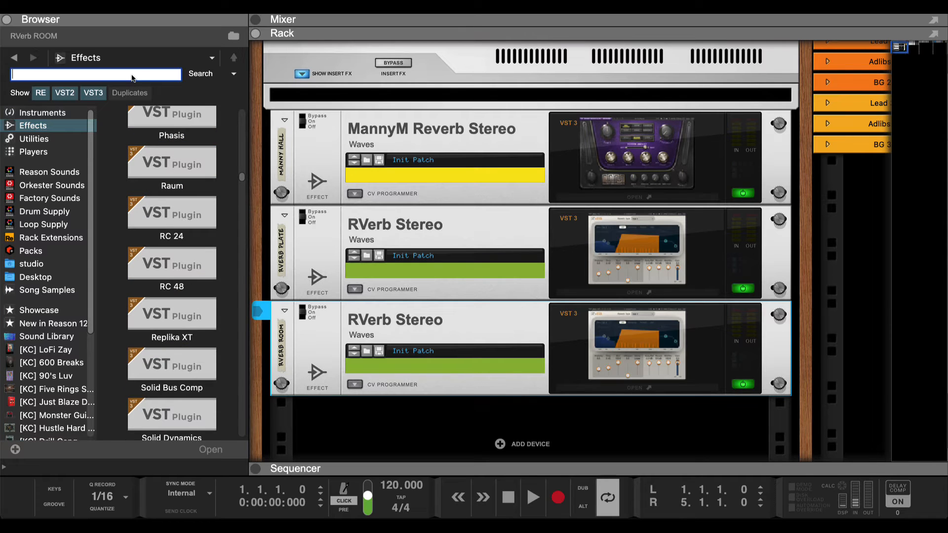
pyautogui.write('H-DEL')
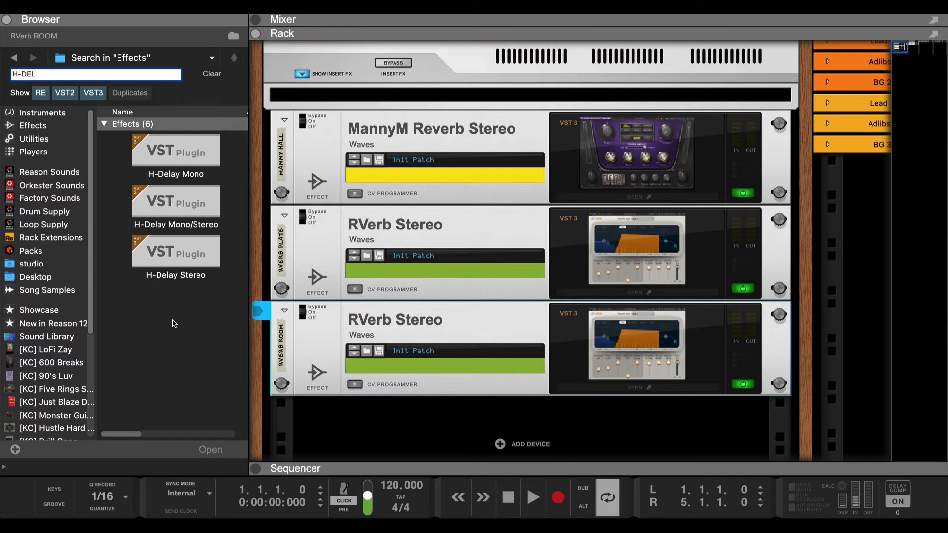
pyautogui.moveTo(164, 256)
pyautogui.mouseDown()
pyautogui.moveTo(262, 384)
pyautogui.moveTo(412, 458)
pyautogui.moveTo(428, 388)
pyautogui.mouseUp()
pyautogui.click(653, 427)
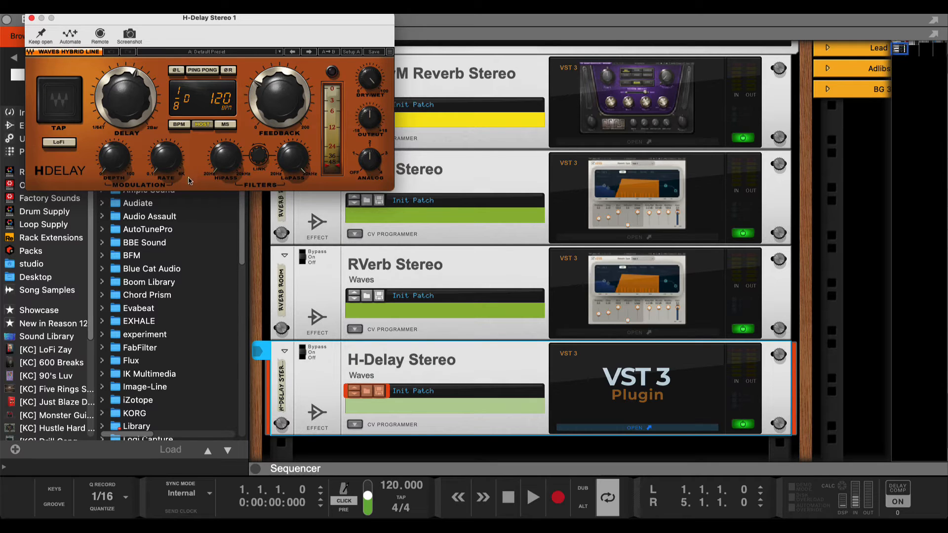
pyautogui.click(30, 19)
# Step: Add two more H-Delay Stereo devices below the first one and hide the browser
pyautogui.click(15, 58)
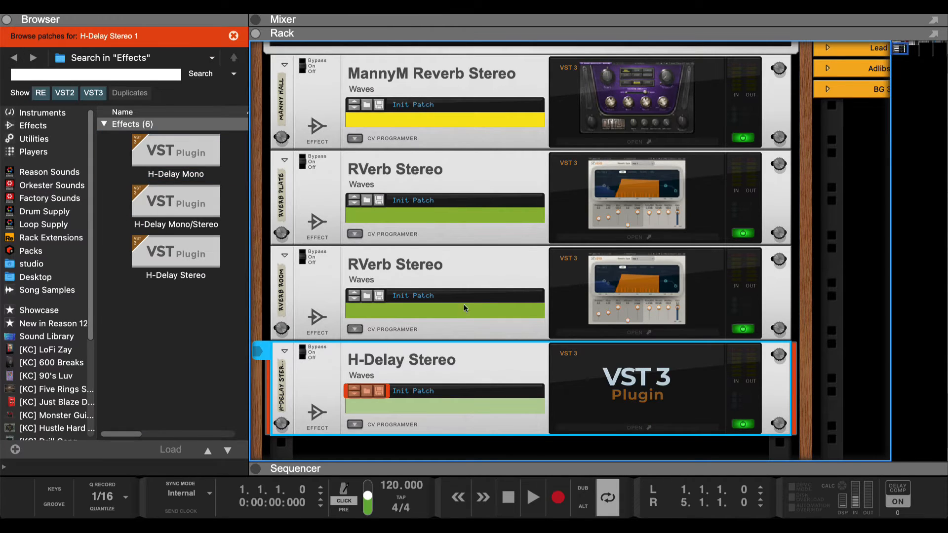
pyautogui.scroll(-2, 464, 307)
pyautogui.moveTo(193, 273); pyautogui.dragTo(349, 395)
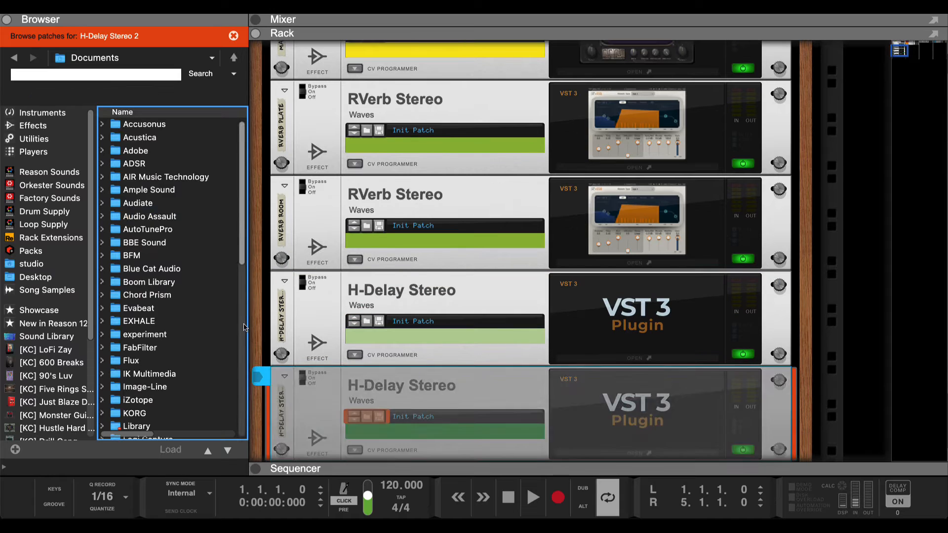
pyautogui.click(15, 58)
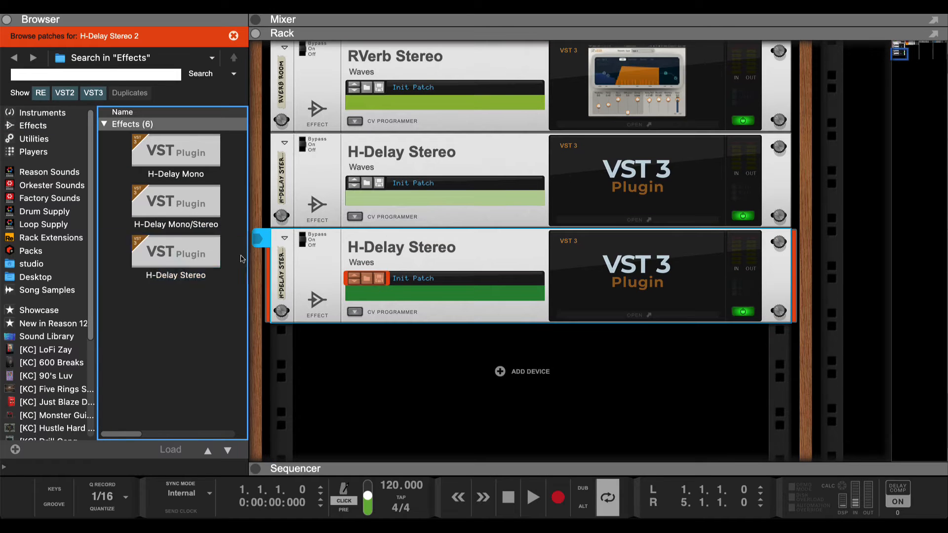
pyautogui.moveTo(176, 253); pyautogui.dragTo(422, 368)
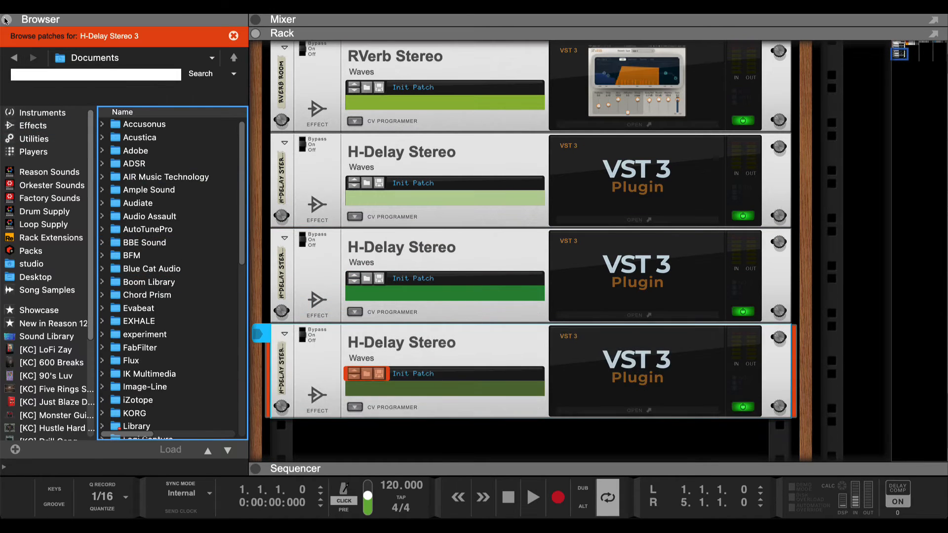
pyautogui.click(6, 20)
pyautogui.scroll(1, 191, 181)
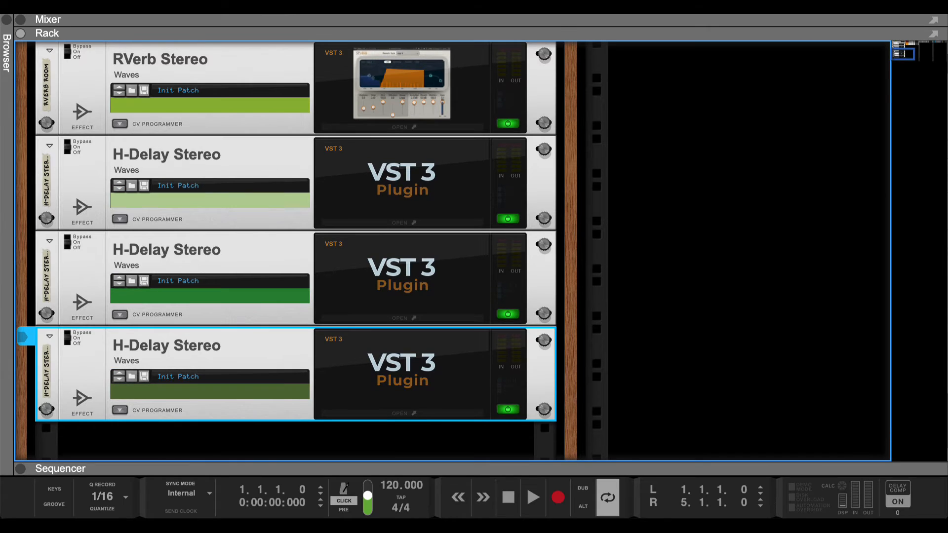
# Step: Rename the first H-Delay Stereo device below RVerb ROOM as SLAP DELAY
pyautogui.moveTo(562, 36); pyautogui.dragTo(607, 447)
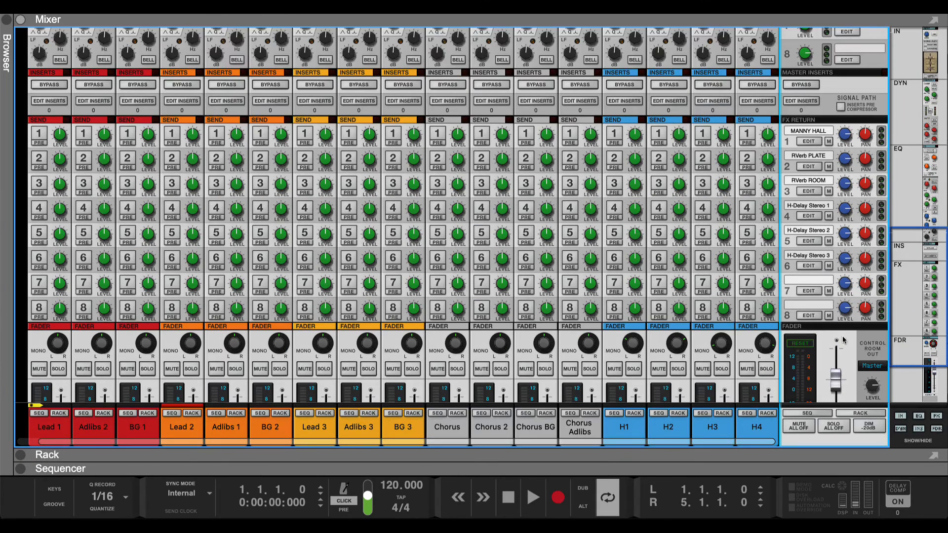
pyautogui.moveTo(539, 474); pyautogui.dragTo(491, 42)
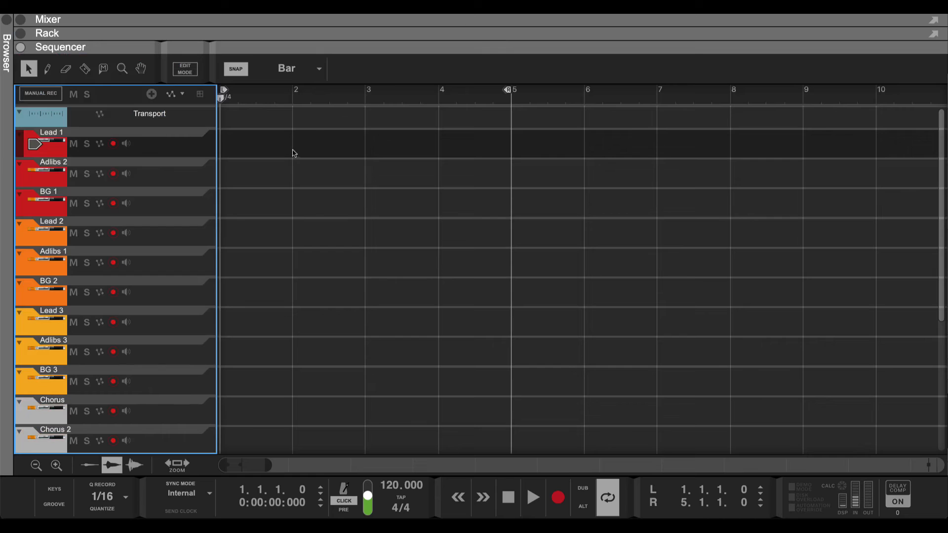
pyautogui.moveTo(330, 46); pyautogui.dragTo(340, 518)
pyautogui.scroll(1, 214, 242)
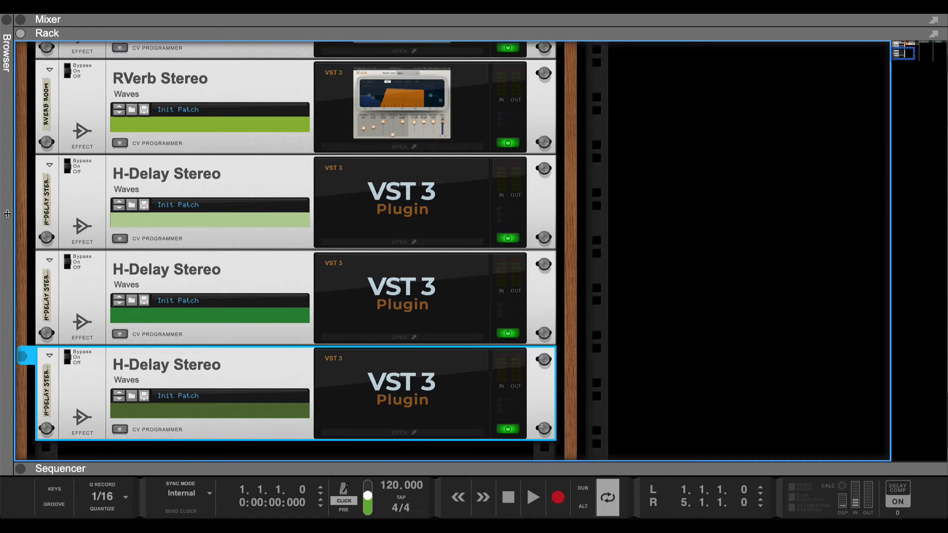
pyautogui.doubleClick(48, 207)
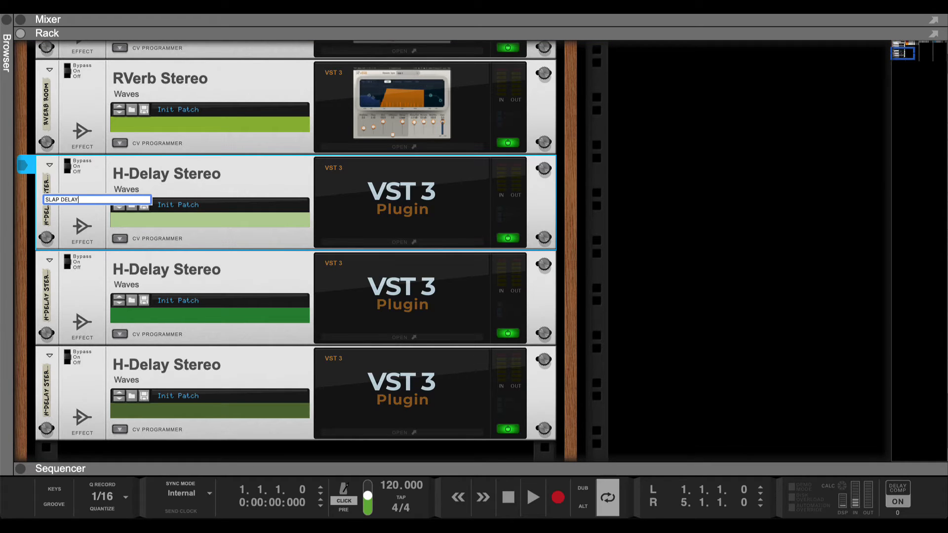
pyautogui.press('Return')
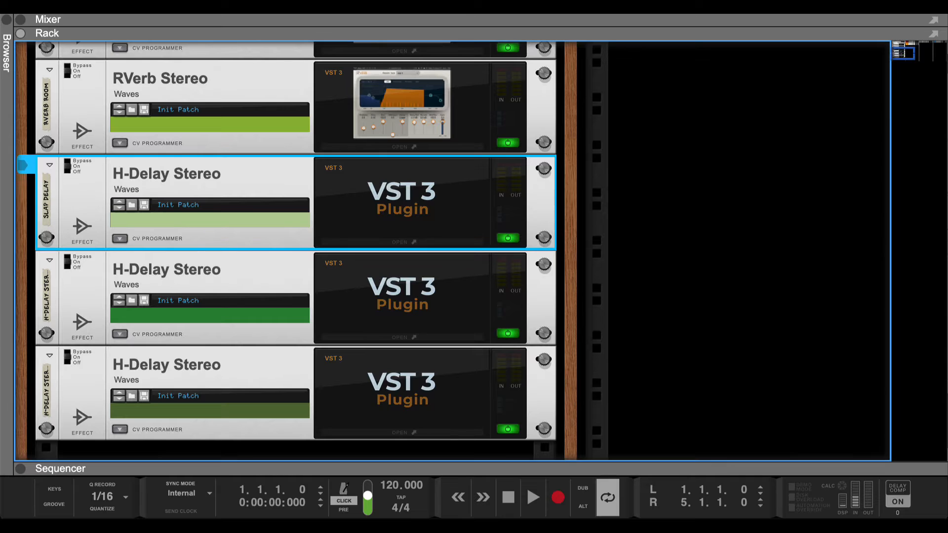
# Step: Rename the second H-Delay Stereo device as 1/4 DELAY
pyautogui.doubleClick(44, 310)
pyautogui.write('1')
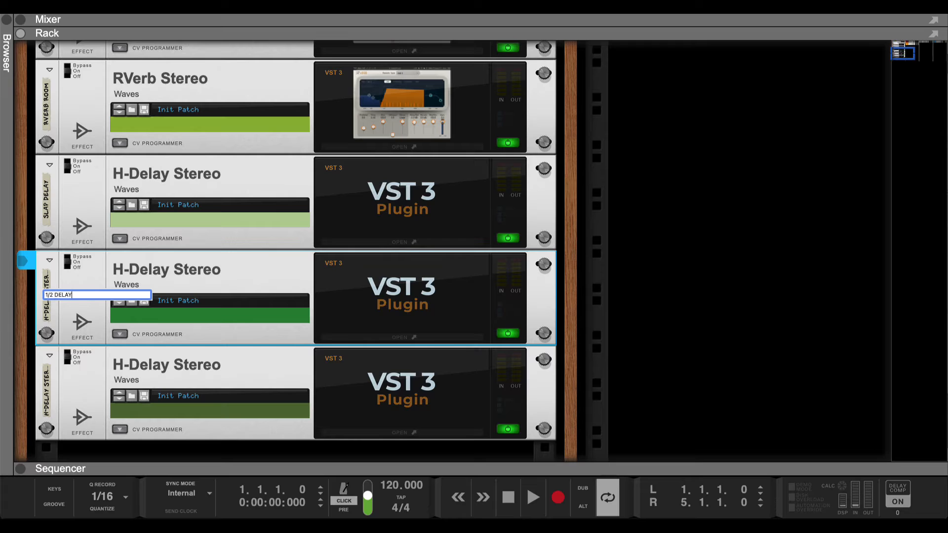
pyautogui.write('/2 DELAY')
pyautogui.press('Return')
pyautogui.doubleClick(46, 307)
pyautogui.click(52, 297)
pyautogui.write('4')
pyautogui.press('Return')
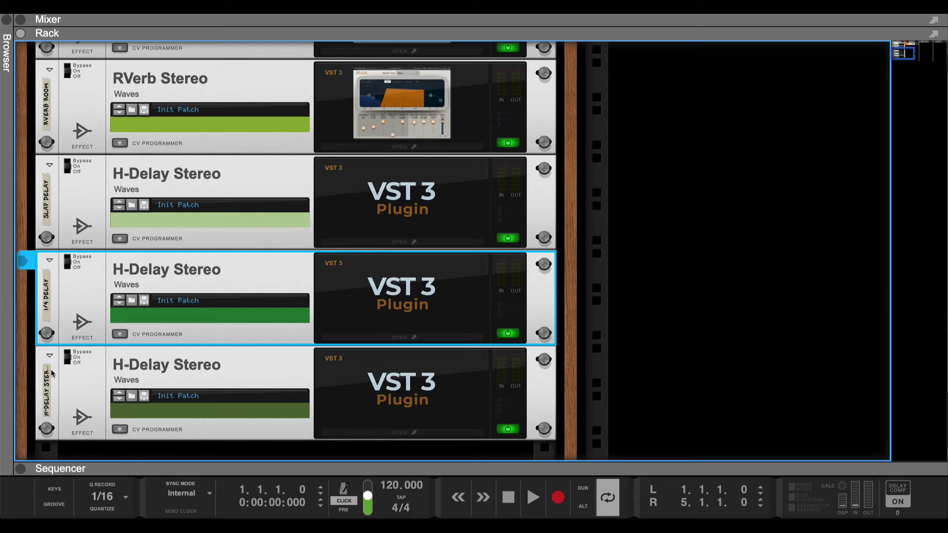
# Step: Rename the third H-Delay Stereo device as 1/2 DELAY
pyautogui.doubleClick(47, 390)
pyautogui.write('1/2 DELAY')
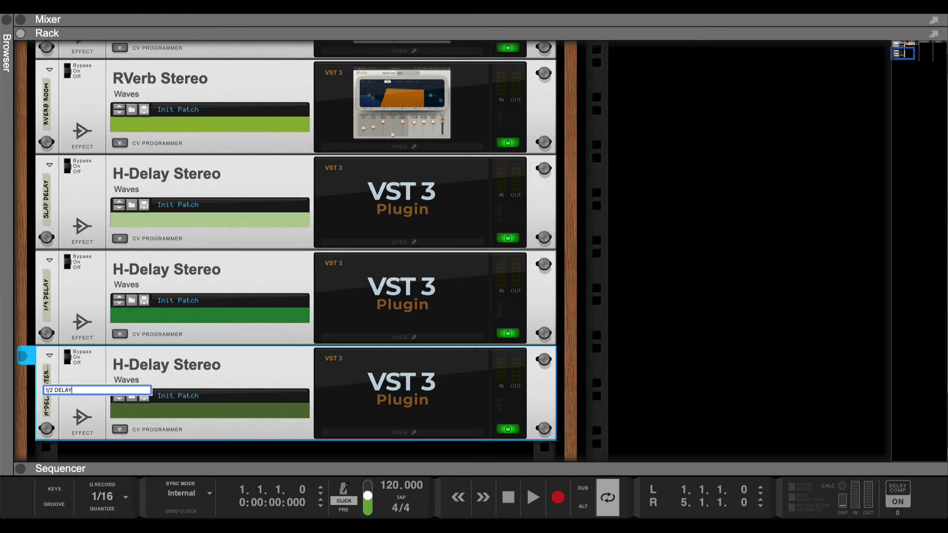
pyautogui.press('Return')
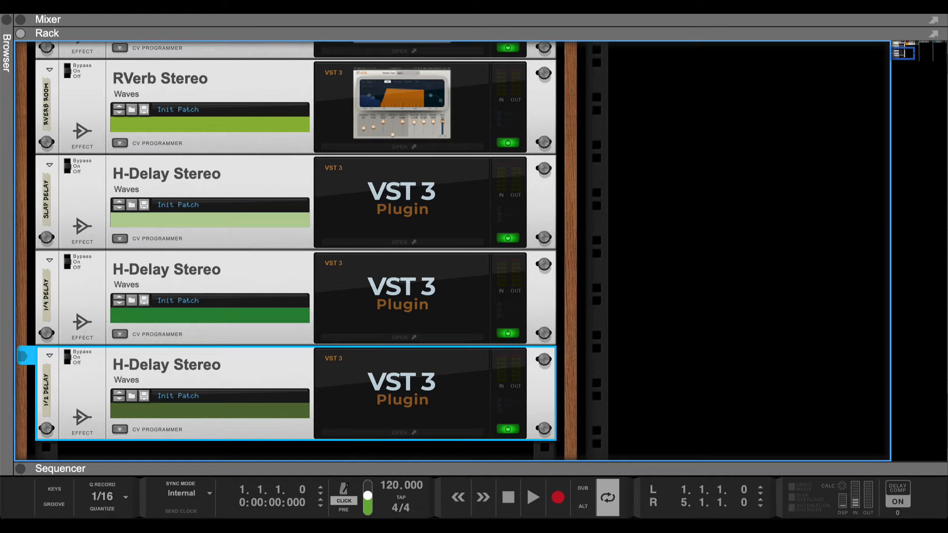
# Step: Load the Classics preset Lo Fi Slap in the SLAP DELAY plugin, turn Analog off, and close its window
pyautogui.click(403, 242)
pyautogui.click(131, 32)
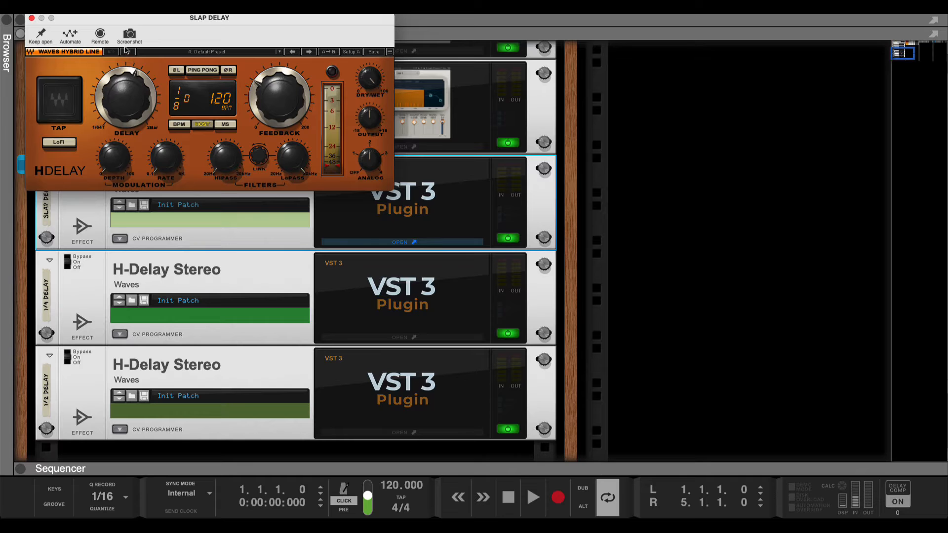
pyautogui.scroll(2, 114, 237)
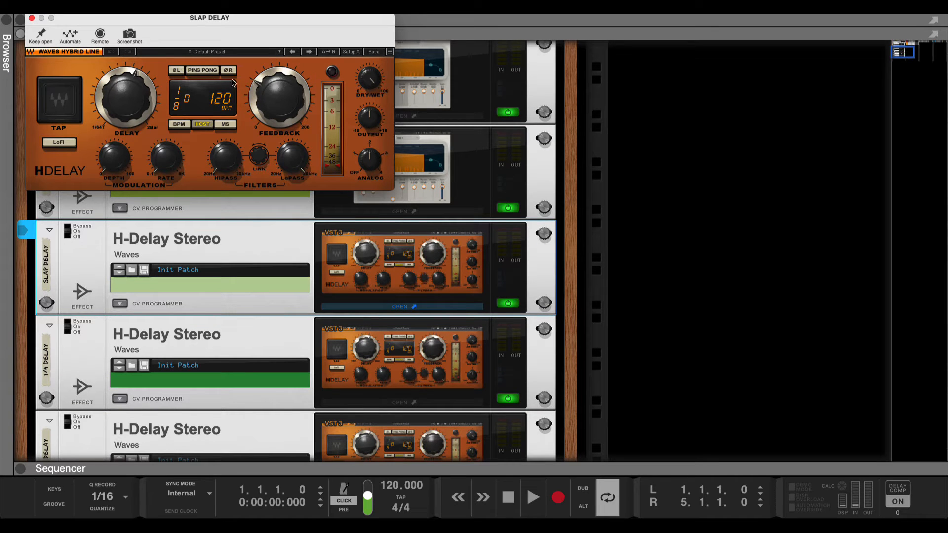
pyautogui.click(243, 52)
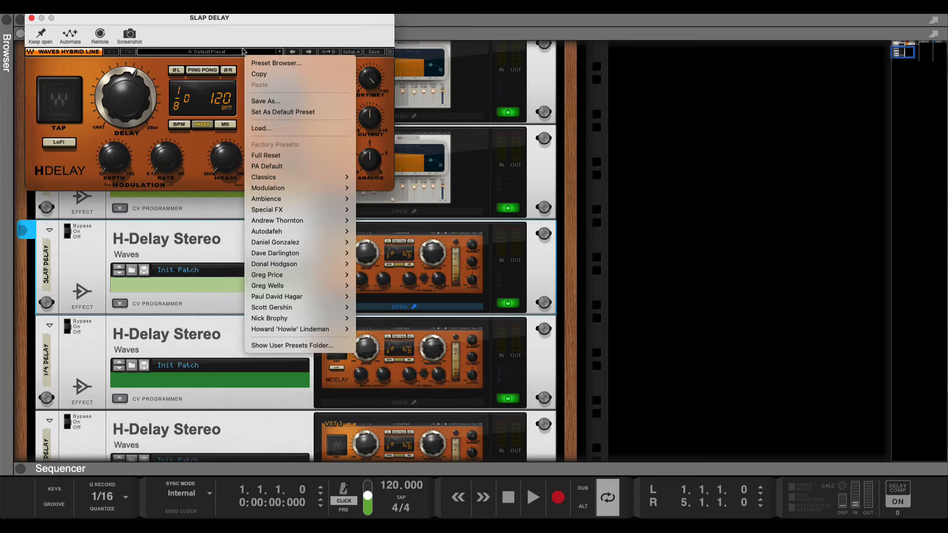
pyautogui.moveTo(306, 186)
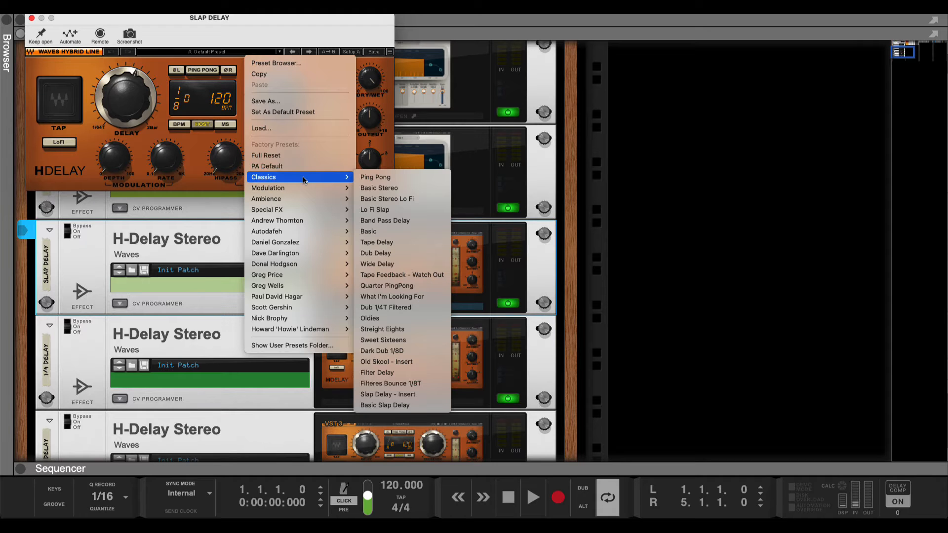
pyautogui.click(413, 211)
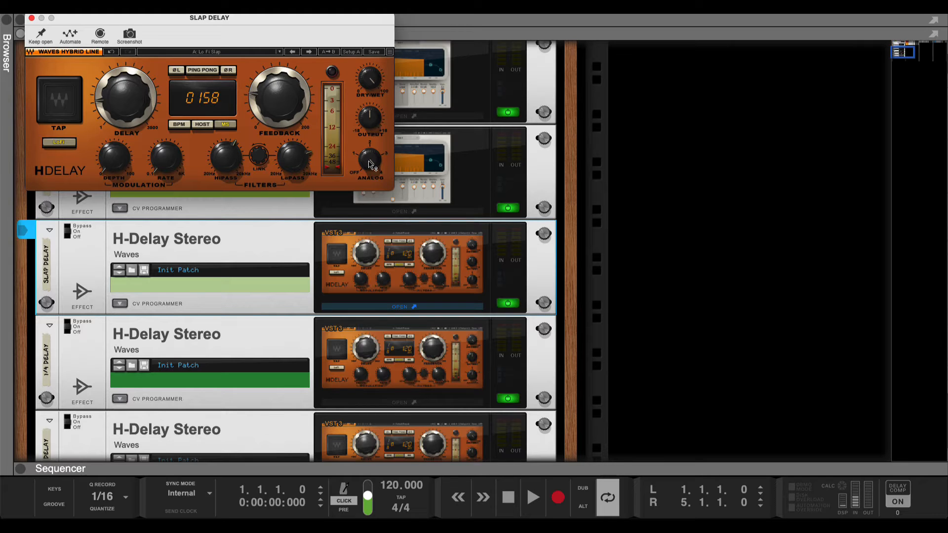
pyautogui.moveTo(371, 164); pyautogui.dragTo(371, 158)
pyautogui.moveTo(371, 161); pyautogui.dragTo(370, 190)
pyautogui.click(31, 18)
# Step: Turn Analog off in both the 1/4 DELAY and 1/2 DELAY plugins, closing each plugin window
pyautogui.click(431, 404)
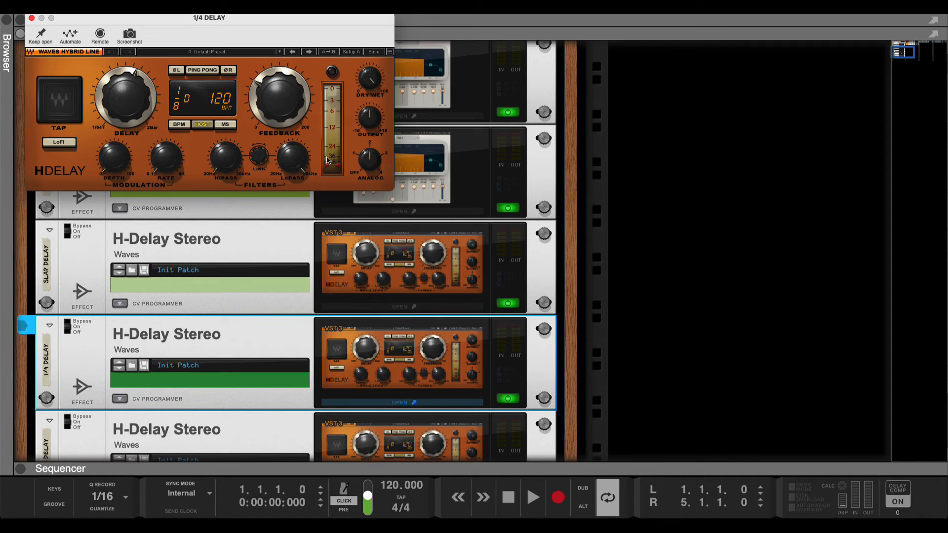
pyautogui.moveTo(371, 157); pyautogui.dragTo(370, 168)
pyautogui.click(32, 17)
pyautogui.scroll(-2, 273, 211)
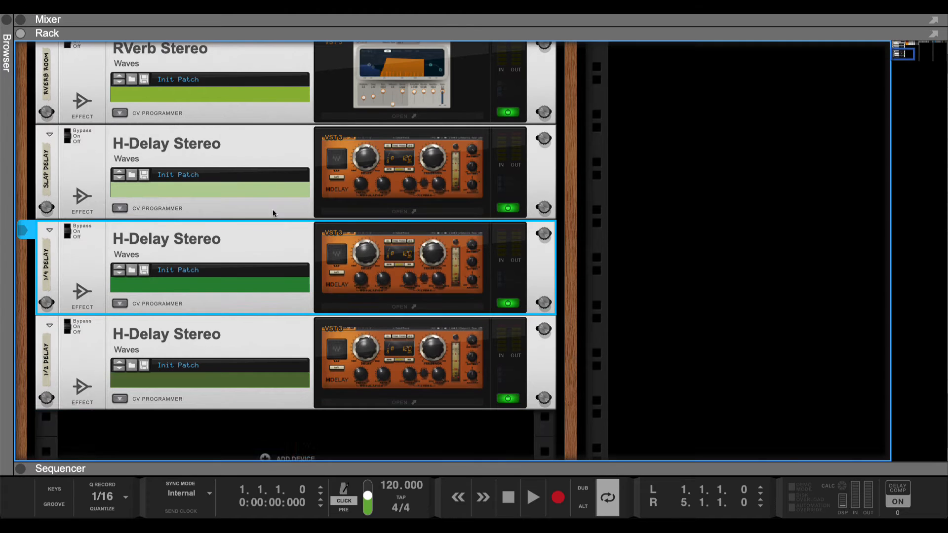
pyautogui.click(413, 403)
pyautogui.moveTo(368, 158); pyautogui.dragTo(370, 168)
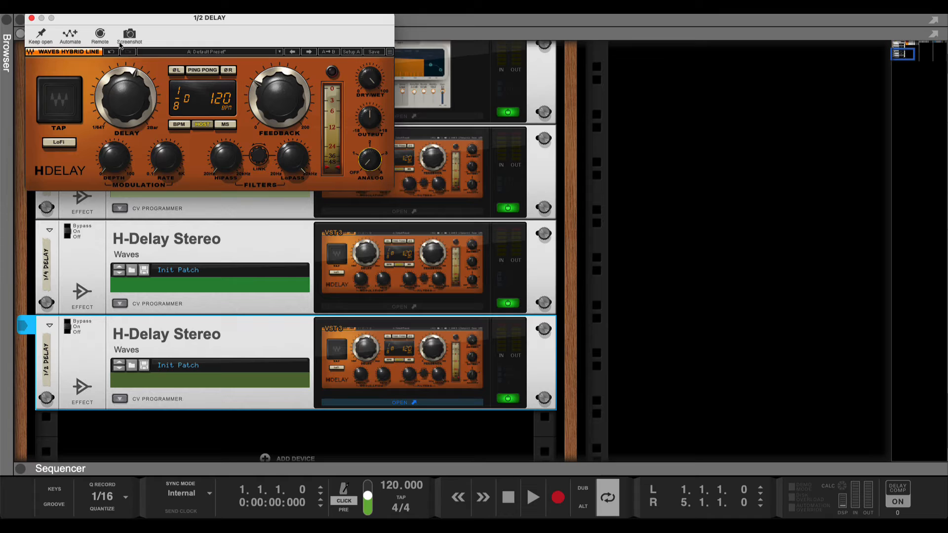
pyautogui.click(32, 18)
# Step: Set the delay time of the 1/4 DELAY plugin to 1/4 and close its window
pyautogui.click(206, 180)
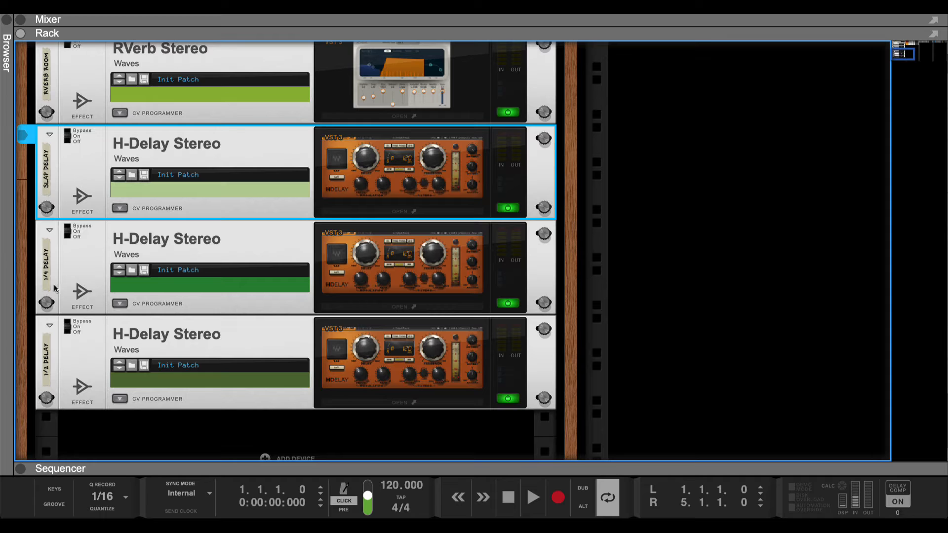
pyautogui.click(394, 304)
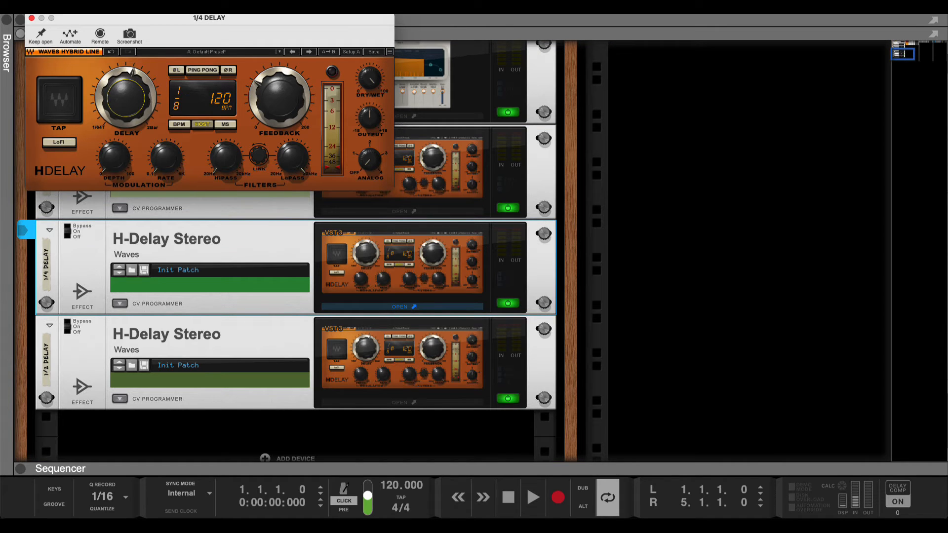
pyautogui.moveTo(130, 72); pyautogui.dragTo(150, 84)
pyautogui.moveTo(125, 104)
pyautogui.mouseDown()
pyautogui.moveTo(125, 116)
pyautogui.moveTo(126, 104)
pyautogui.mouseUp()
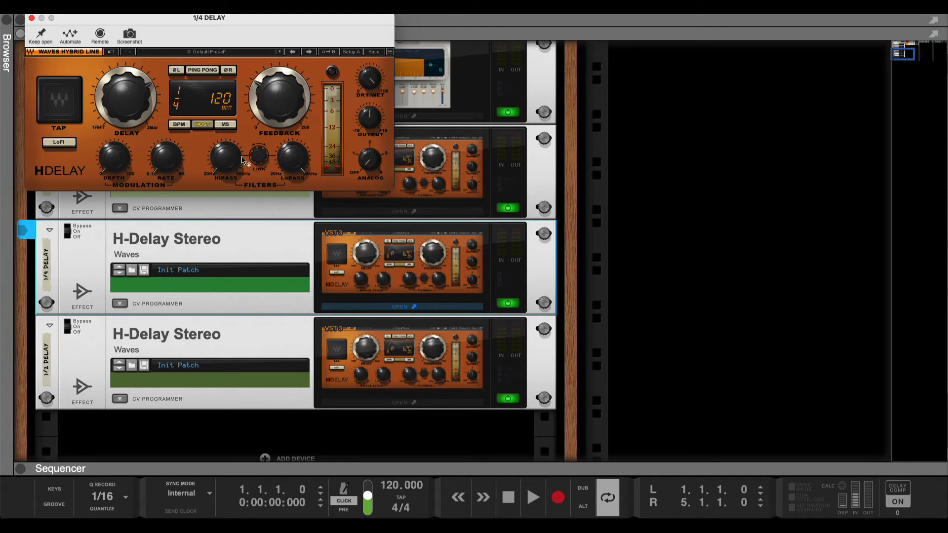
pyautogui.moveTo(242, 160); pyautogui.dragTo(242, 153)
pyautogui.click(31, 18)
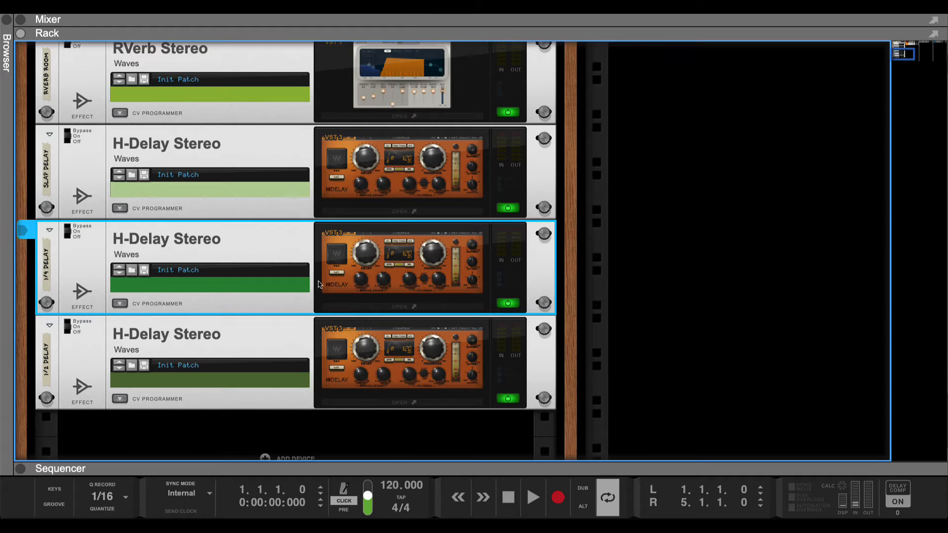
# Step: Set the delay time of the 1/2 DELAY plugin to 1/2 and close its window
pyautogui.click(392, 401)
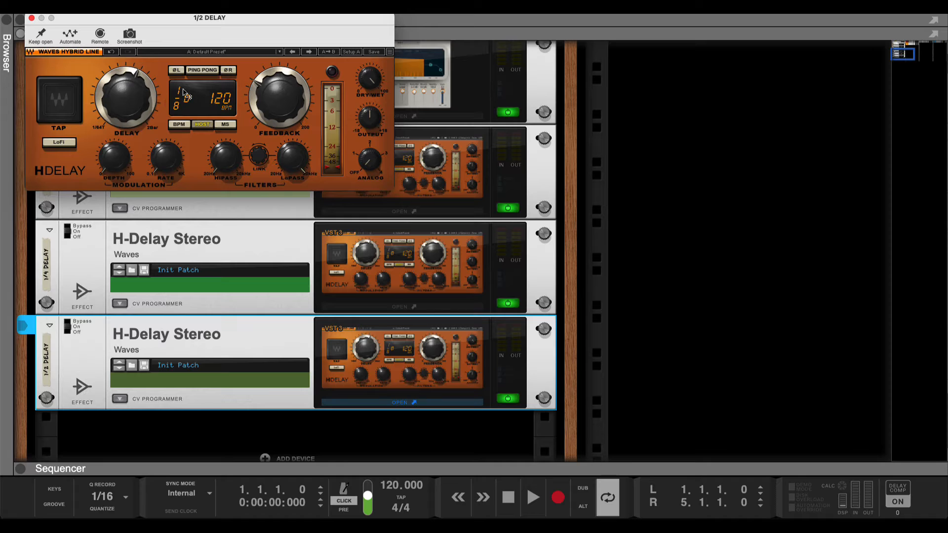
pyautogui.moveTo(130, 96); pyautogui.dragTo(131, 72)
pyautogui.click(129, 410)
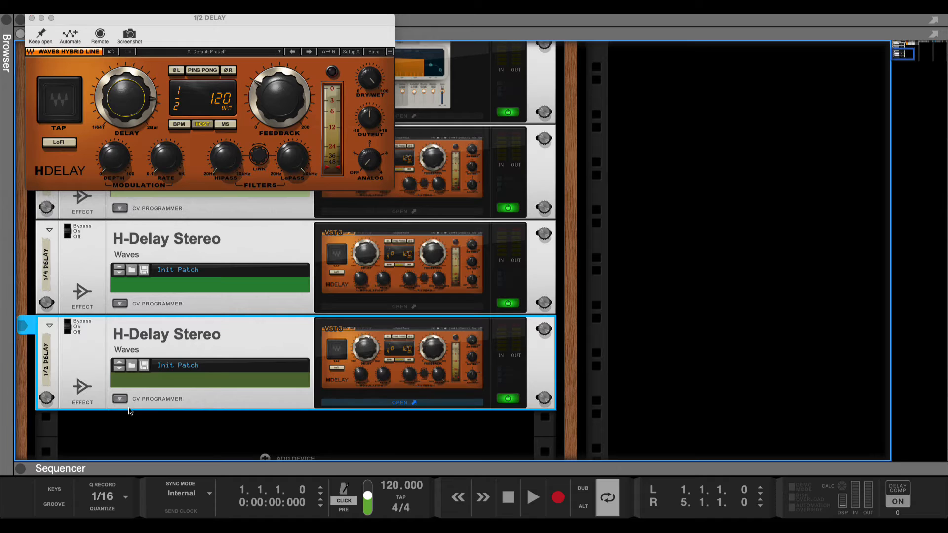
pyautogui.click(32, 19)
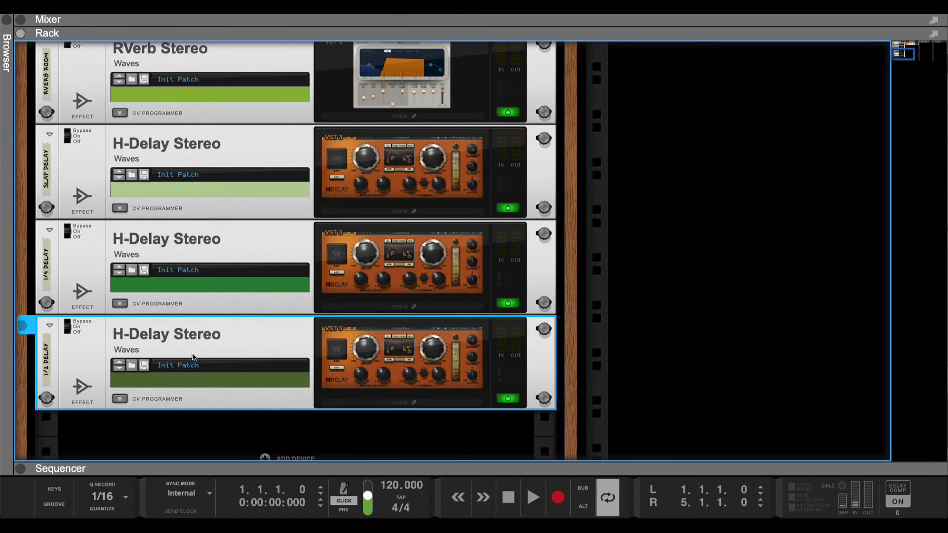
# Step: Add another H-Delay Stereo from the browser below the 1/2 DELAY device
pyautogui.click(205, 226)
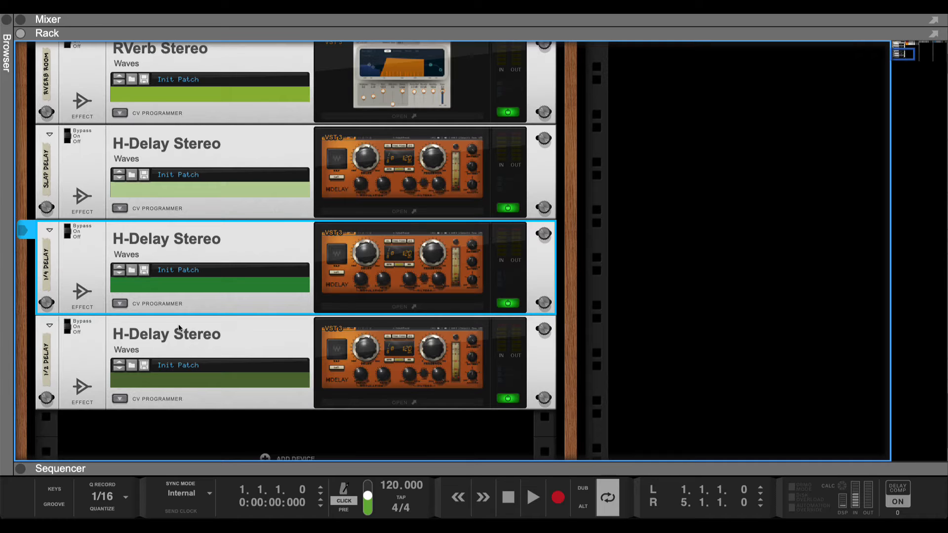
pyautogui.click(8, 47)
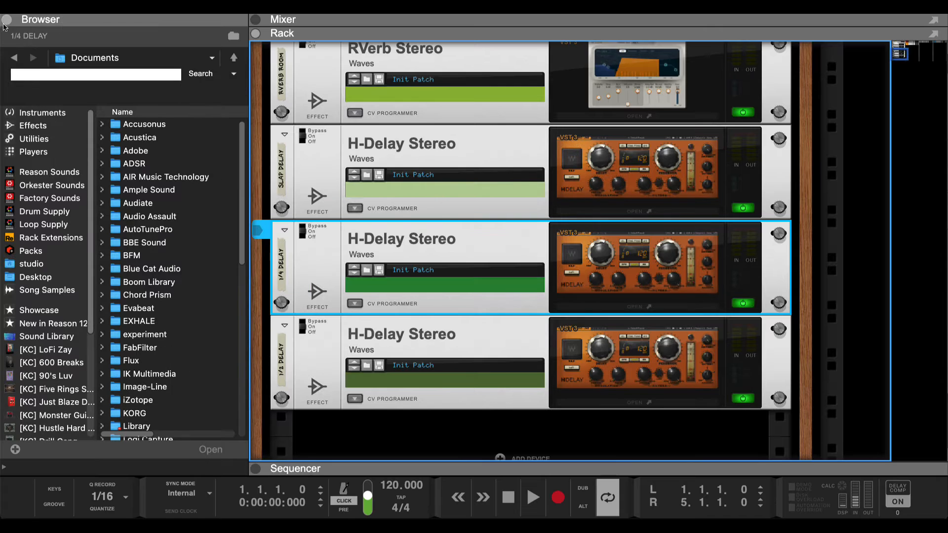
pyautogui.click(13, 58)
pyautogui.moveTo(176, 251)
pyautogui.mouseDown()
pyautogui.moveTo(415, 461)
pyautogui.moveTo(419, 434)
pyautogui.mouseUp()
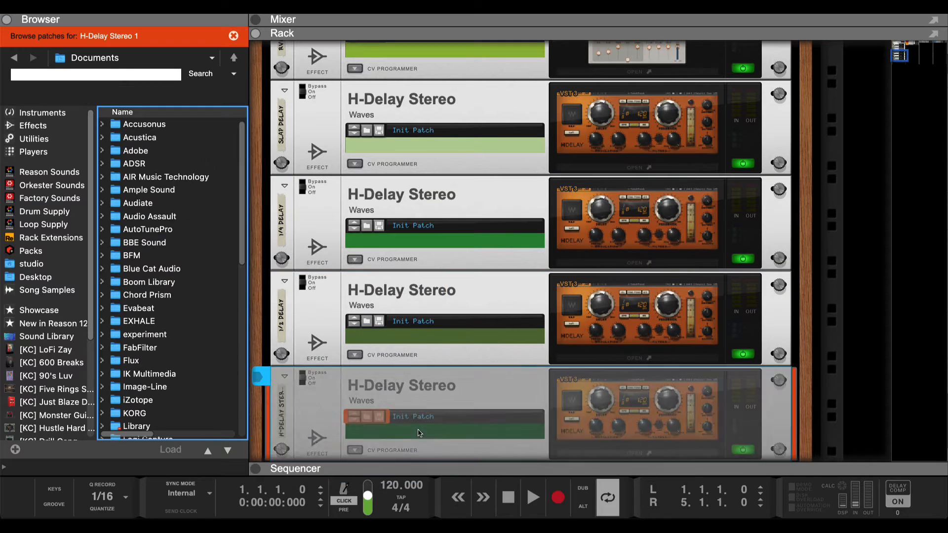
# Step: Rename the new H-Delay Stereo device as PING PONG and hide the browser
pyautogui.doubleClick(282, 420)
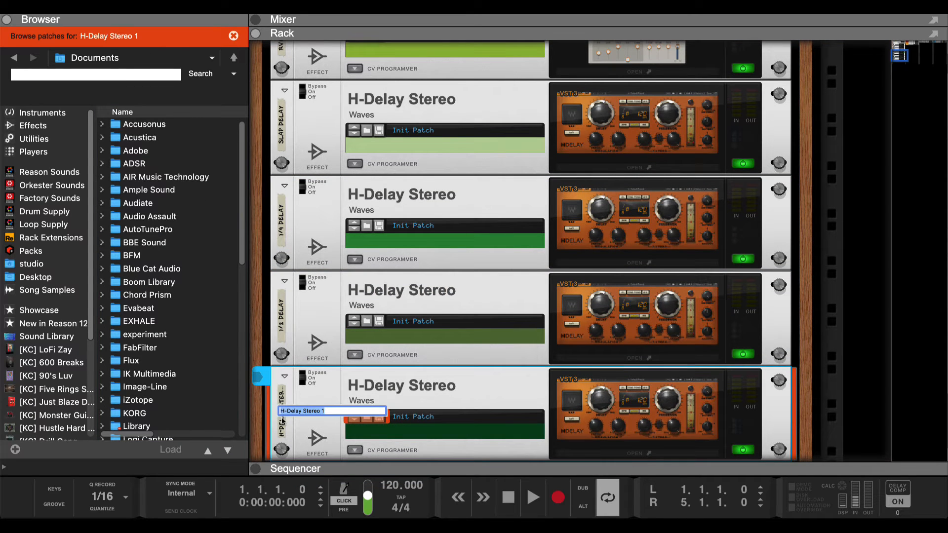
pyautogui.write('PING PONG')
pyautogui.press('Return')
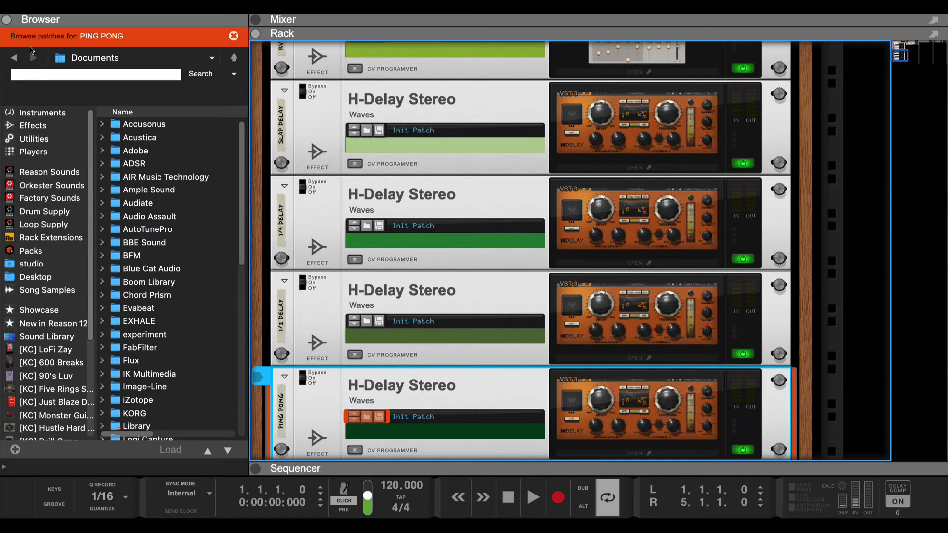
pyautogui.click(6, 19)
pyautogui.scroll(-1, 426, 460)
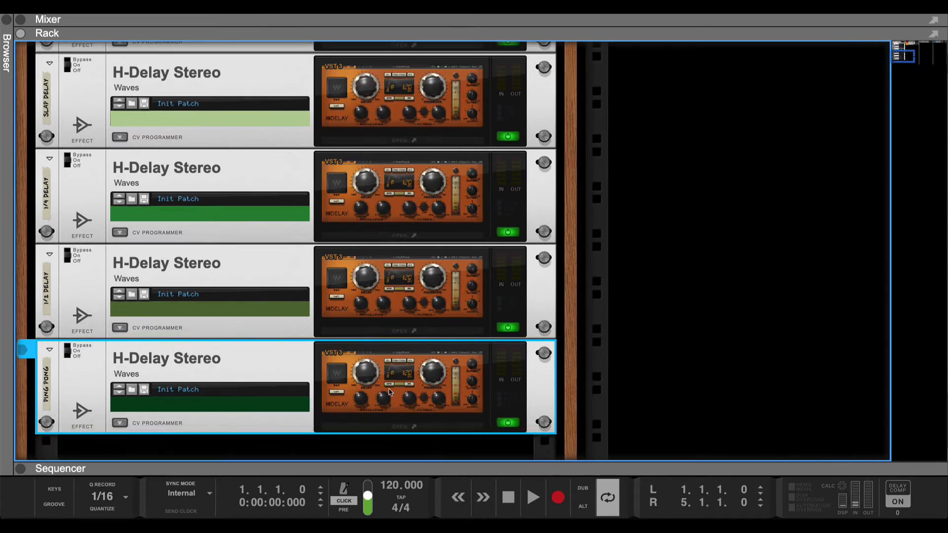
# Step: Set the PING PONG plugin's delay time to 1/4, enable its Ping Pong mode, and close its window
pyautogui.click(390, 428)
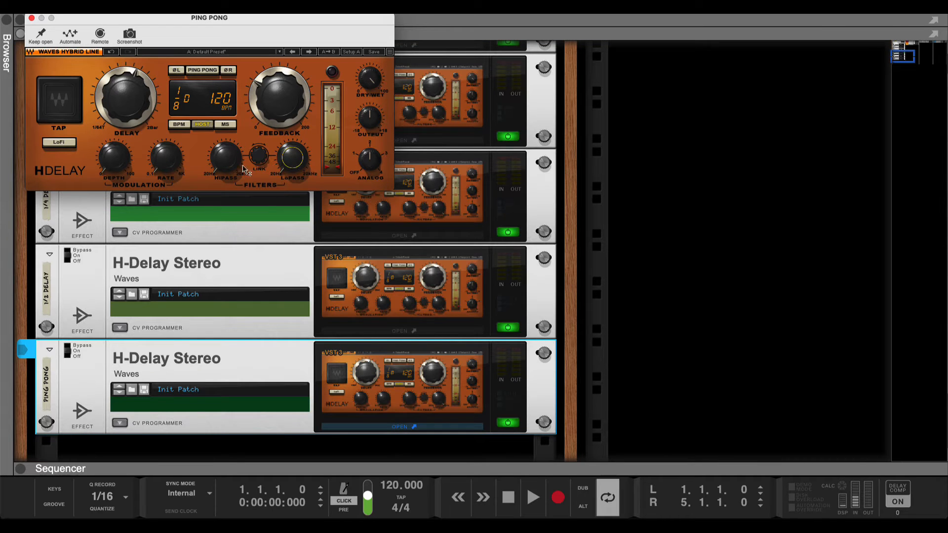
pyautogui.moveTo(109, 101); pyautogui.dragTo(109, 89)
pyautogui.click(202, 70)
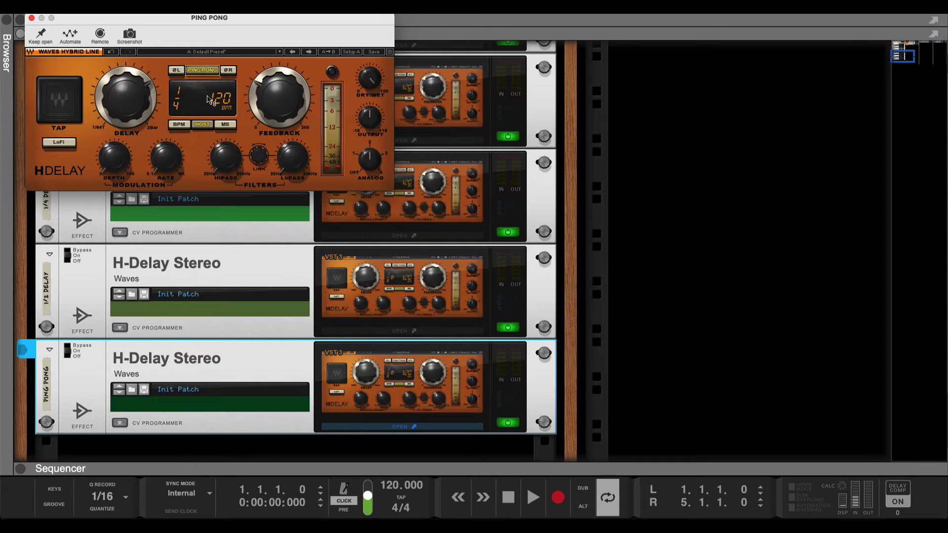
pyautogui.click(31, 19)
# Step: Check the delay names among the mixer's FX returns, then return to the rack without closing the song
pyautogui.press('F5')
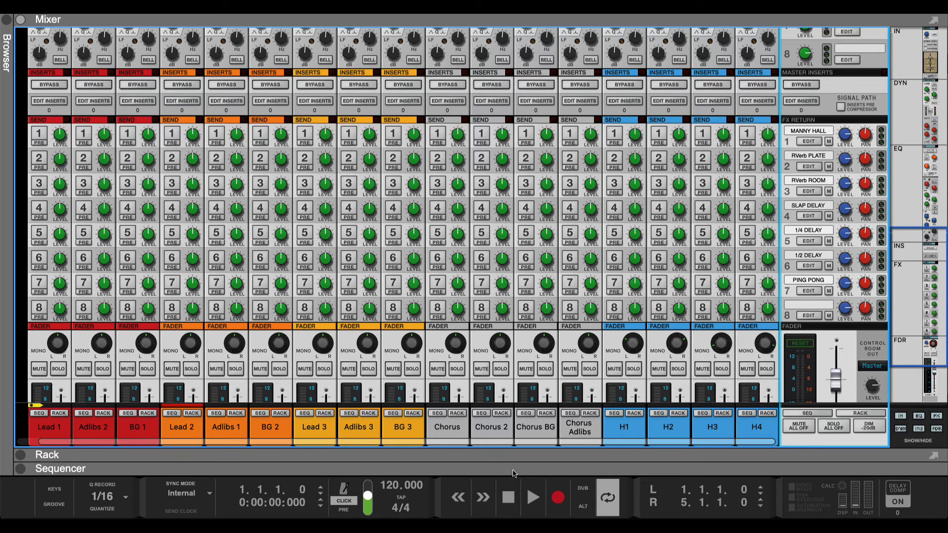
pyautogui.moveTo(514, 469); pyautogui.dragTo(300, 26)
pyautogui.moveTo(109, 47); pyautogui.dragTo(70, 470)
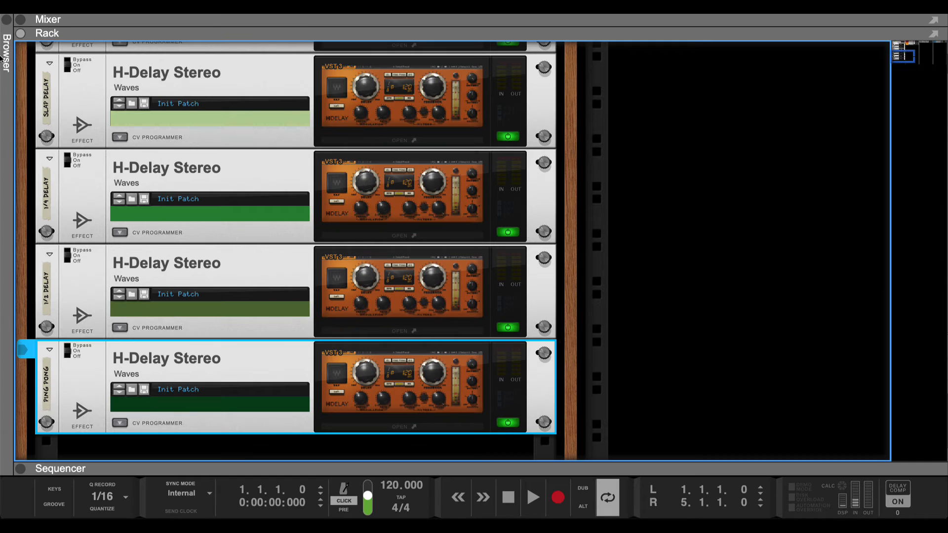
pyautogui.click(10, 20)
pyautogui.click(489, 235)
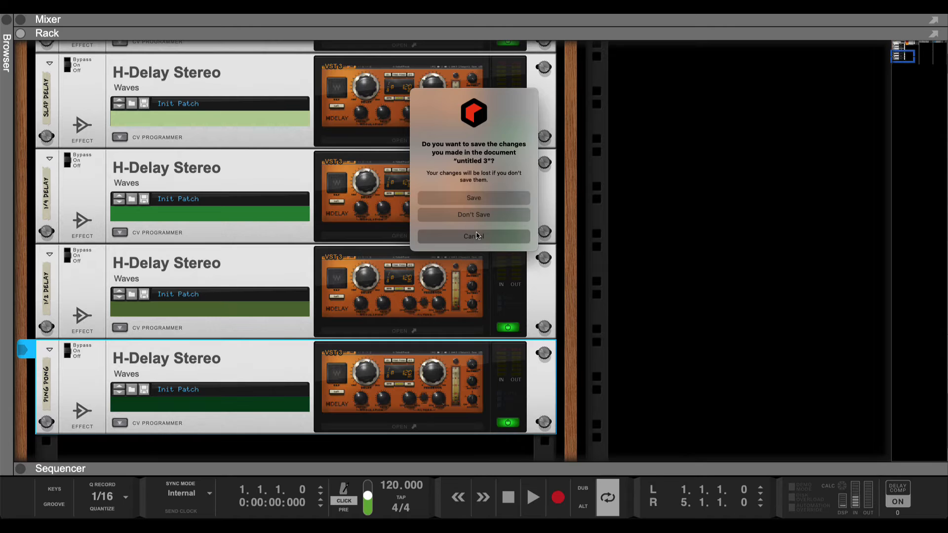
# Step: Search the effects for "DOUBLER" and add Doubler4 Stereo below the PING PONG device
pyautogui.click(3, 30)
pyautogui.click(59, 126)
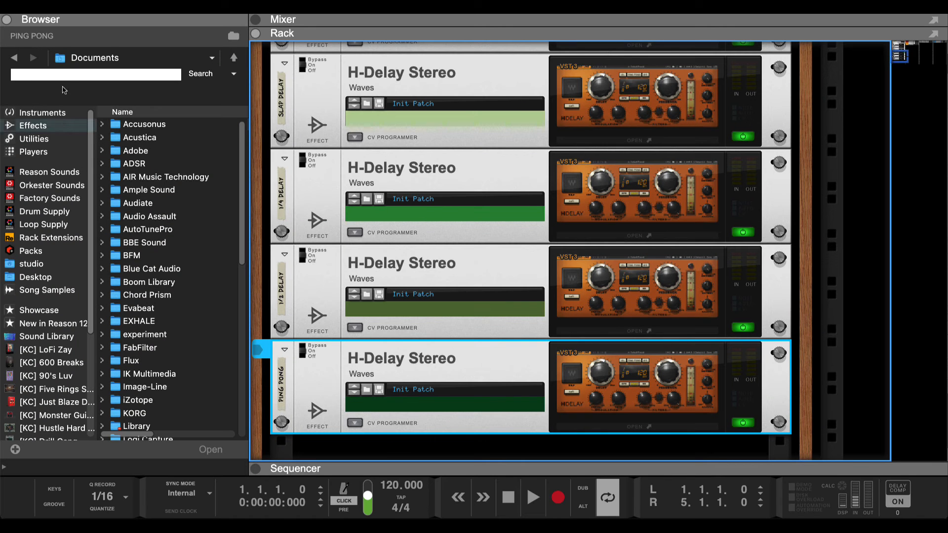
pyautogui.click(67, 75)
pyautogui.write('DOUBLER')
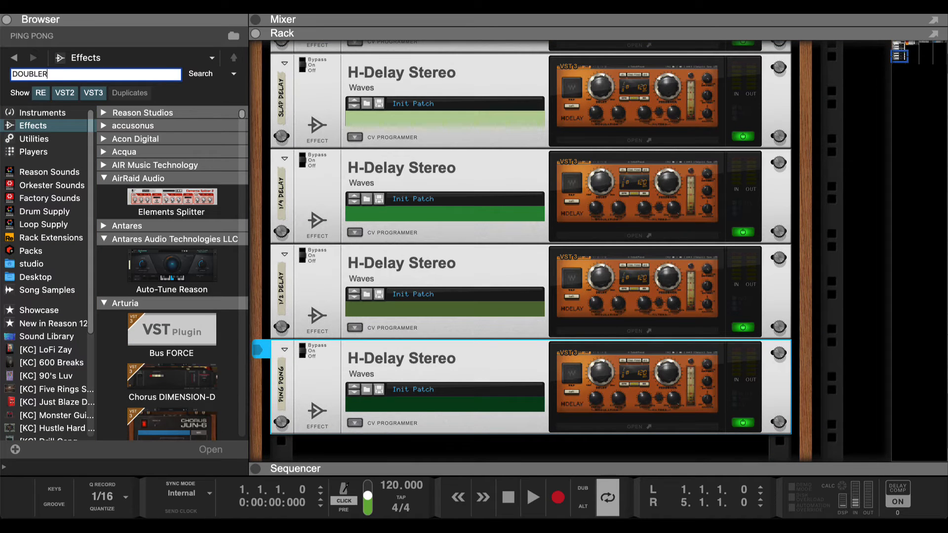
pyautogui.press('Return')
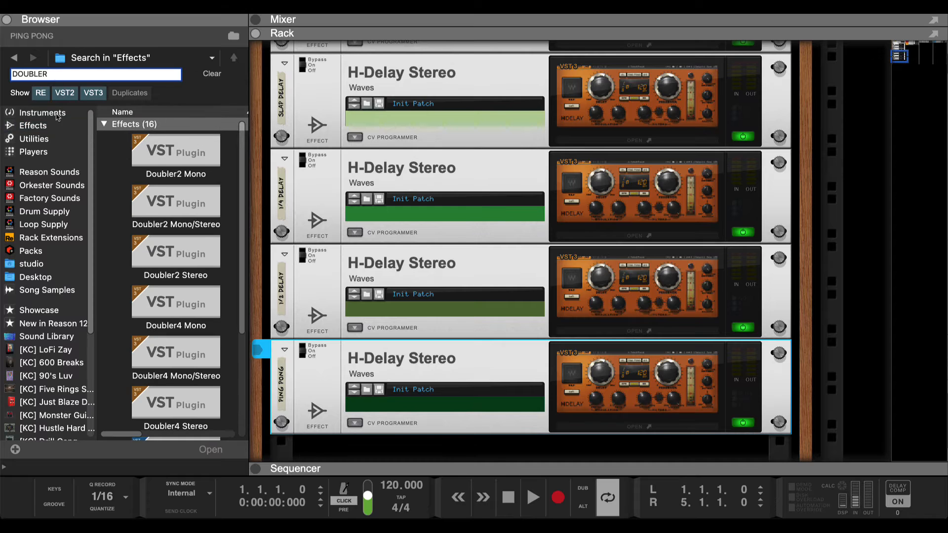
pyautogui.scroll(-3, 357, 353)
pyautogui.scroll(-4, 169, 335)
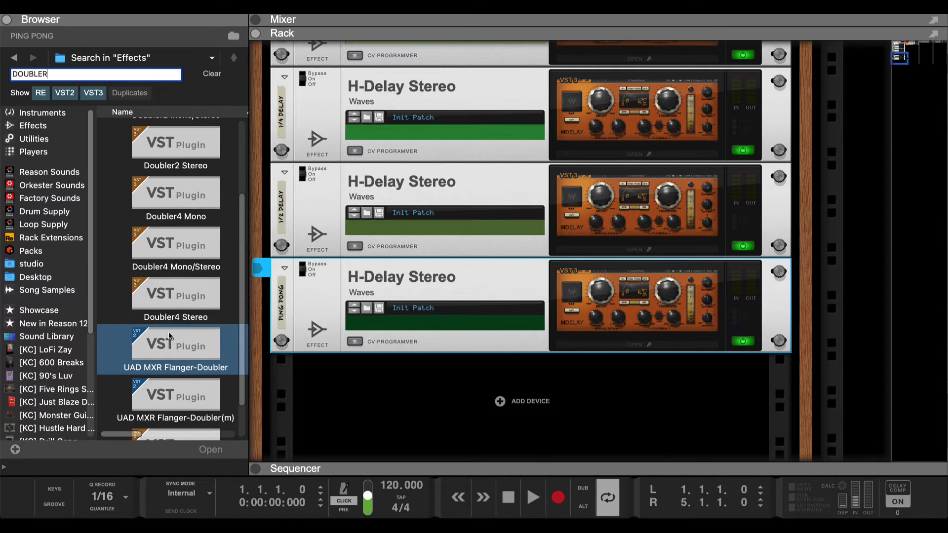
pyautogui.moveTo(168, 316); pyautogui.dragTo(361, 428)
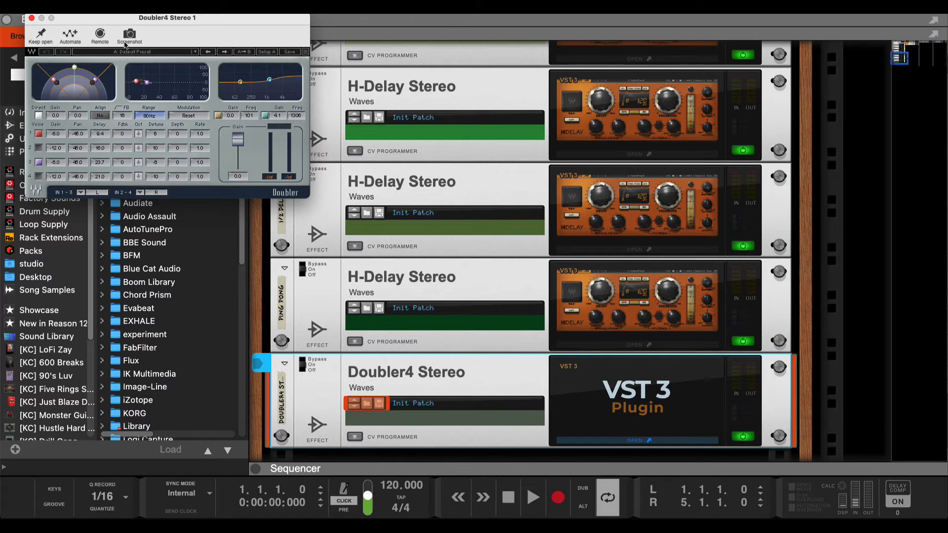
# Step: Load the Dave Pensado factory preset "Pensado Doubler" into the Doubler4 Stereo plugin and close its window
pyautogui.click(172, 52)
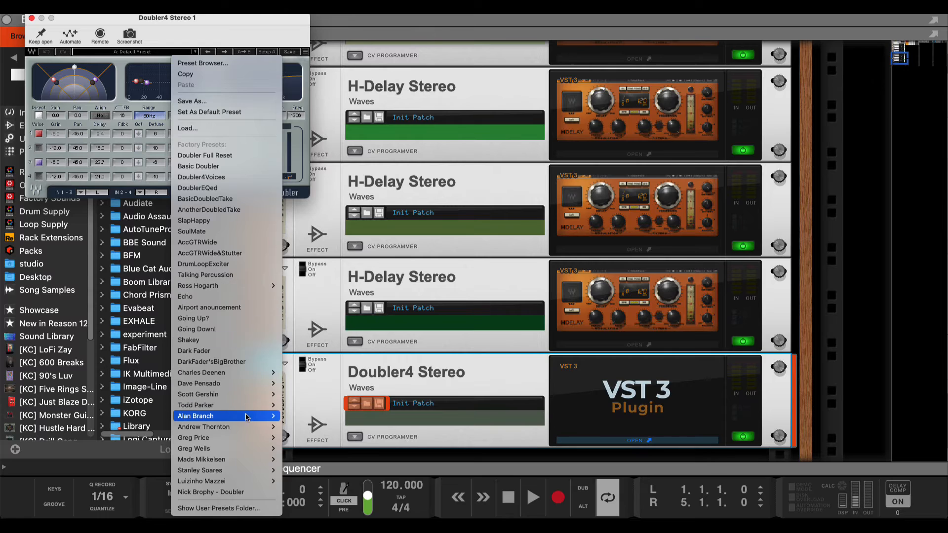
pyautogui.moveTo(249, 416)
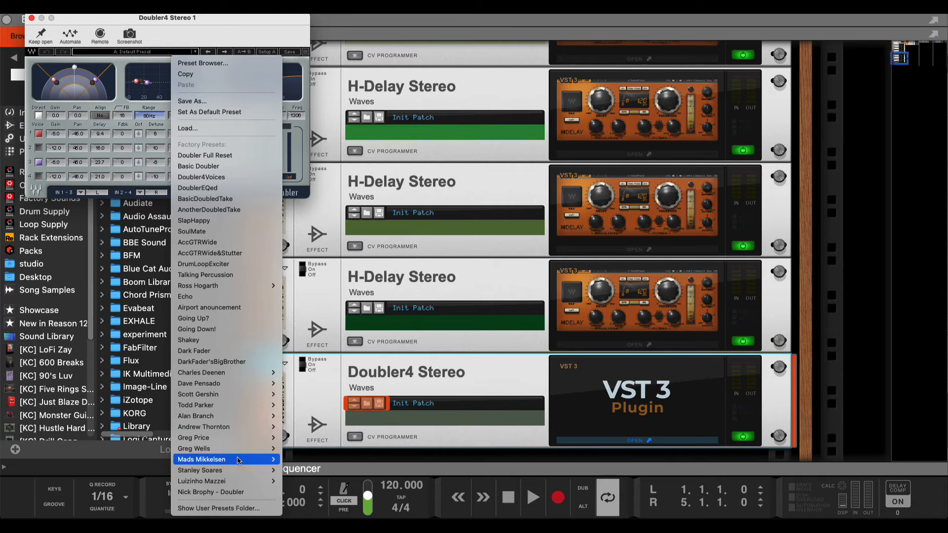
pyautogui.moveTo(230, 462)
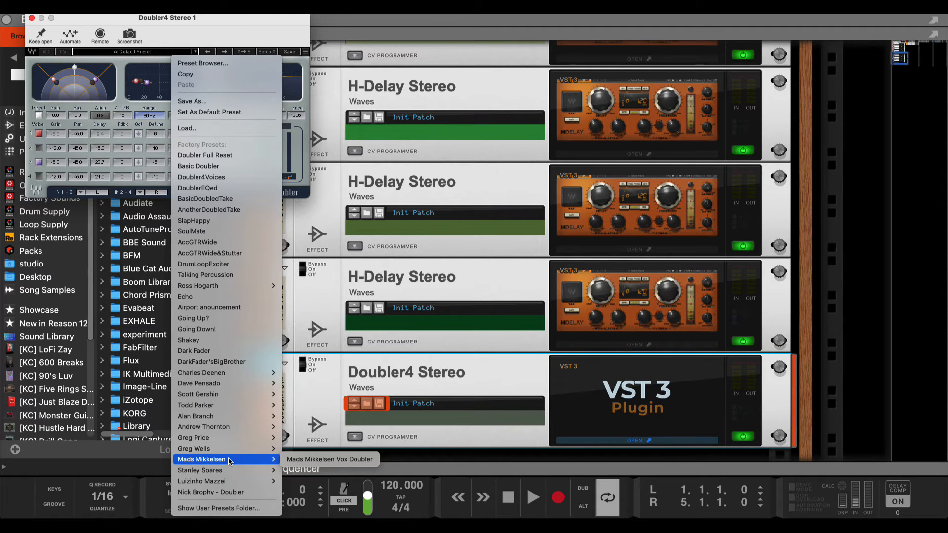
pyautogui.moveTo(211, 383)
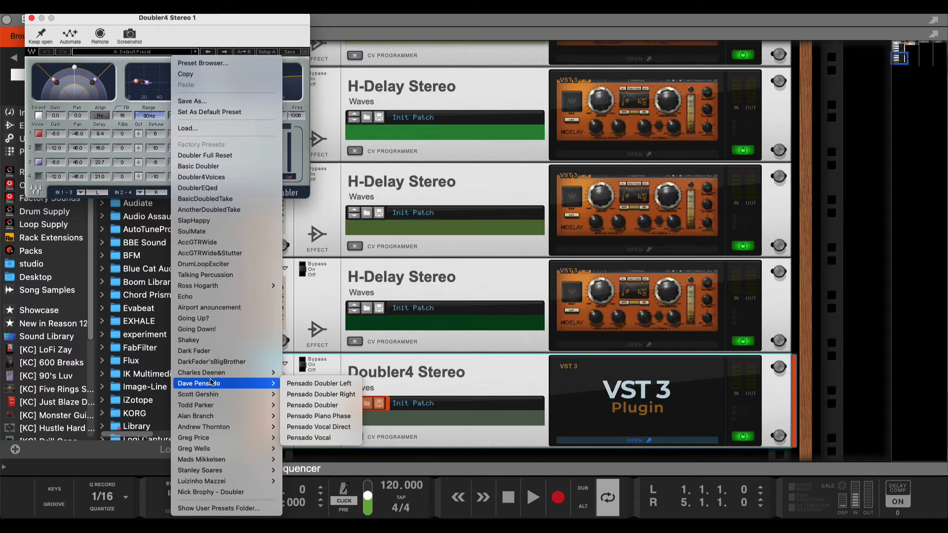
pyautogui.click(320, 406)
pyautogui.click(33, 19)
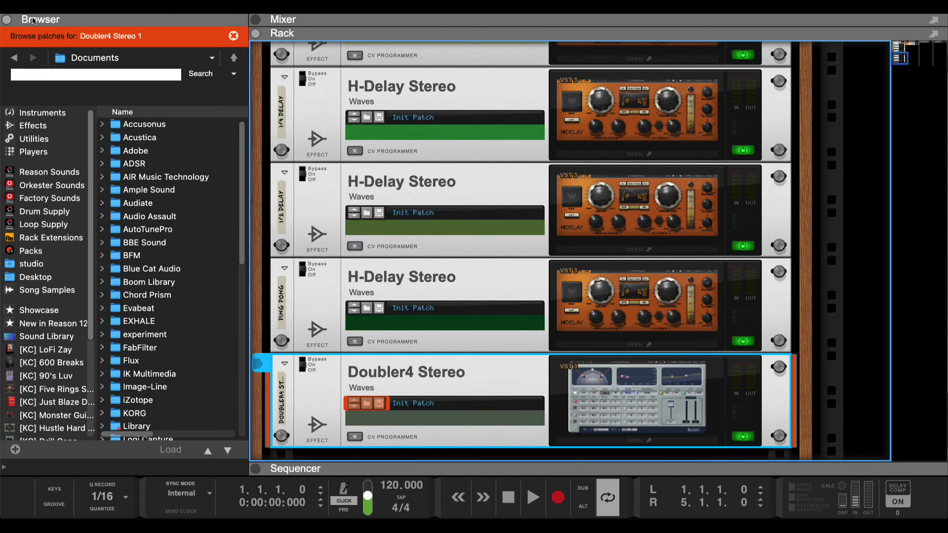
# Step: Hide the browser and rename the Doubler4 Stereo device as DOUBLER
pyautogui.click(6, 19)
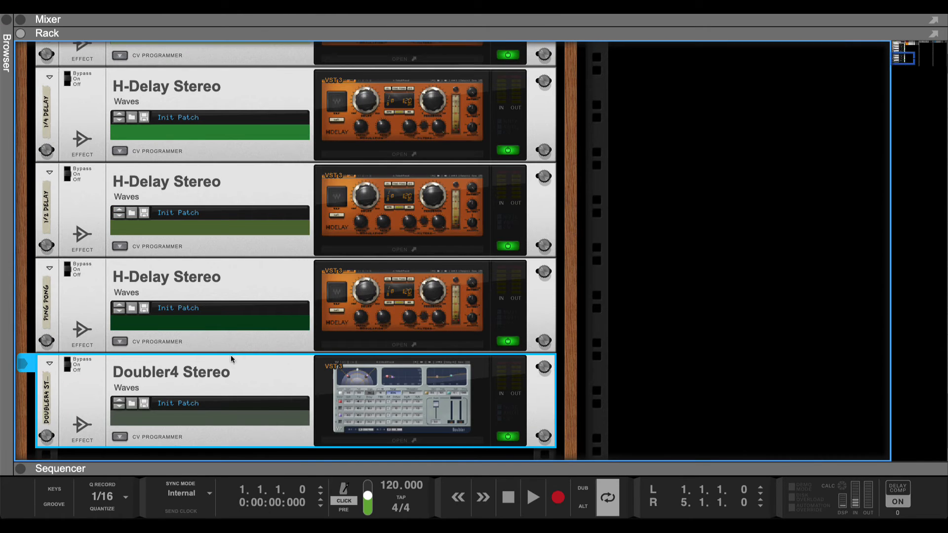
pyautogui.doubleClick(49, 406)
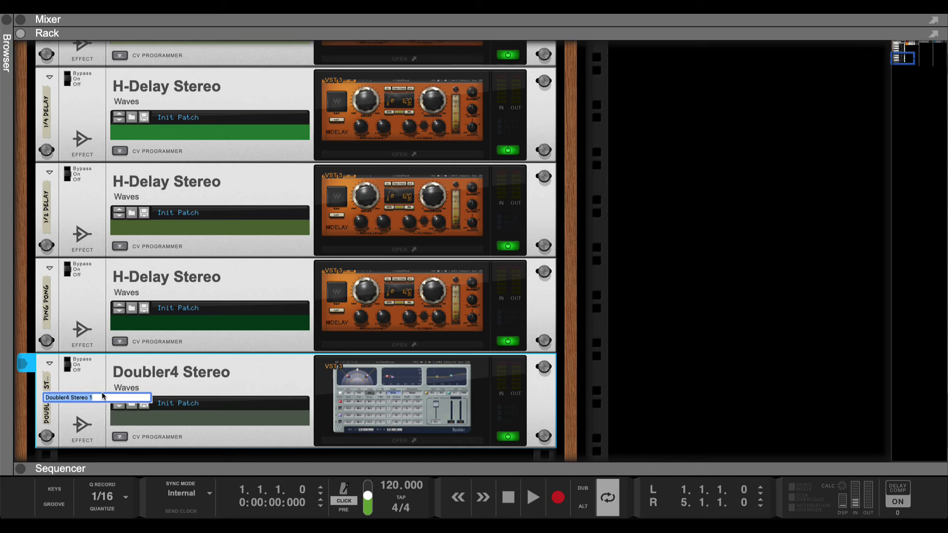
pyautogui.write('DOUBLER')
pyautogui.press('Return')
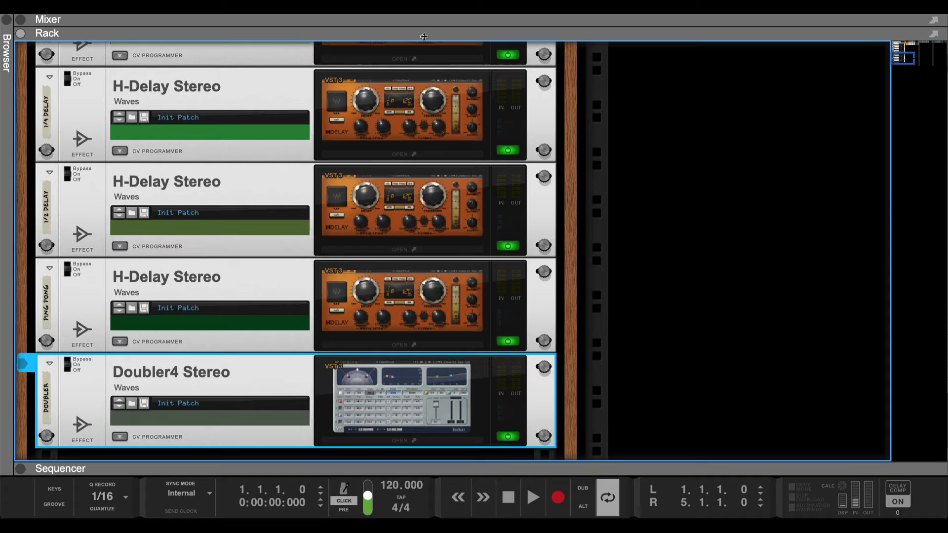
# Step: Review the effect returns in the mixer and bring the vocal audio tracks beside the Master Section into view in the rack
pyautogui.moveTo(424, 37); pyautogui.dragTo(477, 489)
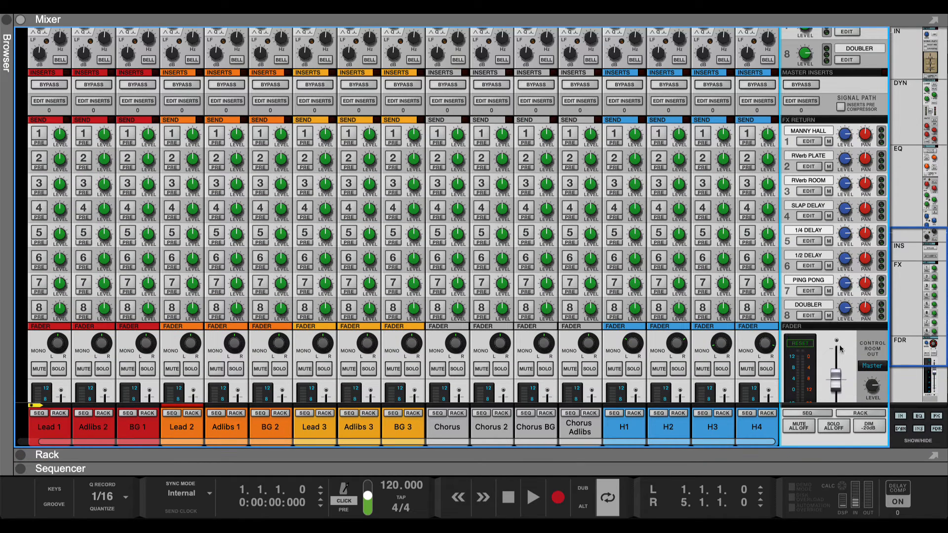
pyautogui.moveTo(656, 453); pyautogui.dragTo(549, 30)
pyautogui.scroll(10, 476, 138)
pyautogui.click(213, 109)
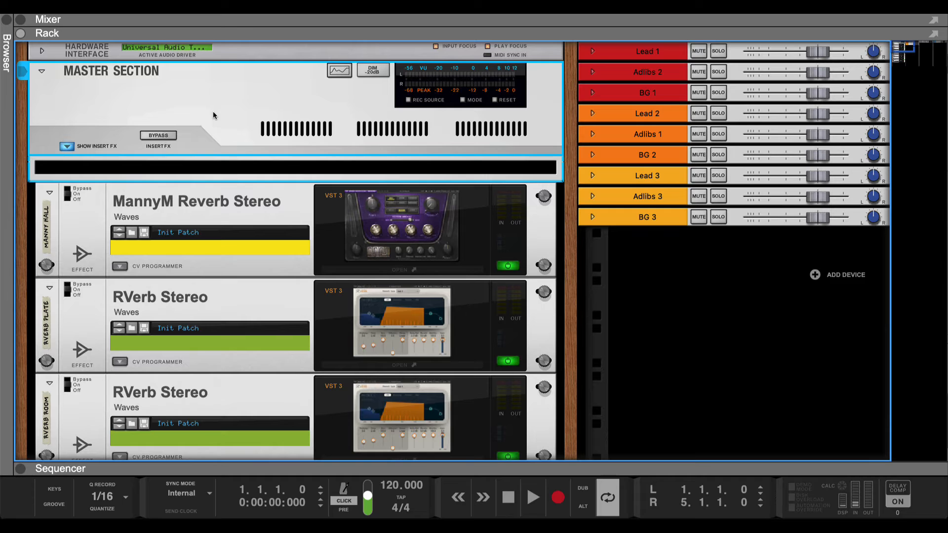
pyautogui.click(626, 219)
pyautogui.click(596, 269)
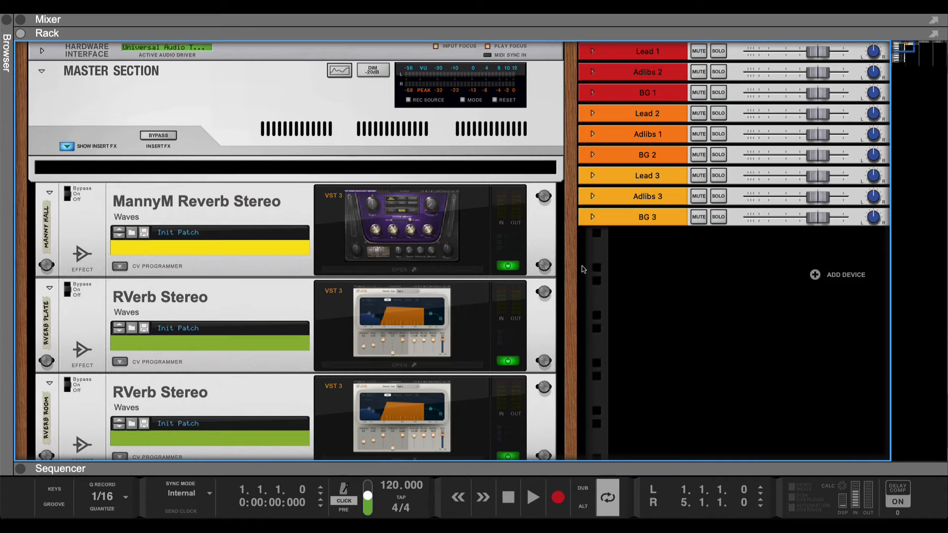
pyautogui.moveTo(573, 260); pyautogui.dragTo(172, 414)
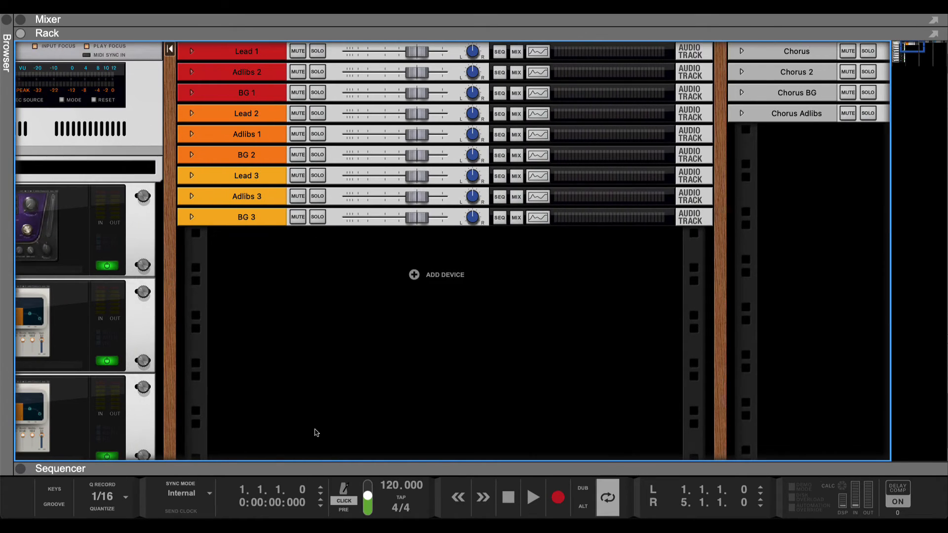
# Step: Unfold the Lead 1 track with its insert effects area and show the instrument devices in the browser
pyautogui.click(191, 51)
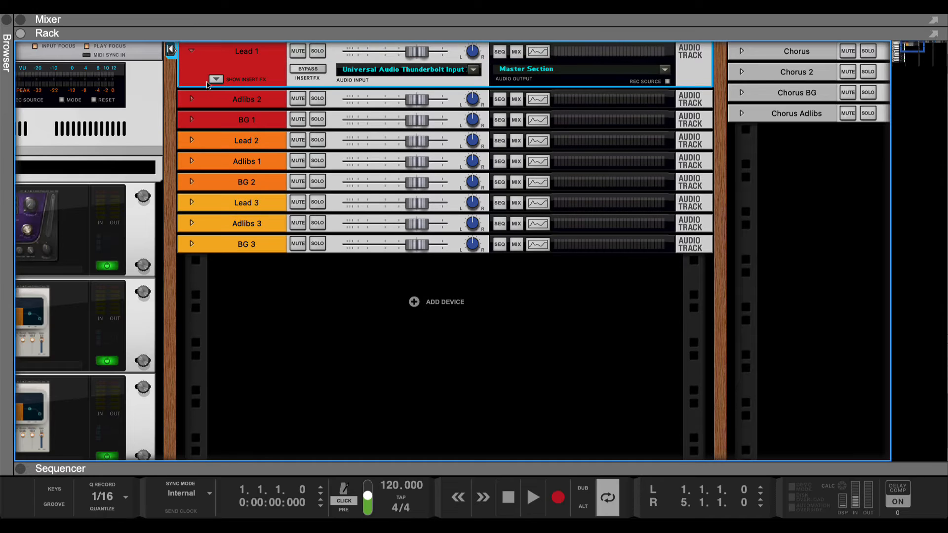
pyautogui.click(213, 79)
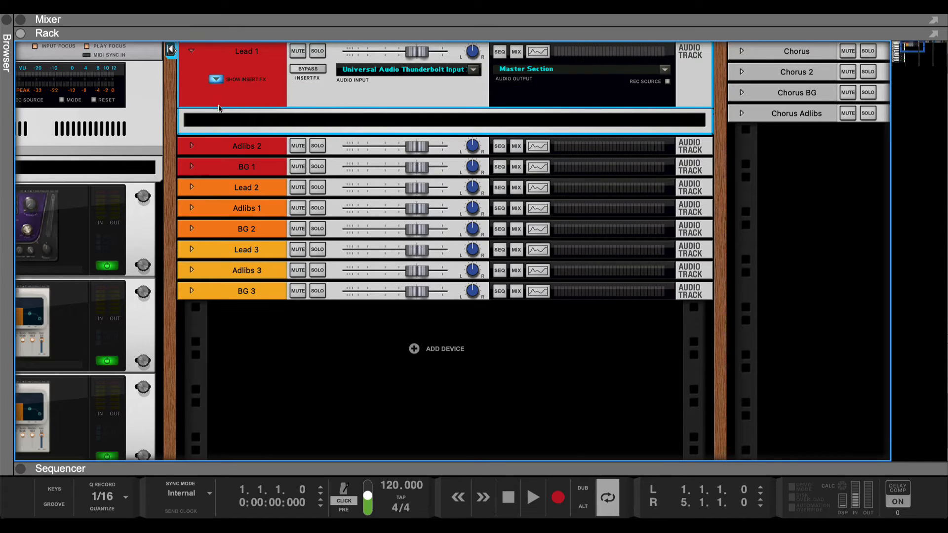
pyautogui.click(7, 20)
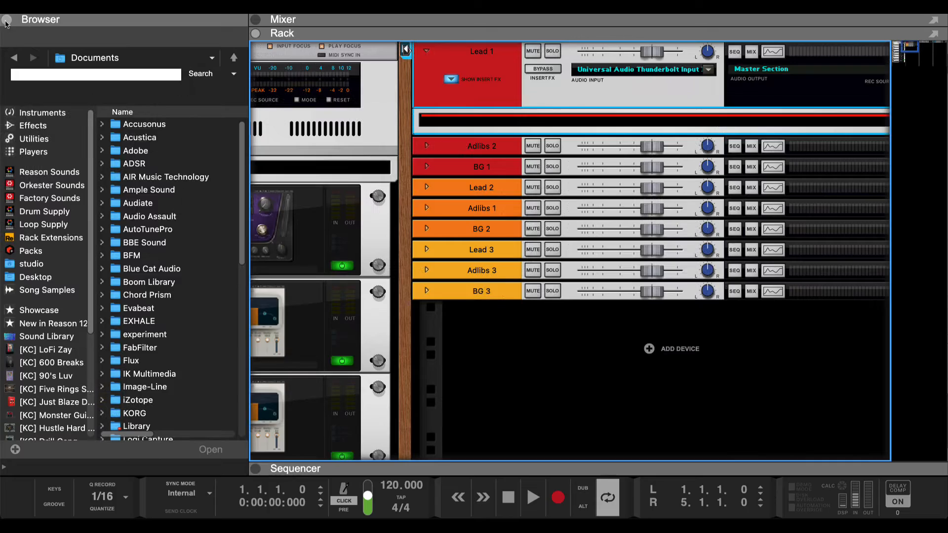
pyautogui.click(60, 114)
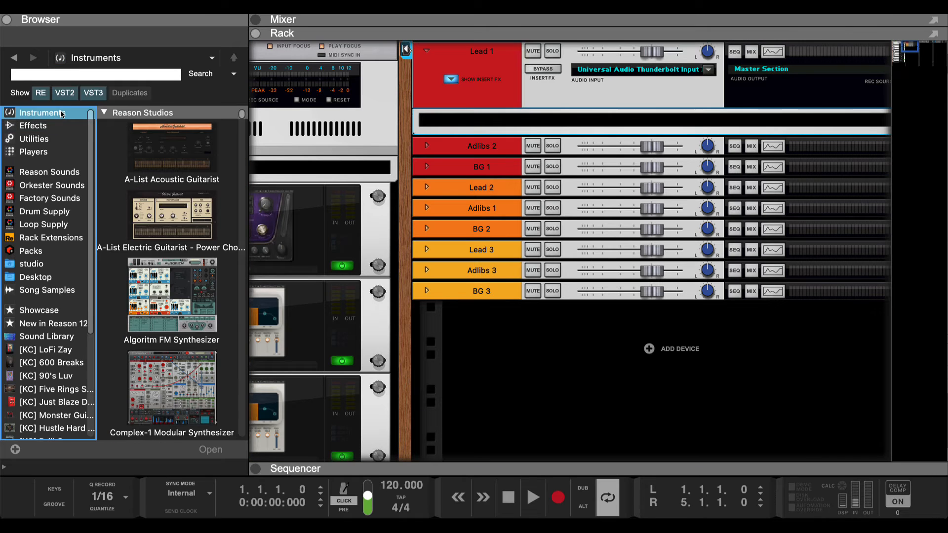
# Step: Examine the input, dynamics and EQ sections of the mixer's channel strips and return to the rack
pyautogui.click(436, 30)
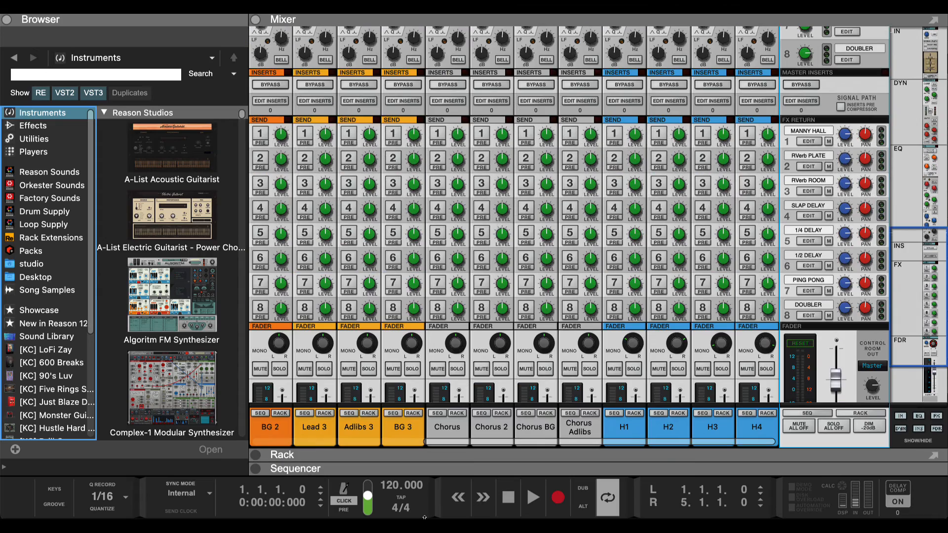
pyautogui.scroll(5, 378, 190)
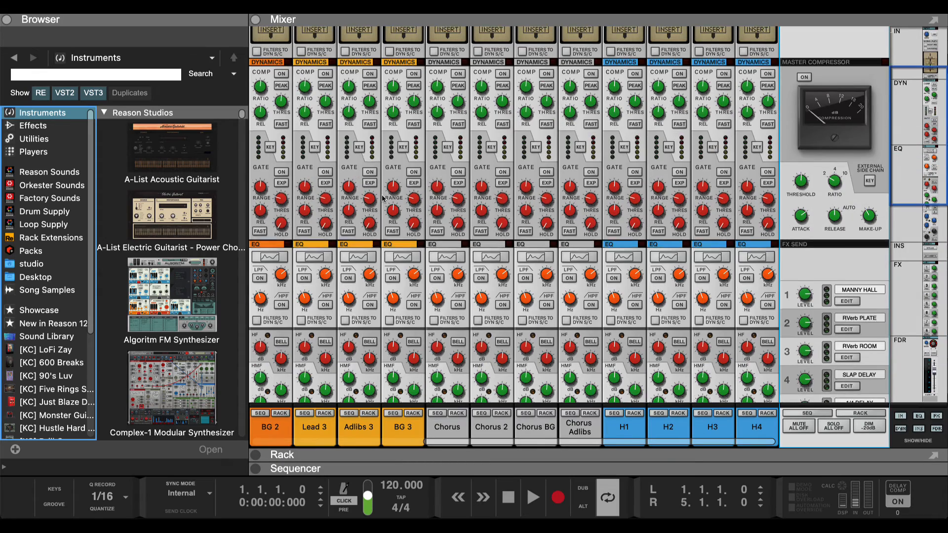
pyautogui.scroll(4, 383, 199)
pyautogui.scroll(2, 383, 199)
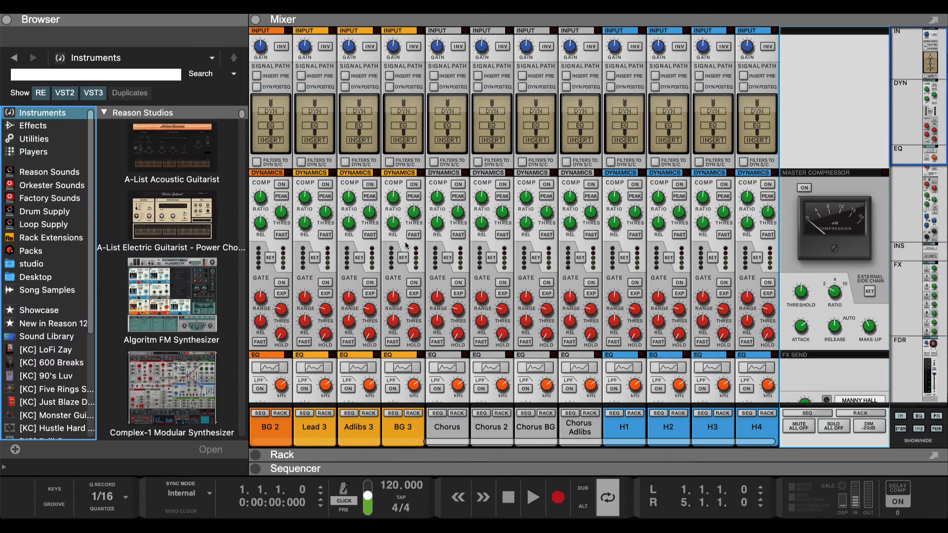
pyautogui.scroll(-2, 408, 247)
pyautogui.scroll(-5, 497, 195)
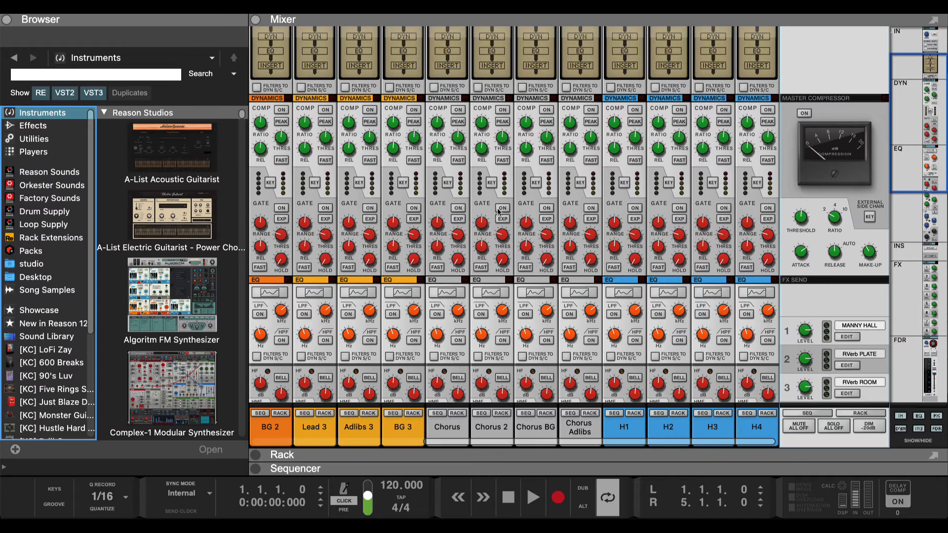
pyautogui.scroll(-10, 498, 211)
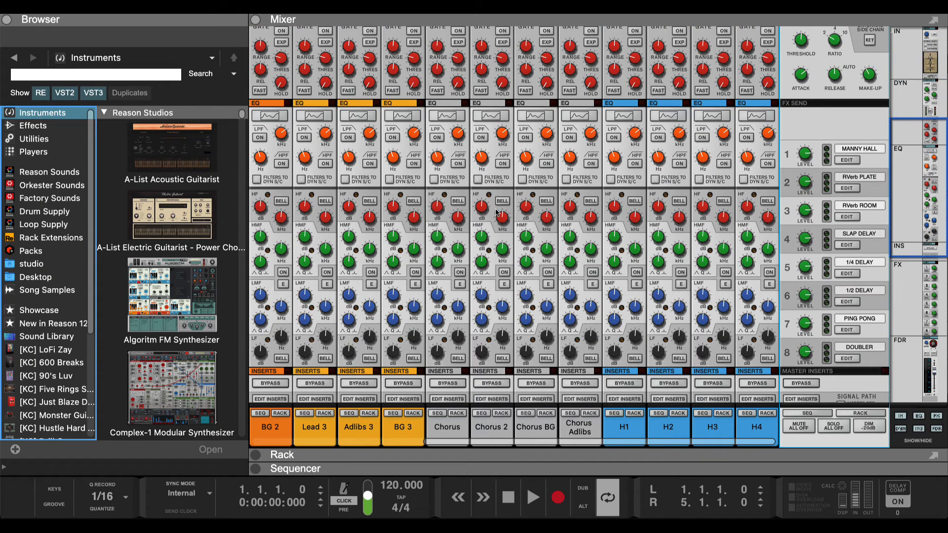
pyautogui.scroll(1, 497, 213)
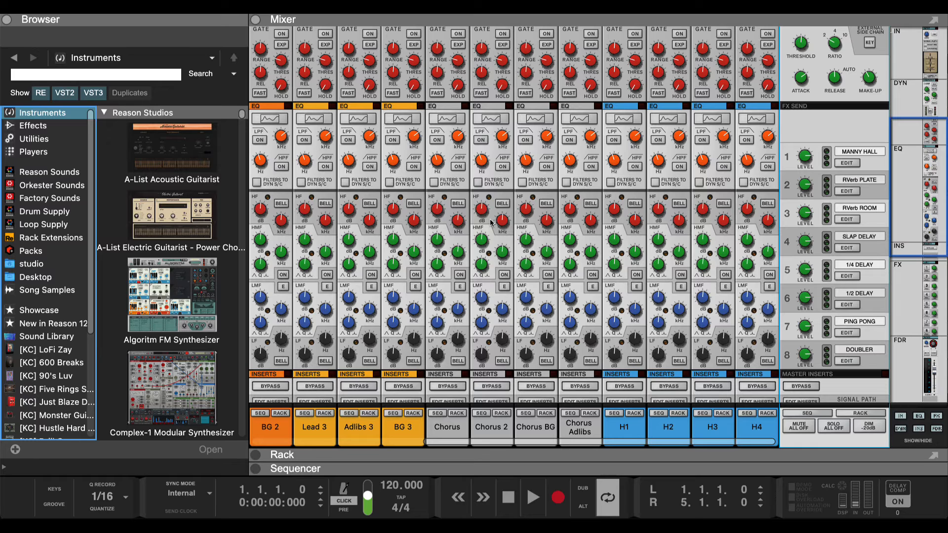
pyautogui.click(429, 459)
pyautogui.click(447, 398)
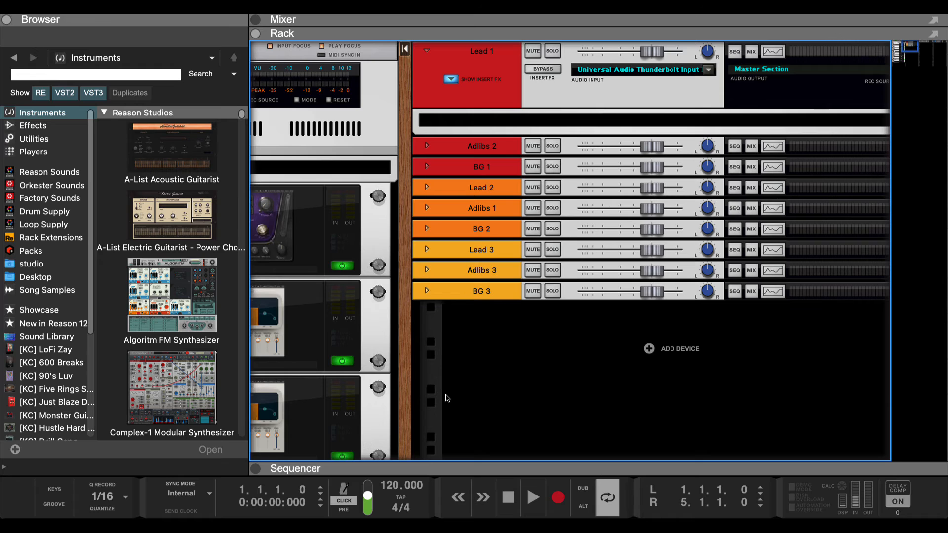
# Step: Search the effects for SILK and add Silk Vocal Stereo to the Lead 1 track's insert effects
pyautogui.hscroll(5, 408, 328)
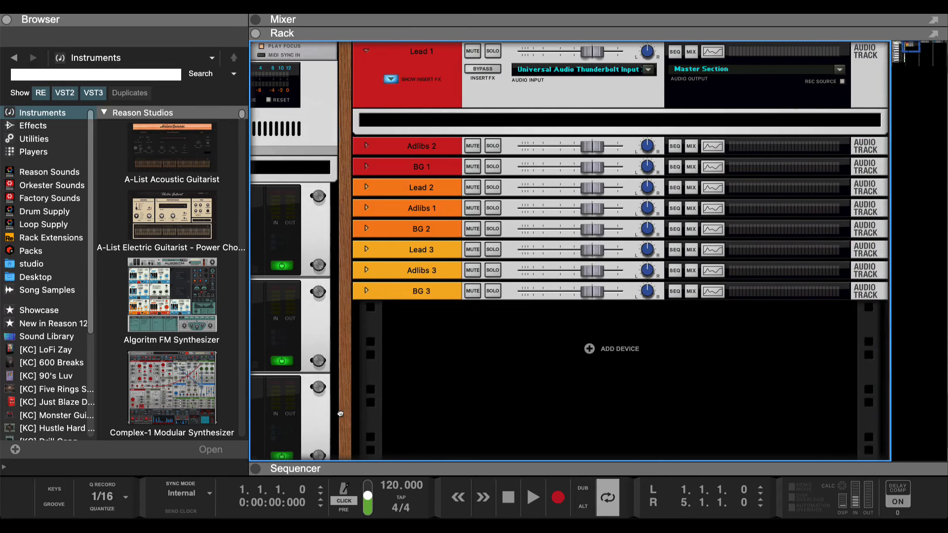
pyautogui.hscroll(3, 341, 414)
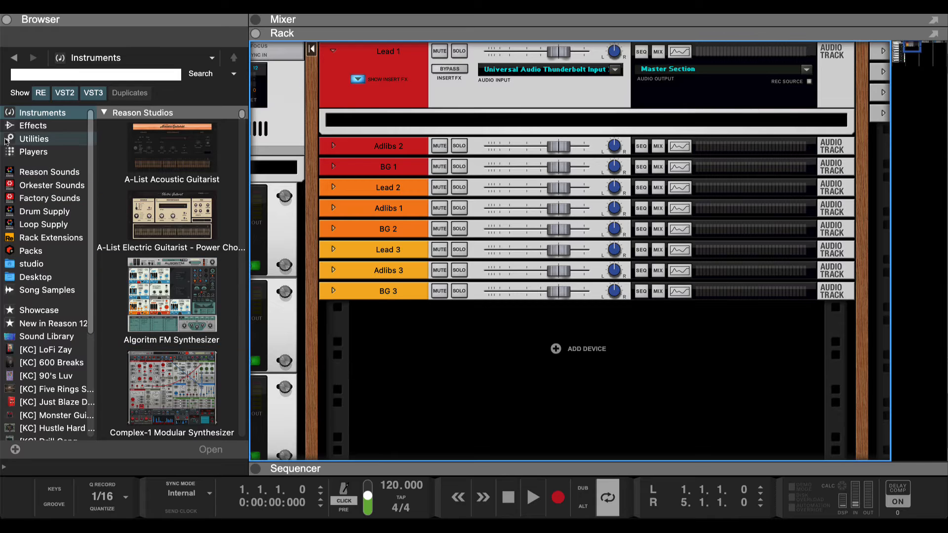
pyautogui.click(32, 127)
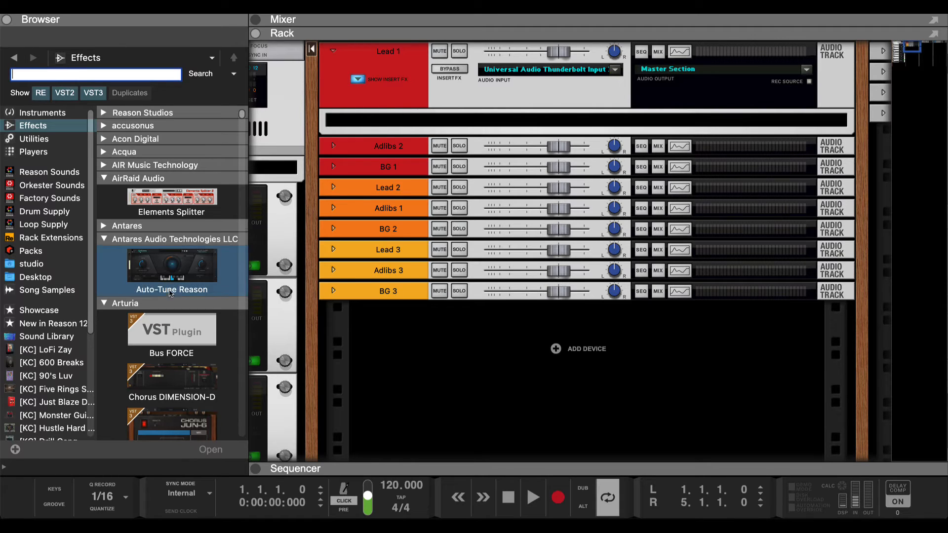
pyautogui.scroll(-10, 167, 336)
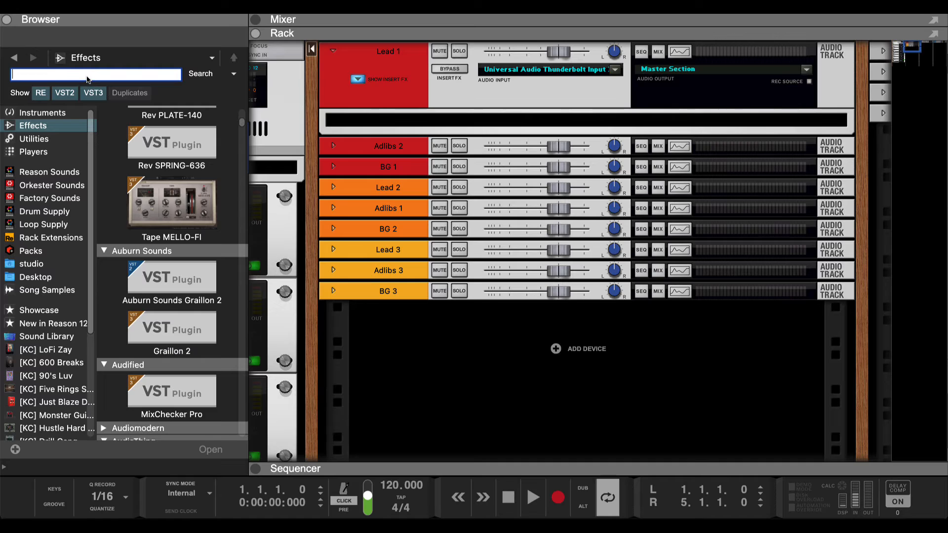
pyautogui.write('SILK')
pyautogui.press('Return')
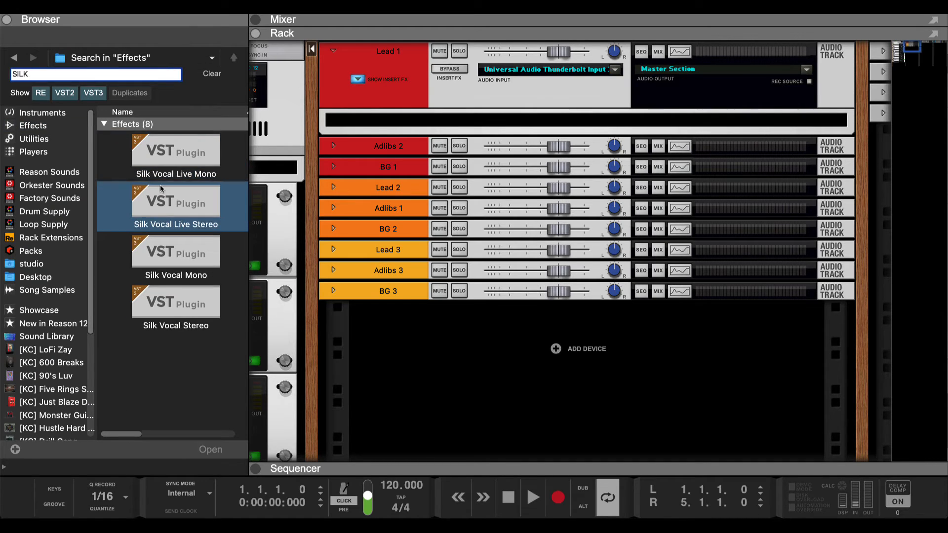
pyautogui.moveTo(166, 306); pyautogui.dragTo(404, 136)
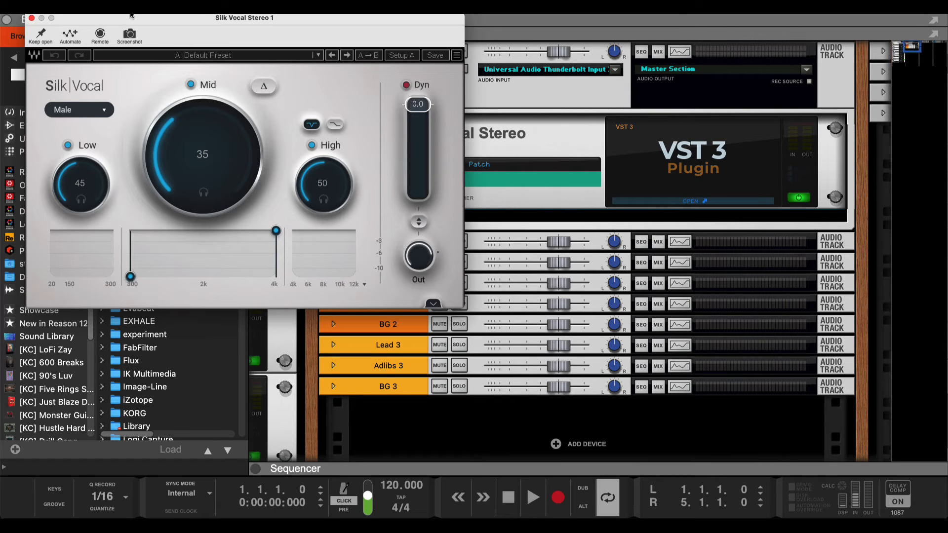
# Step: Hide the browser and close the Silk Vocal Stereo plugin window, keeping its default preset
pyautogui.moveTo(199, 19); pyautogui.dragTo(294, 62)
pyautogui.click(7, 20)
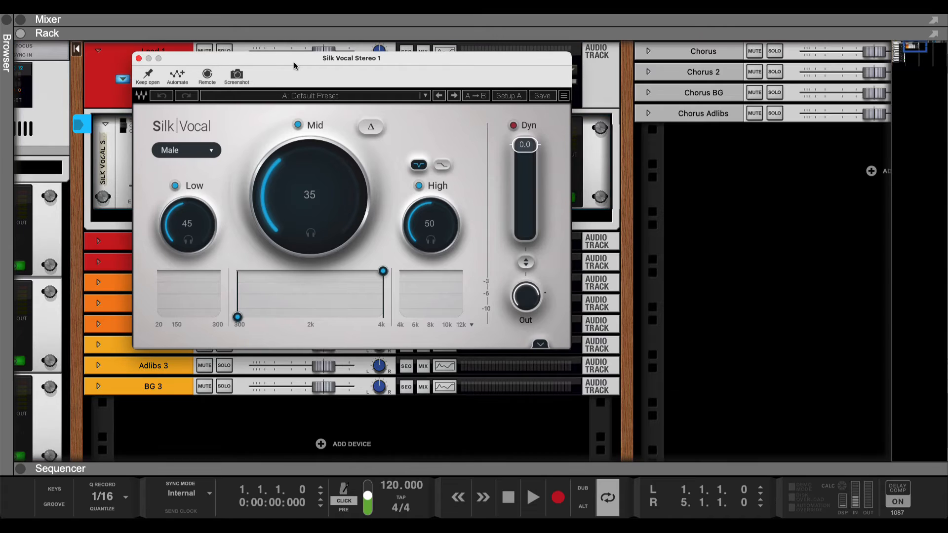
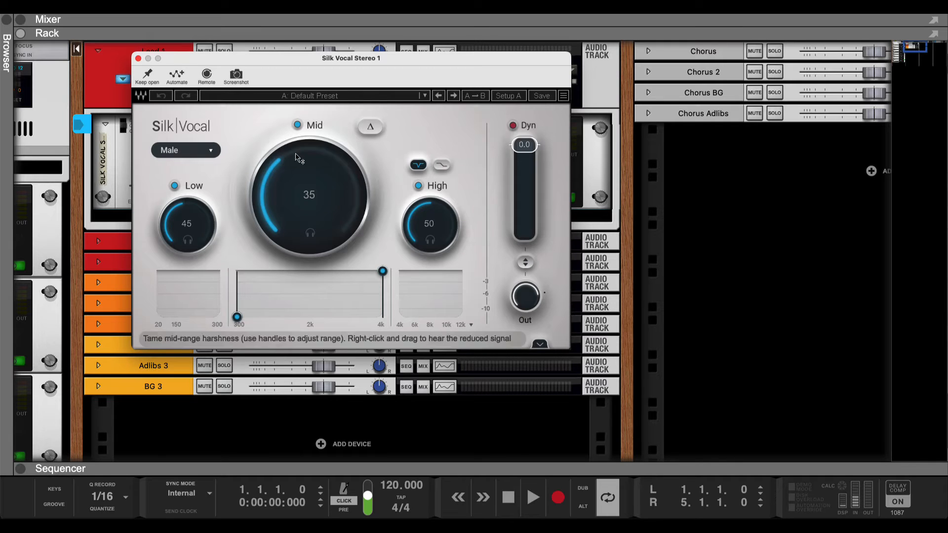
pyautogui.click(139, 59)
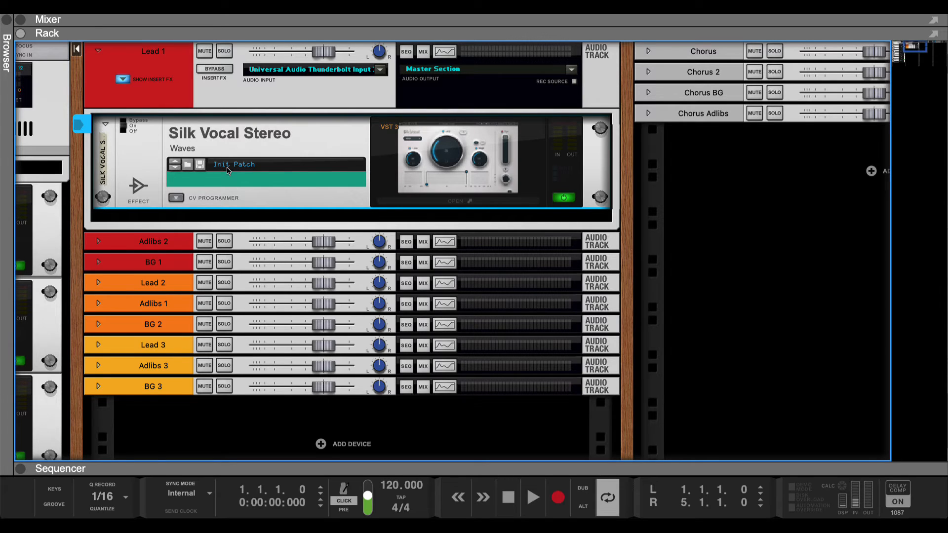
pyautogui.hscroll(-2, 197, 154)
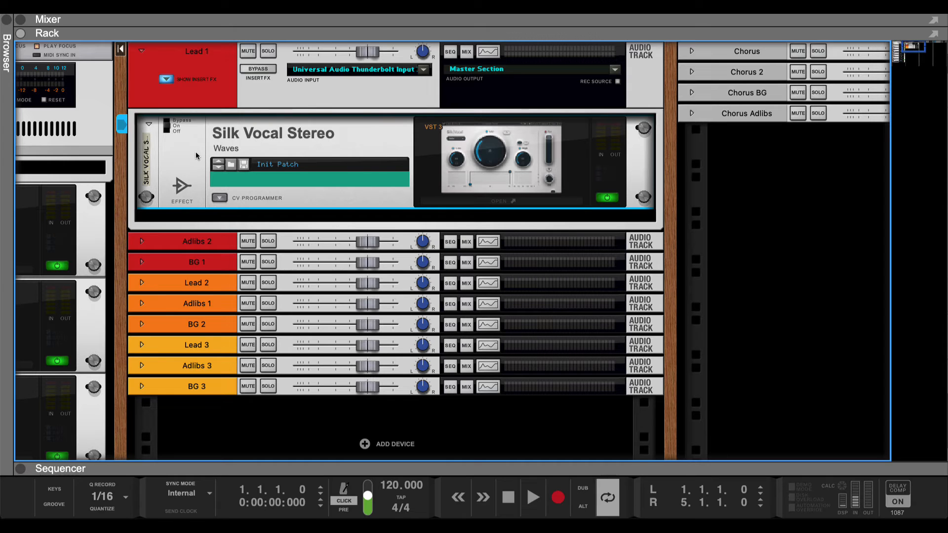
pyautogui.moveTo(196, 152); pyautogui.dragTo(183, 138)
pyautogui.click(196, 95)
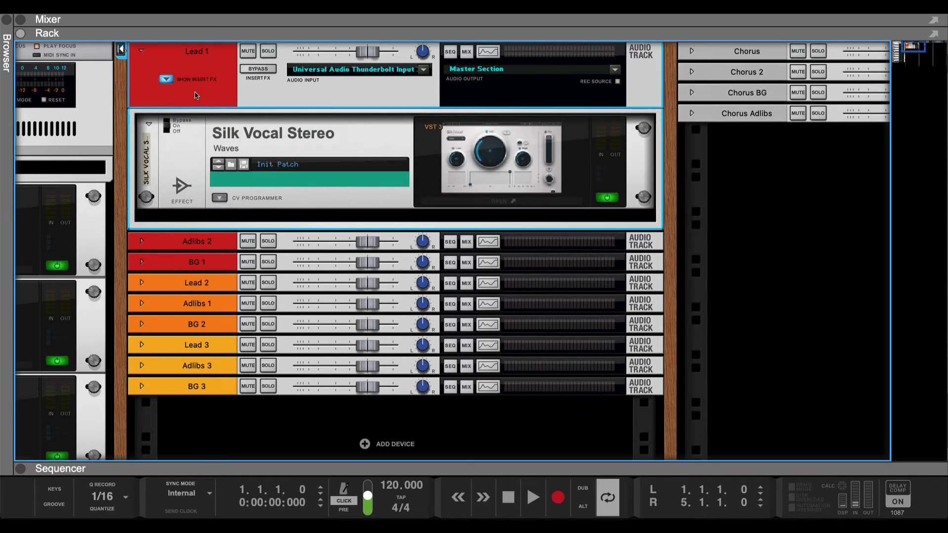
pyautogui.click(218, 137)
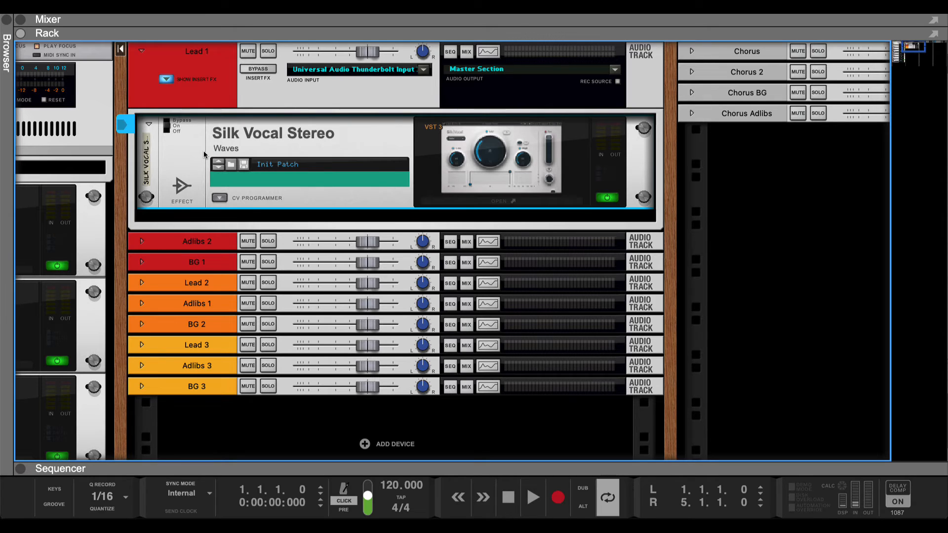
# Step: Copy all channel settings from the Lead 1 track and paste them onto the Adlibs 2 track
pyautogui.click(204, 96)
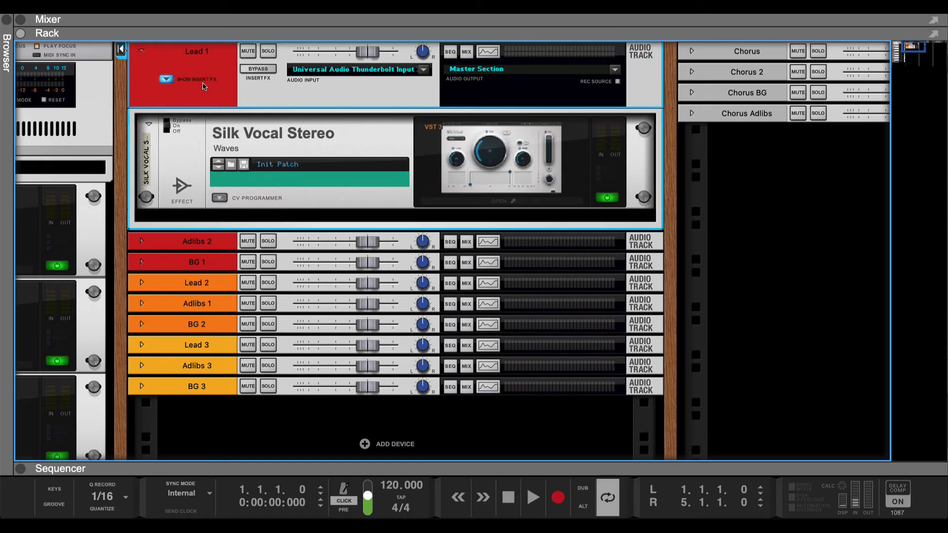
pyautogui.rightClick(204, 87)
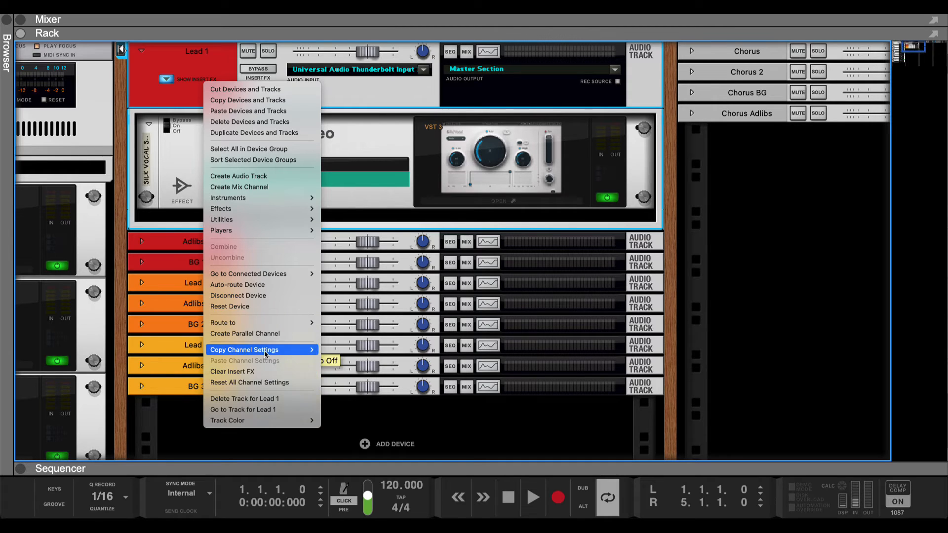
pyautogui.moveTo(312, 350)
pyautogui.click(346, 394)
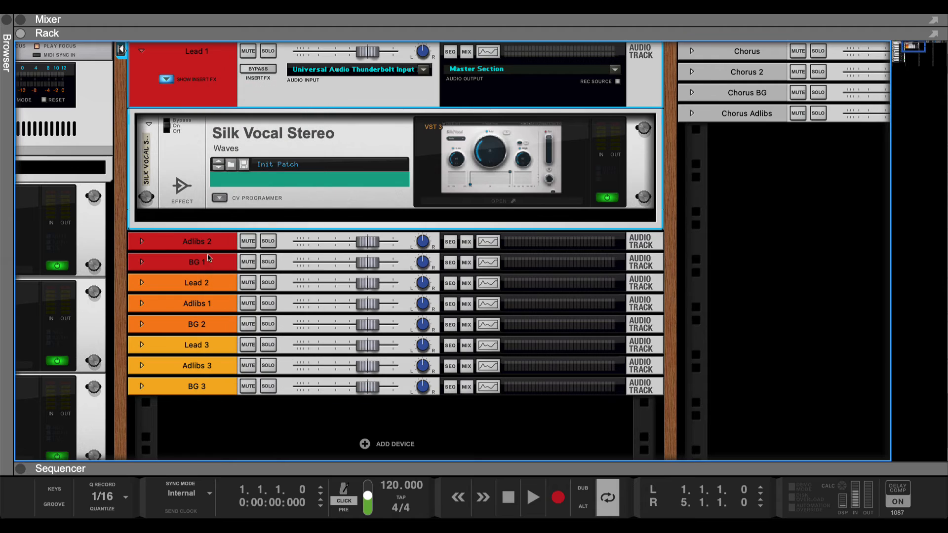
pyautogui.click(208, 243)
pyautogui.rightClick(207, 248)
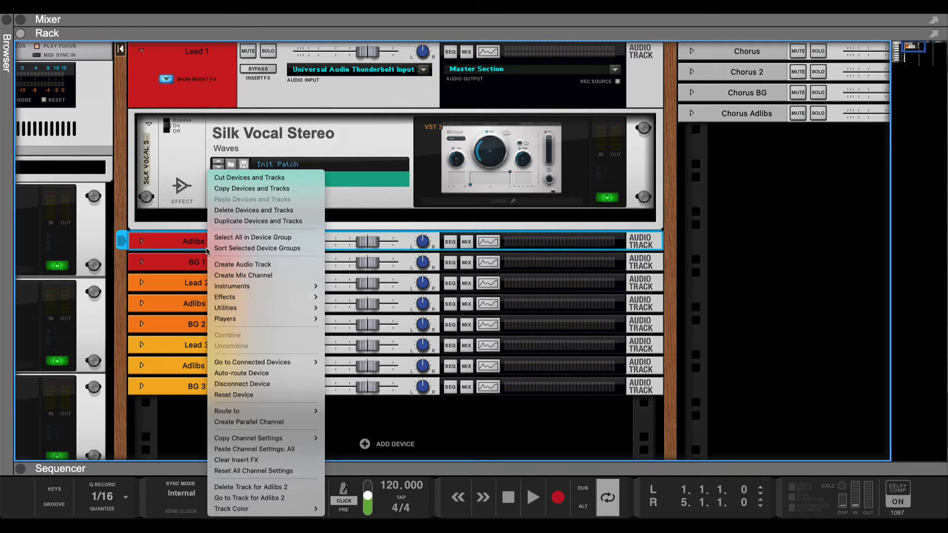
pyautogui.click(188, 243)
pyautogui.rightClick(188, 243)
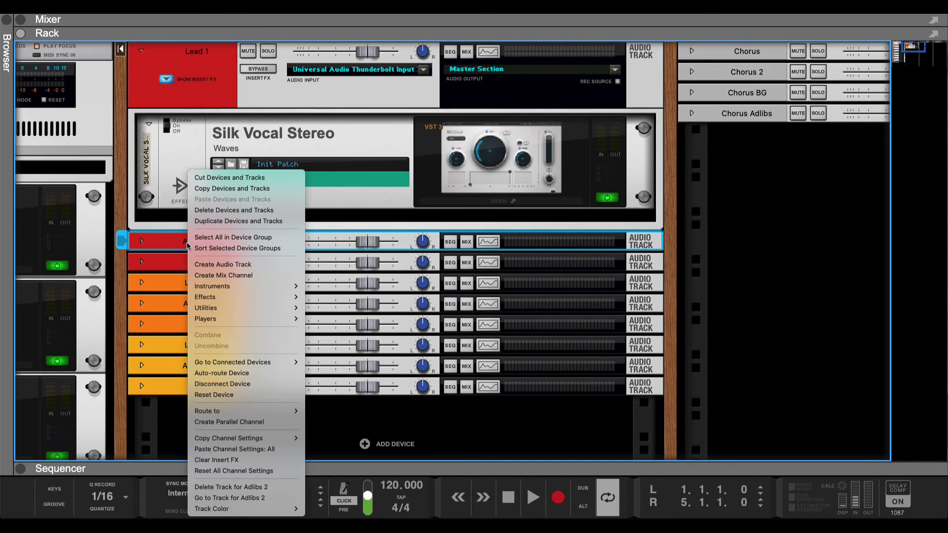
pyautogui.click(247, 450)
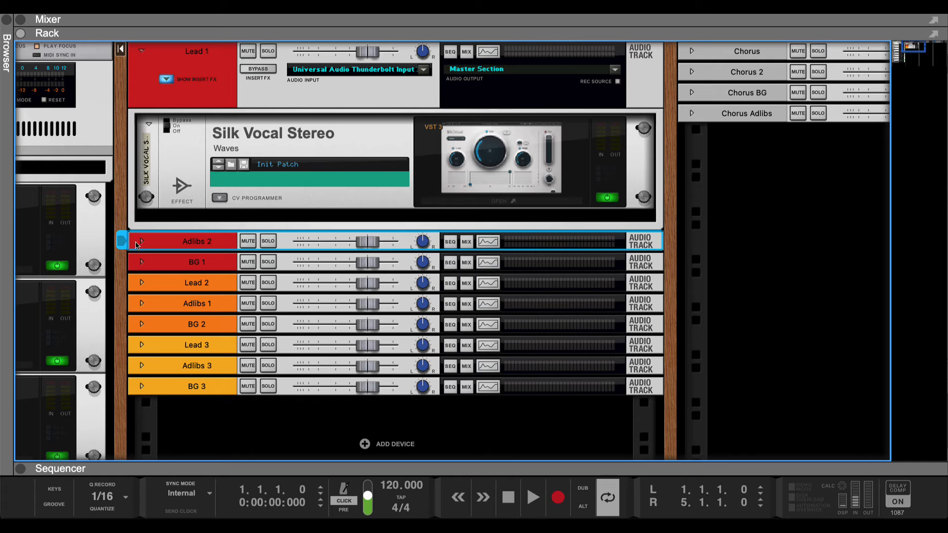
# Step: Check the insert effects in the unfolded Adlibs 2 track, fold it again and hide Lead 1's insert effects
pyautogui.click(141, 241)
pyautogui.click(166, 269)
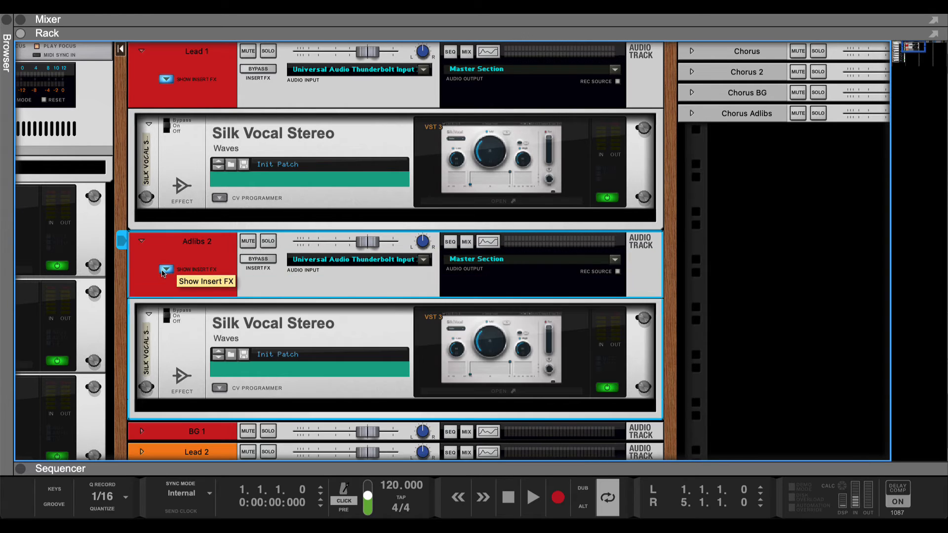
pyautogui.click(166, 269)
pyautogui.click(142, 241)
pyautogui.click(166, 79)
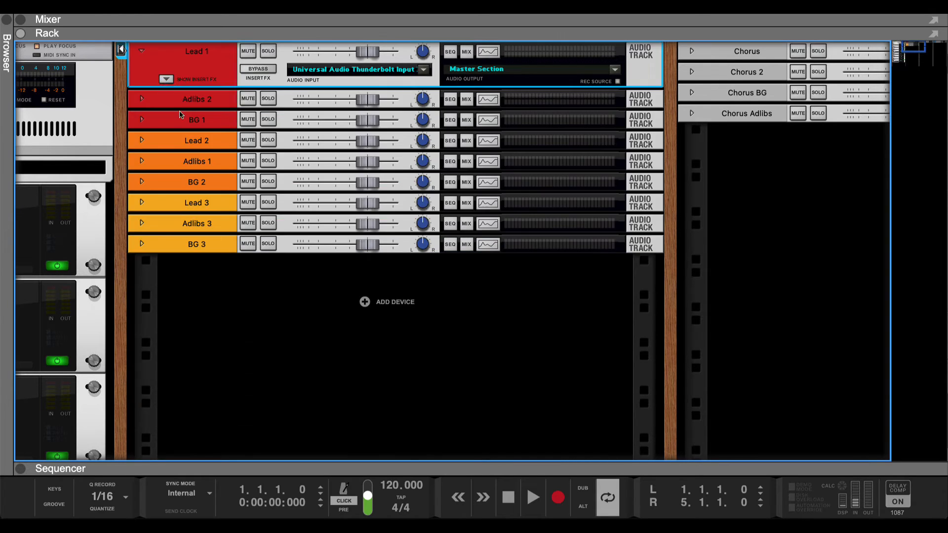
pyautogui.click(192, 119)
pyautogui.keyDown('shift'); pyautogui.click(215, 245); pyautogui.keyUp('shift')
pyautogui.rightClick(216, 246)
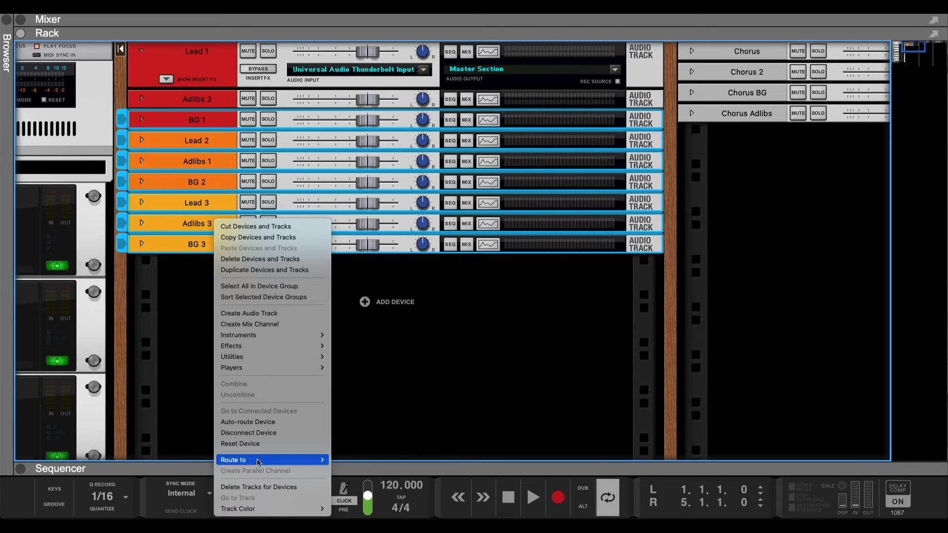
pyautogui.click(185, 377)
pyautogui.click(160, 274)
# Step: Paste all the copied channel settings onto the BG 1, Lead 2, Adlibs 1 and BG 2 tracks one by one
pyautogui.click(197, 121)
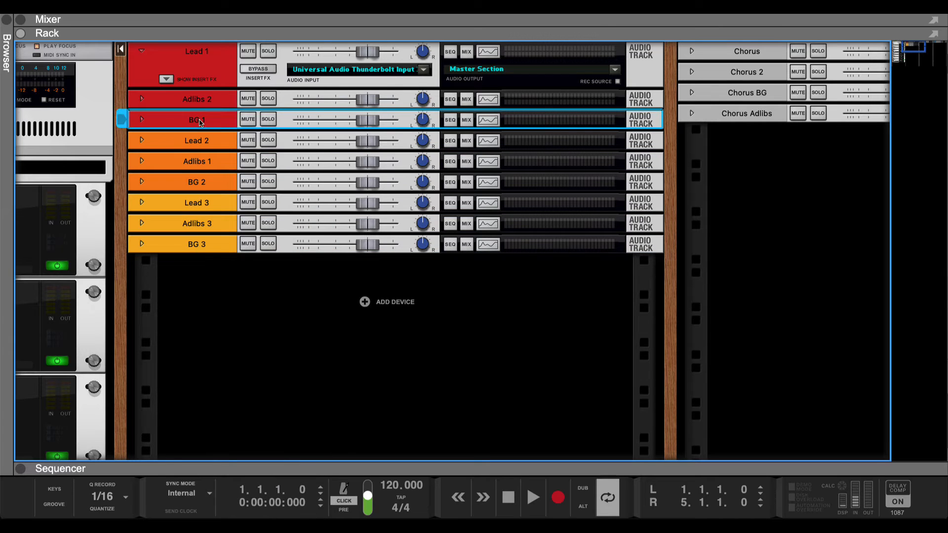
pyautogui.rightClick(200, 122)
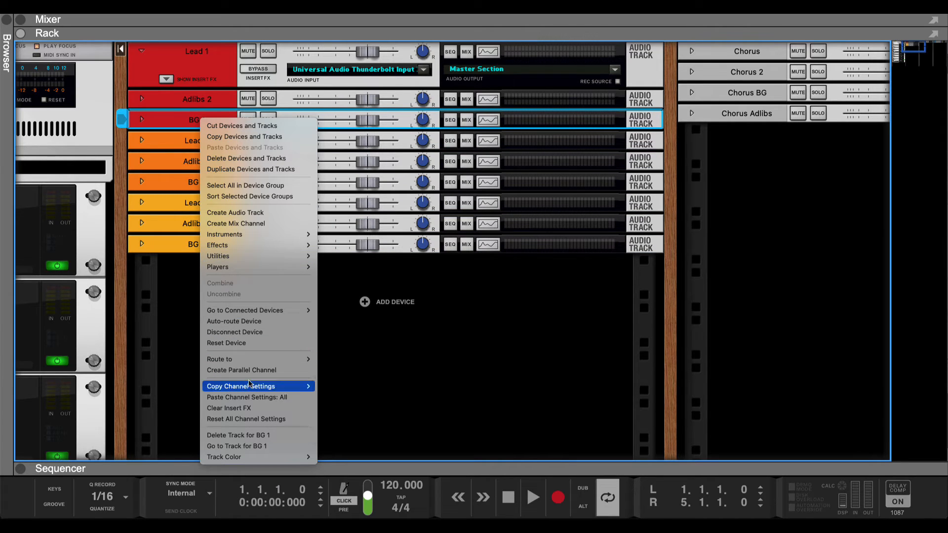
pyautogui.click(247, 398)
pyautogui.rightClick(200, 142)
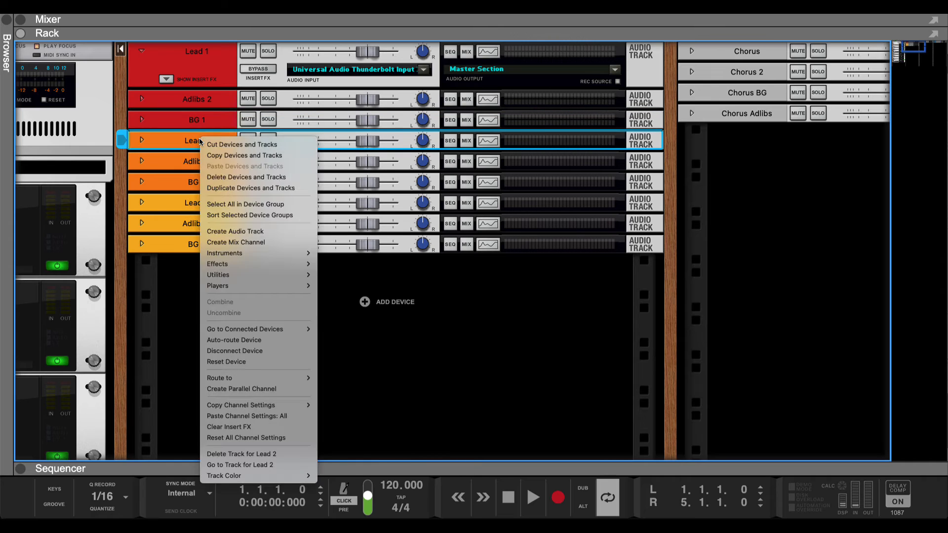
pyautogui.click(257, 417)
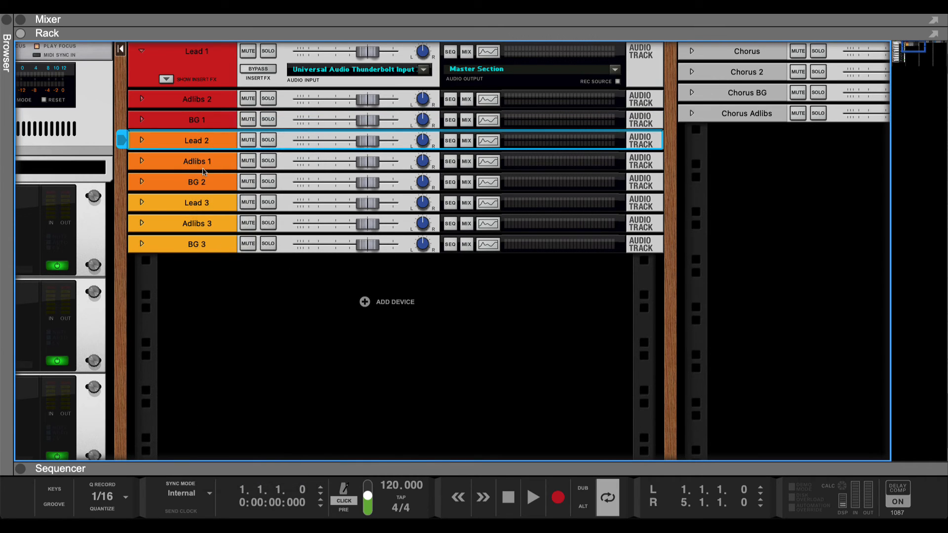
pyautogui.rightClick(203, 171)
pyautogui.click(252, 443)
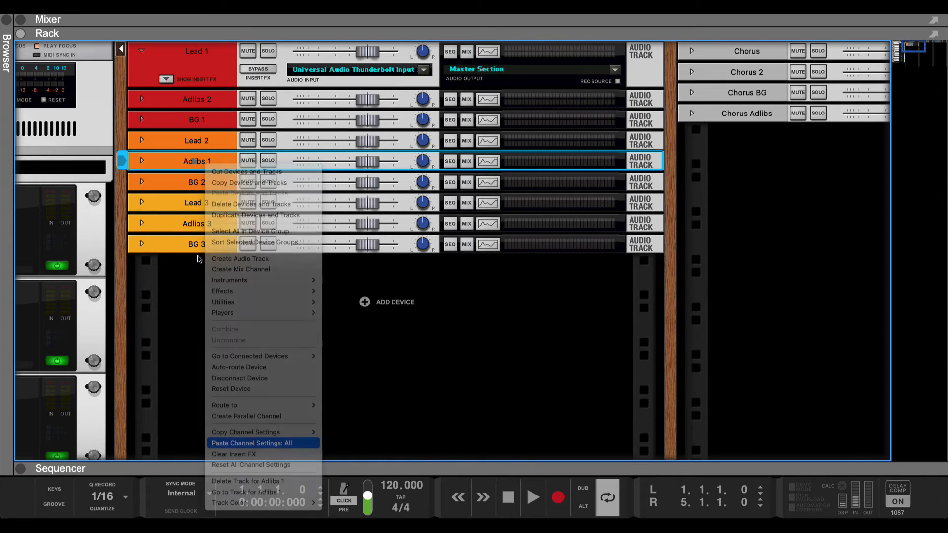
pyautogui.rightClick(200, 182)
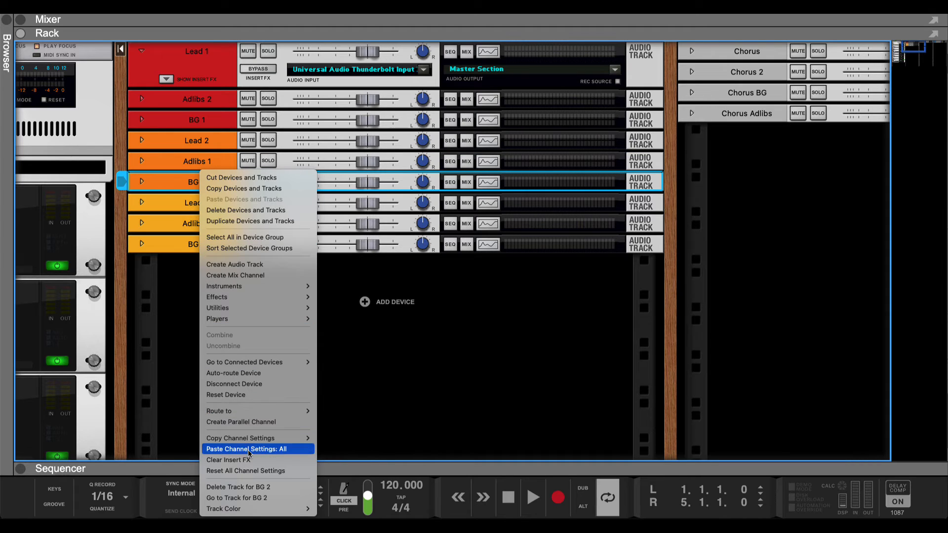
pyautogui.click(249, 449)
# Step: Paste all the copied channel settings onto the Lead 3, Adlibs 3 and BG 3 tracks one by one
pyautogui.rightClick(195, 206)
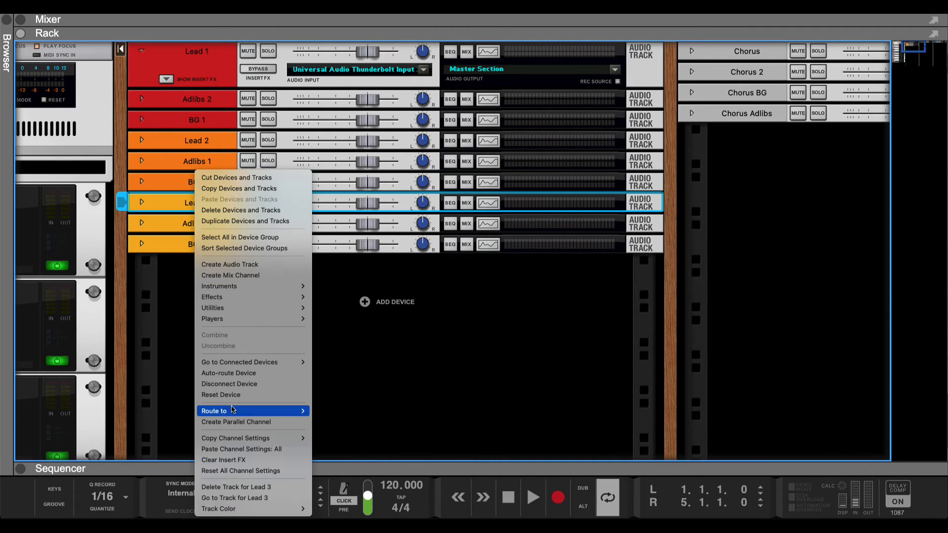
pyautogui.click(243, 449)
pyautogui.rightClick(203, 223)
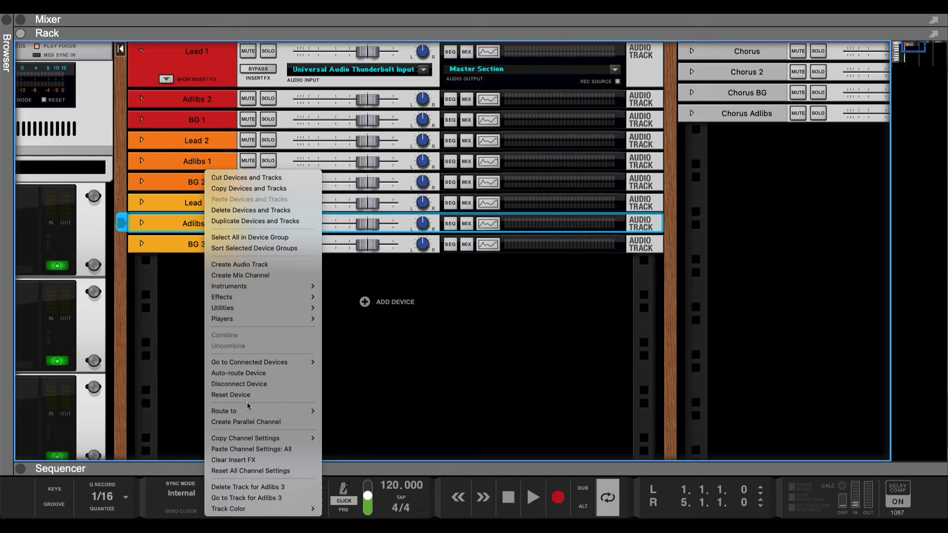
pyautogui.click(252, 449)
pyautogui.rightClick(197, 244)
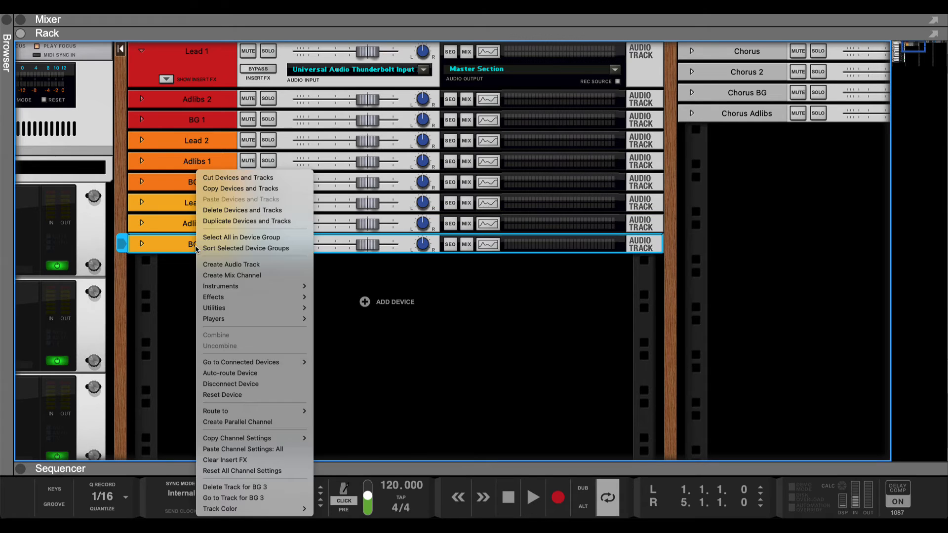
pyautogui.click(249, 449)
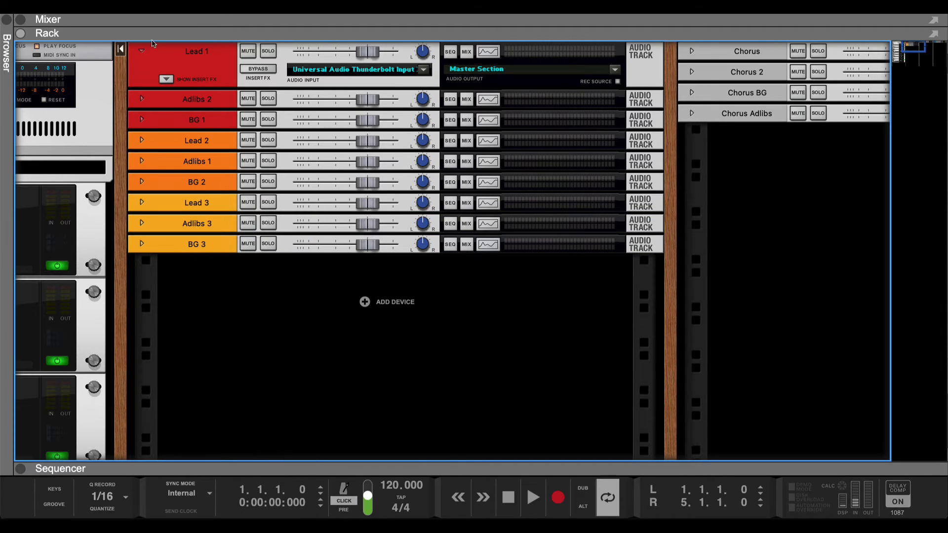
# Step: Show Lead 1's insert effects briefly, hide them again and fold the Lead 1 track
pyautogui.click(174, 79)
pyautogui.click(166, 79)
pyautogui.click(167, 79)
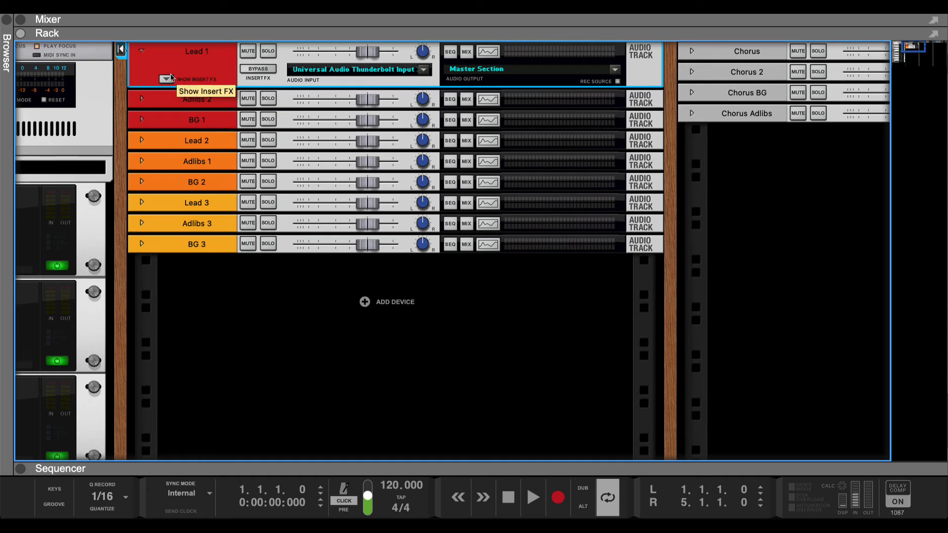
pyautogui.click(141, 51)
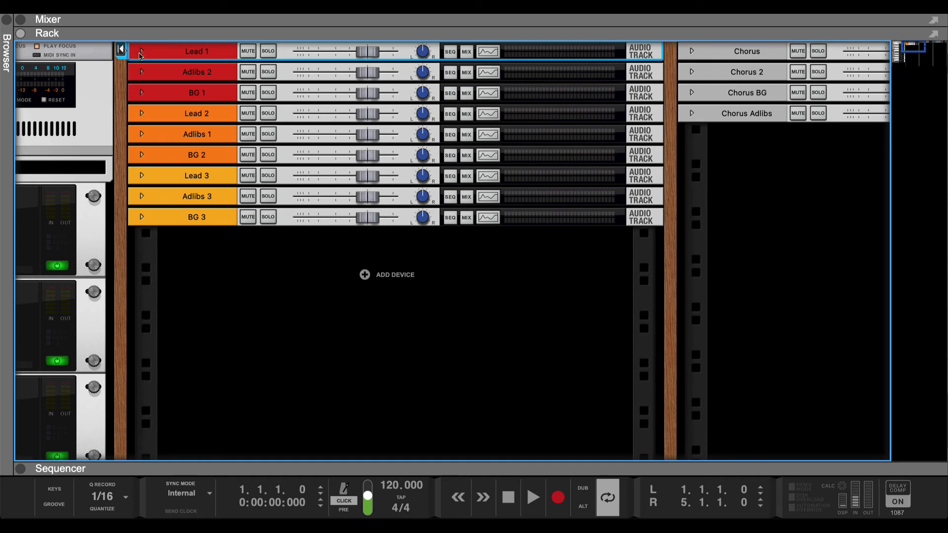
# Step: Route all tracks from Lead 1 through BG 3 to a new output bus and name it LEAD BUS
pyautogui.keyDown('shift'); pyautogui.click(198, 221); pyautogui.keyUp('shift')
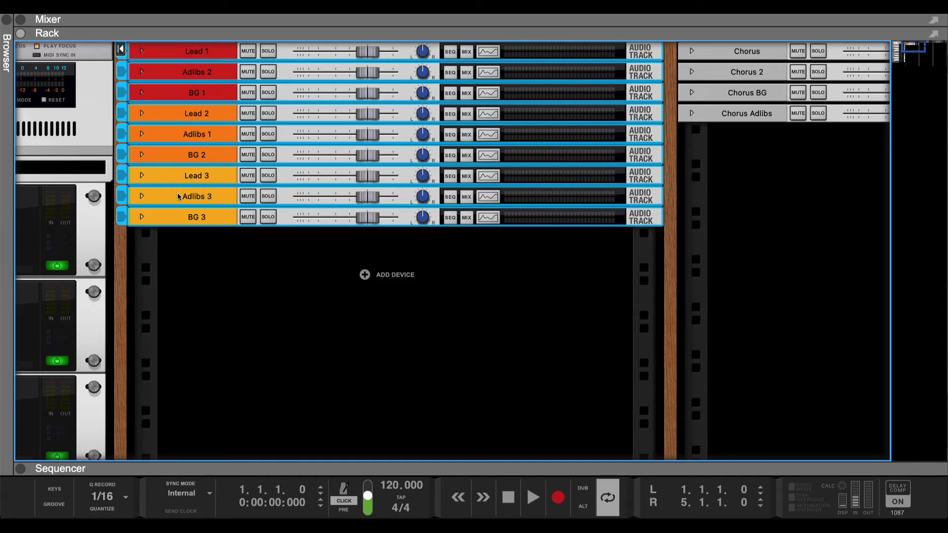
pyautogui.rightClick(188, 225)
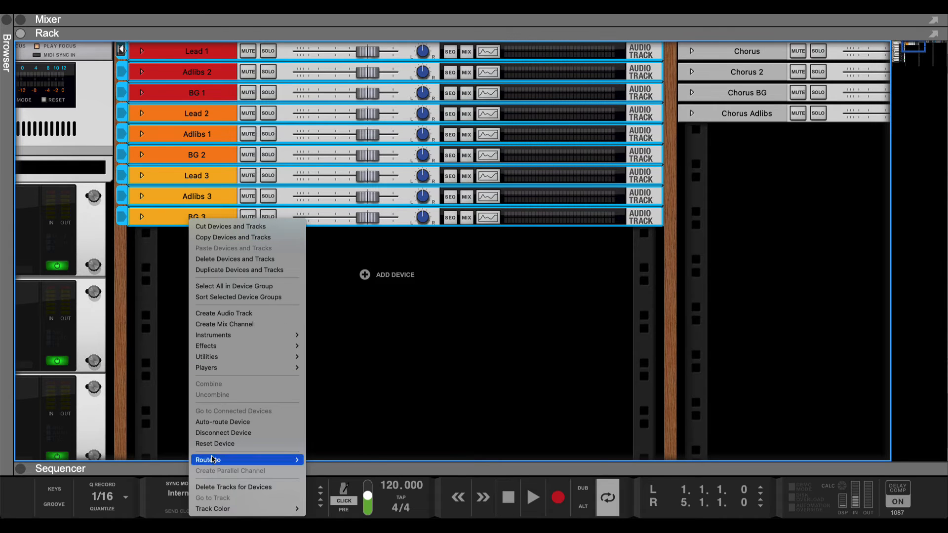
pyautogui.moveTo(214, 461)
pyautogui.click(336, 459)
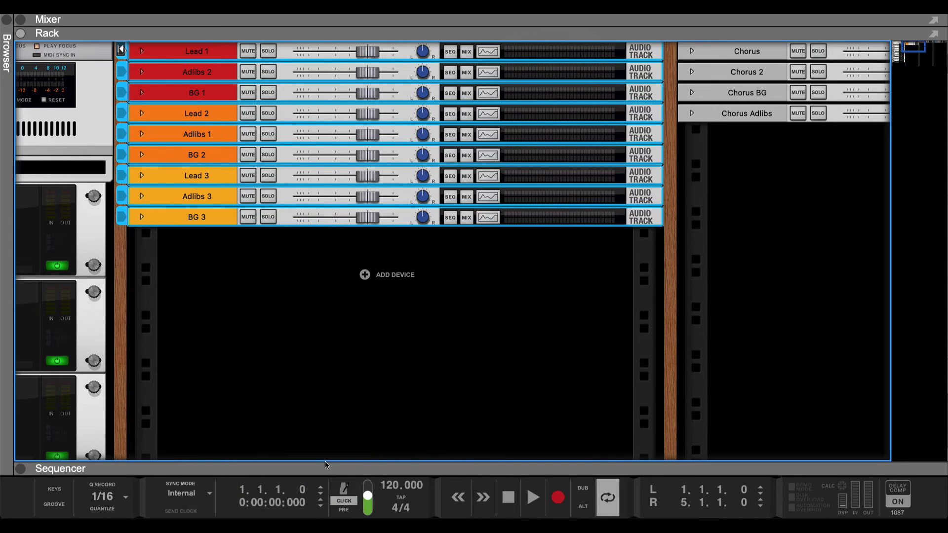
pyautogui.doubleClick(197, 233)
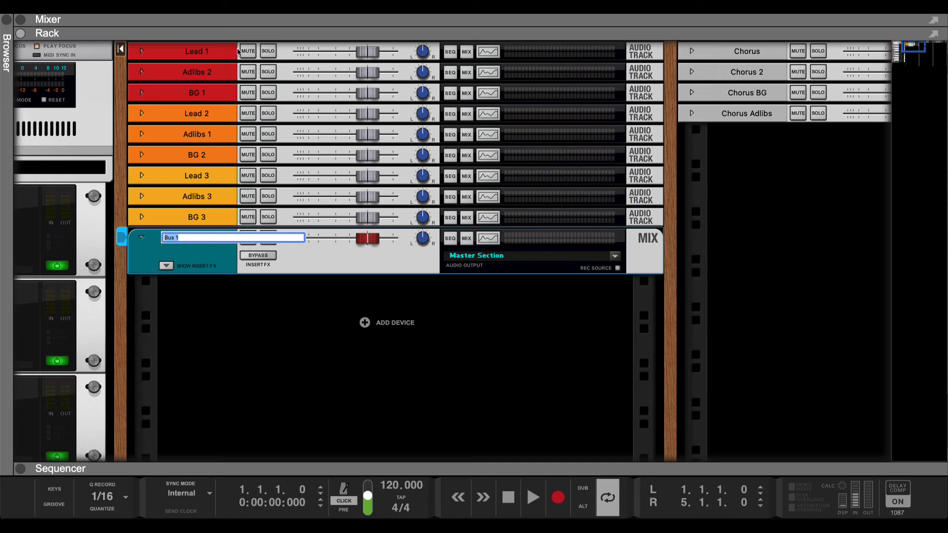
pyautogui.write('LEAD BUS')
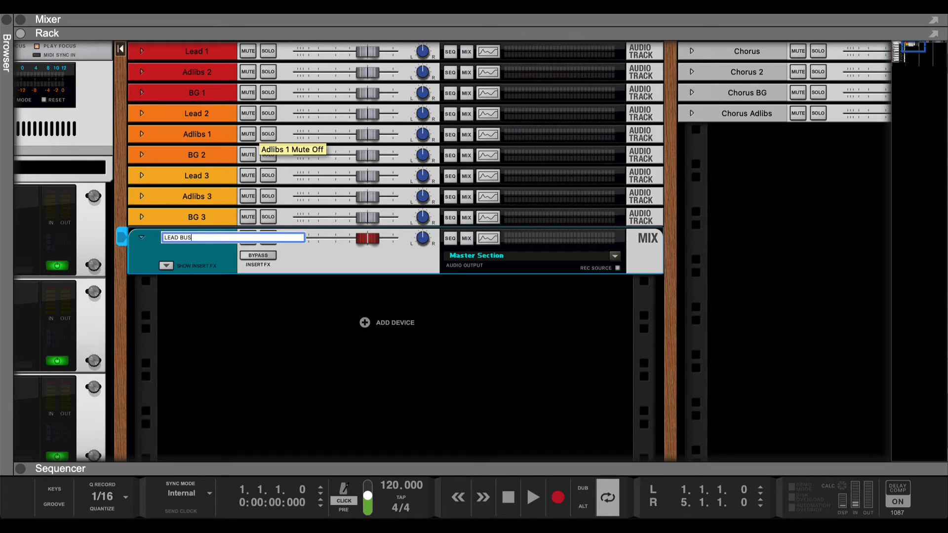
pyautogui.press('Return')
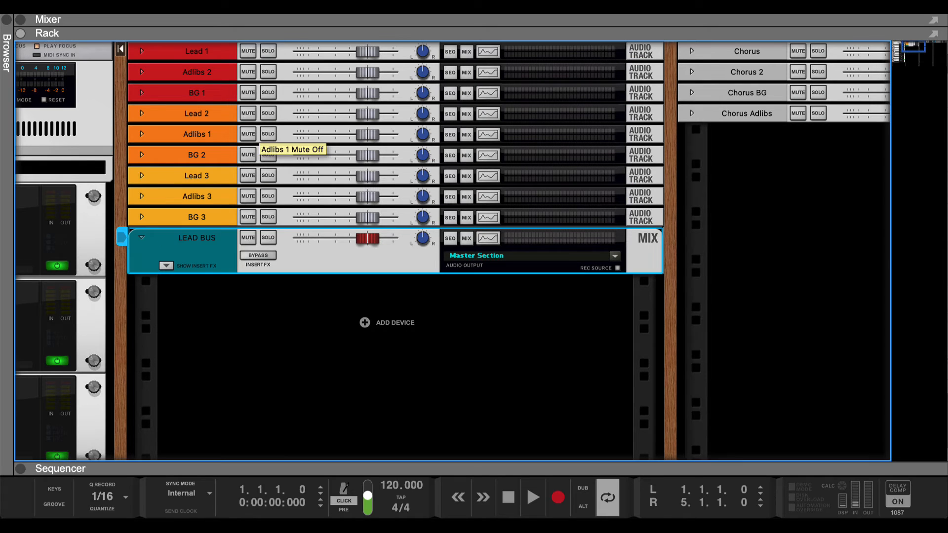
# Step: Route the four tracks from Chorus through Chorus Adlibs to a new output bus and name it CHORUS BUS
pyautogui.hscroll(5, 445, 277)
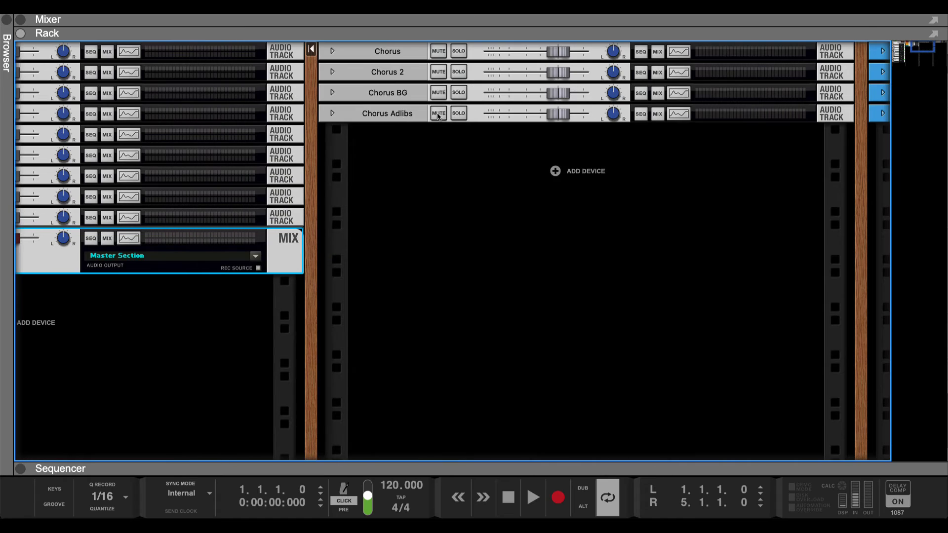
pyautogui.click(400, 117)
pyautogui.keyDown('shift'); pyautogui.click(394, 51); pyautogui.keyUp('shift')
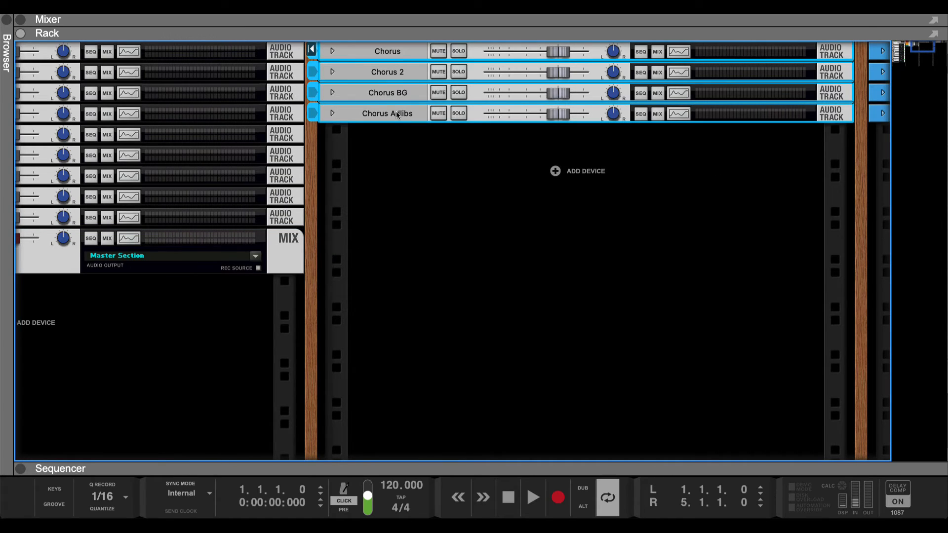
pyautogui.press('super+g')
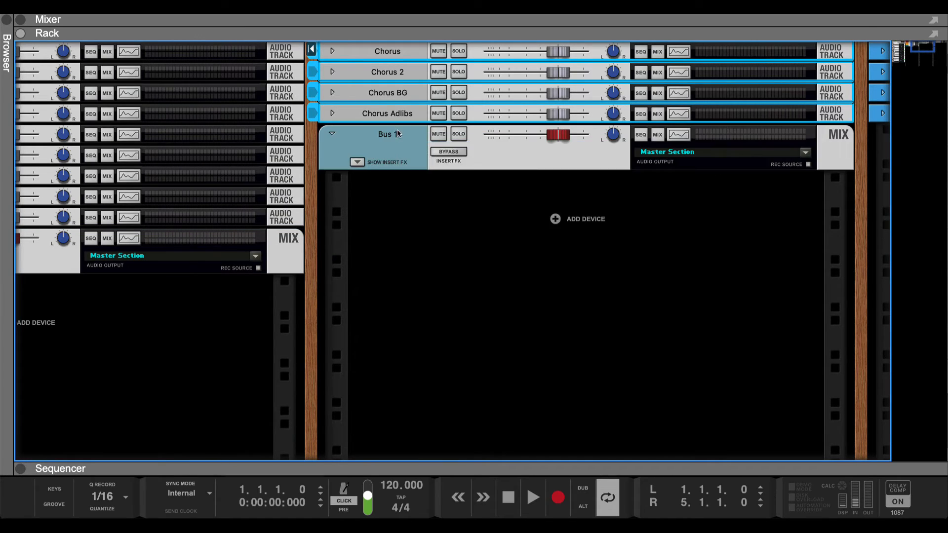
pyautogui.doubleClick(396, 133)
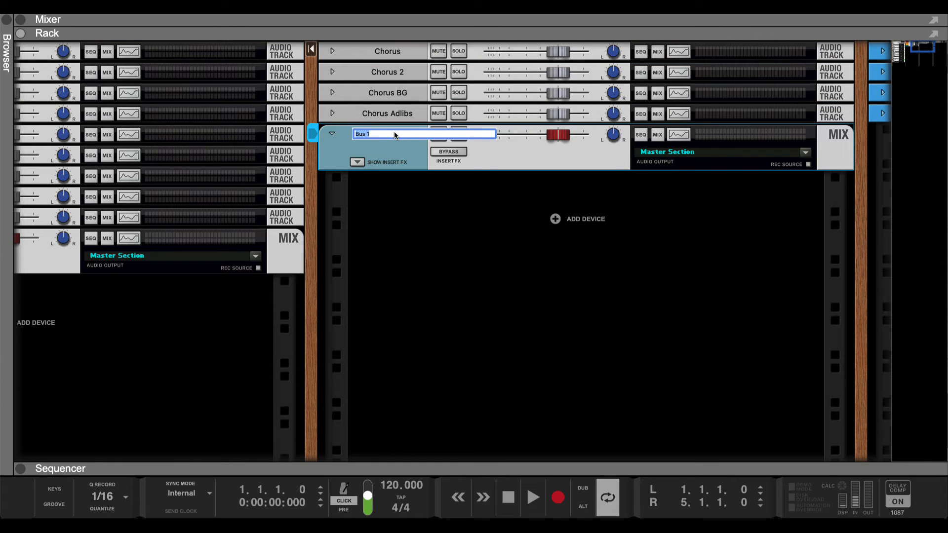
pyautogui.write('CHORUS BUS')
pyautogui.press('Return')
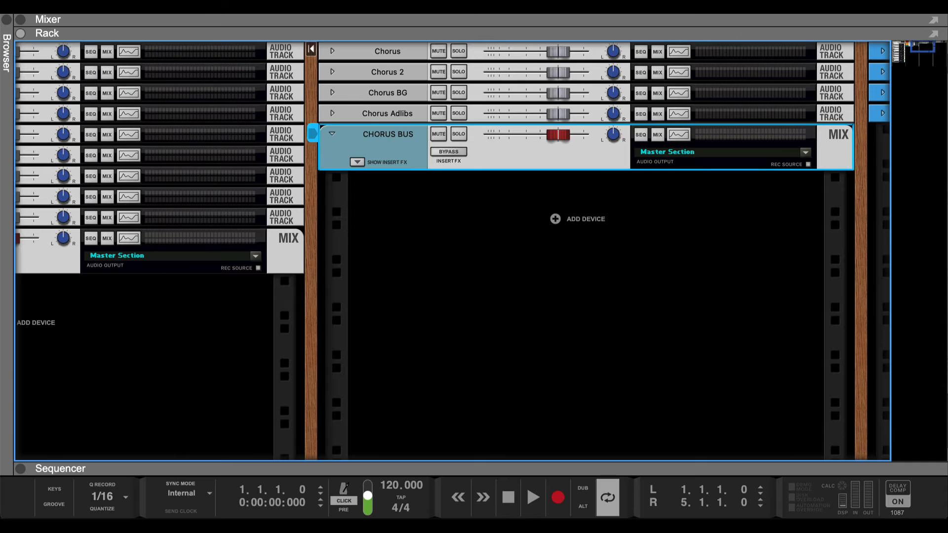
# Step: Set the track color of the LEAD BUS channel to Graphite
pyautogui.hscroll(-8, 303, 248)
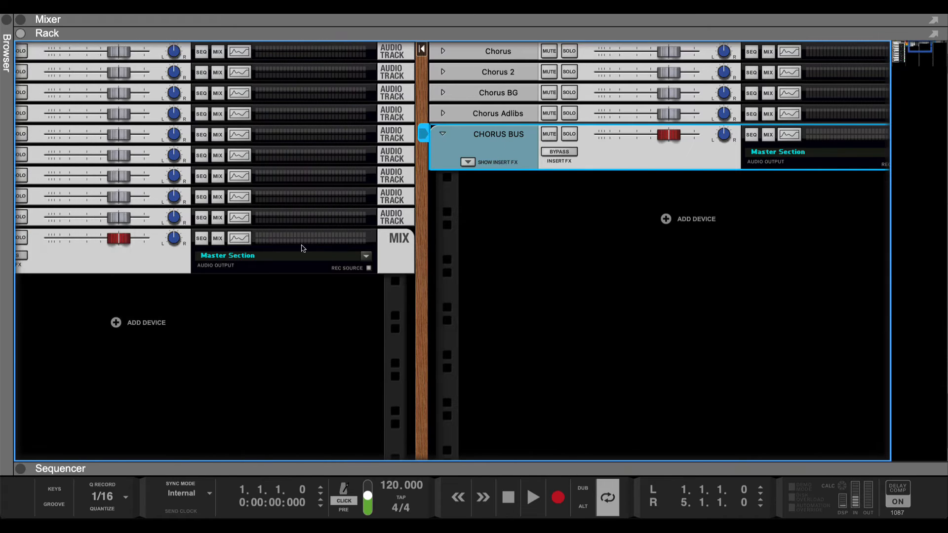
pyautogui.rightClick(203, 243)
pyautogui.moveTo(249, 508)
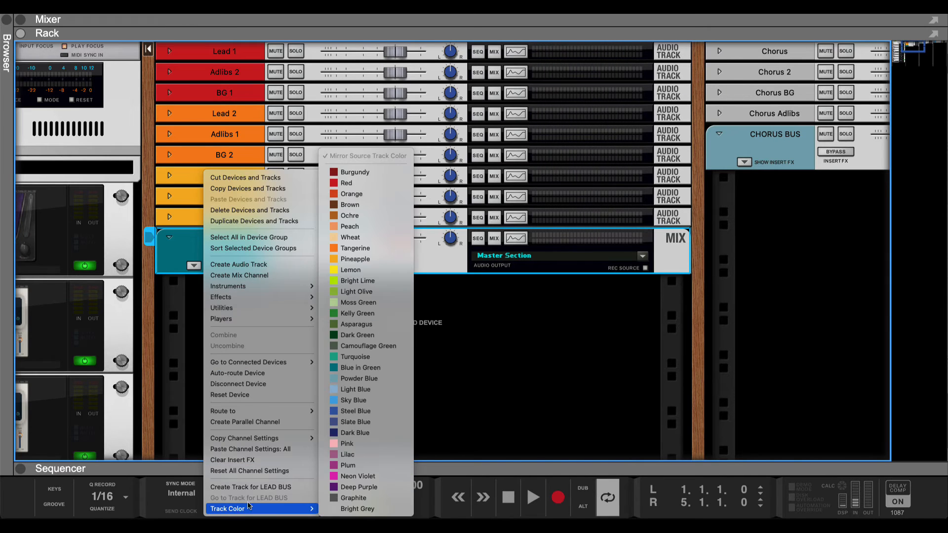
pyautogui.click(379, 502)
# Step: Set the track color of the CHORUS BUS channel to Graphite
pyautogui.rightClick(777, 154)
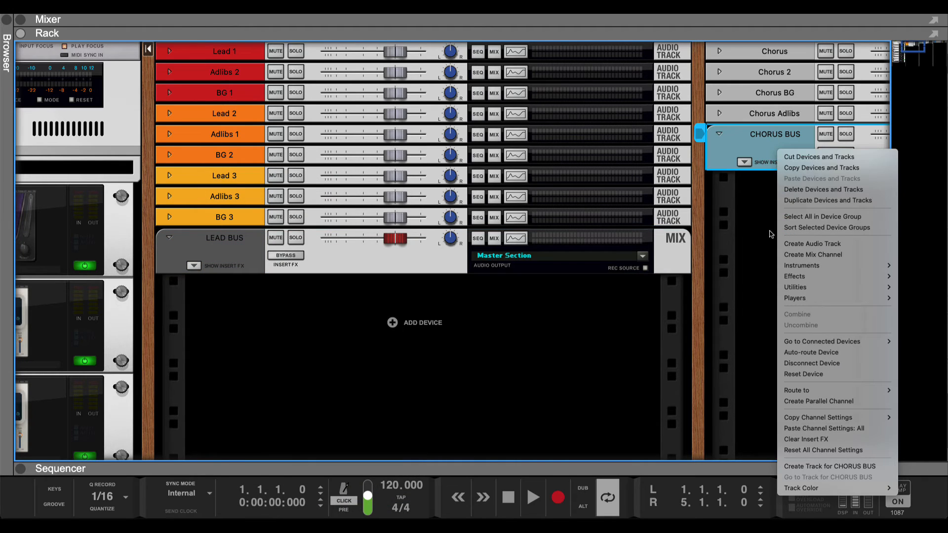
pyautogui.moveTo(801, 488)
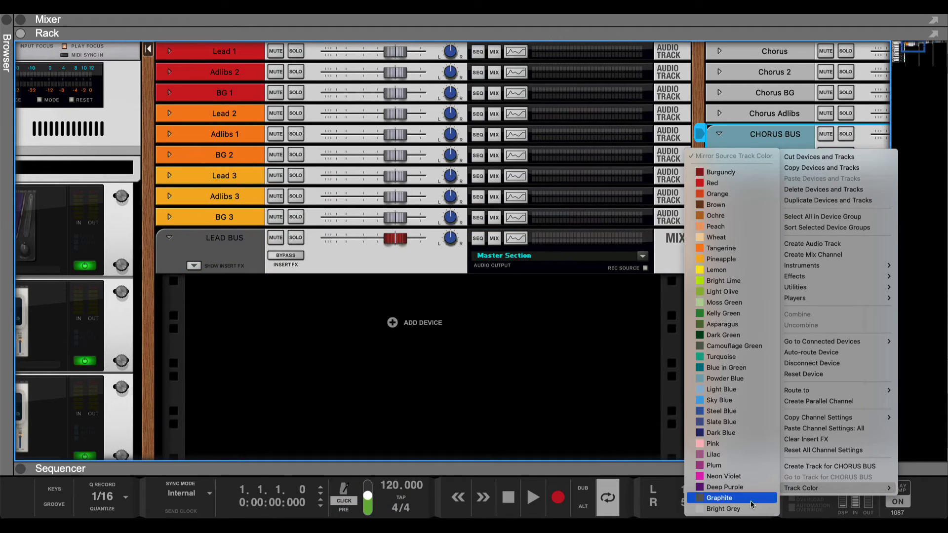
pyautogui.click(717, 506)
# Step: Route the four tracks H1 through H4 to a new output bus and name it HARMONY BUS
pyautogui.hscroll(10, 497, 314)
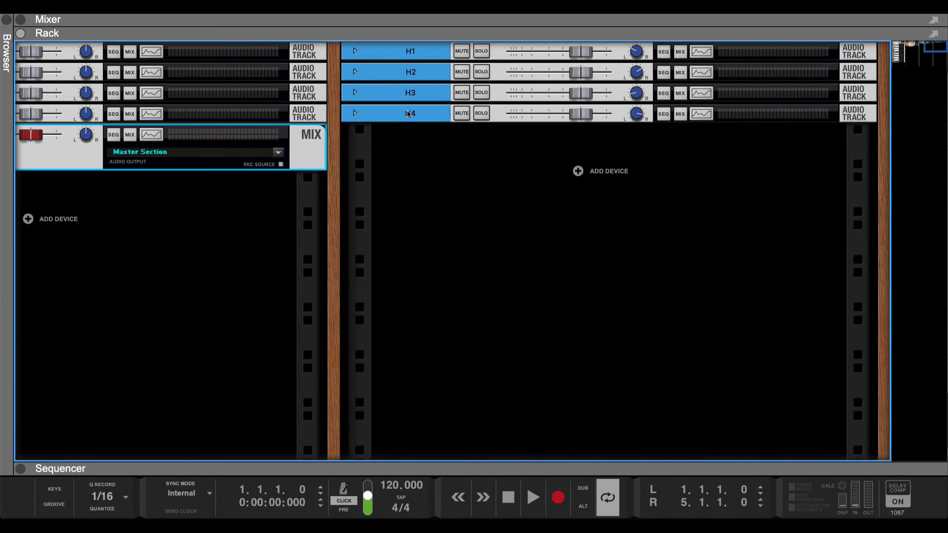
pyautogui.click(408, 111)
pyautogui.keyDown('shift'); pyautogui.click(410, 55); pyautogui.keyUp('shift')
pyautogui.press('super+g')
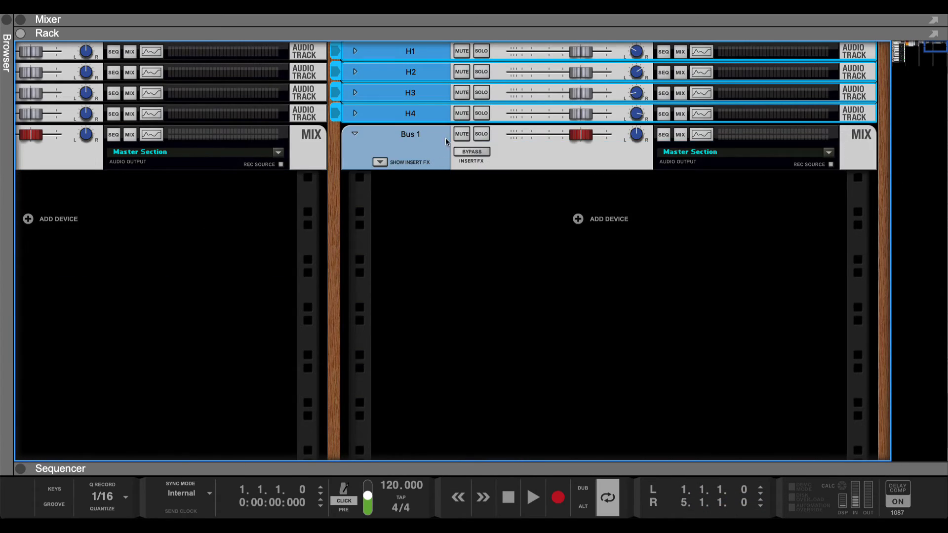
pyautogui.doubleClick(403, 135)
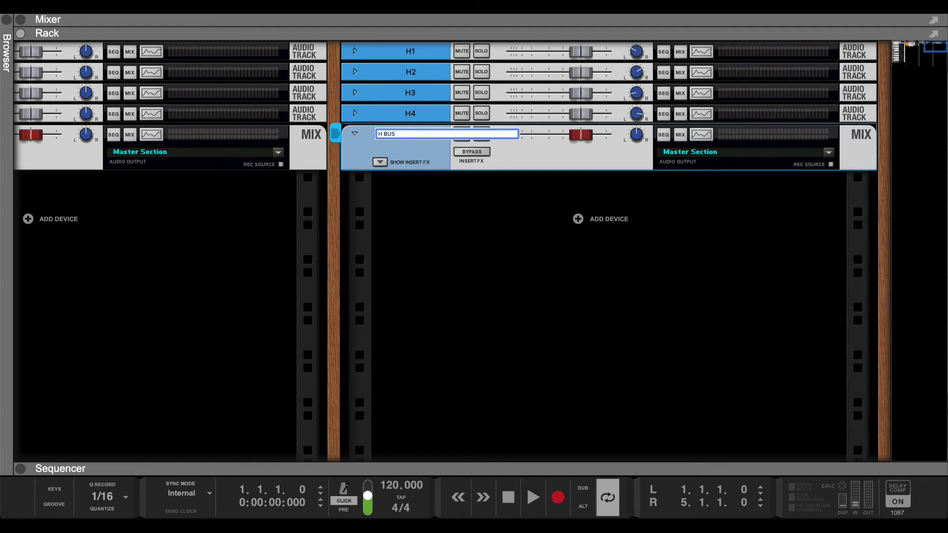
pyautogui.press('Return')
pyautogui.doubleClick(395, 137)
pyautogui.click(382, 136)
pyautogui.write('ARMONY')
pyautogui.press('Return')
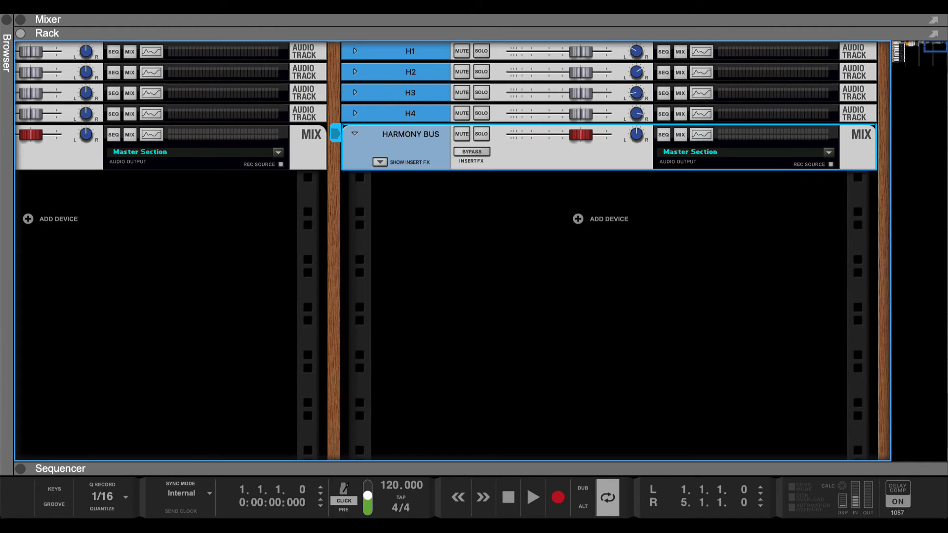
# Step: Set the track color of the HARMONY BUS channel to Graphite
pyautogui.rightClick(389, 144)
pyautogui.click(343, 160)
pyautogui.rightClick(396, 150)
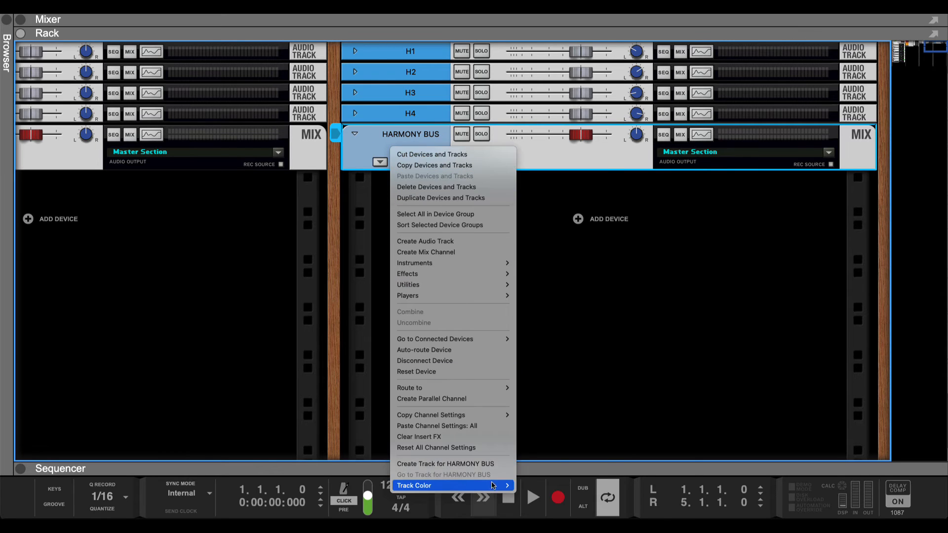
pyautogui.moveTo(444, 487)
pyautogui.click(548, 497)
pyautogui.click(348, 258)
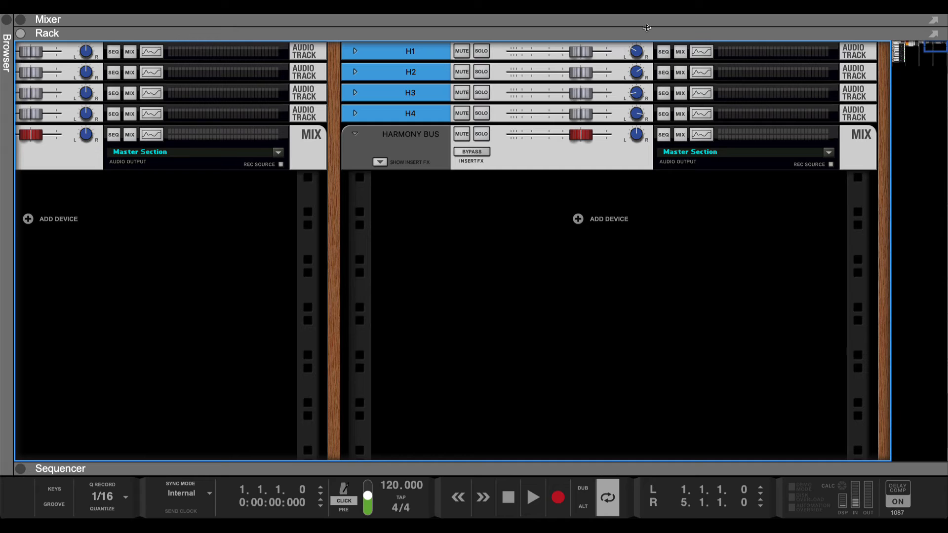
# Step: Look over the chorus, harmony and lead columns in the rack and the full track list in the sequencer
pyautogui.hscroll(-4, 394, 119)
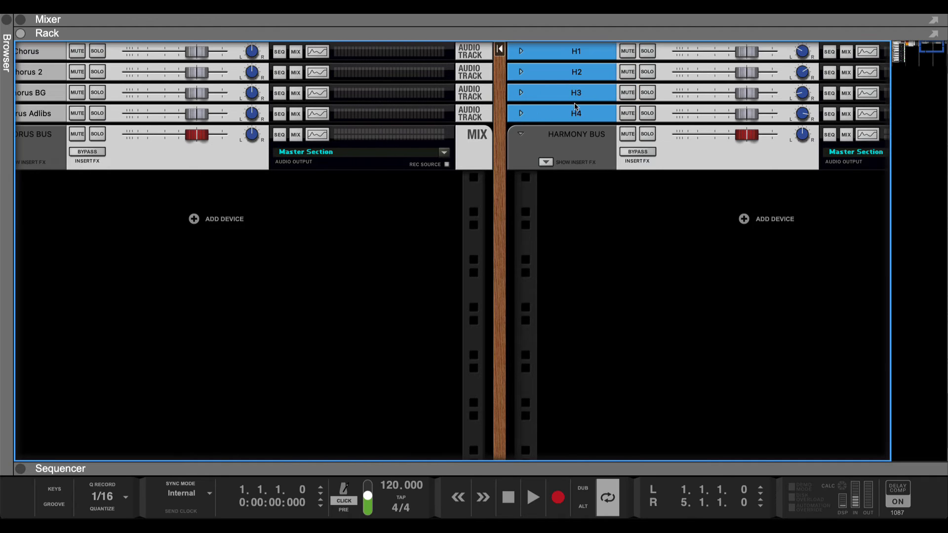
pyautogui.hscroll(3, 578, 101)
pyautogui.hscroll(-15, 445, 155)
pyautogui.hscroll(-3, 312, 303)
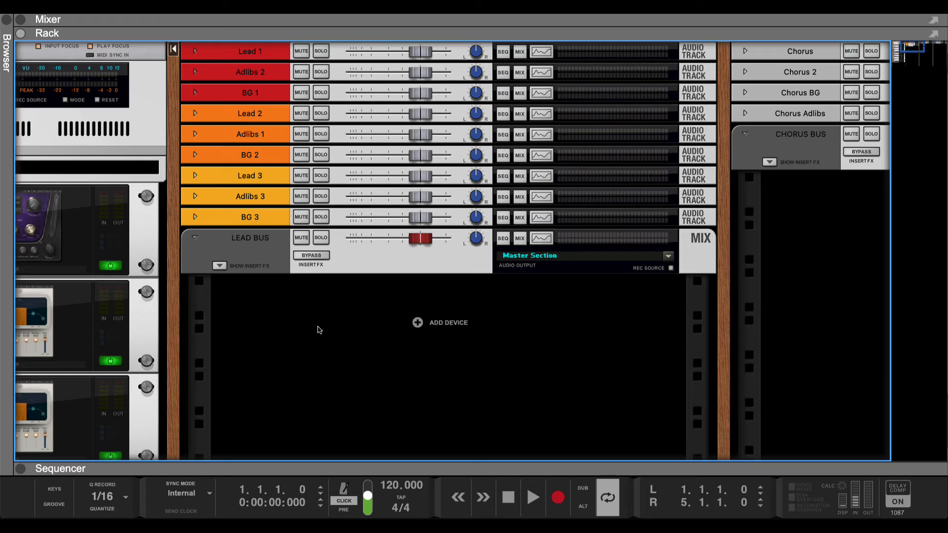
pyautogui.hscroll(-6, 312, 395)
pyautogui.doubleClick(294, 474)
pyautogui.scroll(-8, 130, 252)
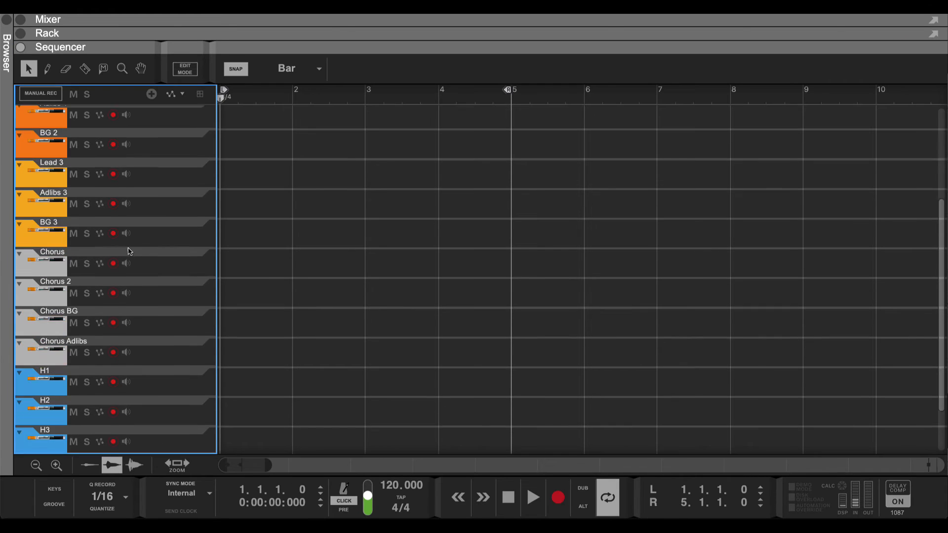
pyautogui.scroll(8, 134, 237)
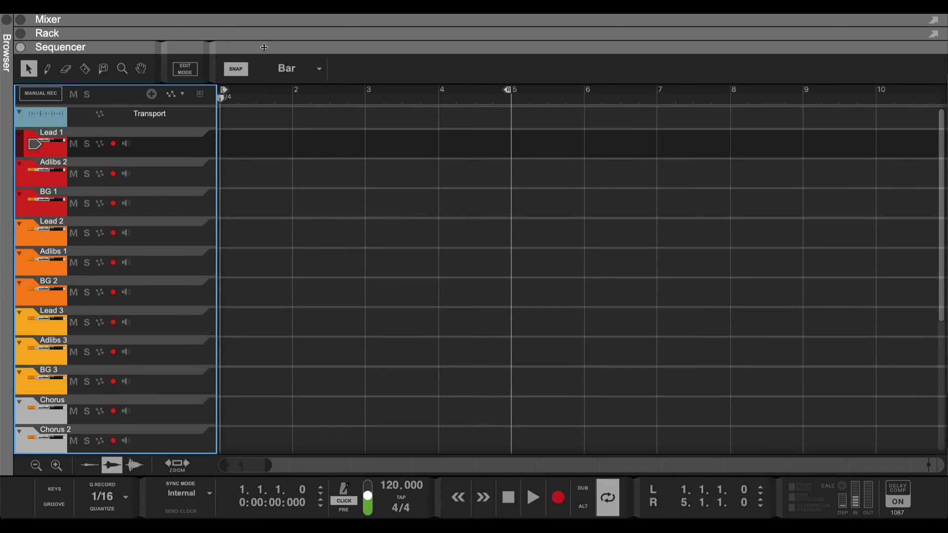
# Step: Create a new audio track below the LEAD BUS and enlarge the rack to full height
pyautogui.doubleClick(325, 43)
pyautogui.hscroll(3, 423, 211)
pyautogui.rightClick(575, 312)
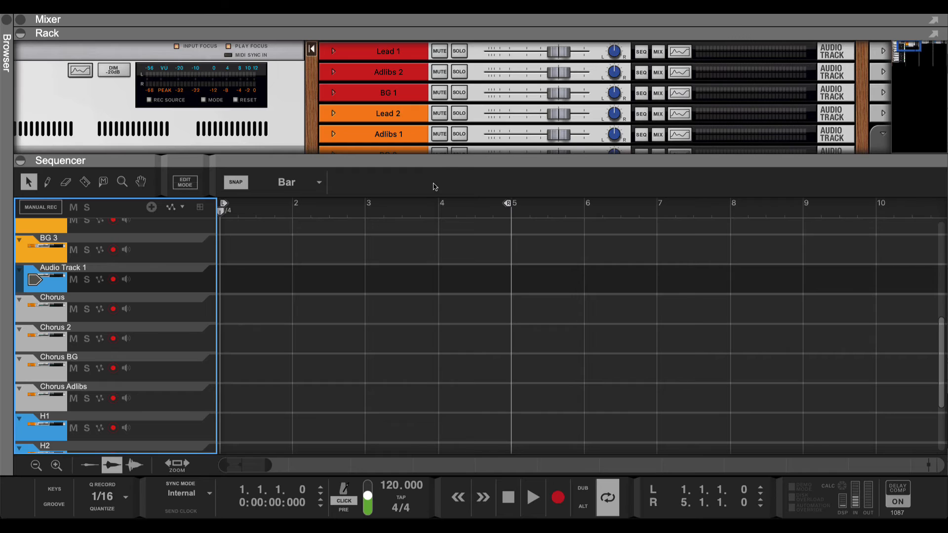
pyautogui.moveTo(432, 162); pyautogui.dragTo(379, 513)
pyautogui.click(358, 372)
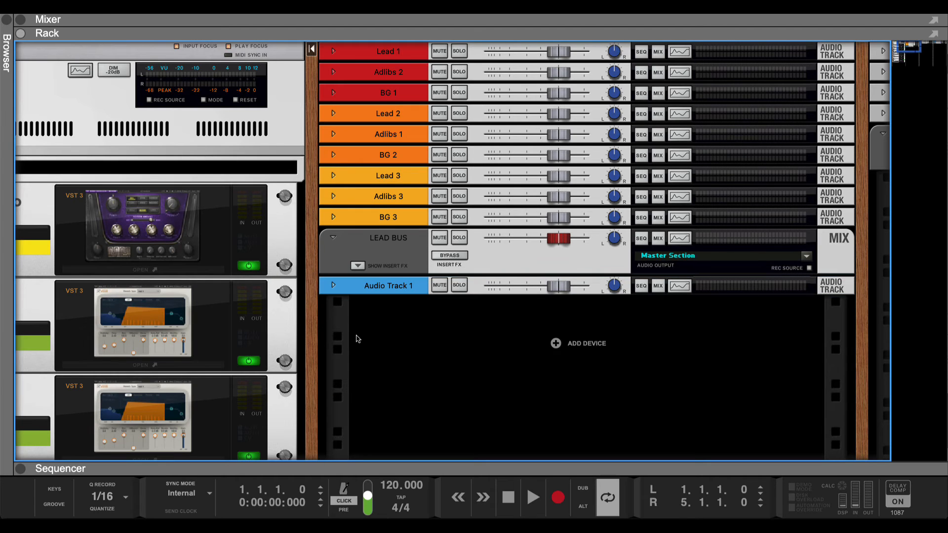
# Step: Rename the new audio track RECORD and set its track color to Turquoise
pyautogui.doubleClick(386, 286)
pyautogui.write('RE')
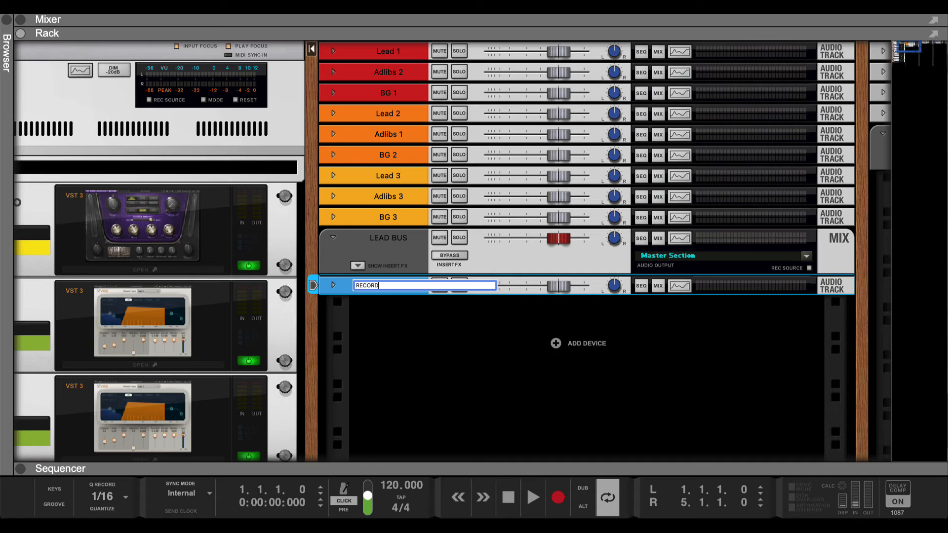
pyautogui.write('CORD')
pyautogui.press('Return')
pyautogui.rightClick(396, 280)
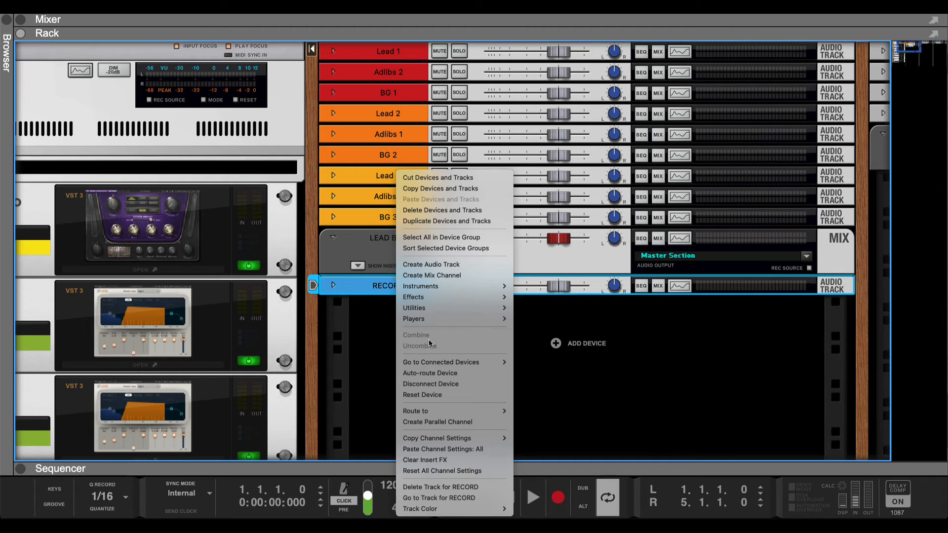
pyautogui.moveTo(435, 509)
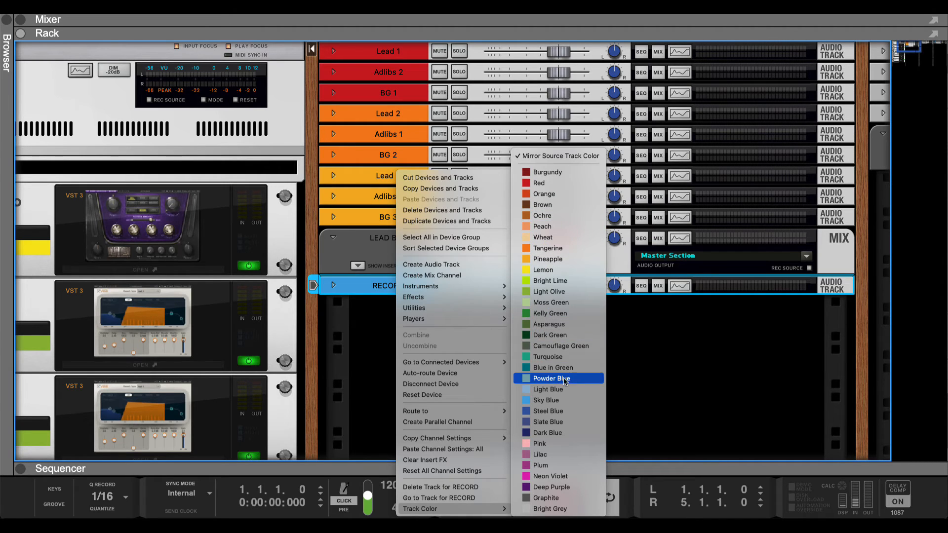
pyautogui.click(563, 358)
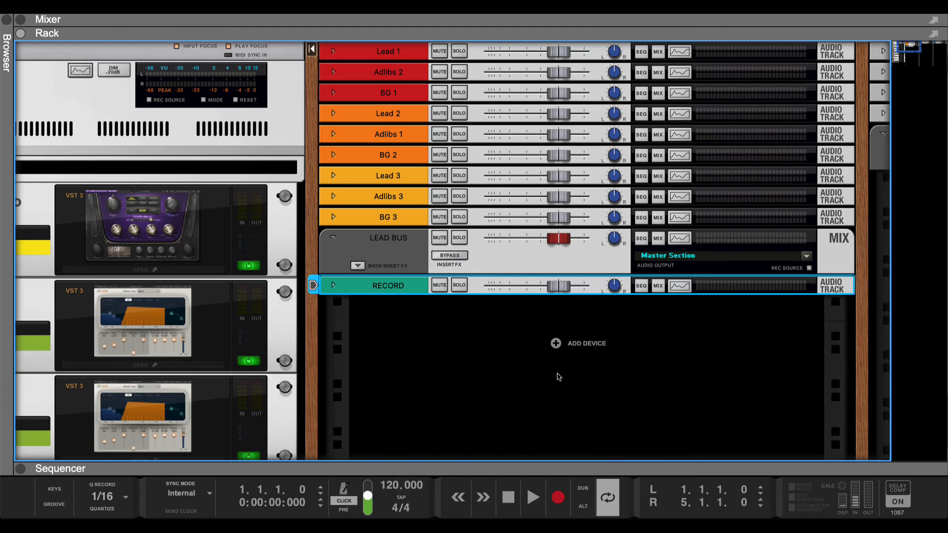
# Step: Move the RECORD track into its own rack column before the lead tracks and unfold it with its insert effects shown
pyautogui.click(412, 293)
pyautogui.moveTo(379, 287); pyautogui.dragTo(307, 79)
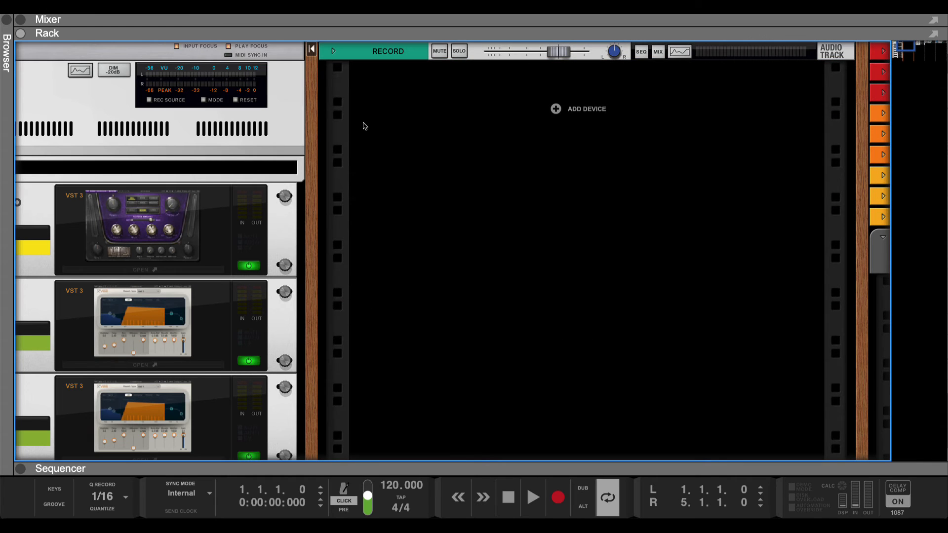
pyautogui.click(333, 51)
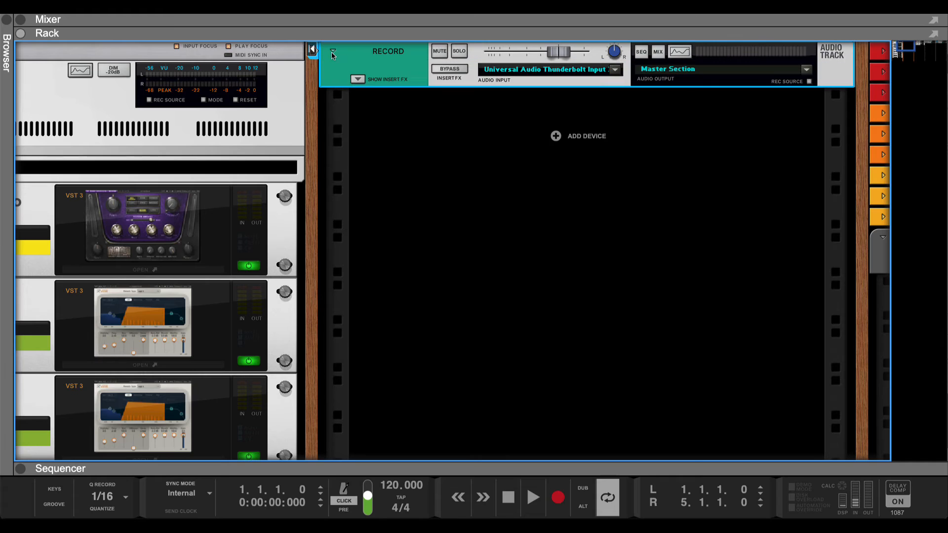
pyautogui.click(357, 79)
pyautogui.hscroll(4, 430, 166)
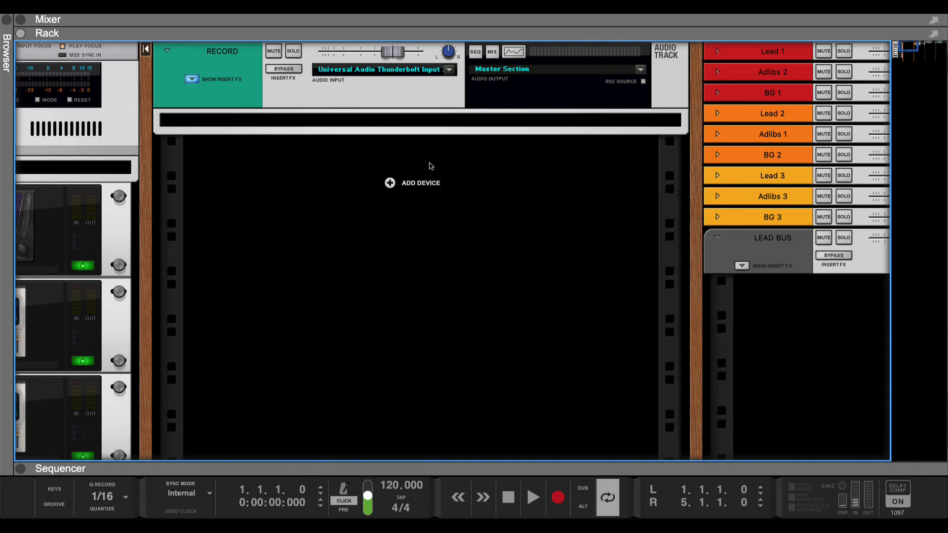
# Step: Paste all the copied channel settings, including the insert effects, onto the RECORD track
pyautogui.click(356, 124)
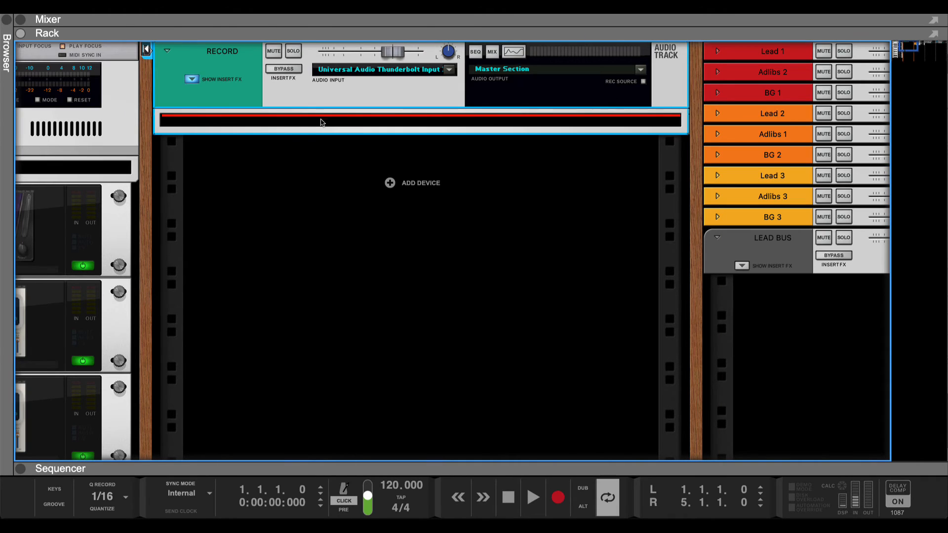
pyautogui.rightClick(244, 72)
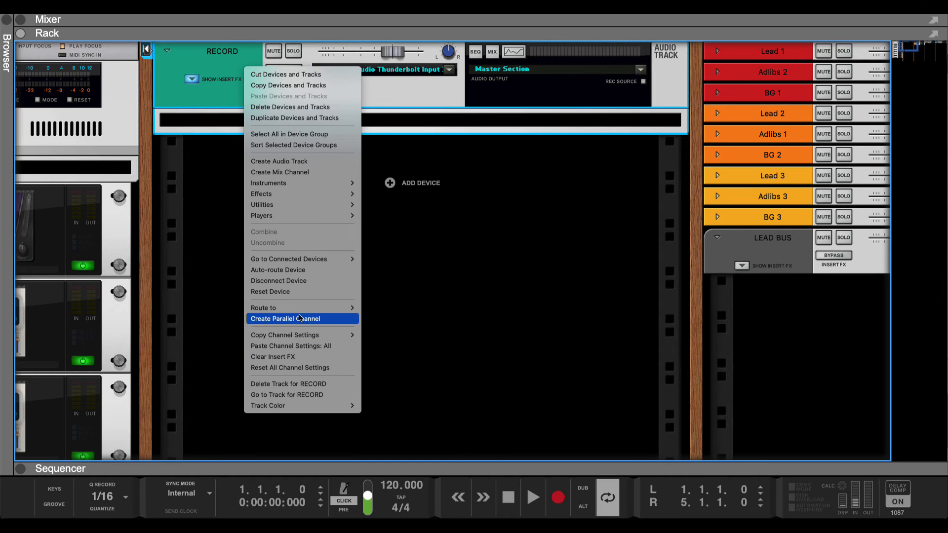
pyautogui.click(301, 346)
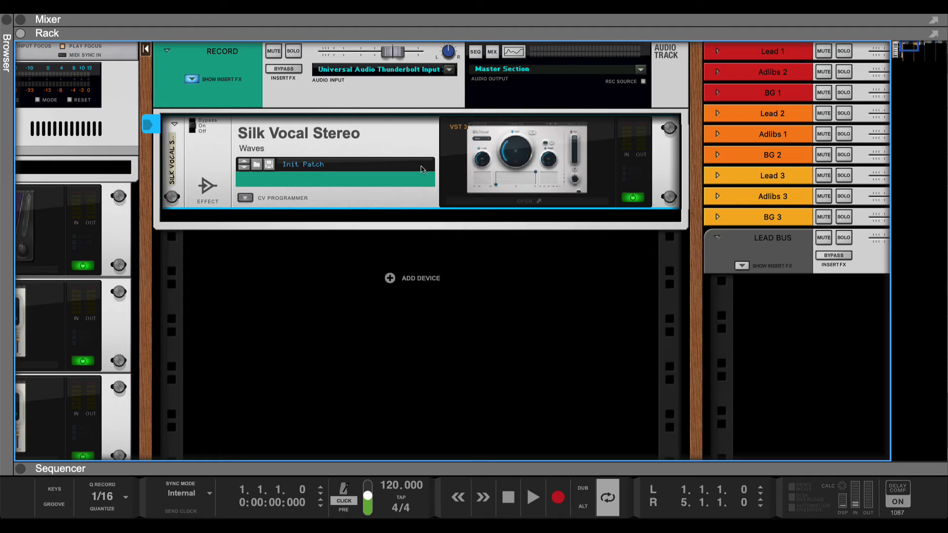
# Step: Open the Silk Vocal Stereo insert on the RECORD track to check its settings, and close its window again
pyautogui.click(269, 304)
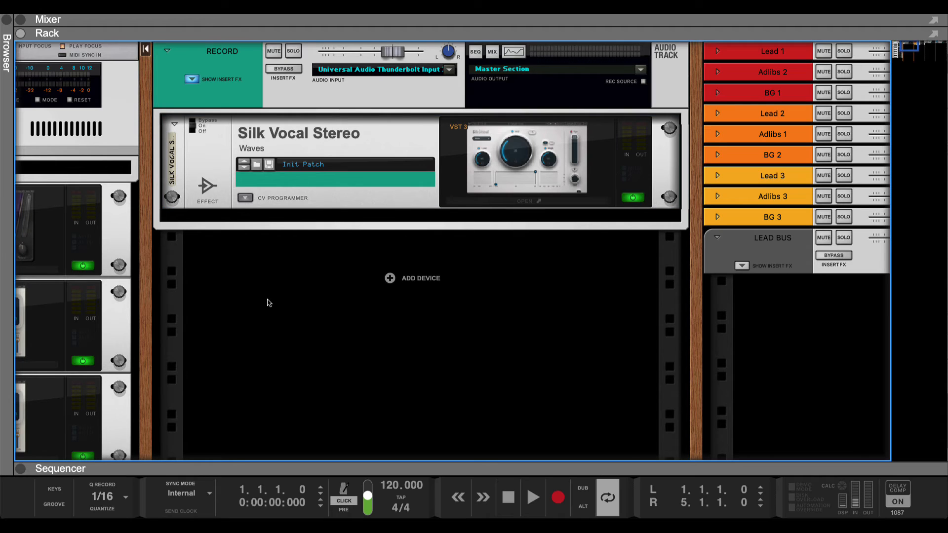
pyautogui.click(263, 157)
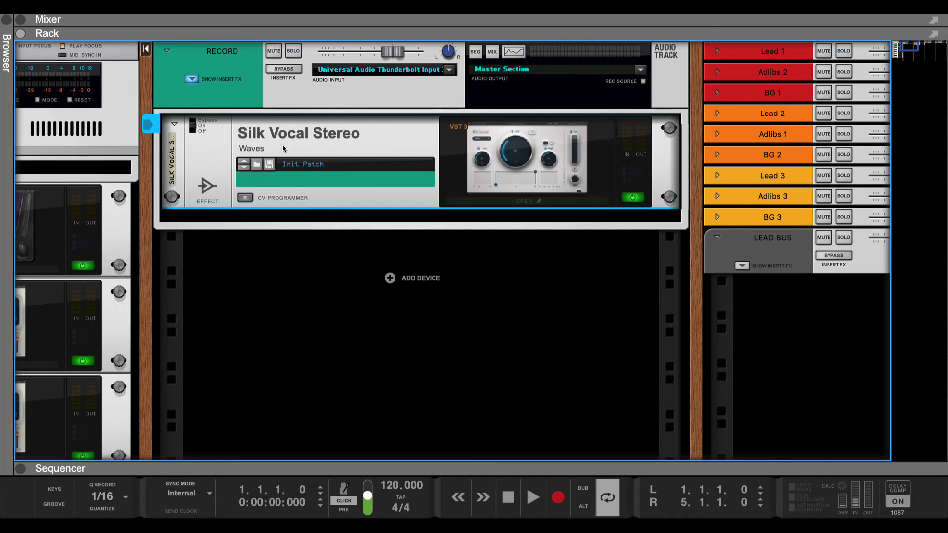
pyautogui.click(543, 199)
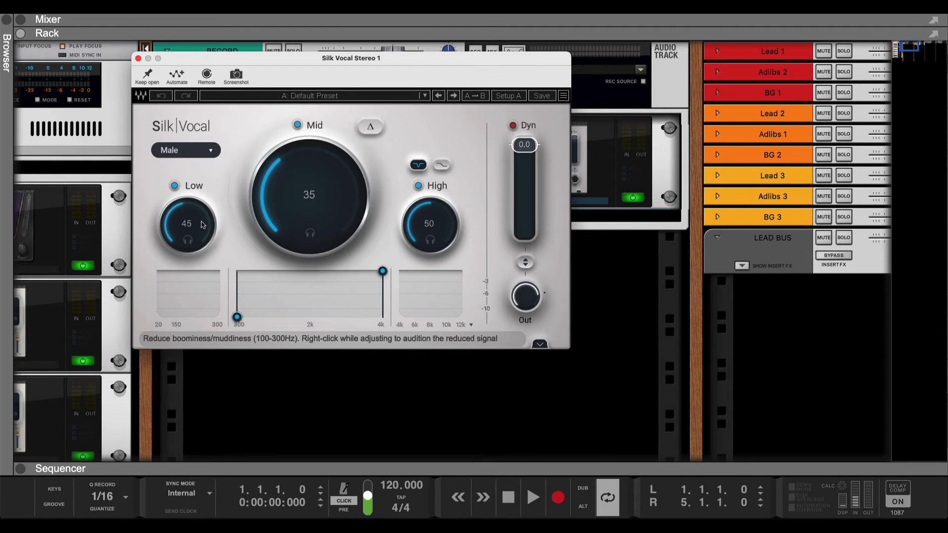
pyautogui.click(139, 58)
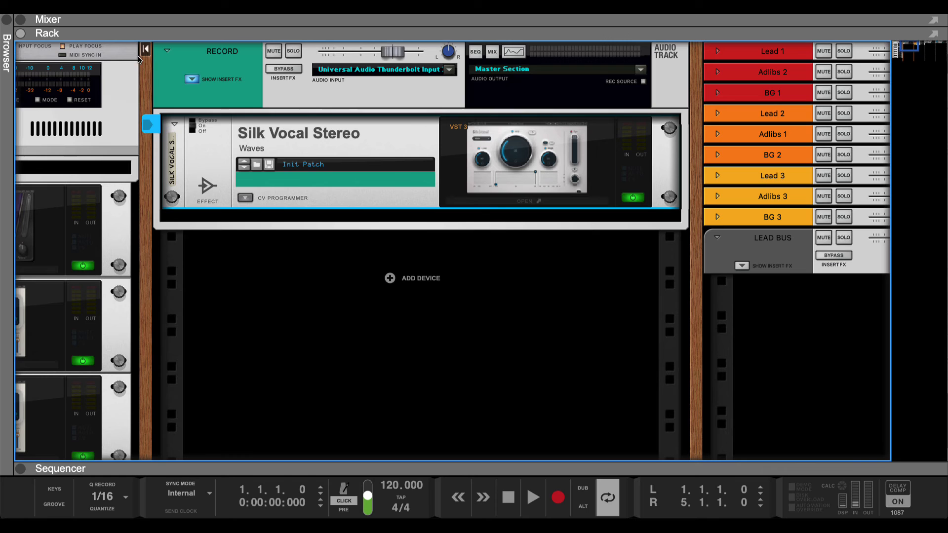
pyautogui.click(229, 281)
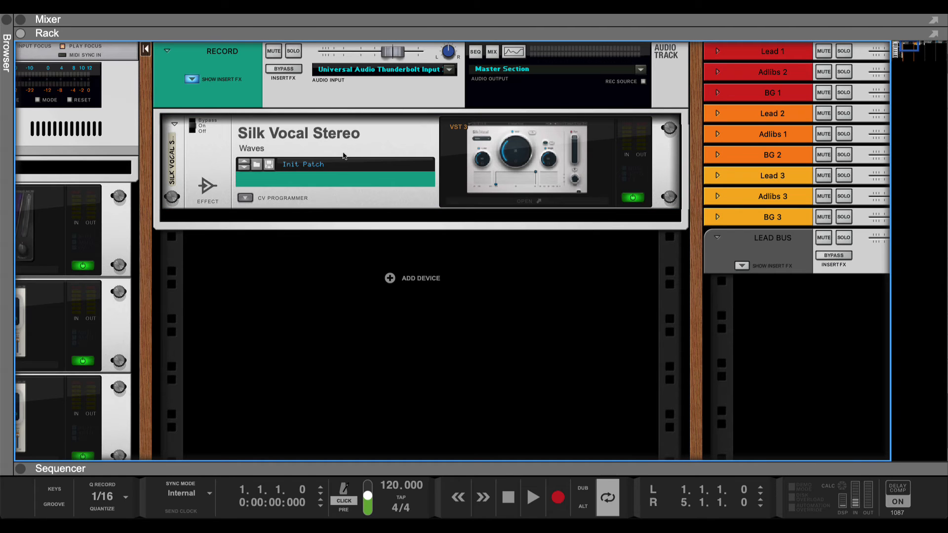
pyautogui.click(358, 154)
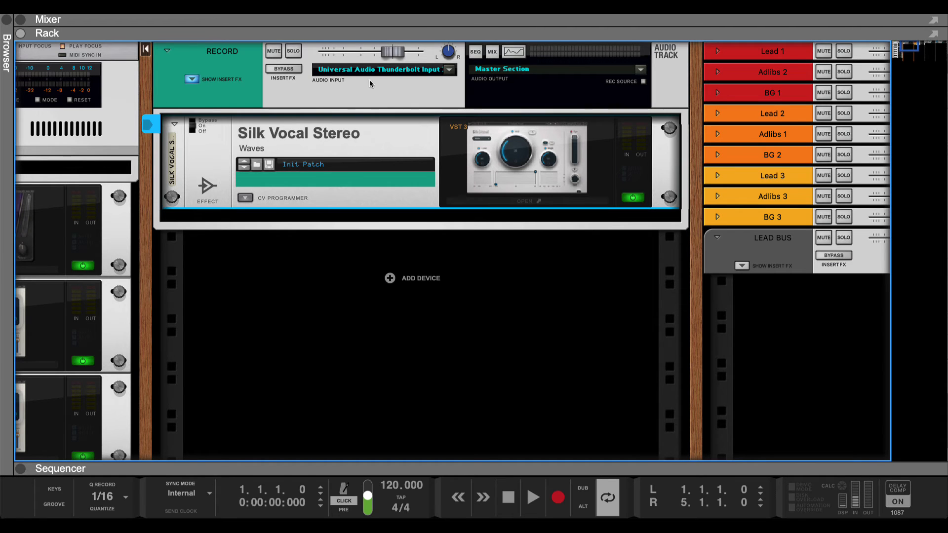
# Step: On the RECORD mixer channel, enable send 2 (RVerb PLATE) at about -36 dB and send 1 (MANNY HALL) with a reduced level
pyautogui.click(487, 56)
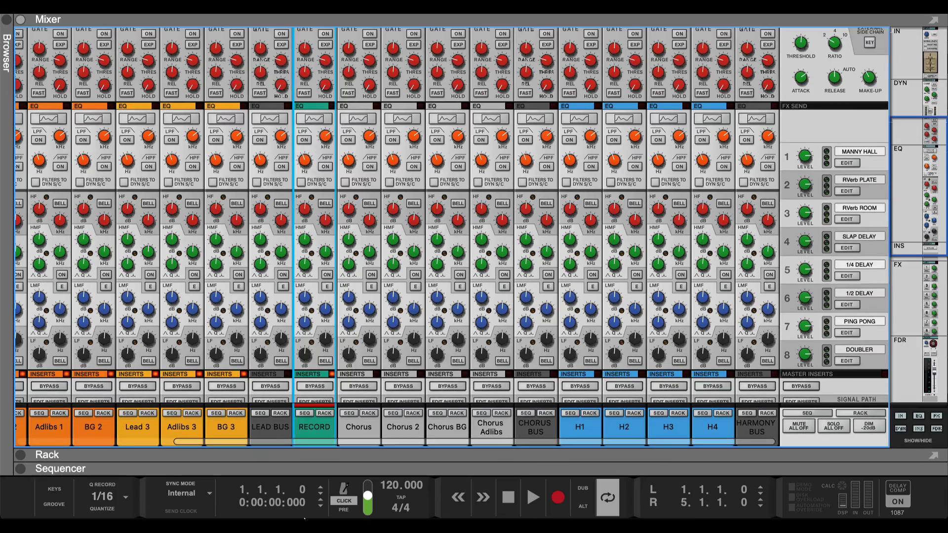
pyautogui.scroll(-5, 299, 321)
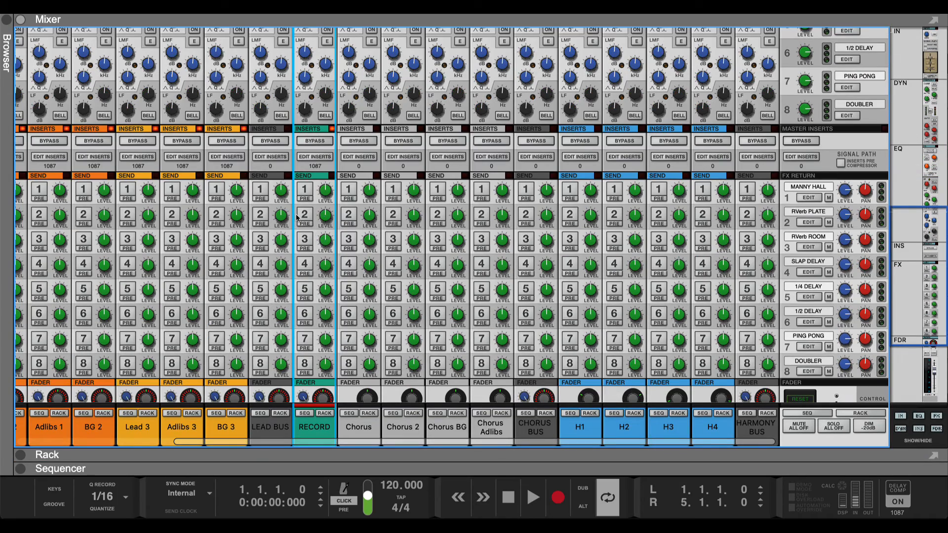
pyautogui.click(305, 216)
pyautogui.moveTo(325, 216); pyautogui.dragTo(324, 233)
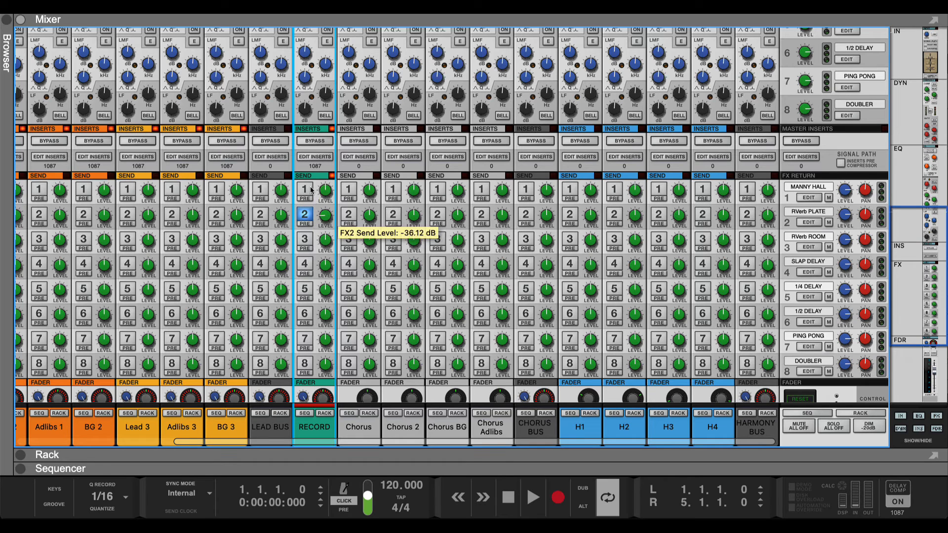
pyautogui.click(308, 190)
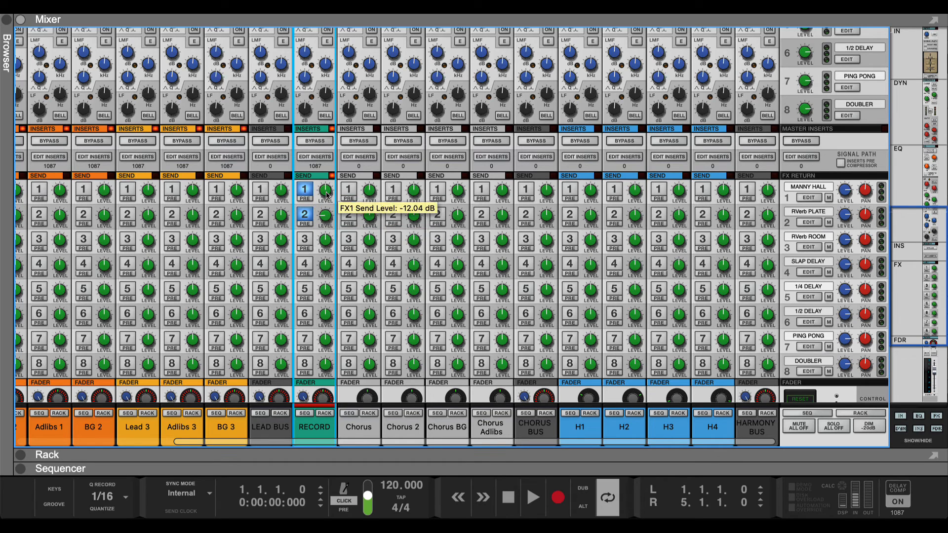
pyautogui.moveTo(327, 195); pyautogui.dragTo(326, 213)
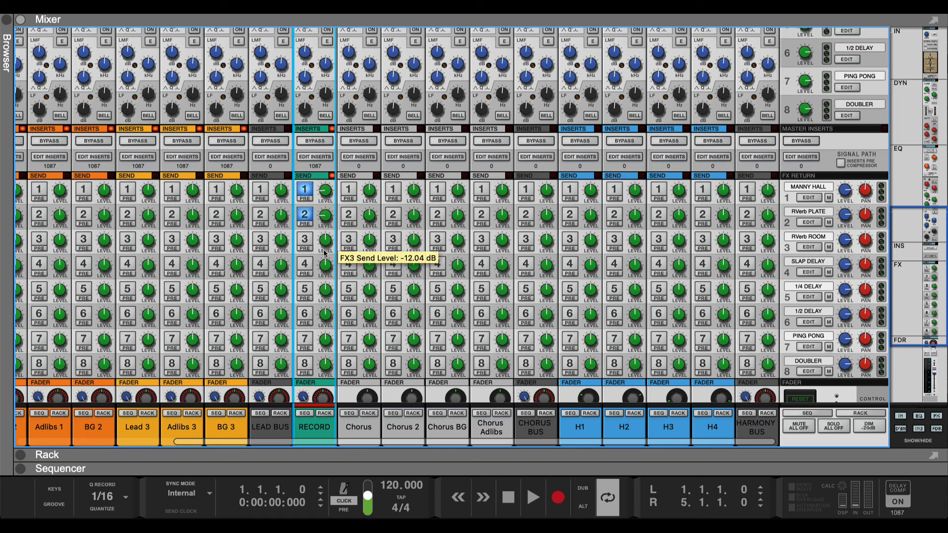
# Step: Record-enable the RECORD track in the sequencer and adjust its mixer channel's send 1 (MANNY HALL) level, briefly running playback
pyautogui.scroll(-3, 326, 345)
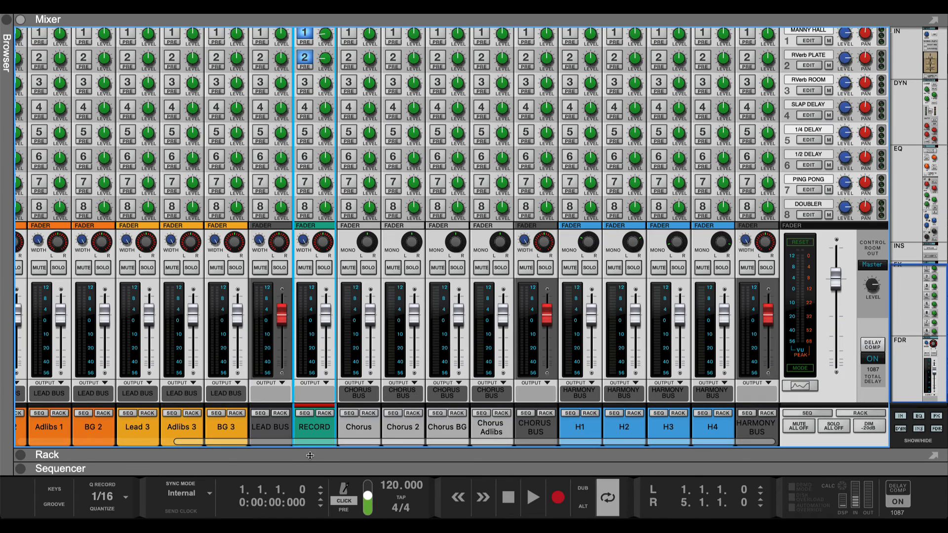
pyautogui.press('F7')
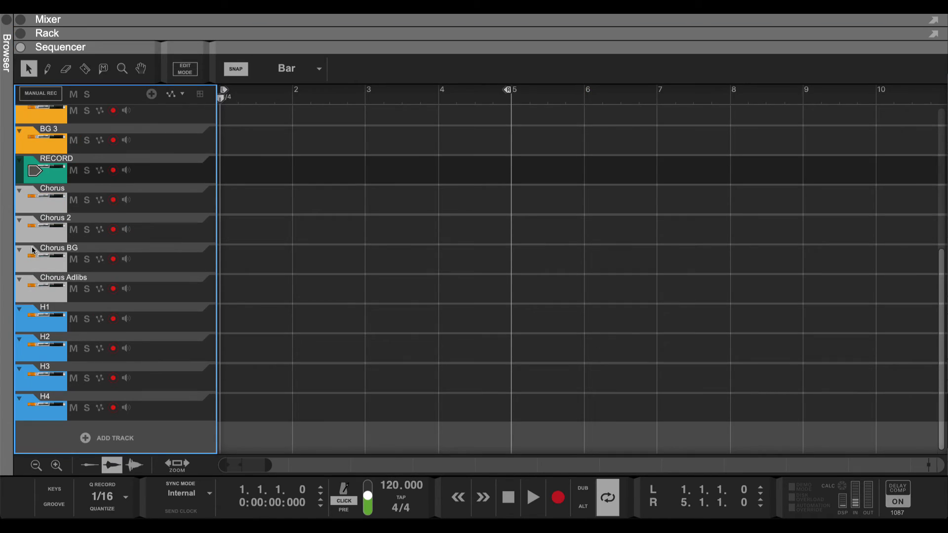
pyautogui.click(113, 172)
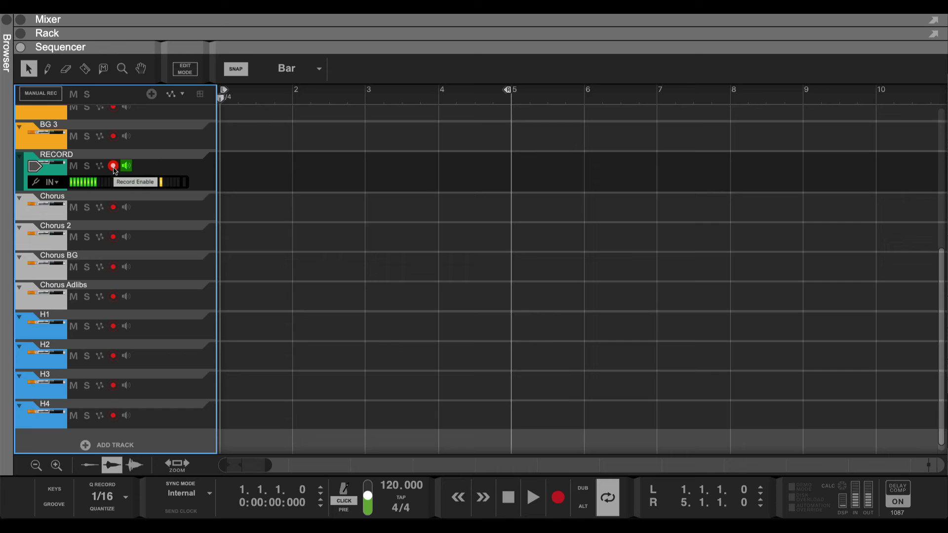
pyautogui.moveTo(258, 37); pyautogui.dragTo(279, 339)
pyautogui.scroll(5, 312, 93)
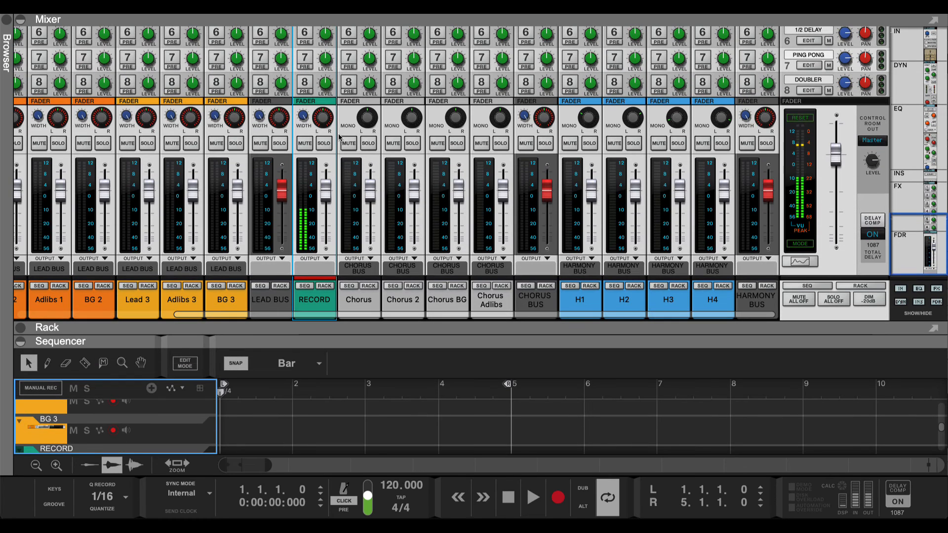
pyautogui.scroll(5, 312, 93)
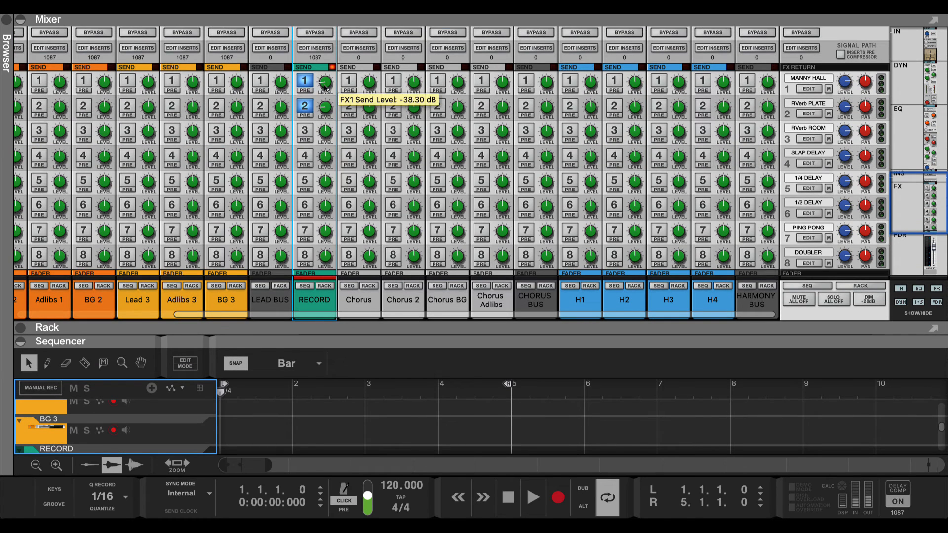
pyautogui.moveTo(325, 86); pyautogui.dragTo(325, 72)
pyautogui.press('space')
pyautogui.press('space')
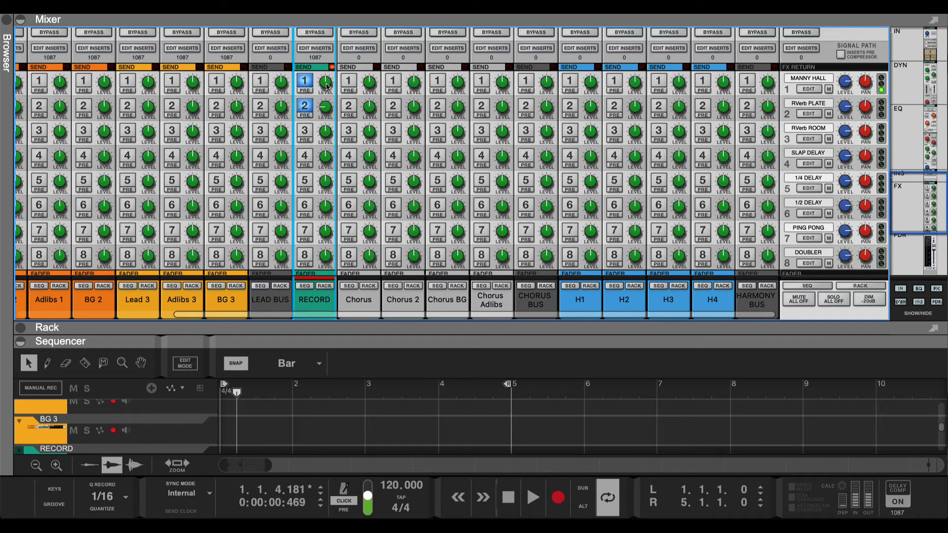
# Step: Try send 5 (1/4 DELAY) on the RECORD channel, and turn off record enable on the RECORD track
pyautogui.moveTo(326, 87)
pyautogui.click(305, 183)
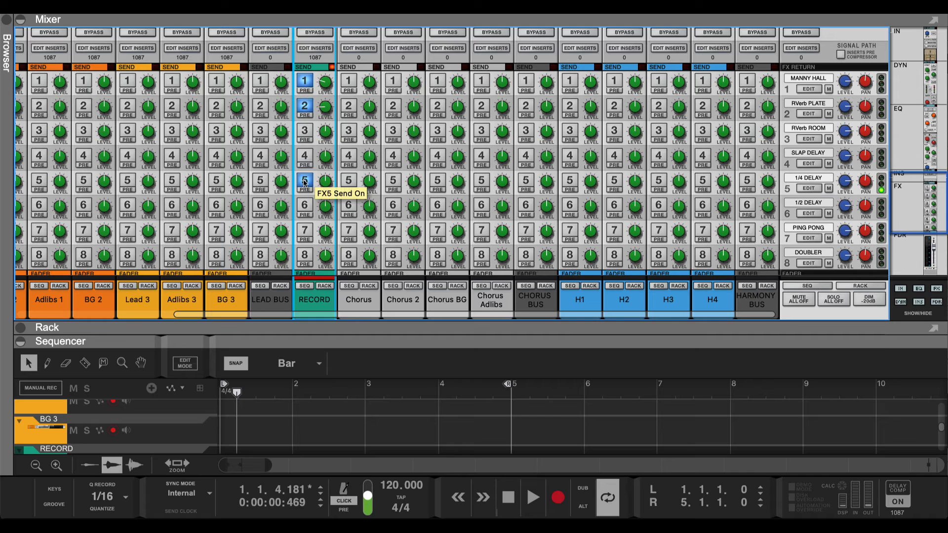
pyautogui.click(305, 183)
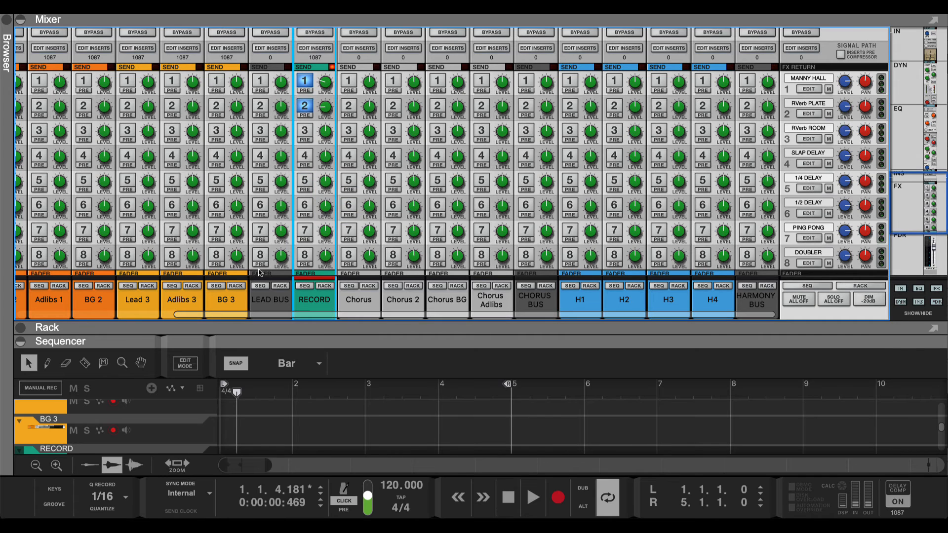
pyautogui.scroll(-1, 98, 438)
pyautogui.click(113, 444)
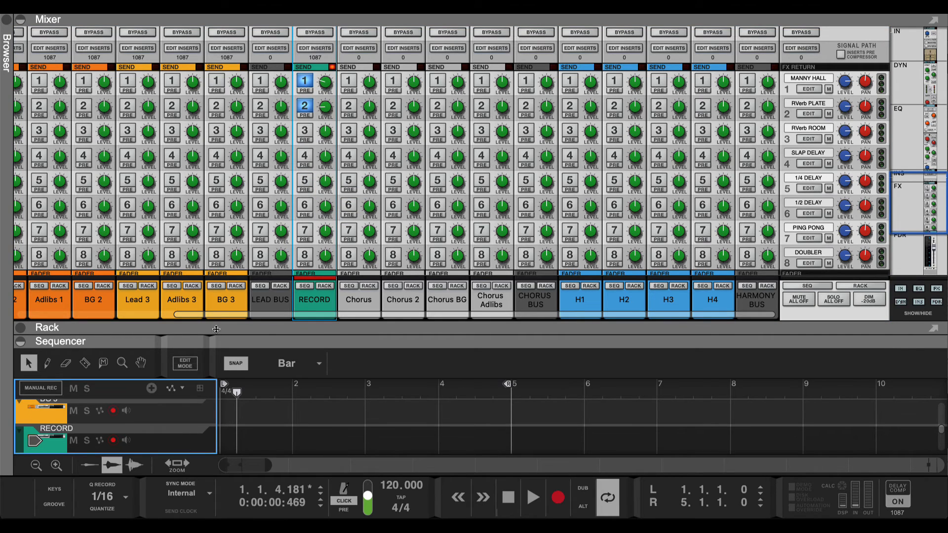
# Step: Move the RECORD track to the start of the sequencer track list, directly below Transport and above Lead 1
pyautogui.moveTo(216, 345); pyautogui.dragTo(215, 51)
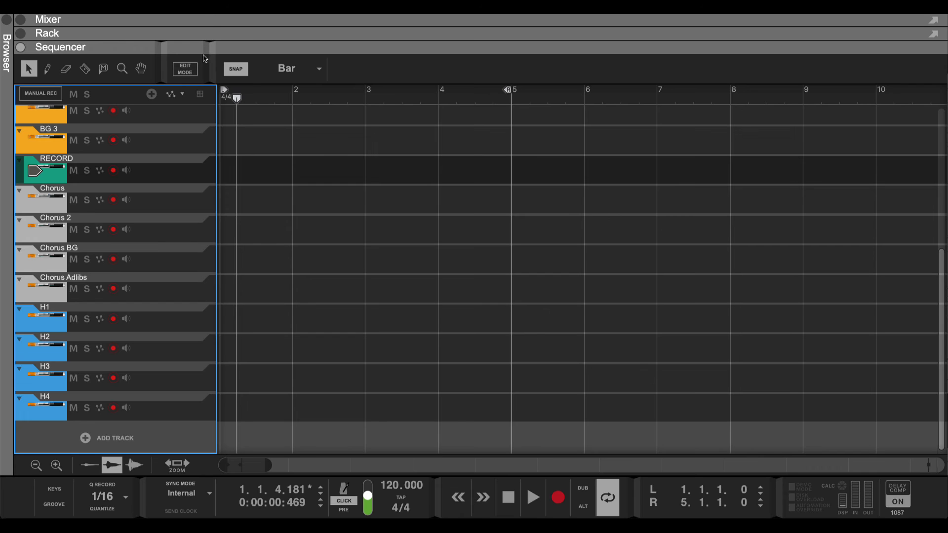
pyautogui.scroll(1, 17, 198)
pyautogui.moveTo(17, 207); pyautogui.dragTo(63, 149)
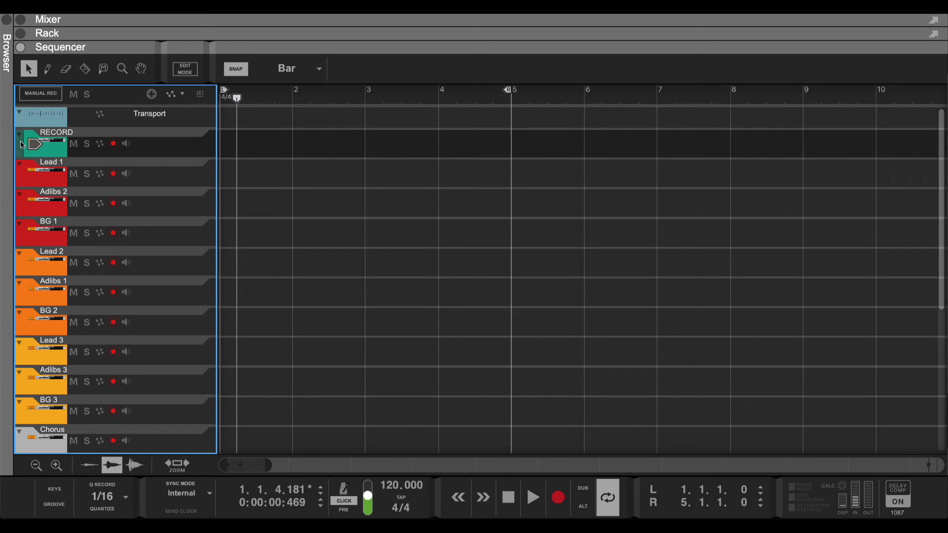
pyautogui.moveTo(20, 144)
pyautogui.mouseDown()
pyautogui.moveTo(23, 266)
pyautogui.moveTo(20, 142)
pyautogui.mouseUp()
pyautogui.scroll(-10, 42, 231)
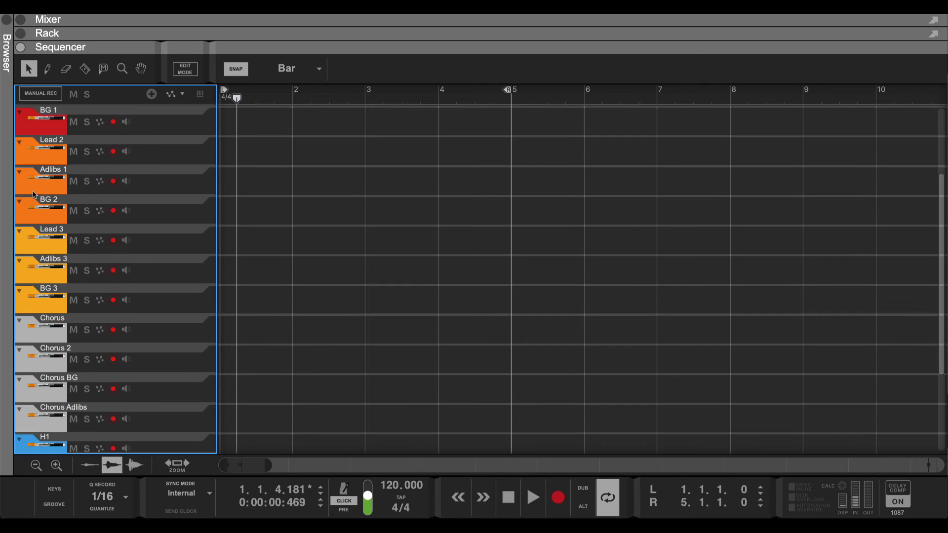
pyautogui.scroll(10, 42, 231)
# Step: Create a new audio track in the RECORD track's rack column, below the Silk Vocal Stereo insert
pyautogui.moveTo(221, 48); pyautogui.dragTo(200, 477)
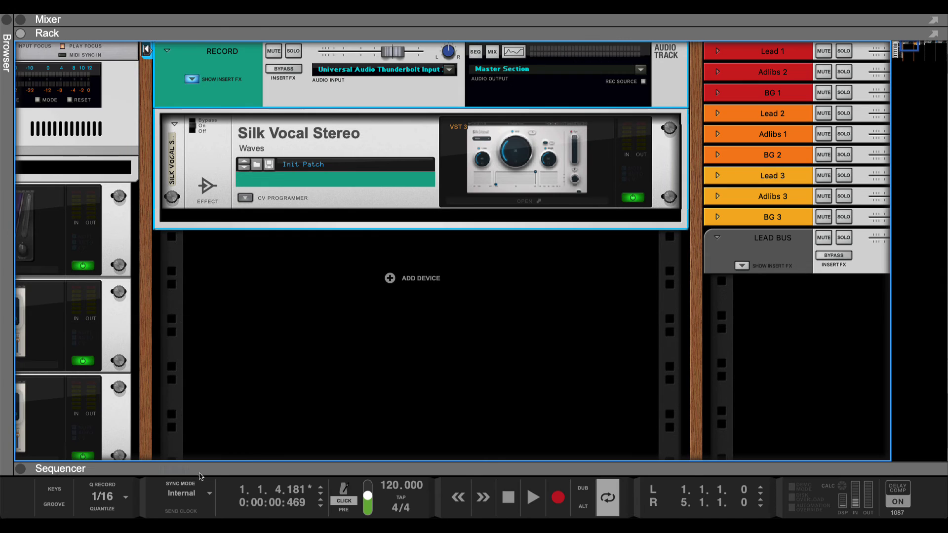
pyautogui.click(312, 369)
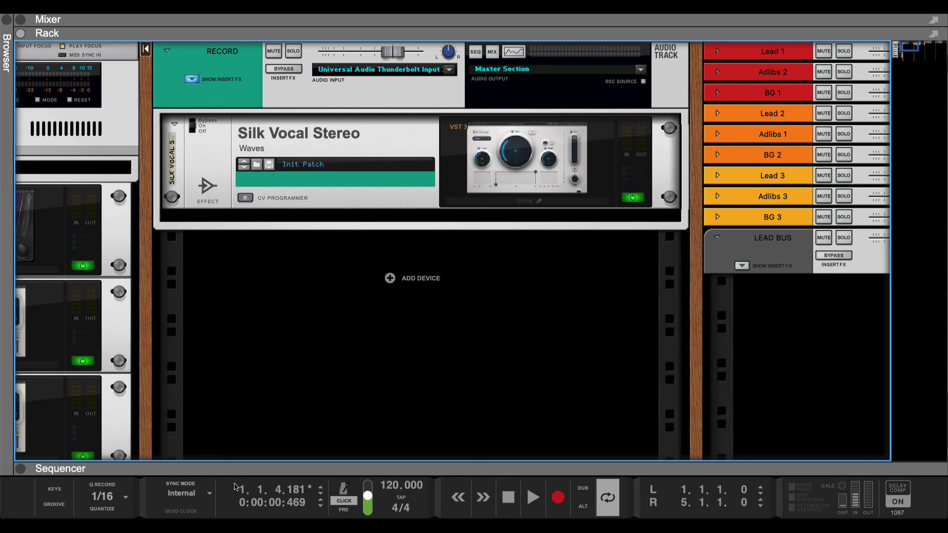
pyautogui.hscroll(15, 835, 208)
pyautogui.hscroll(-15, 675, 233)
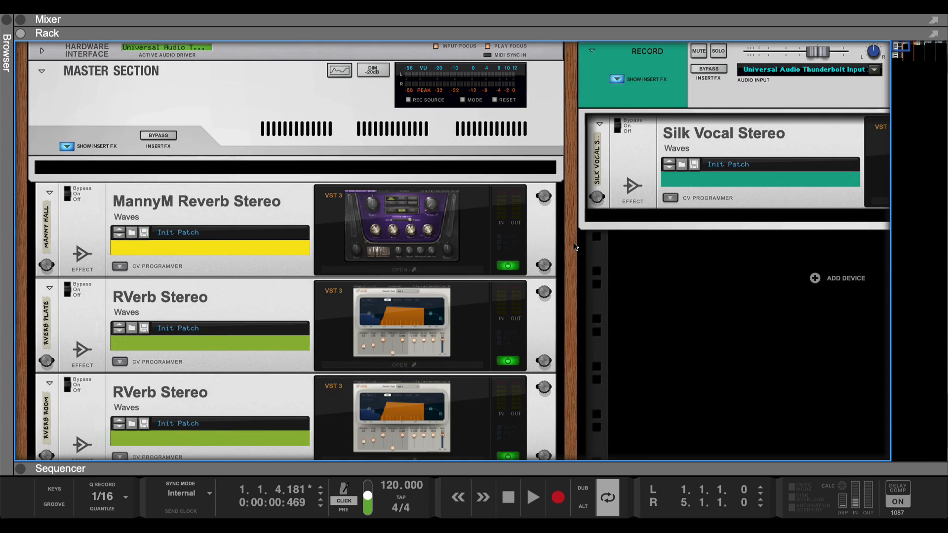
pyautogui.hscroll(15, 455, 287)
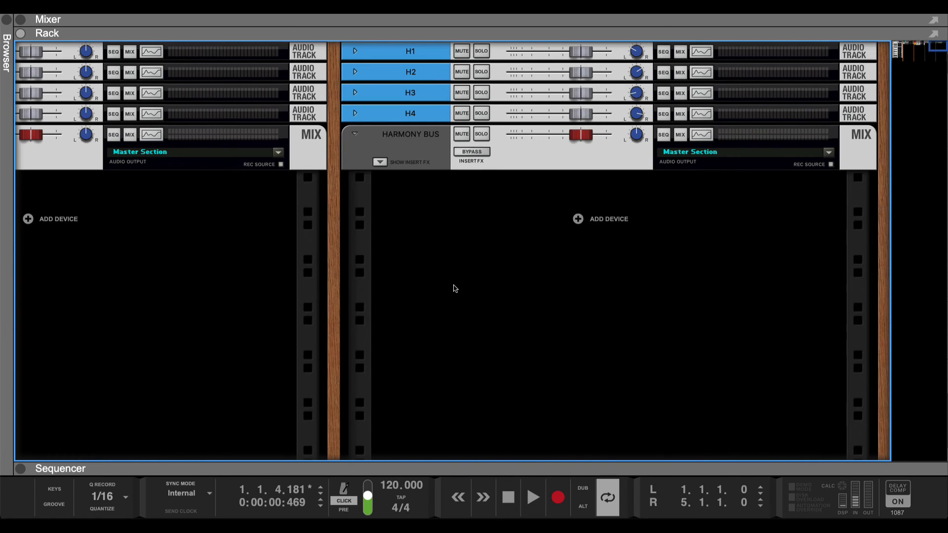
pyautogui.hscroll(-15, 455, 289)
pyautogui.hscroll(10, 513, 257)
pyautogui.rightClick(445, 292)
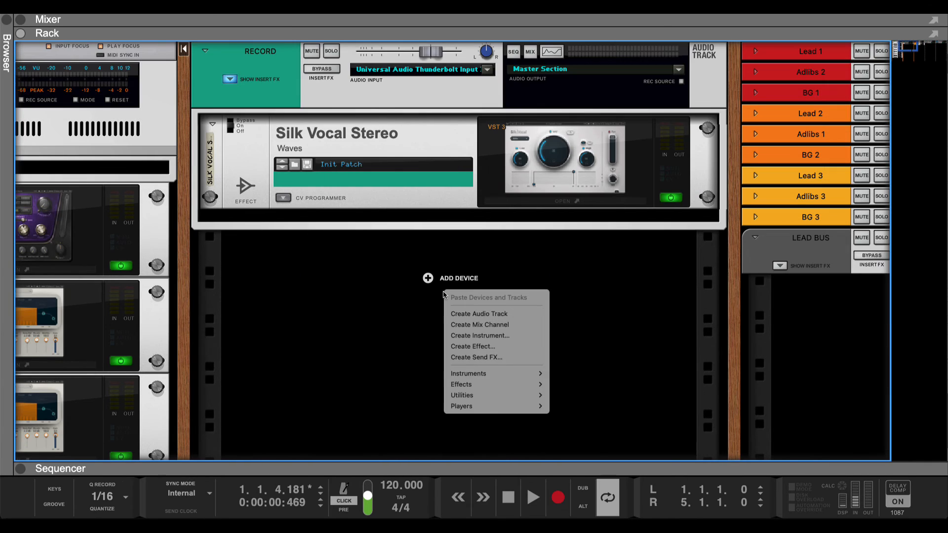
pyautogui.click(476, 313)
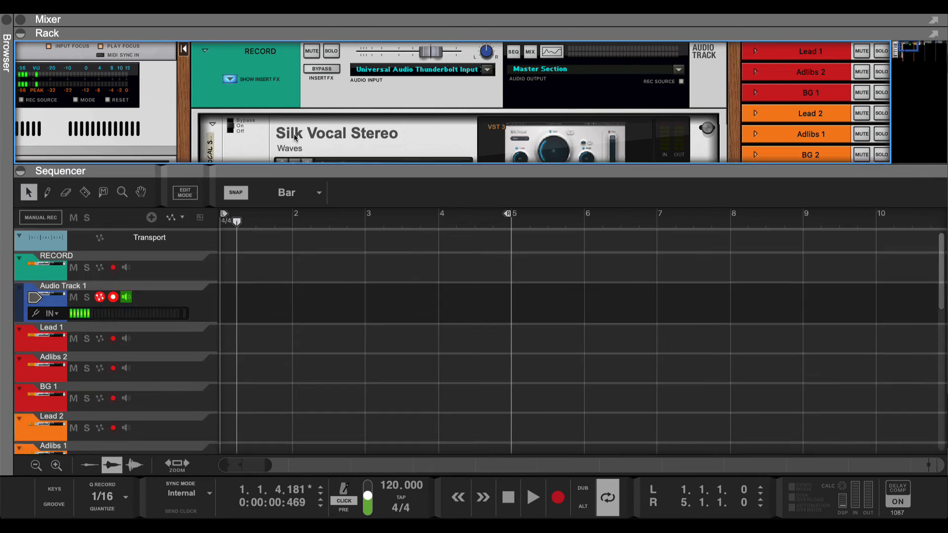
# Step: Turn off input monitoring, record enable and automation recording on the new audio track in the sequencer
pyautogui.moveTo(294, 138); pyautogui.dragTo(295, 88)
pyautogui.click(127, 243)
pyautogui.click(113, 243)
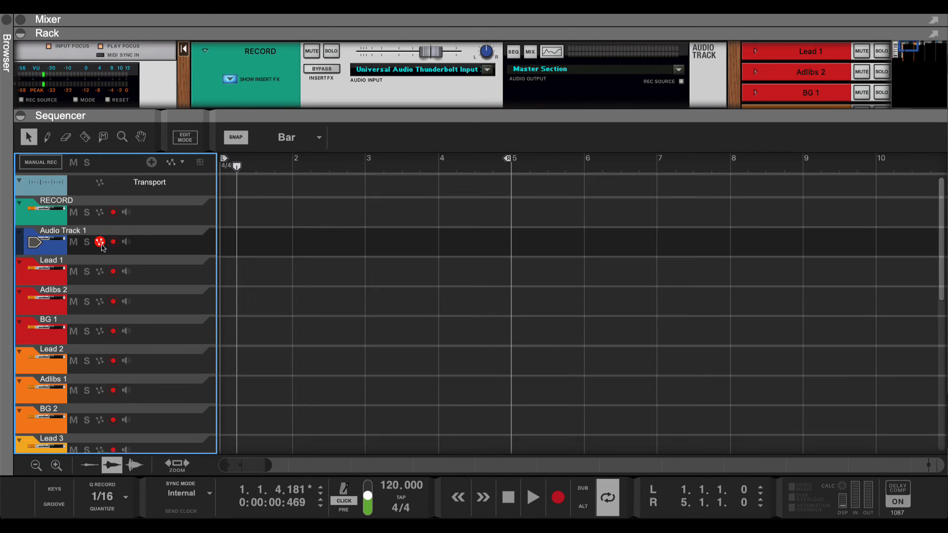
pyautogui.click(102, 244)
# Step: Rename the new audio track in the rack as BEAT
pyautogui.press('F6')
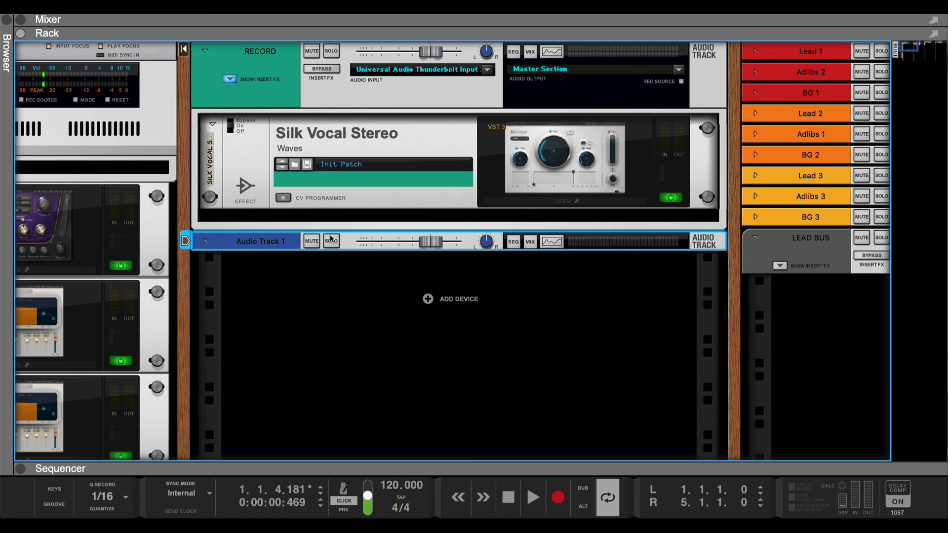
pyautogui.doubleClick(257, 242)
pyautogui.write('B EAT')
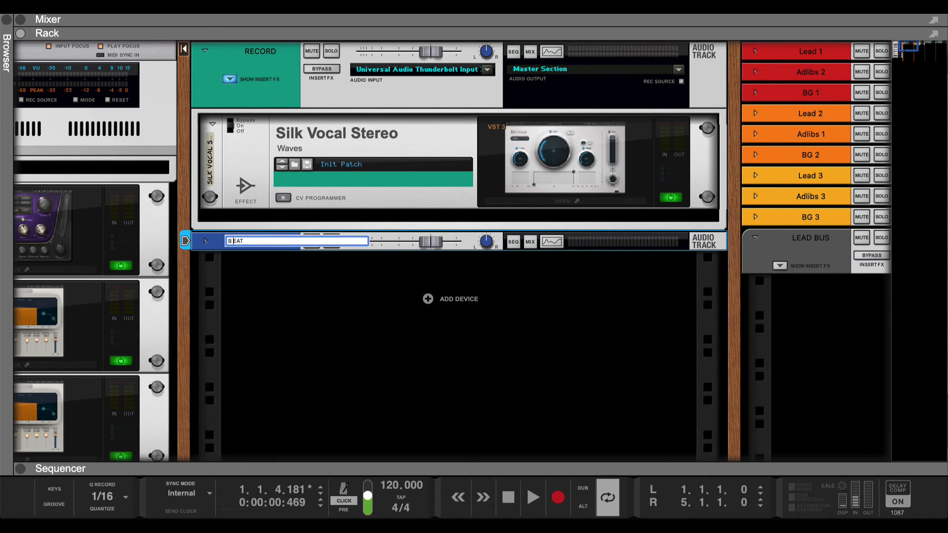
pyautogui.press('Return')
pyautogui.click(281, 322)
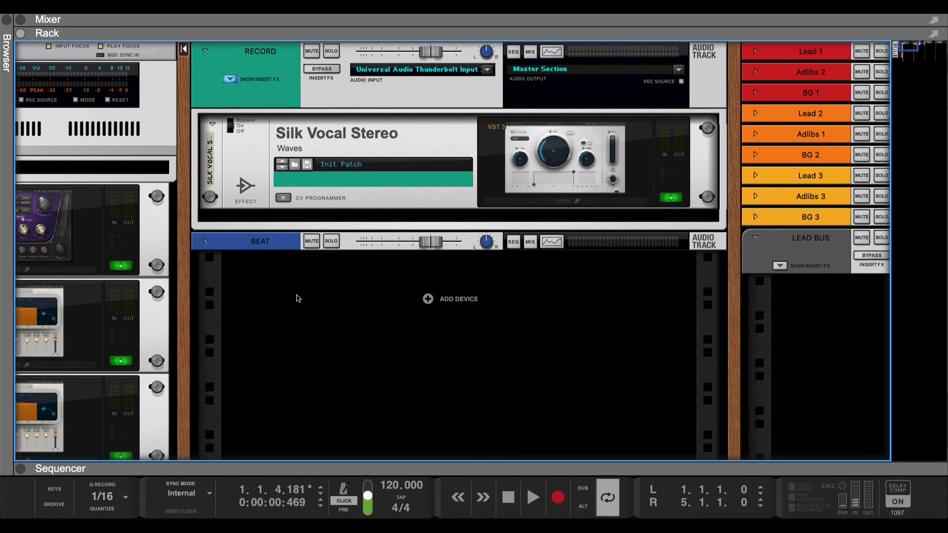
# Step: Move the BEAT track above RECORD in its rack column and lower its level to about -10.64 dB
pyautogui.click(254, 468)
pyautogui.scroll(-5, 160, 333)
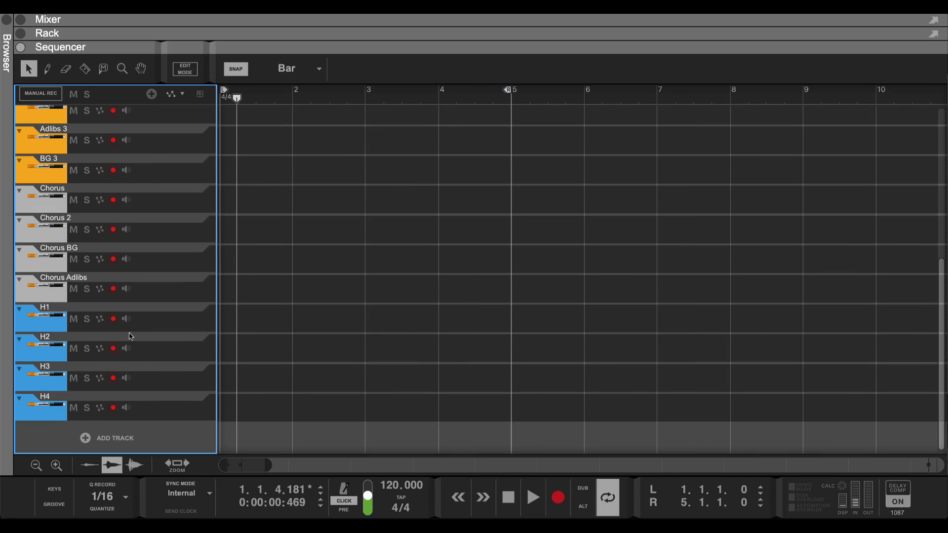
pyautogui.scroll(5, 198, 411)
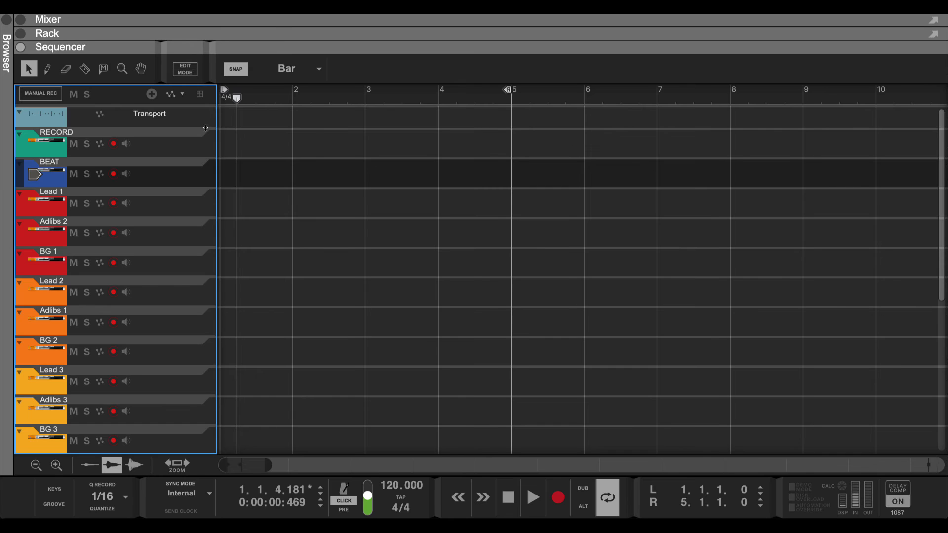
pyautogui.hscroll(-1, 205, 128)
pyautogui.moveTo(285, 49); pyautogui.dragTo(265, 473)
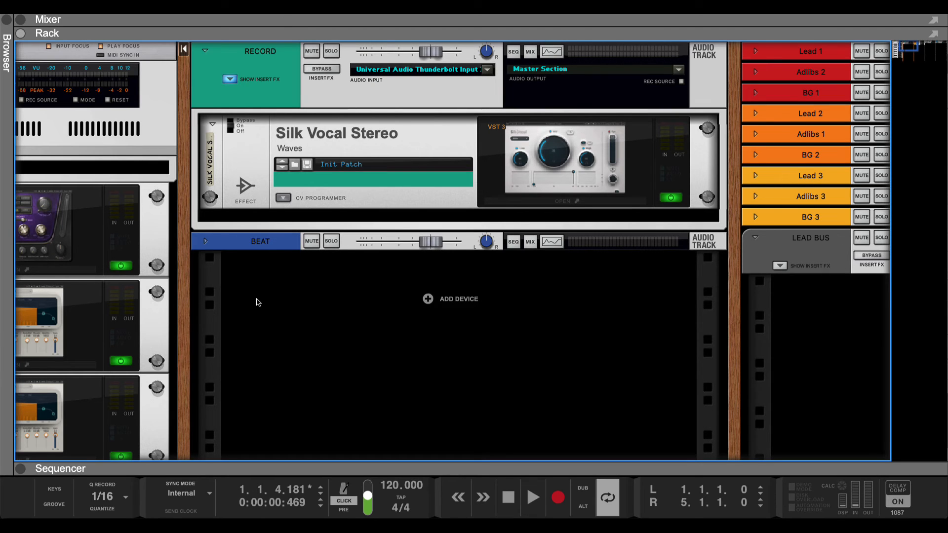
pyautogui.hscroll(-5, 257, 302)
pyautogui.hscroll(-1, 454, 253)
pyautogui.moveTo(457, 245); pyautogui.dragTo(460, 53)
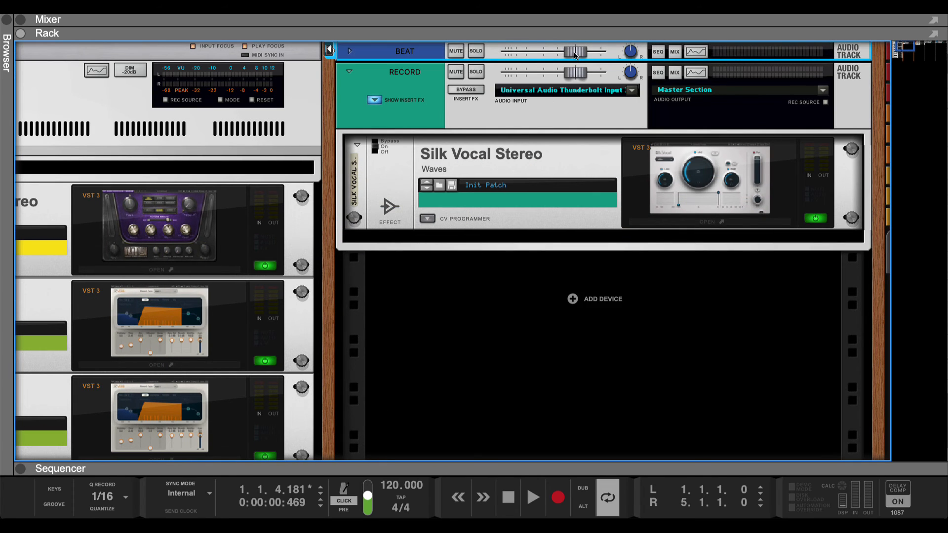
pyautogui.moveTo(575, 55); pyautogui.dragTo(552, 58)
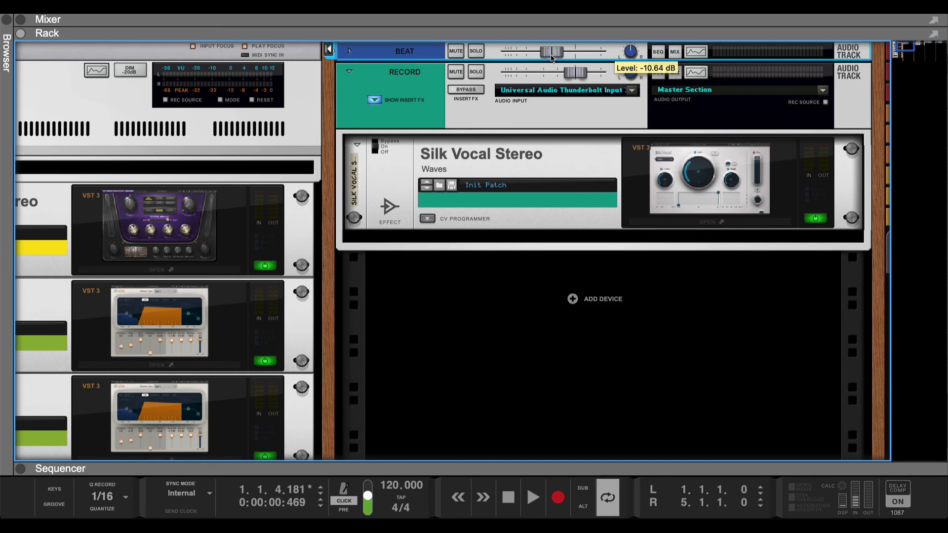
# Step: Select the Master Section in the rack and bypass its insert effects
pyautogui.hscroll(-5, 492, 258)
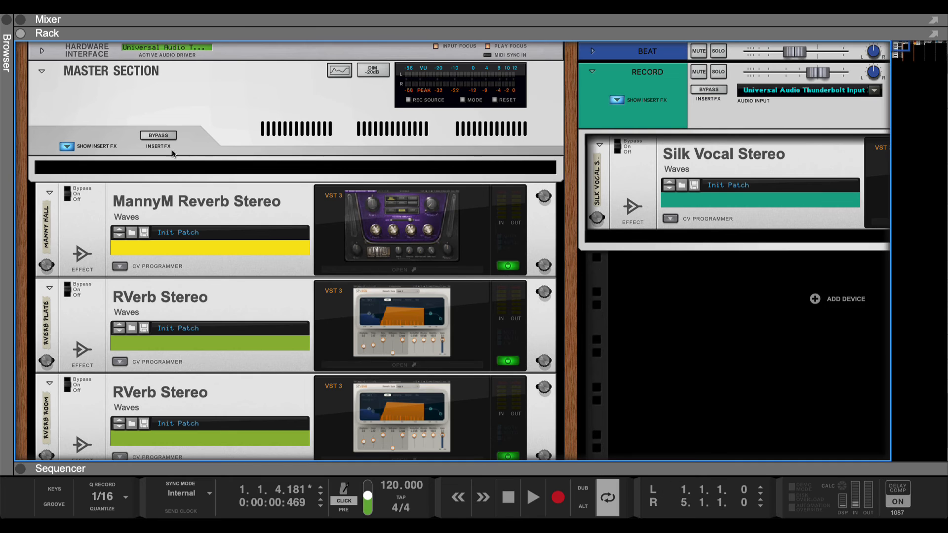
pyautogui.click(184, 85)
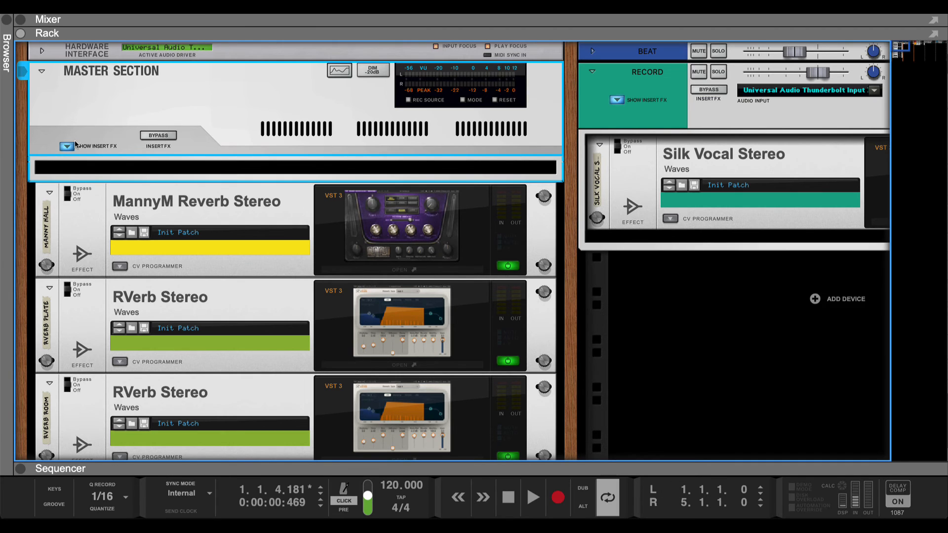
pyautogui.click(167, 136)
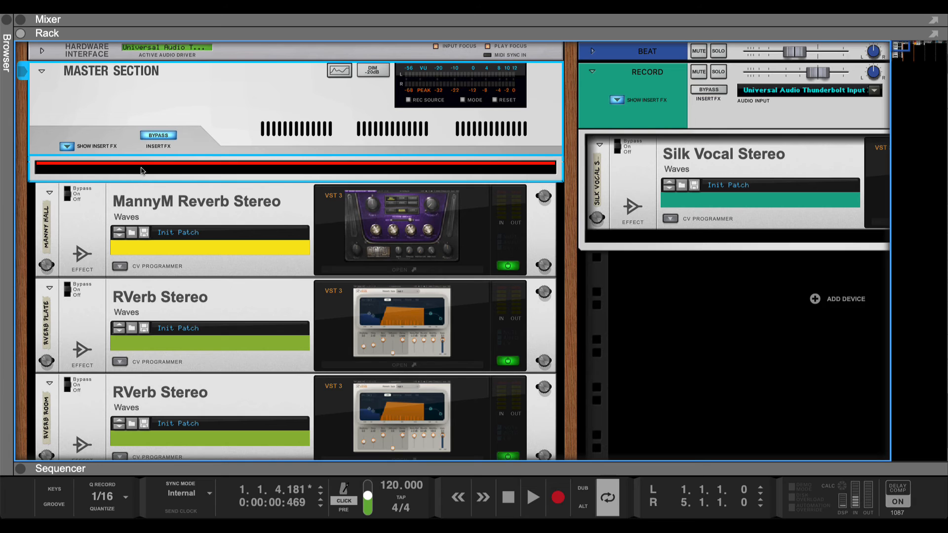
pyautogui.rightClick(142, 171)
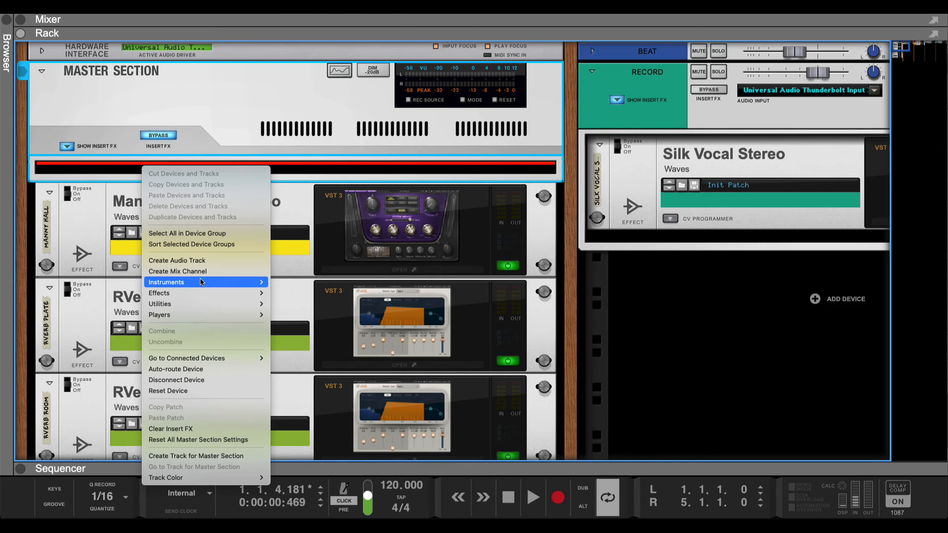
pyautogui.moveTo(203, 280)
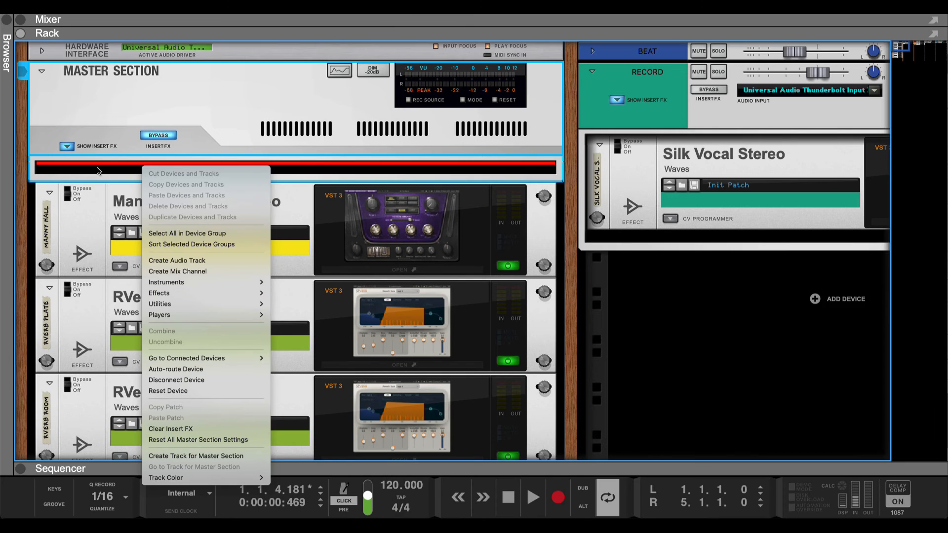
pyautogui.click(96, 169)
# Step: Find the L2 limiter among the effects and add L2 Stereo to the Master Section's insert effects
pyautogui.click(7, 20)
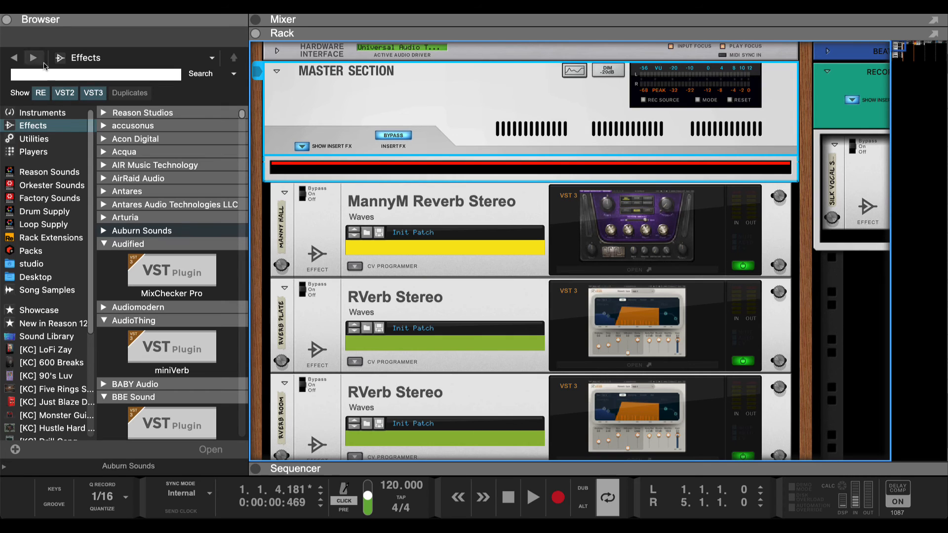
pyautogui.click(111, 77)
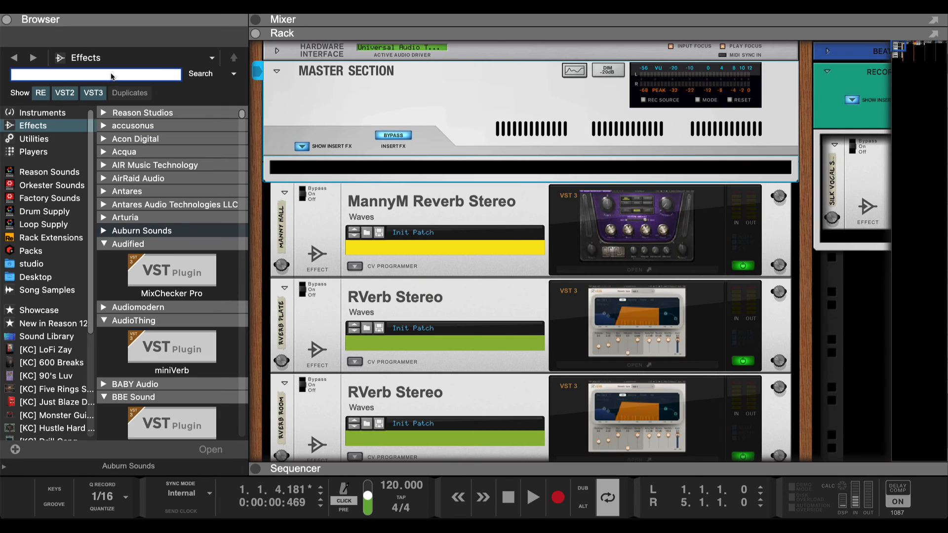
pyautogui.write('Limi')
pyautogui.press('Return')
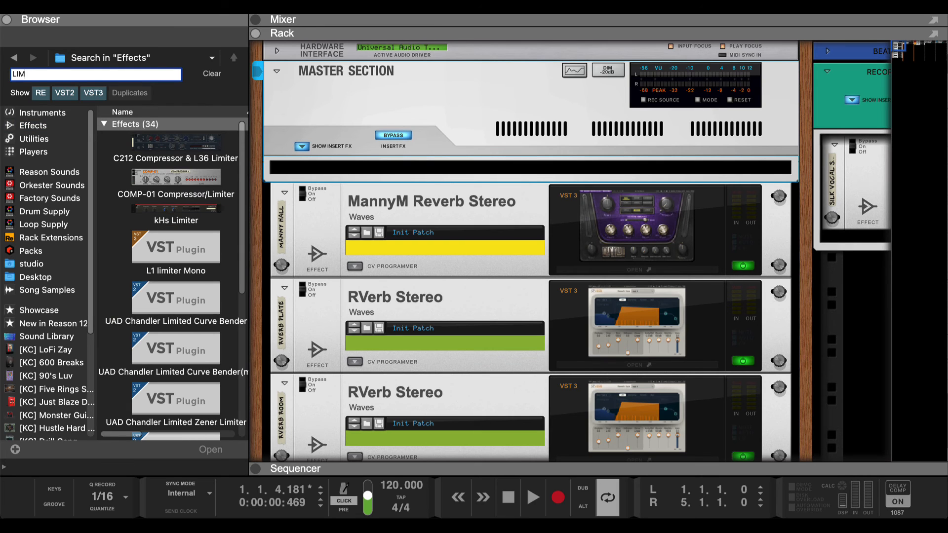
pyautogui.press('BackSpace')
pyautogui.press('BackSpace')
pyautogui.press('BackSpace')
pyautogui.press('BackSpace')
pyautogui.write('2')
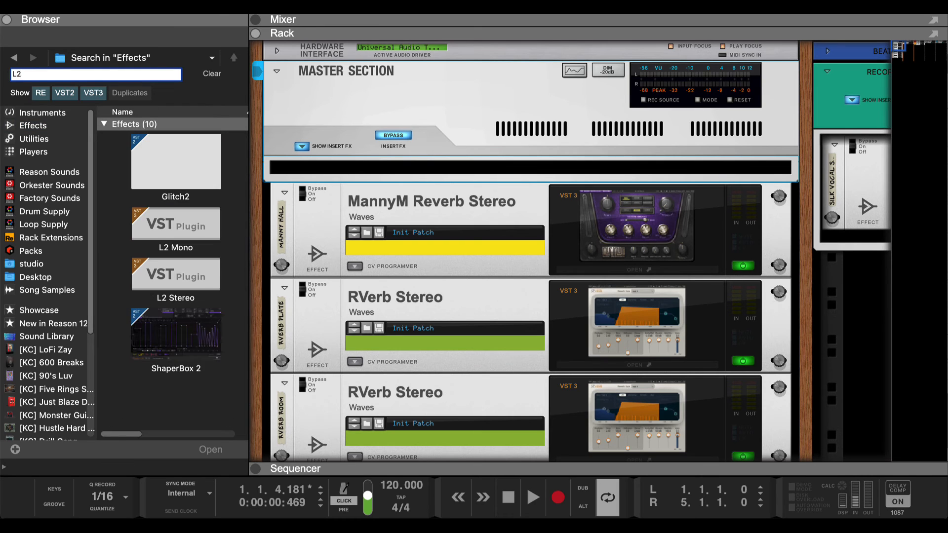
pyautogui.click(236, 290)
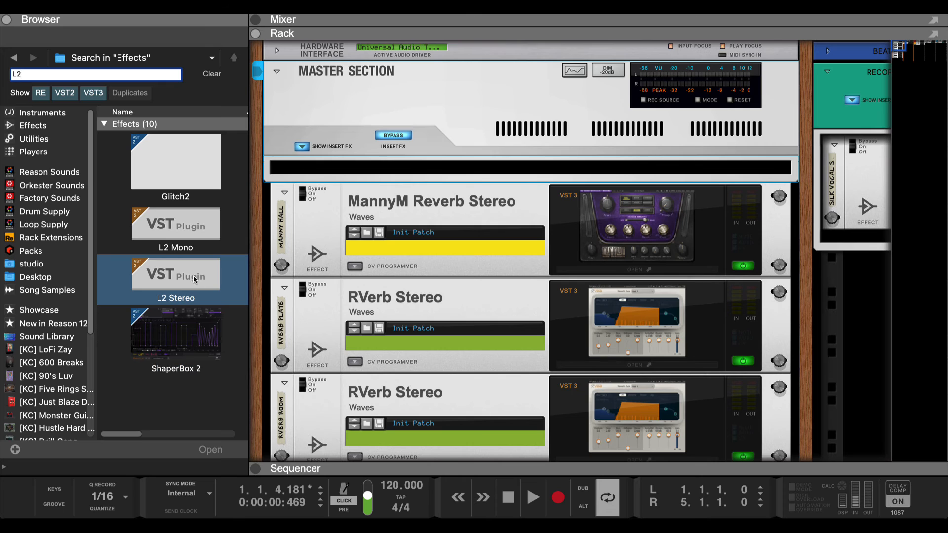
pyautogui.moveTo(170, 278); pyautogui.dragTo(333, 185)
# Step: Search the effects for L3 and look through the L3 maximizer plug-ins
pyautogui.click(14, 58)
pyautogui.click(40, 73)
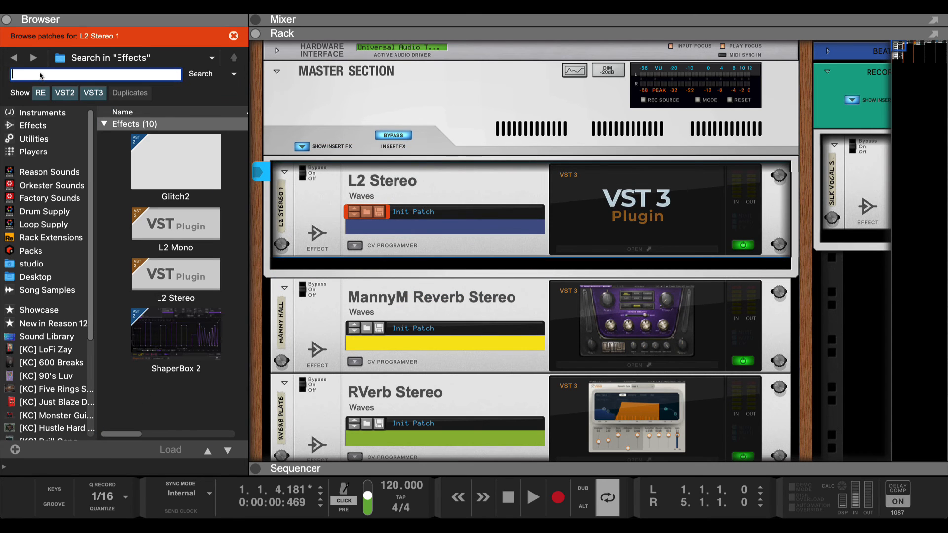
pyautogui.press('Return')
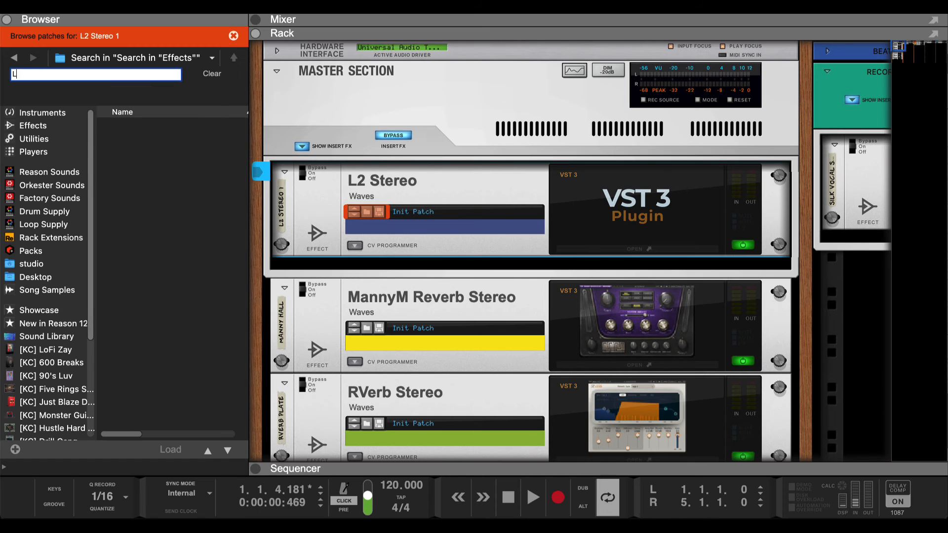
pyautogui.click(234, 35)
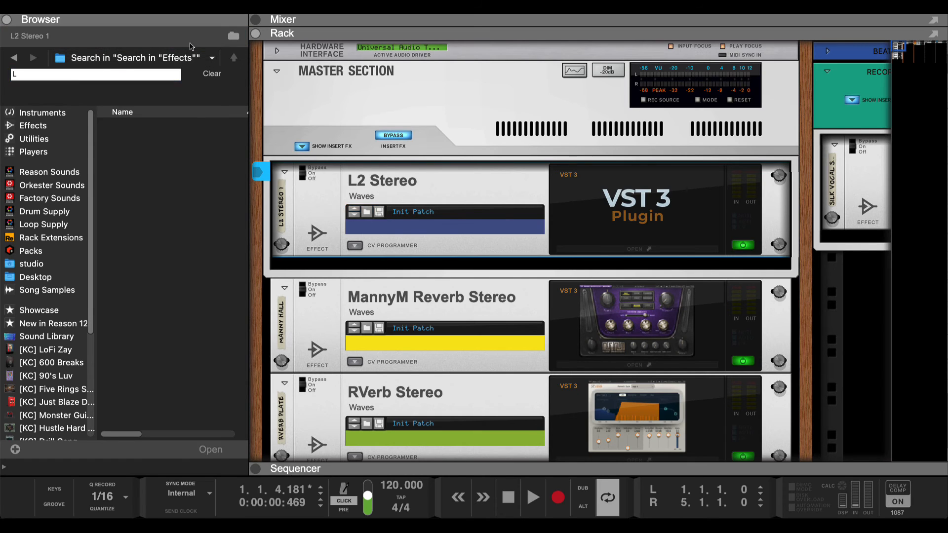
pyautogui.click(37, 126)
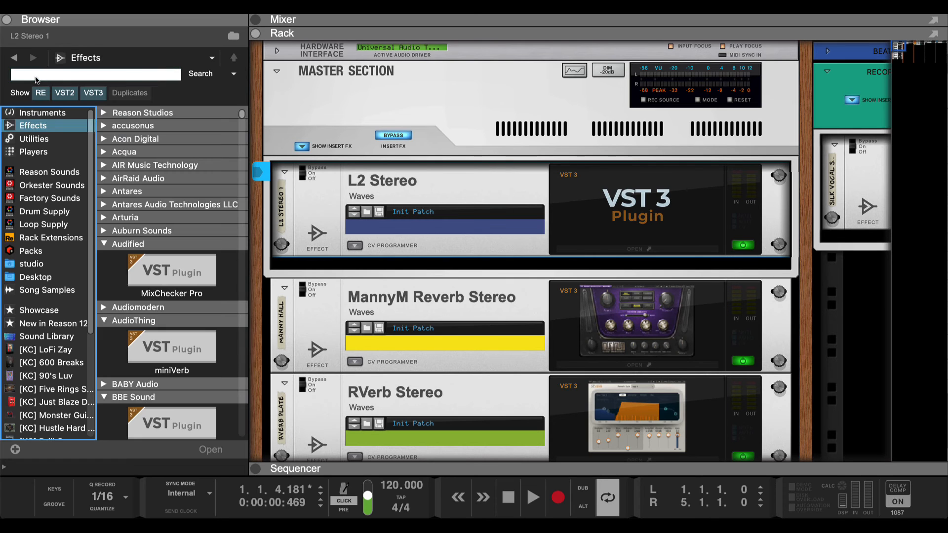
pyautogui.click(36, 77)
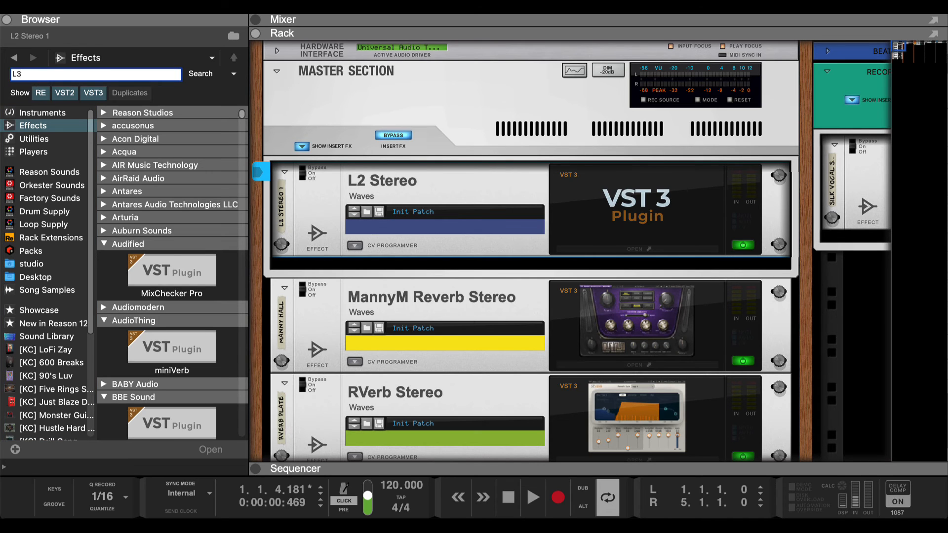
pyautogui.write('L3')
pyautogui.press('Return')
pyautogui.scroll(-4, 142, 224)
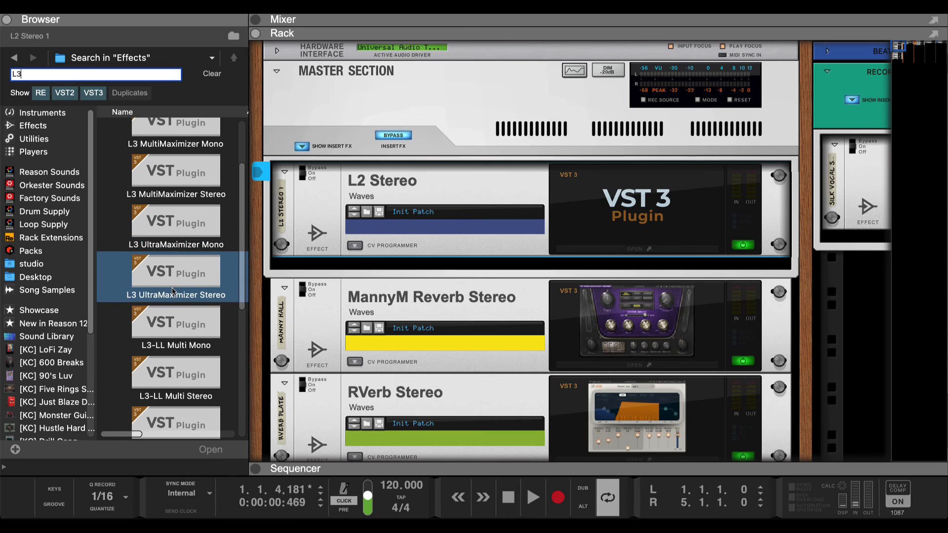
# Step: Set the L2 Stereo limiter's out ceiling to -0.1, dither and shaping to None, and turn off ARC
pyautogui.moveTo(172, 292); pyautogui.dragTo(619, 246)
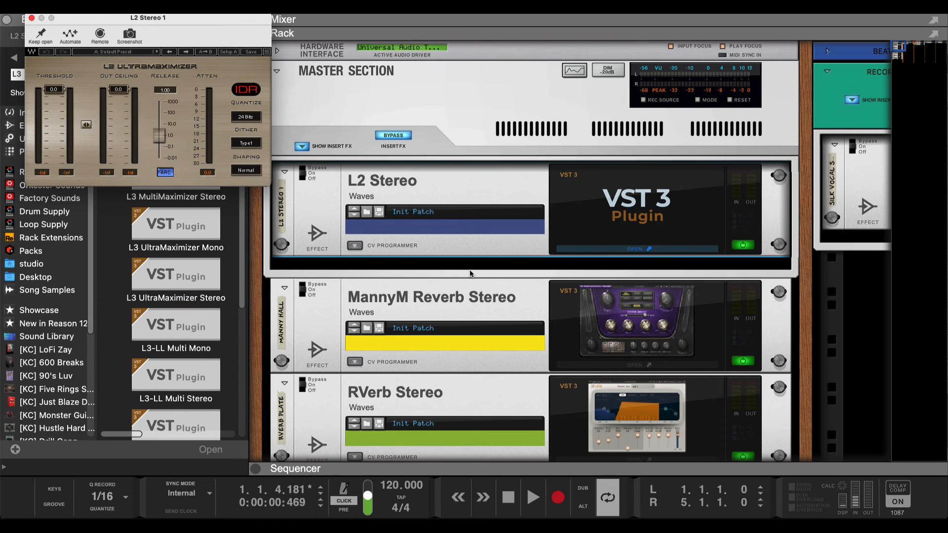
pyautogui.moveTo(168, 18); pyautogui.dragTo(285, 95)
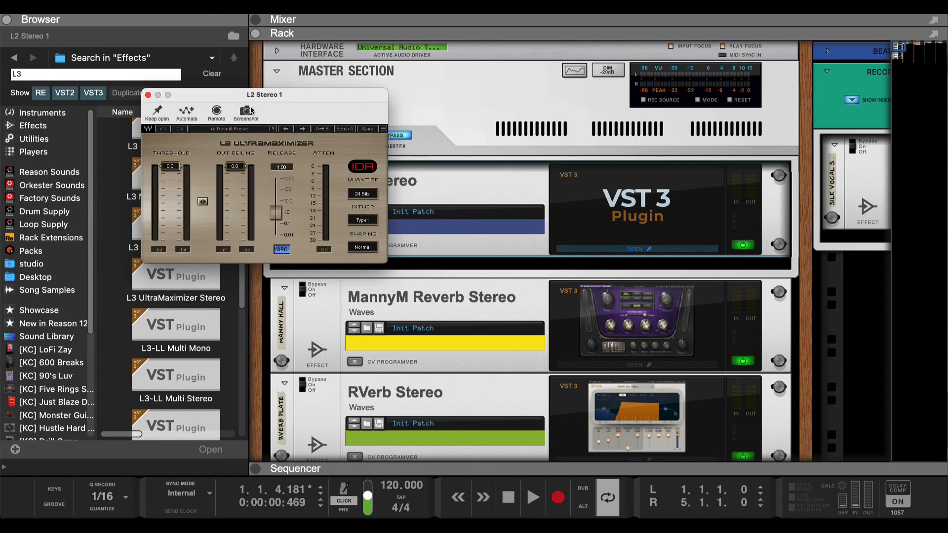
pyautogui.click(8, 20)
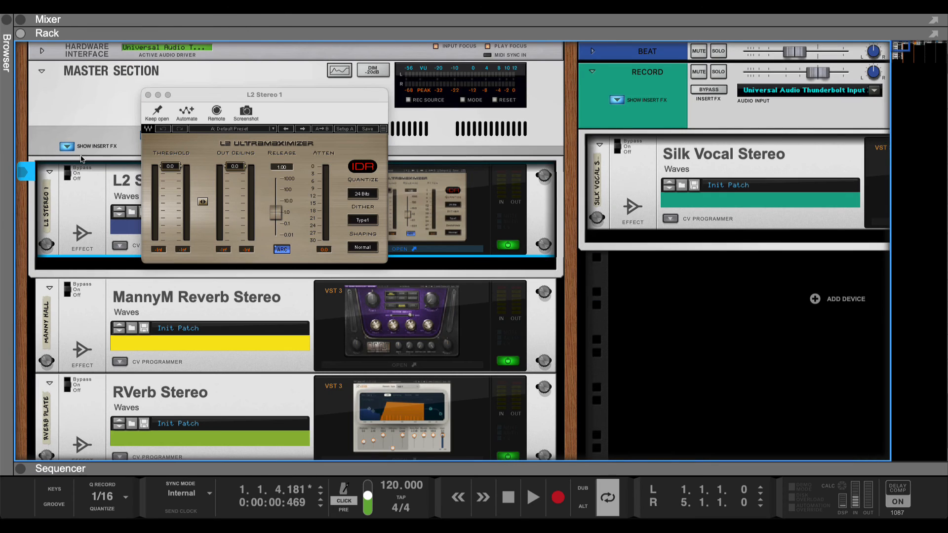
pyautogui.click(286, 251)
pyautogui.click(366, 221)
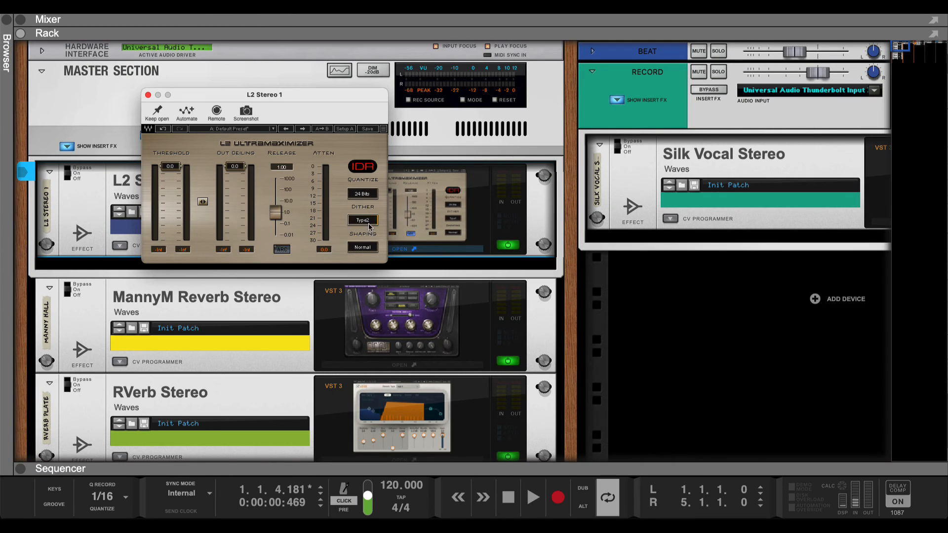
pyautogui.click(364, 248)
pyautogui.click(235, 166)
pyautogui.click(148, 95)
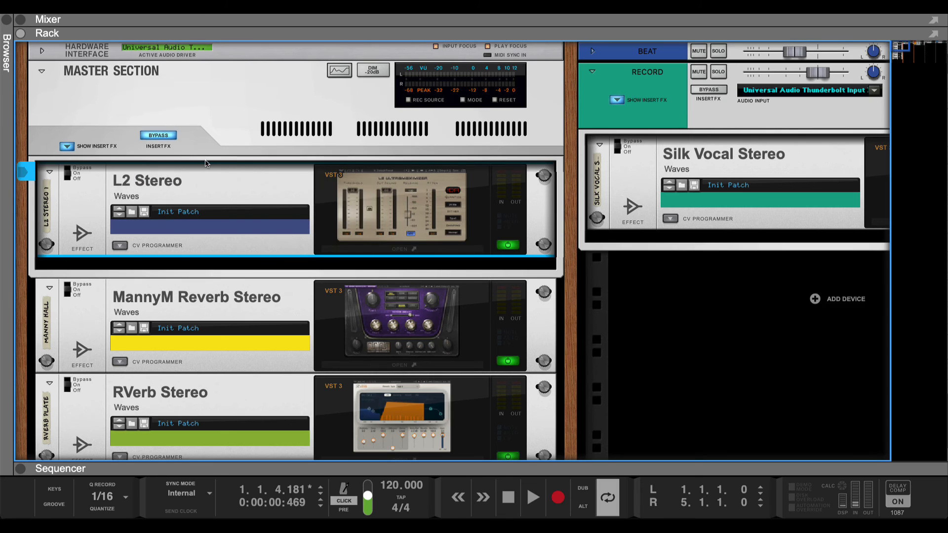
pyautogui.click(83, 132)
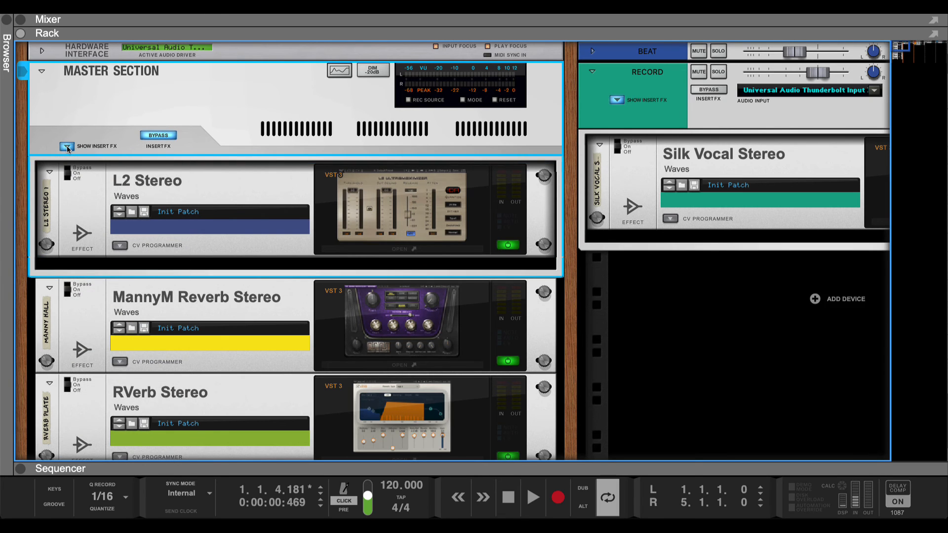
pyautogui.click(399, 251)
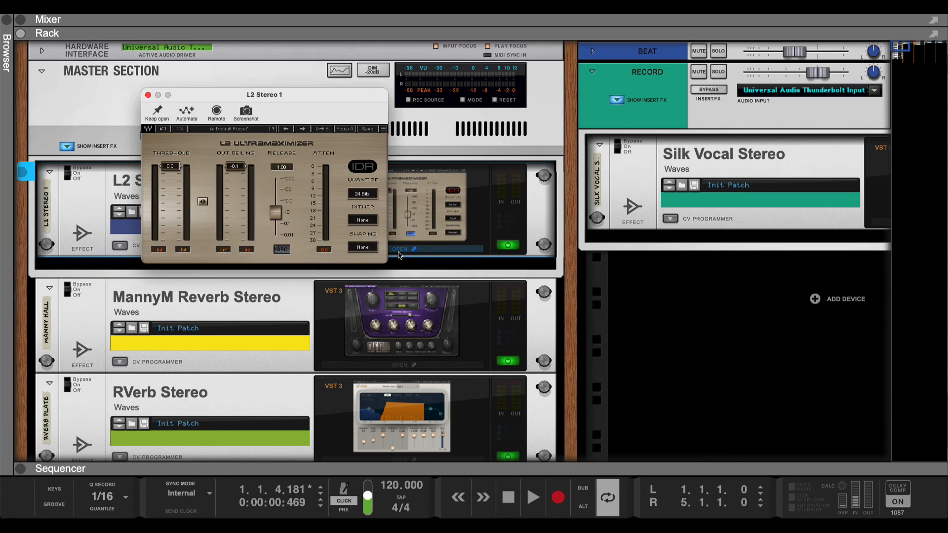
pyautogui.click(400, 252)
# Step: Search the effects for WLM and add WLM Plus Stereo directly below L2 Stereo in the Master Section's inserts
pyautogui.click(7, 20)
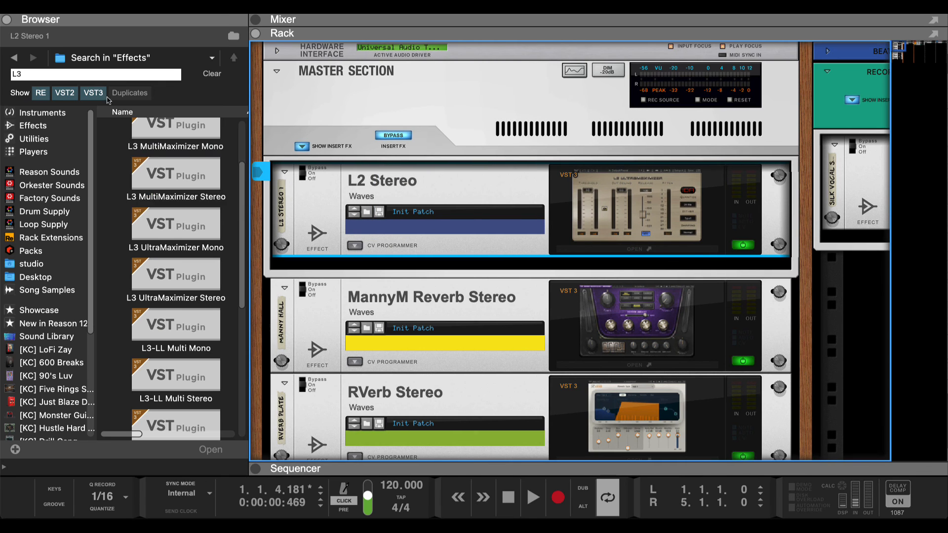
pyautogui.click(103, 75)
pyautogui.doubleClick(103, 77)
pyautogui.write('WLM')
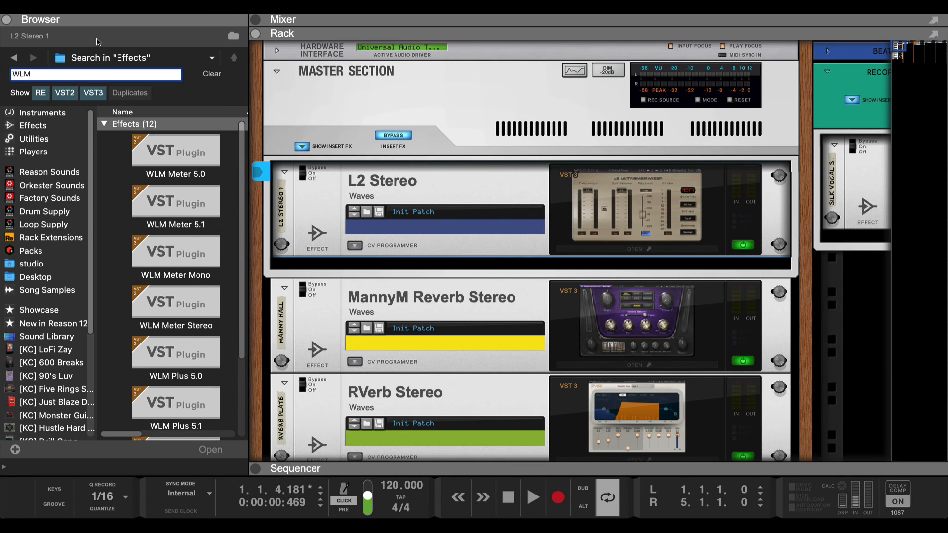
pyautogui.scroll(-2, 141, 300)
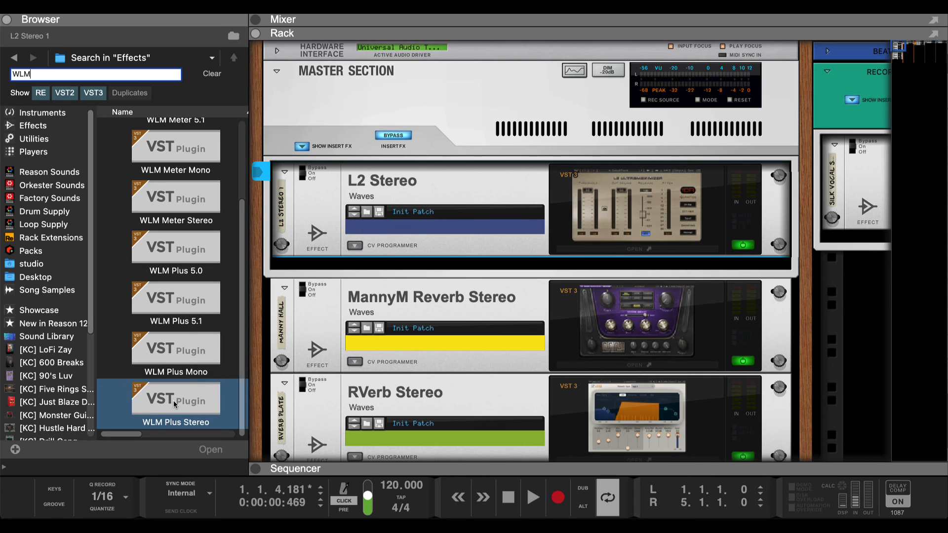
pyautogui.moveTo(174, 401); pyautogui.dragTo(389, 271)
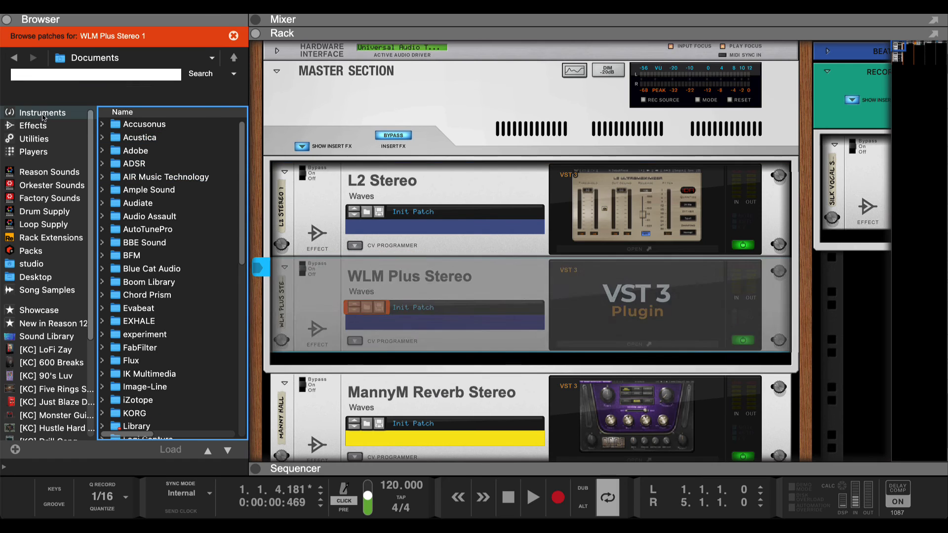
pyautogui.click(6, 21)
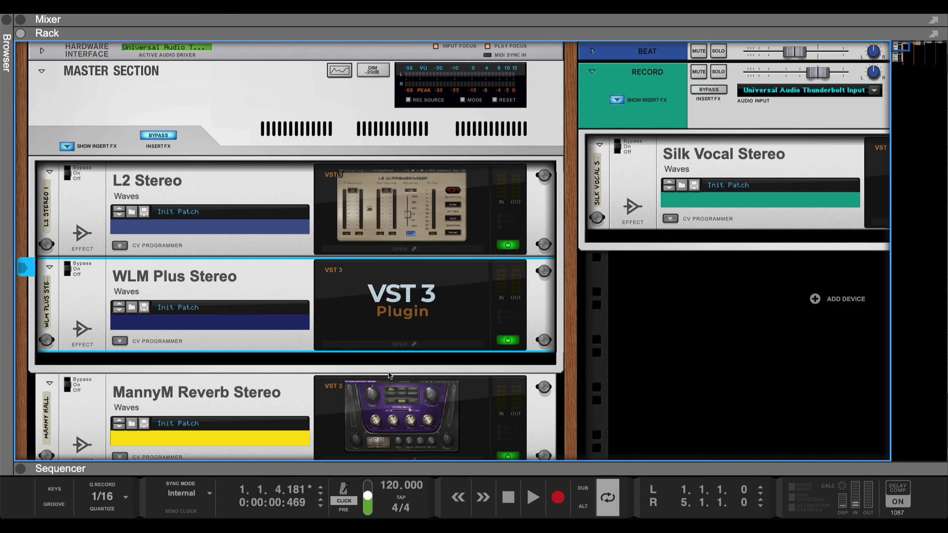
# Step: Check the rear of the rack and view the WLM Plus Stereo plug-in window
pyautogui.press('Tab')
pyautogui.press('Tab')
pyautogui.click(400, 344)
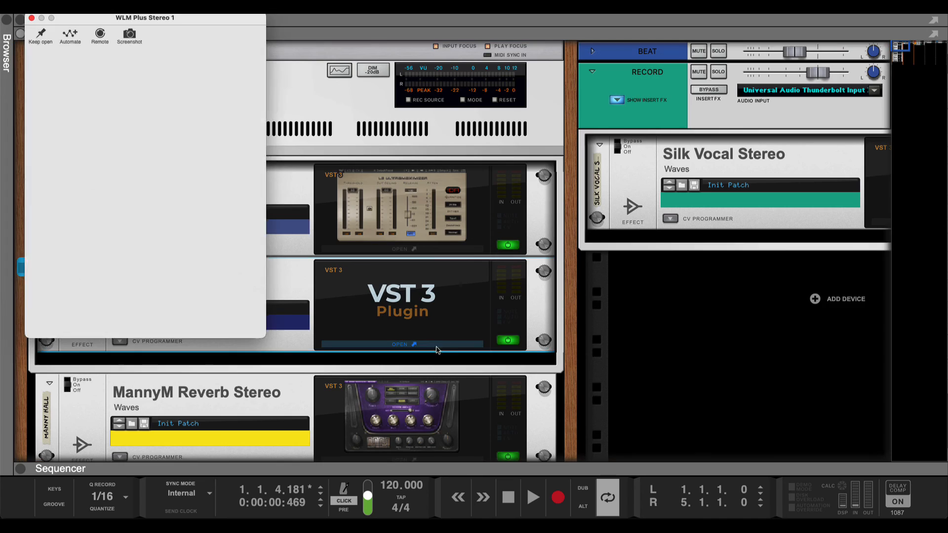
pyautogui.click(31, 19)
# Step: Inspect the master insert cabling on the rack's rear and unfold the Hardware Interface to show its Big Meter
pyautogui.press('Tab')
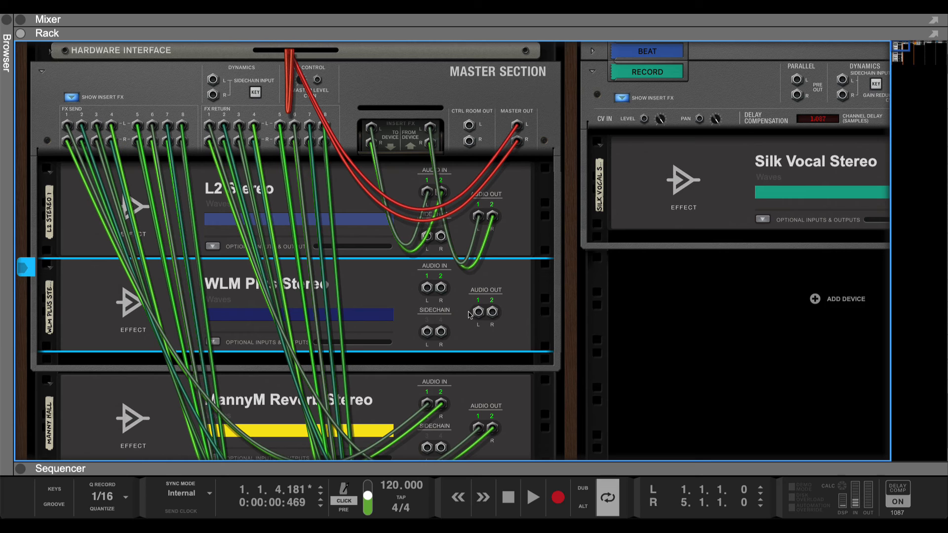
pyautogui.click(52, 51)
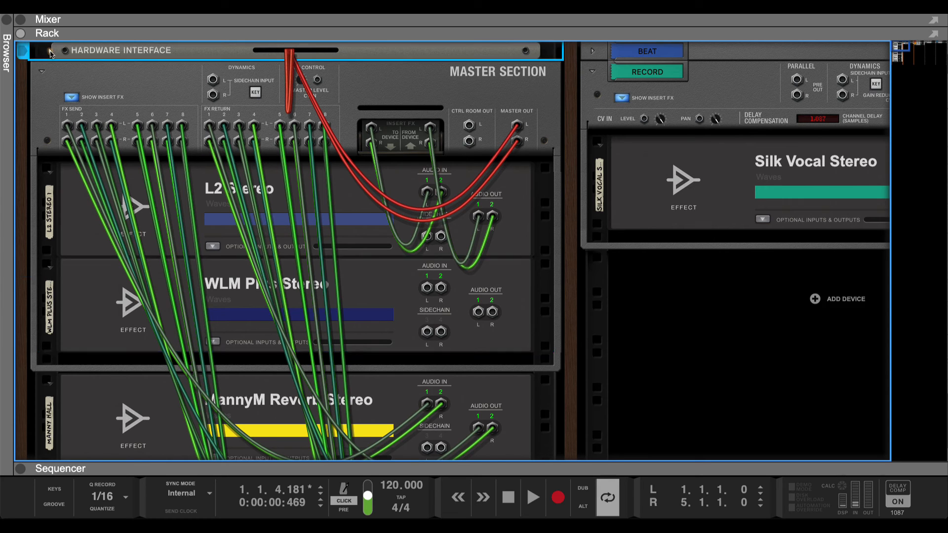
pyautogui.press('Tab')
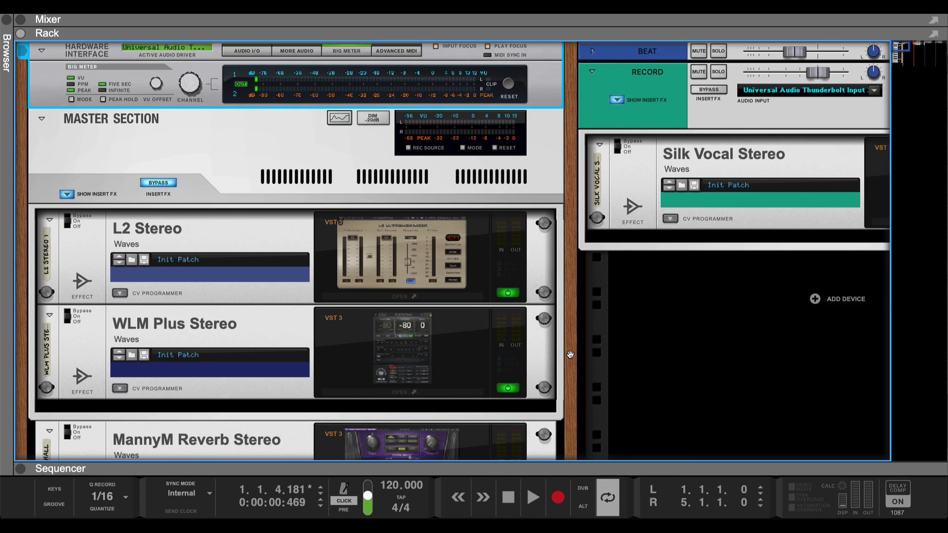
# Step: Add [KC] 199X - Drum Break 3 from the [KC] 90's Luv drum breaks to the sequencer on its own track above BEAT
pyautogui.doubleClick(536, 468)
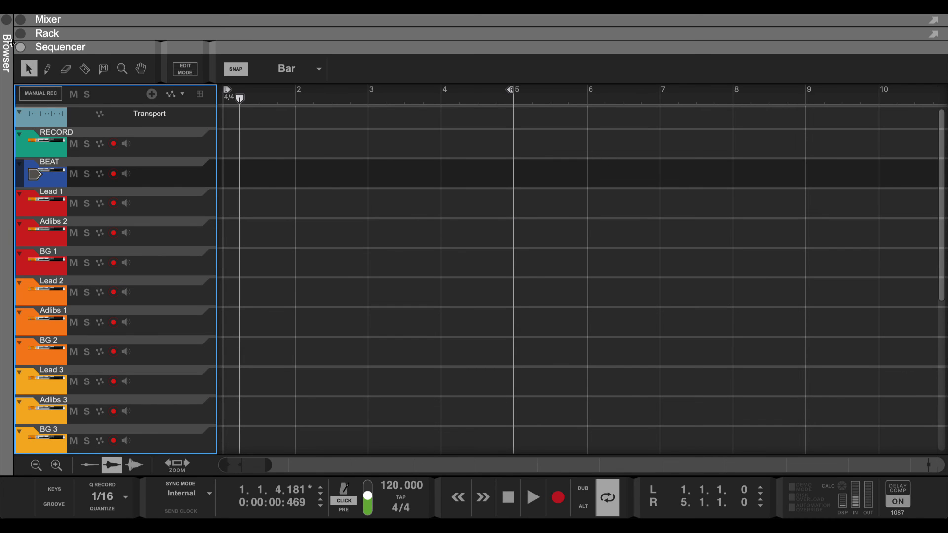
pyautogui.click(6, 20)
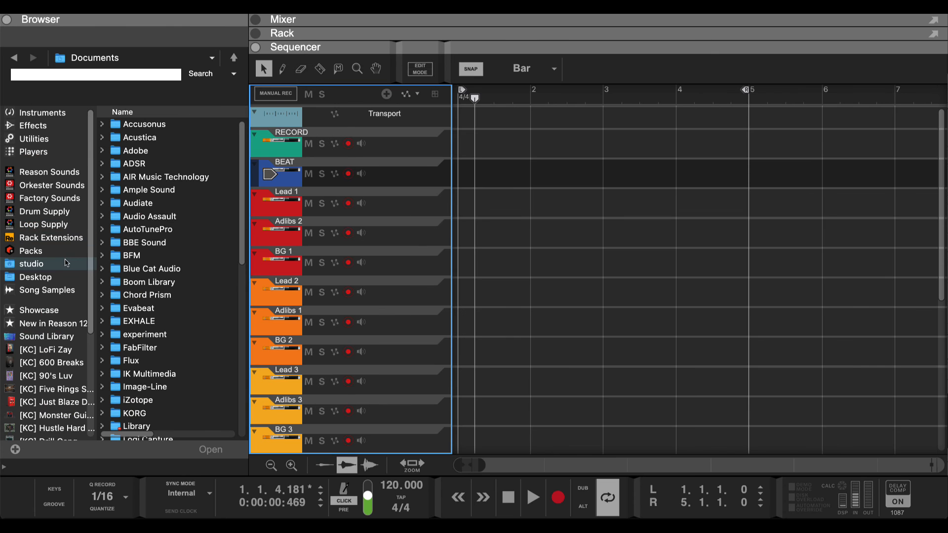
pyautogui.scroll(-5, 59, 350)
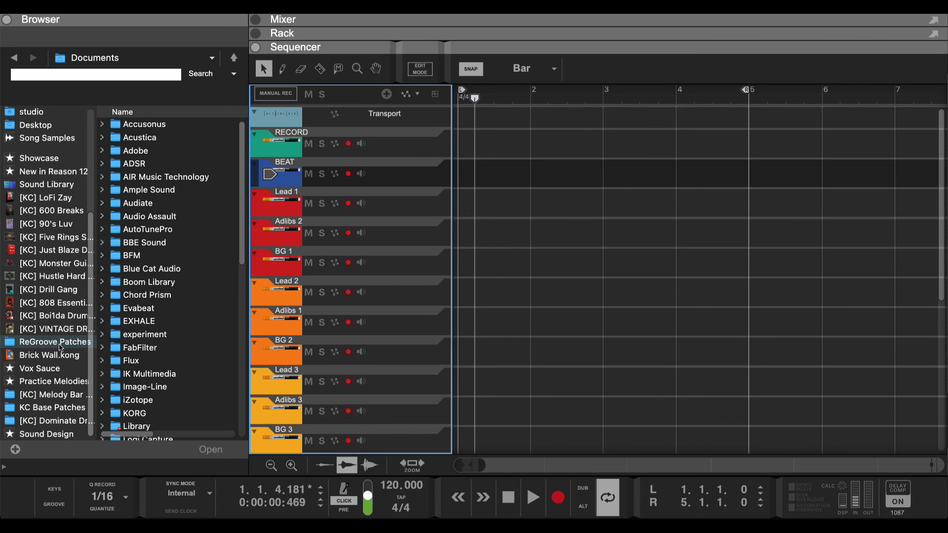
pyautogui.click(64, 224)
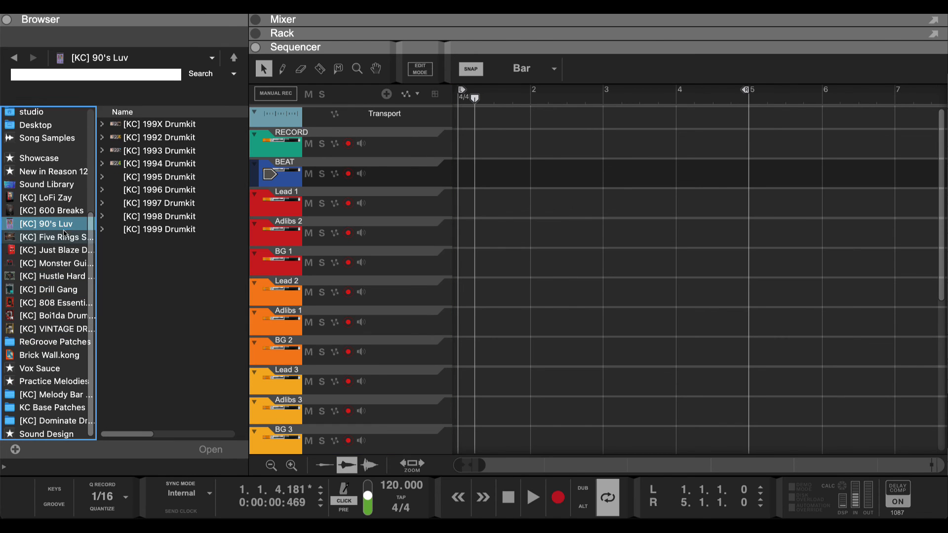
pyautogui.click(102, 124)
pyautogui.click(112, 137)
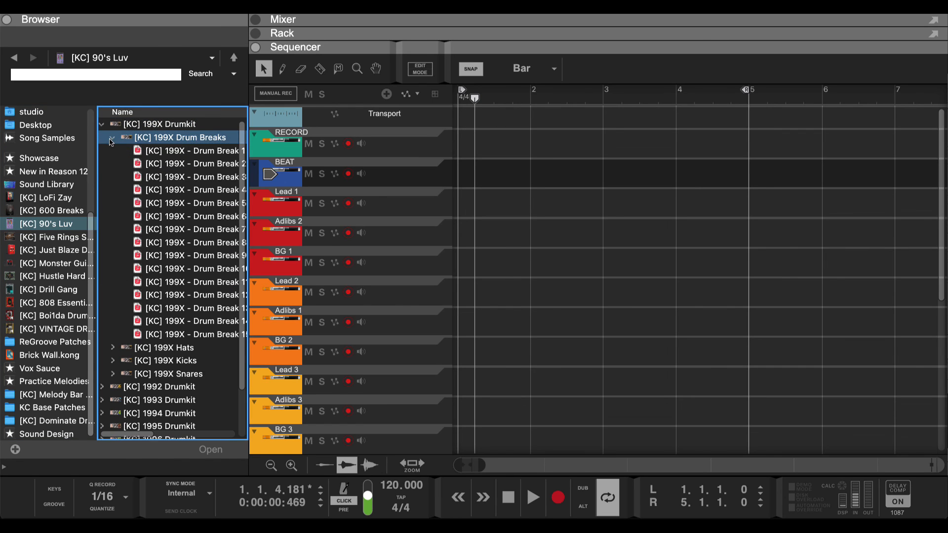
pyautogui.moveTo(166, 177); pyautogui.dragTo(364, 165)
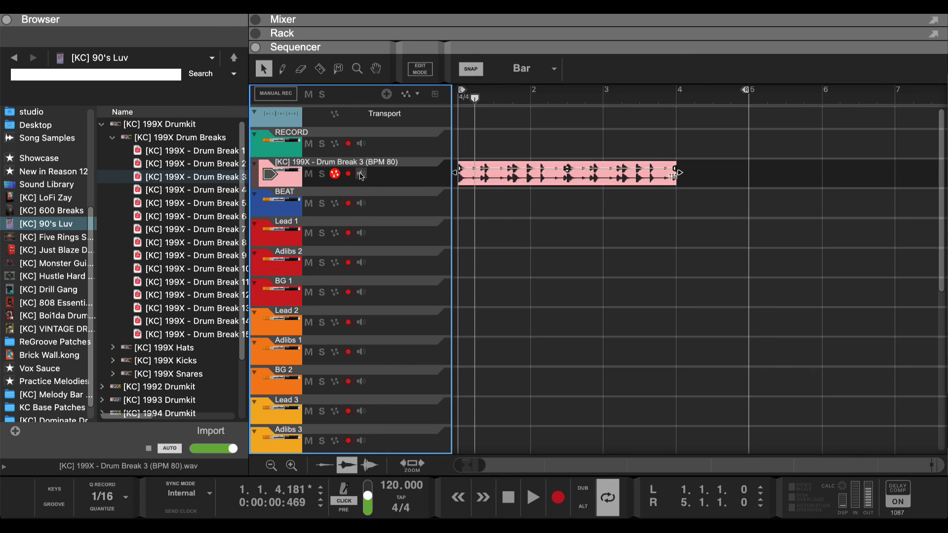
# Step: Play the drum break briefly and stretch its clip to a length of 4 bars, ending at bar 5
pyautogui.press('space')
pyautogui.press('space')
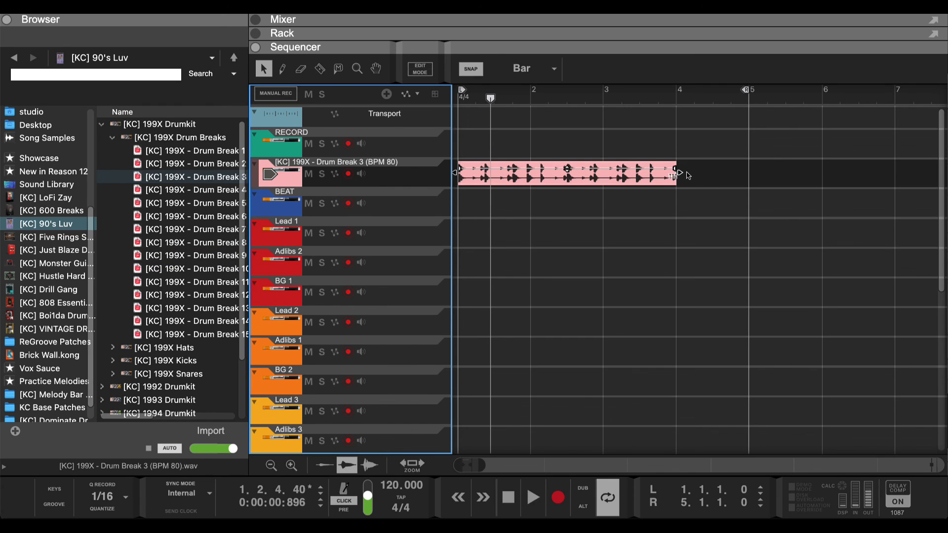
pyautogui.moveTo(677, 175); pyautogui.dragTo(749, 174)
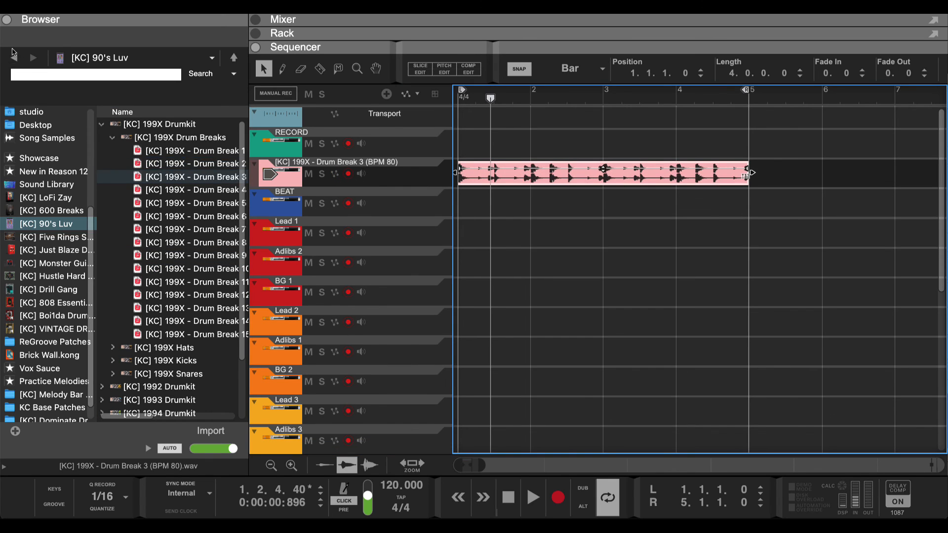
# Step: Hide the browser and play the drum break from the beginning of the sequence
pyautogui.click(7, 20)
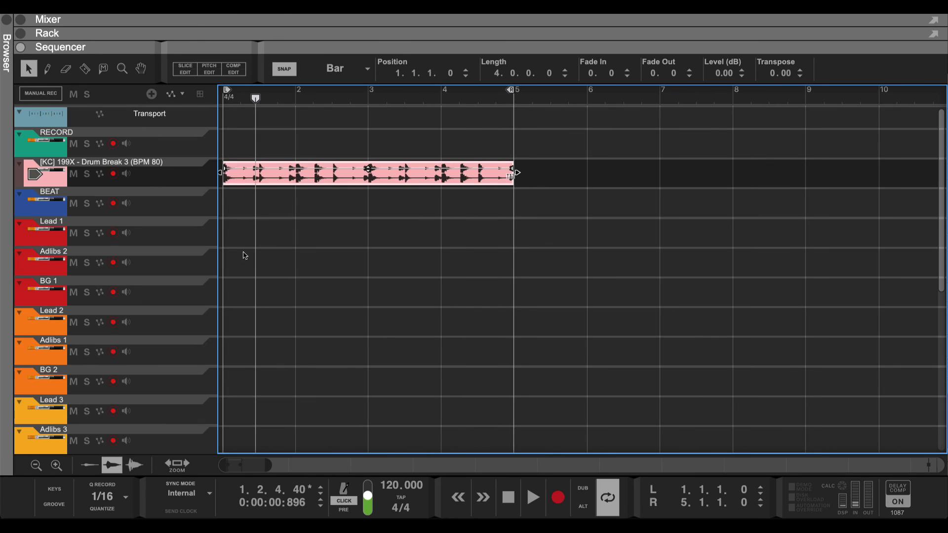
pyautogui.hotkey('shift', 'Return')
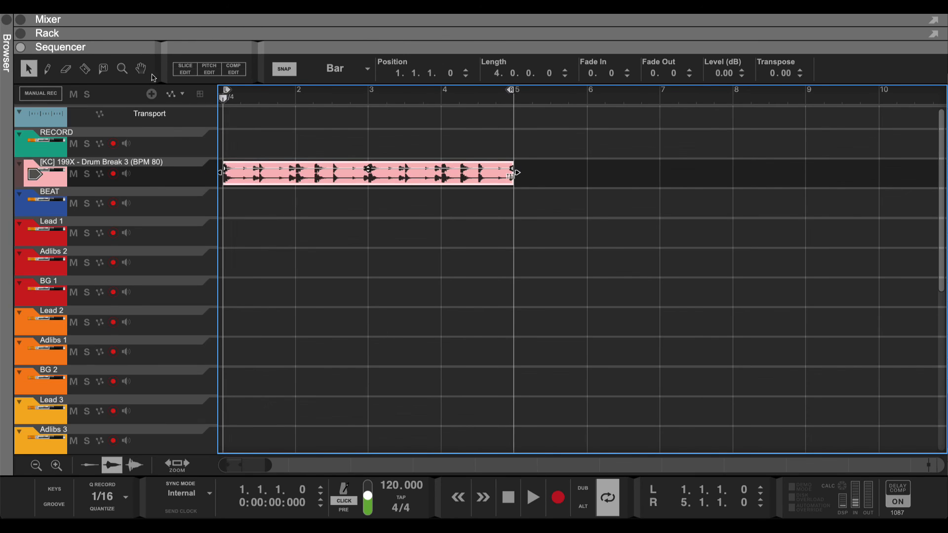
pyautogui.press('space')
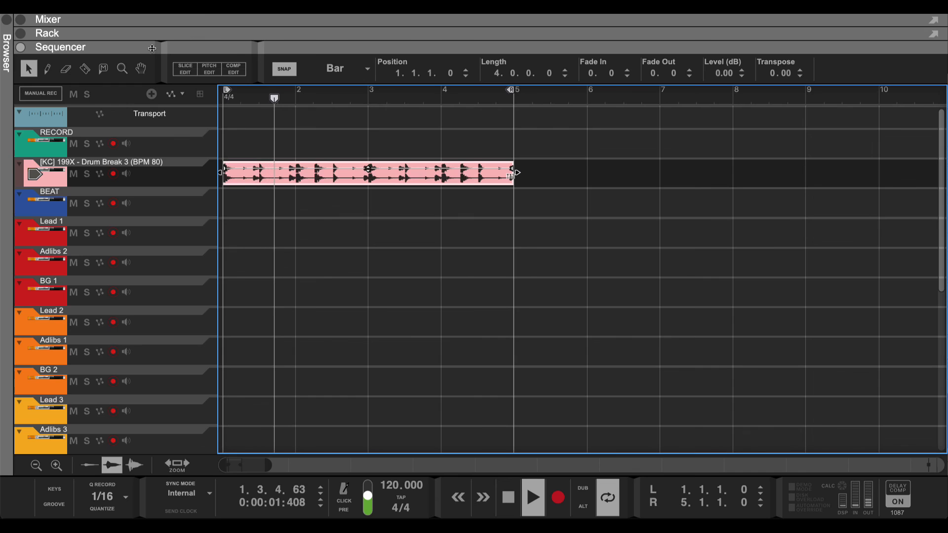
# Step: Show the rack, open the WLM Plus Stereo window, keep it open, and place it clear of the master devices
pyautogui.press('F6')
pyautogui.hscroll(-10, 118, 83)
pyautogui.scroll(5, 129, 153)
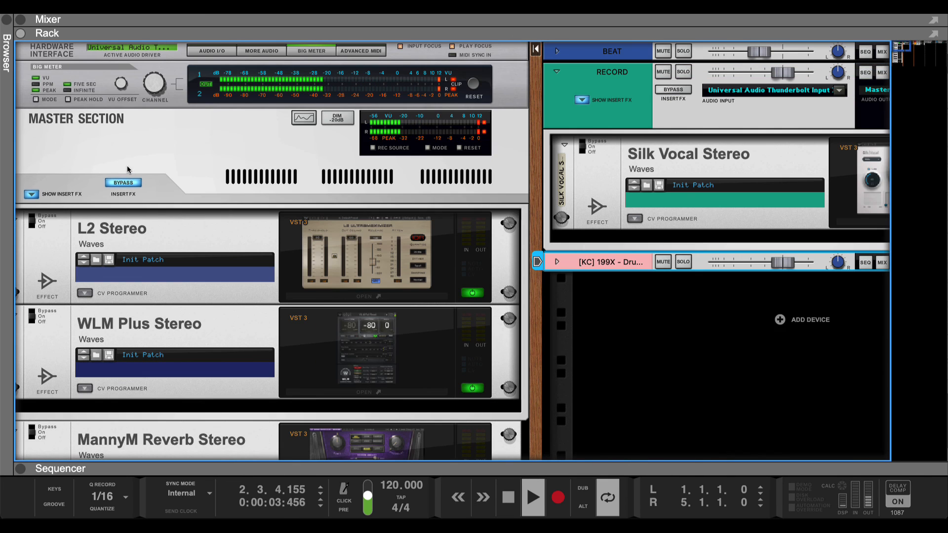
pyautogui.hscroll(-1, 198, 296)
pyautogui.click(206, 305)
pyautogui.press('Tab')
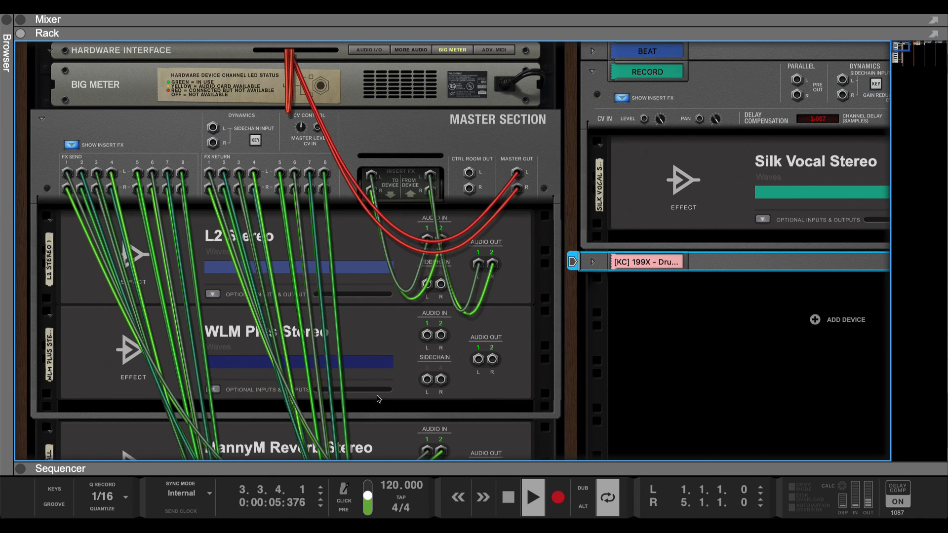
pyautogui.press('Tab')
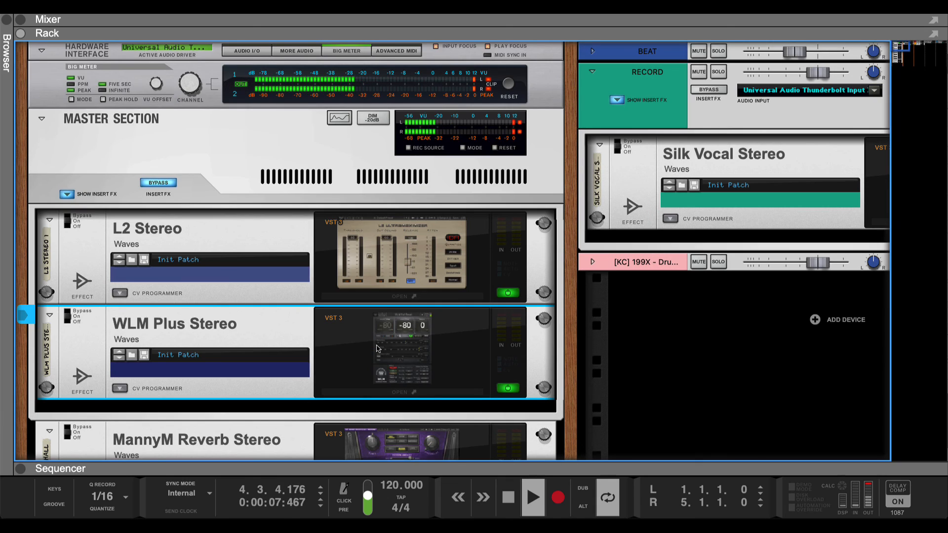
pyautogui.click(426, 394)
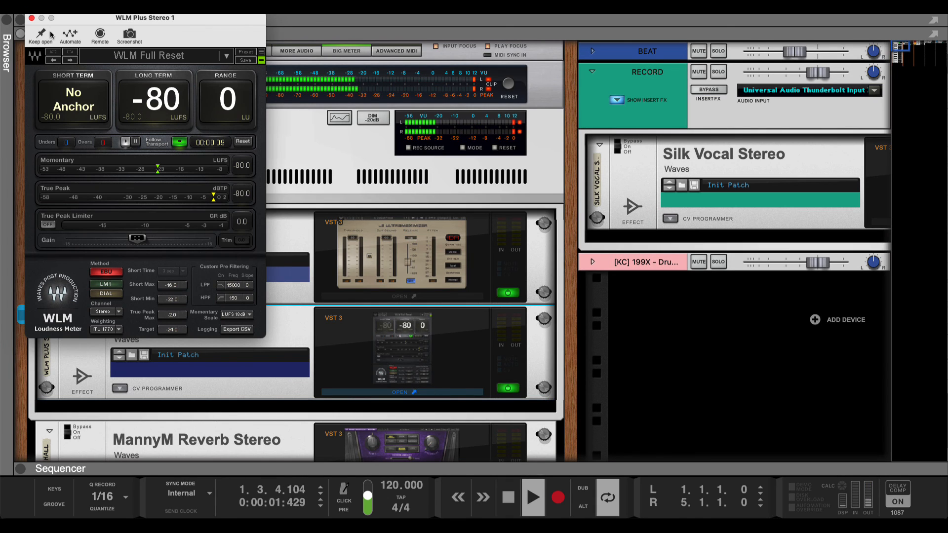
pyautogui.moveTo(88, 18); pyautogui.dragTo(688, 72)
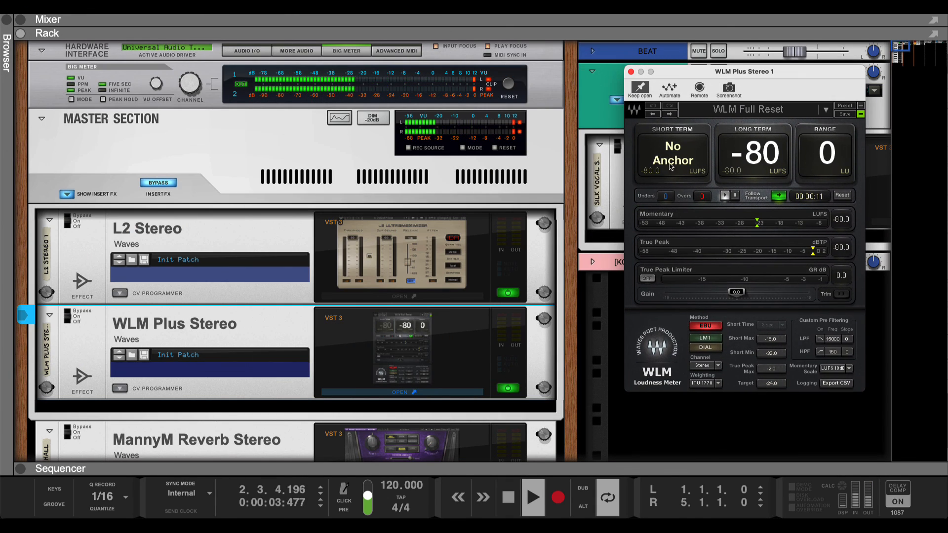
# Step: Turn the rack to its rear, stop playback, and show the Hardware Interface's Audio I/O panel
pyautogui.press('Tab')
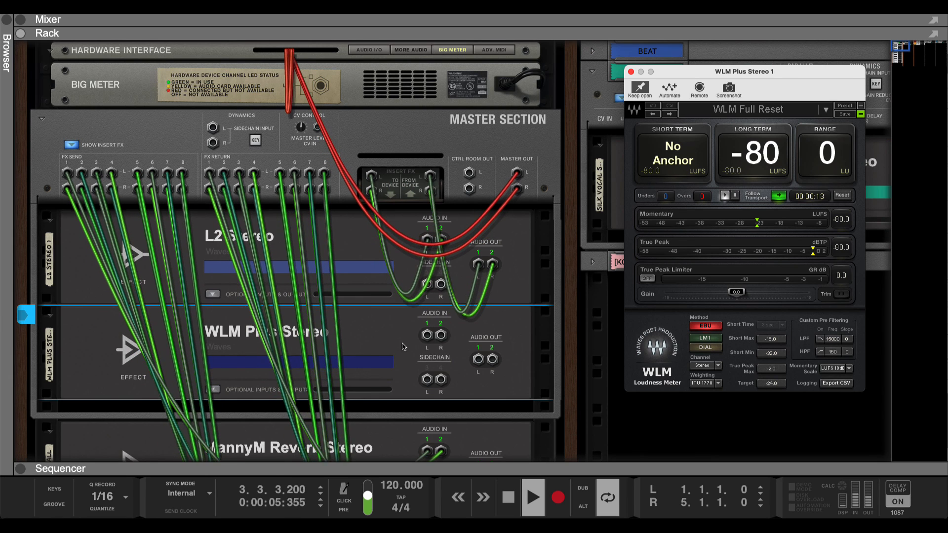
pyautogui.click(375, 354)
pyautogui.press('space')
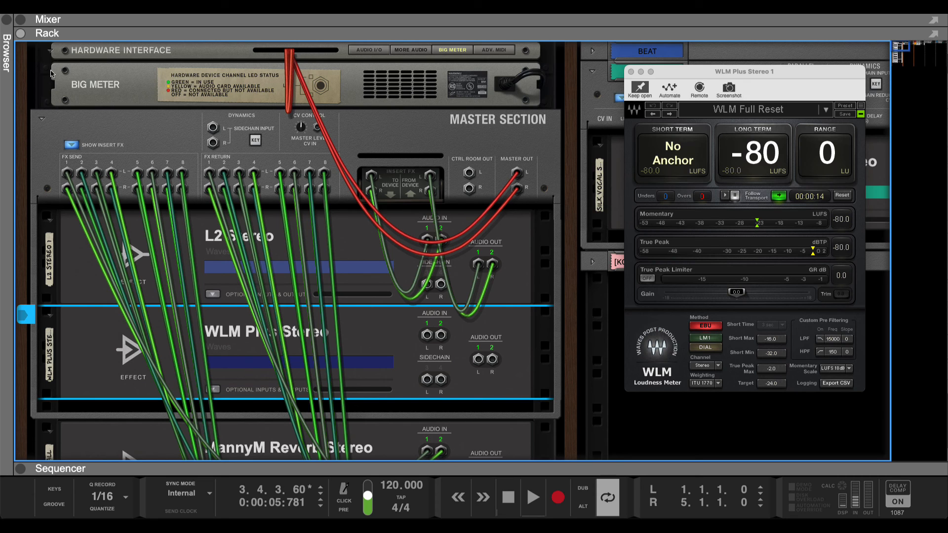
pyautogui.click(48, 51)
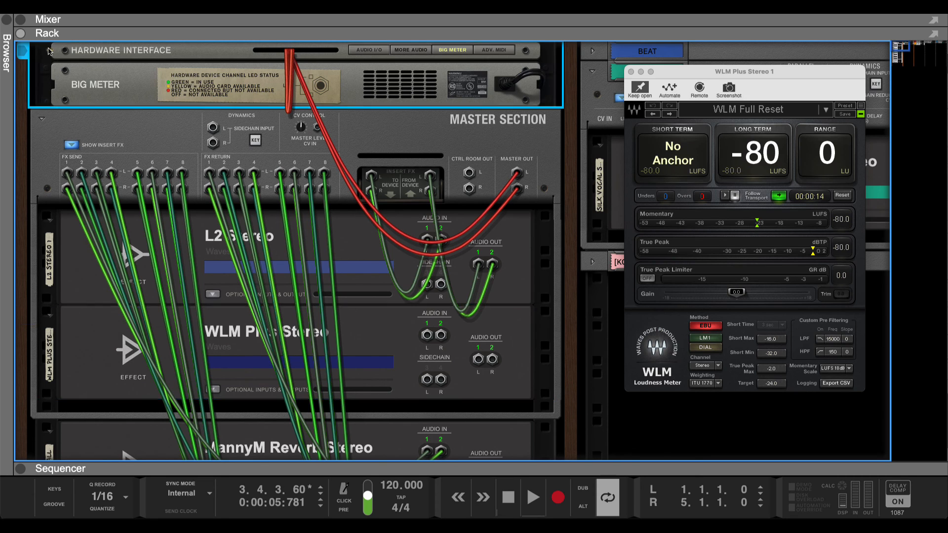
pyautogui.click(49, 50)
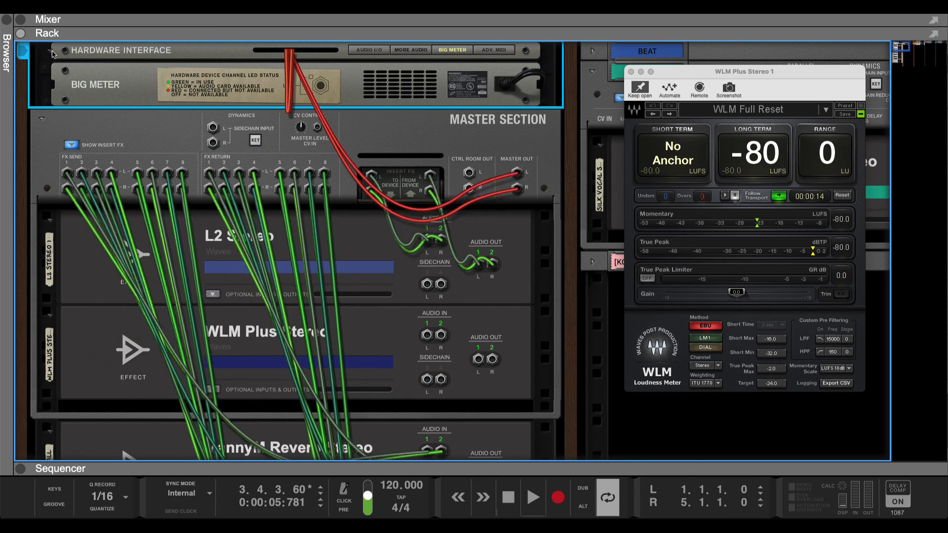
pyautogui.click(364, 50)
pyautogui.scroll(-1, 429, 204)
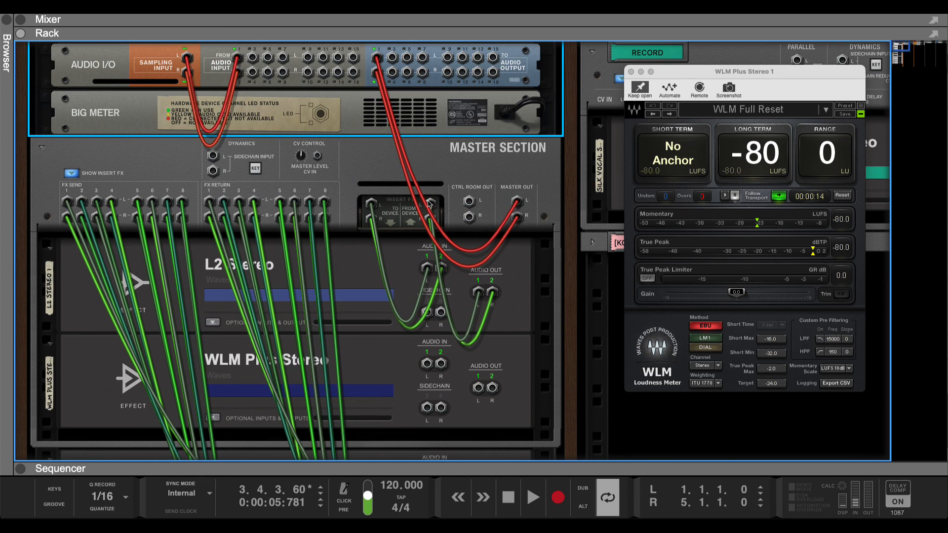
pyautogui.scroll(-1, 429, 205)
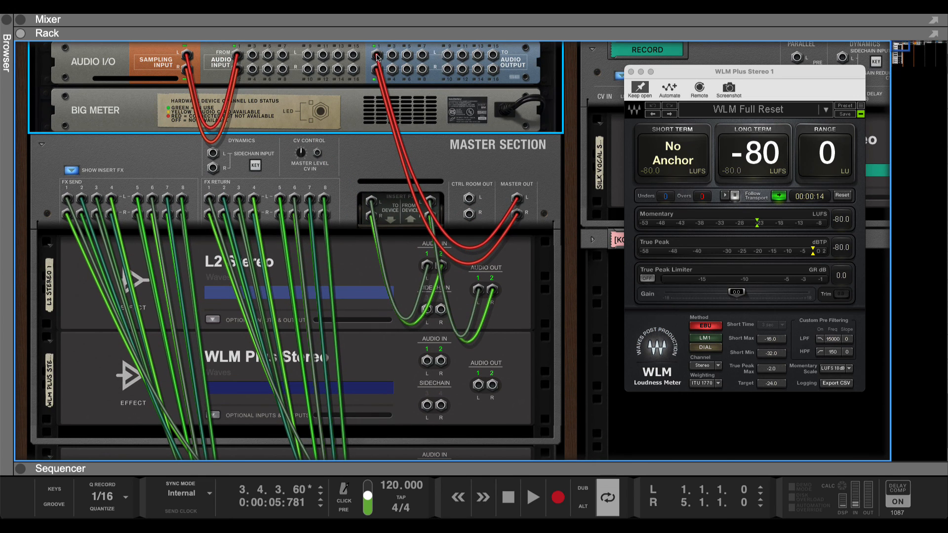
# Step: Cable Master Out L and R into WLM Plus Stereo and its outputs to hardware Audio Output 1 and 2, playing the drum break
pyautogui.moveTo(377, 57); pyautogui.dragTo(439, 383)
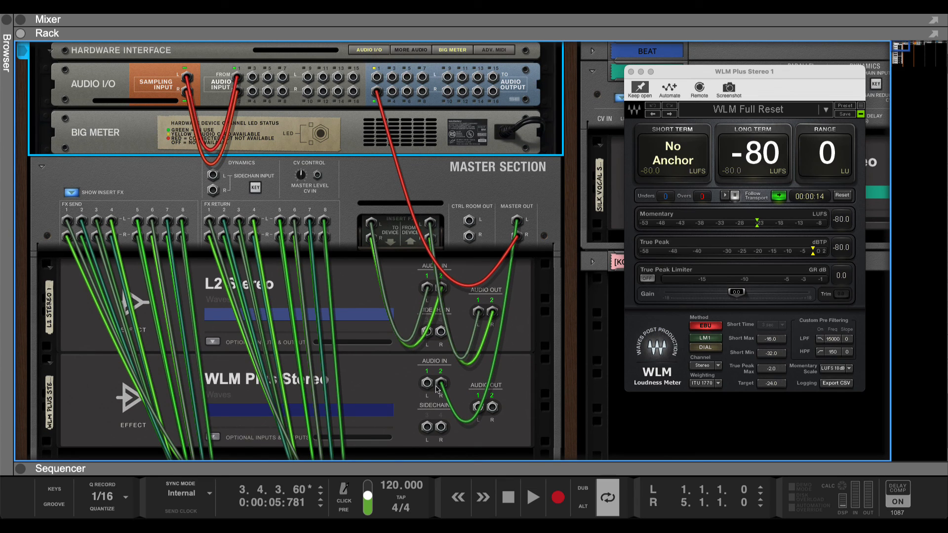
pyautogui.click(437, 390)
pyautogui.press('space')
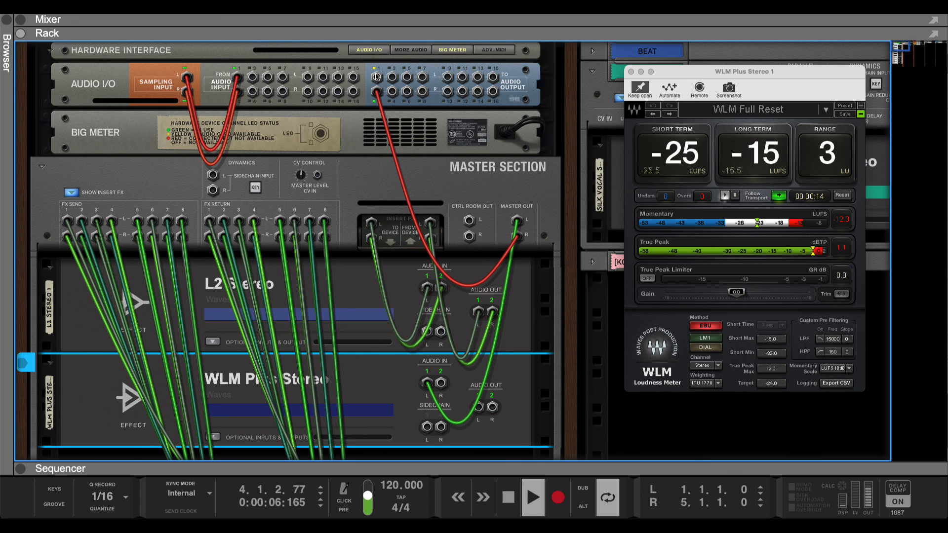
pyautogui.moveTo(377, 92)
pyautogui.mouseDown()
pyautogui.moveTo(424, 230)
pyautogui.moveTo(435, 371)
pyautogui.moveTo(478, 406)
pyautogui.moveTo(390, 269)
pyautogui.moveTo(377, 77)
pyautogui.mouseUp()
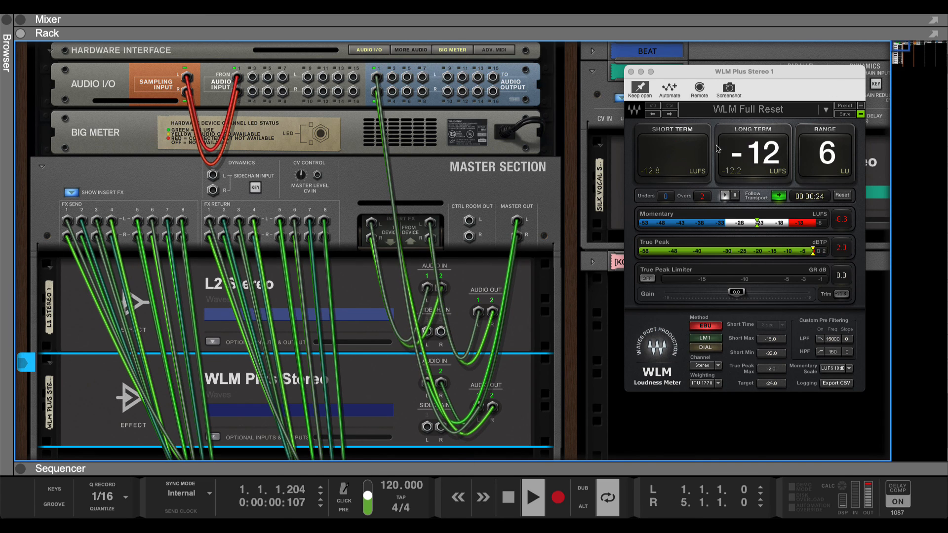
# Step: Turn off the master insert bypass from the rack's front and check the drum break on the L2 and WLM Plus meters
pyautogui.press('Tab')
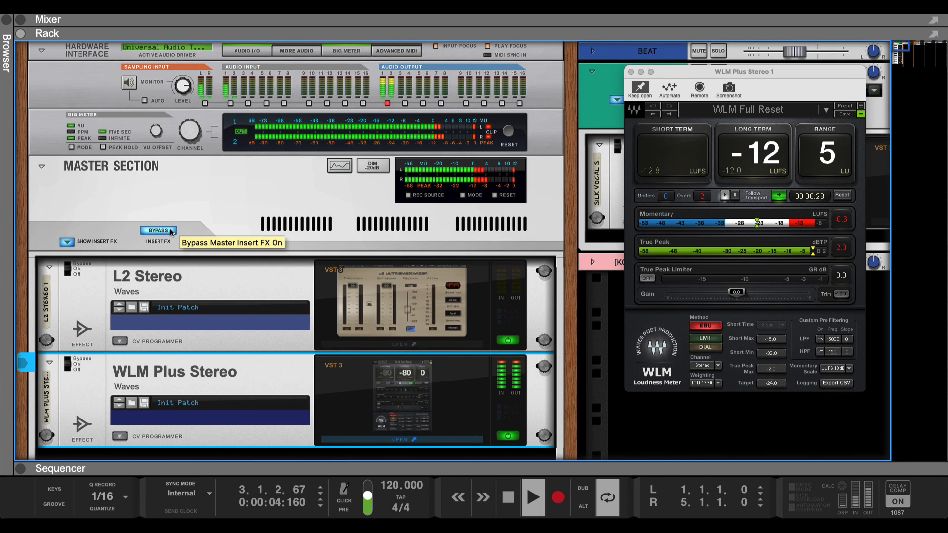
pyautogui.click(237, 229)
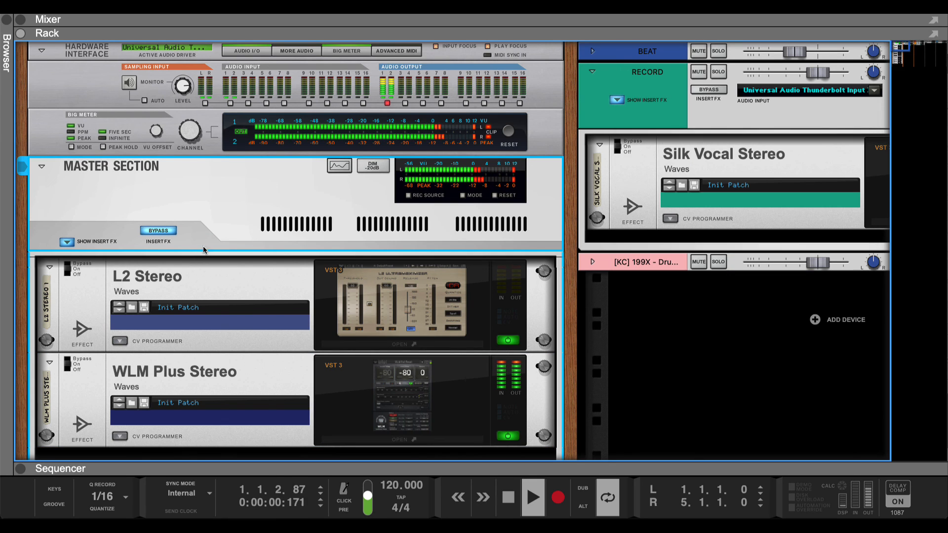
pyautogui.click(167, 229)
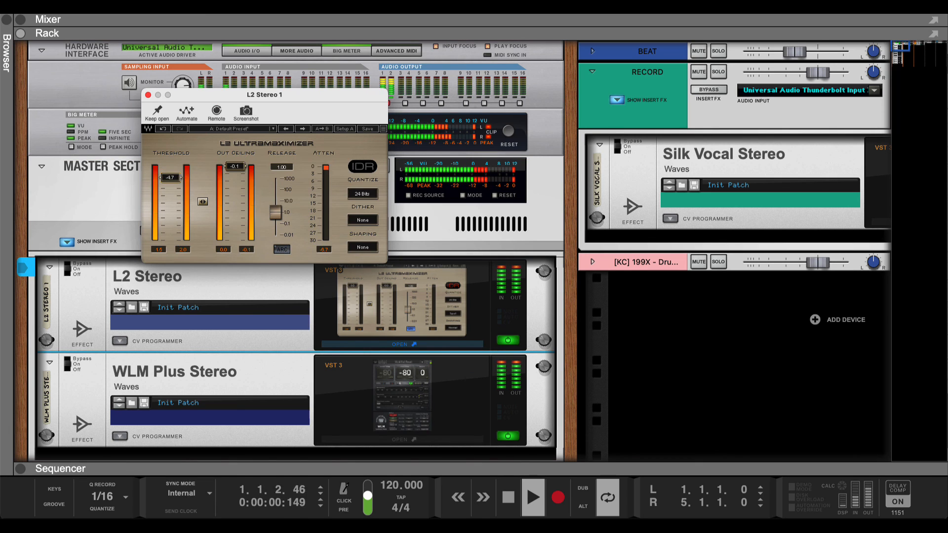
pyautogui.click(384, 441)
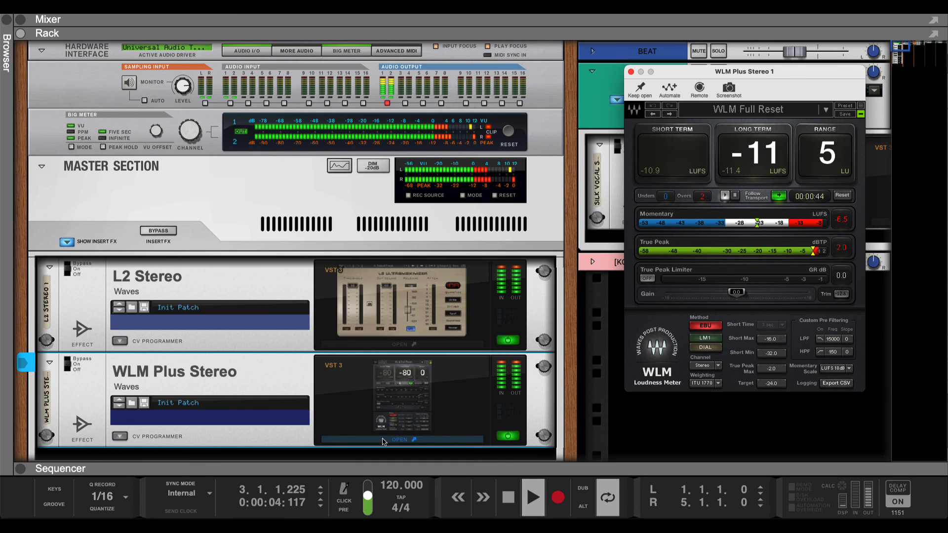
# Step: Set the L2 Stereo threshold to 0.0, stop playback, and close the plug-in window
pyautogui.click(349, 344)
pyautogui.moveTo(169, 178); pyautogui.dragTo(159, 165)
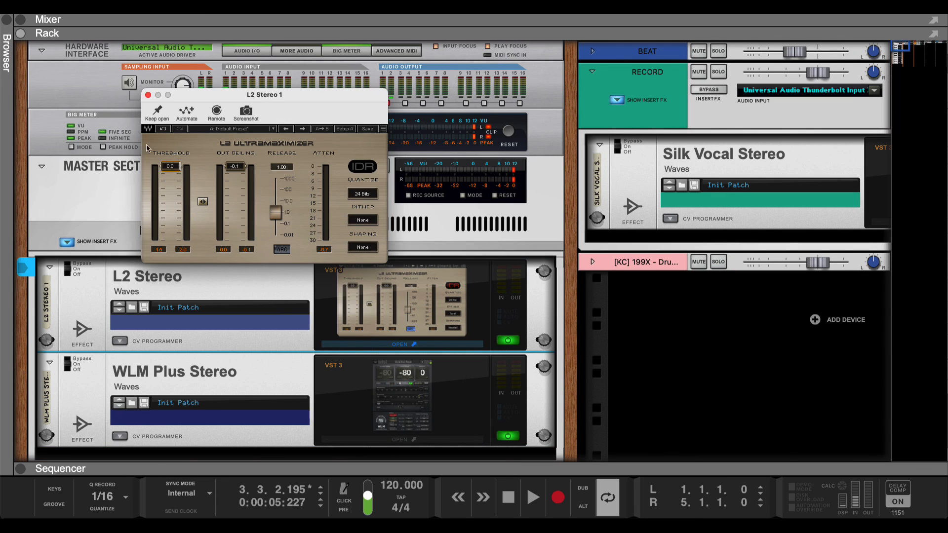
pyautogui.click(148, 95)
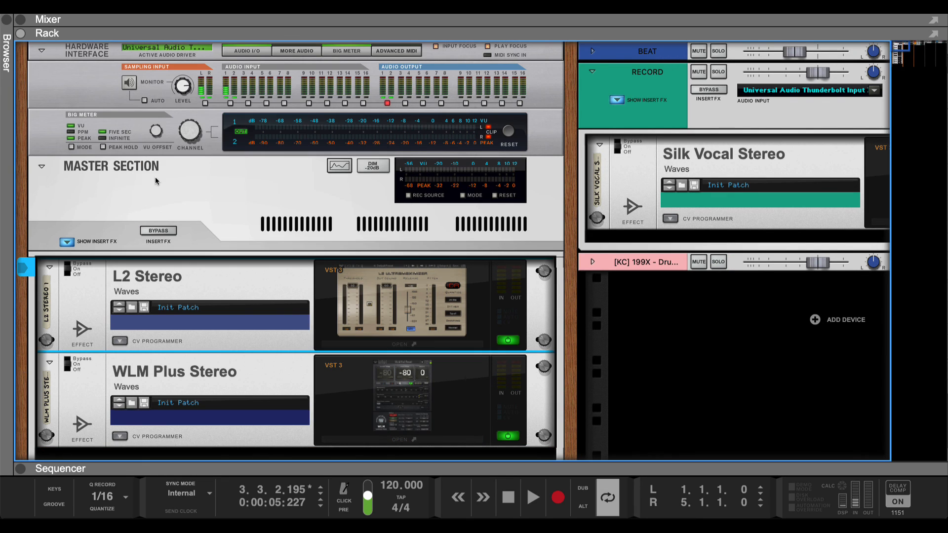
pyautogui.click(157, 189)
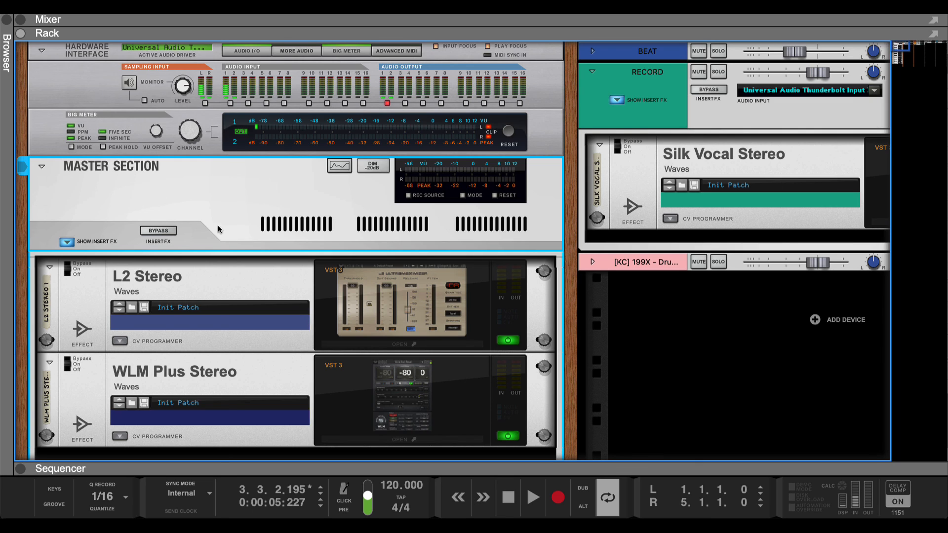
# Step: Hide the RECORD track's insert effects and delete the [KC] 199X drum break track
pyautogui.click(616, 100)
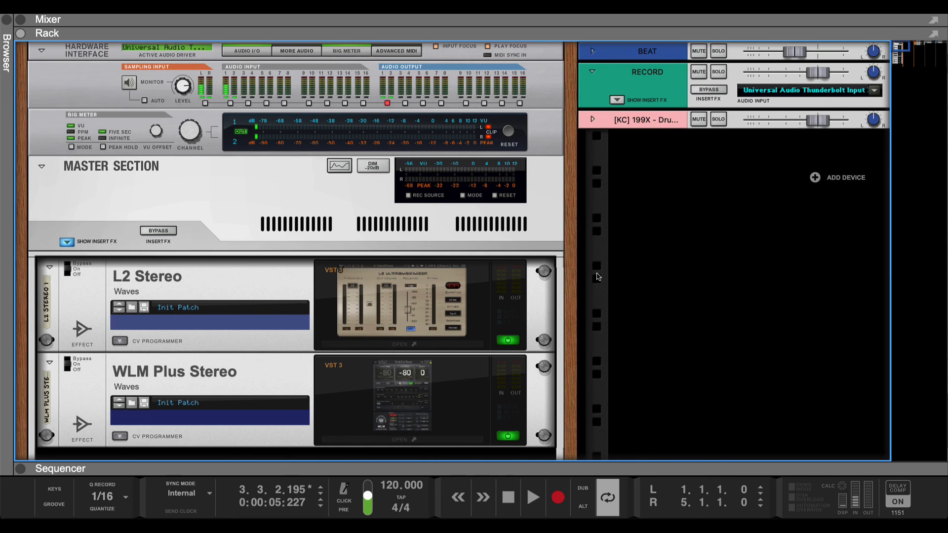
pyautogui.hscroll(1, 573, 227)
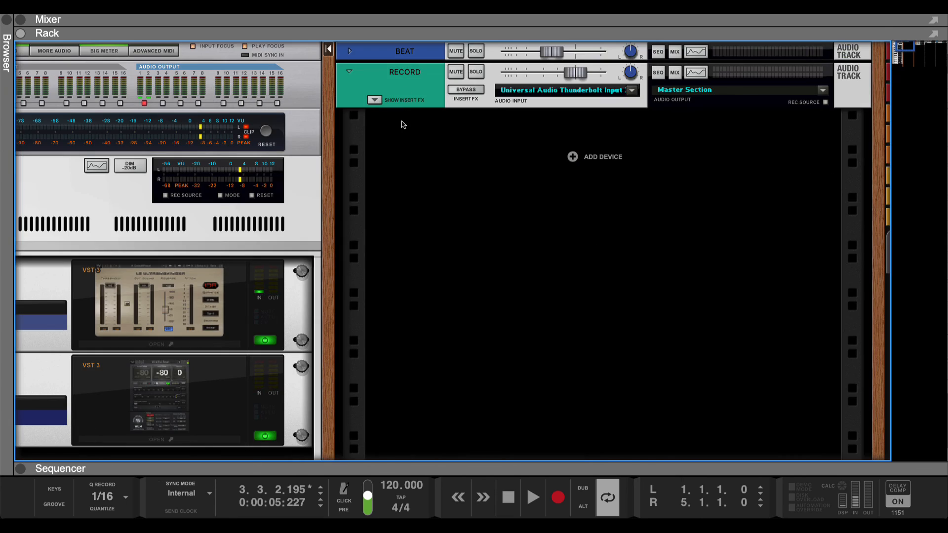
pyautogui.hscroll(-5, 407, 133)
# Step: View the Hardware Interface's More Audio and Advanced MIDI panels, leaving only Audio I/O and Big Meter shown
pyautogui.click(296, 51)
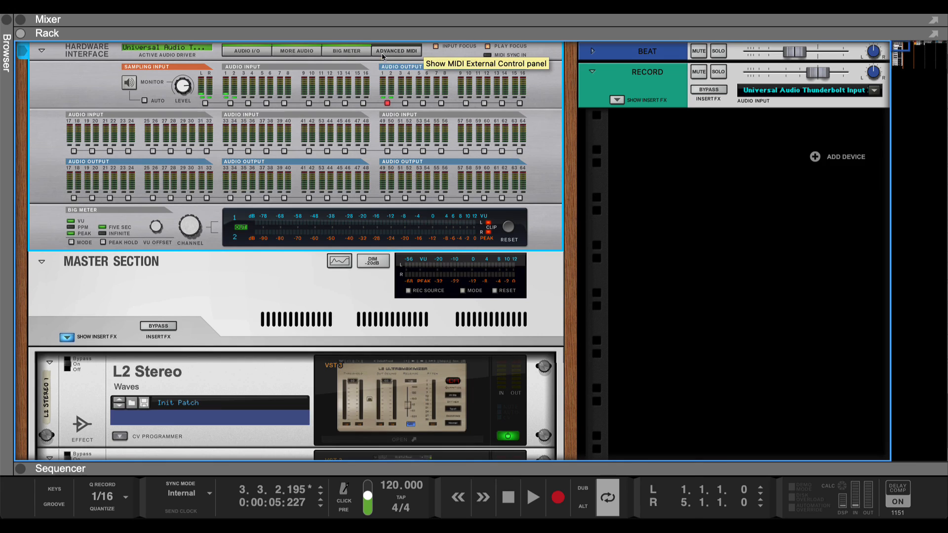
pyautogui.click(388, 52)
pyautogui.click(296, 51)
pyautogui.click(396, 51)
pyautogui.click(247, 50)
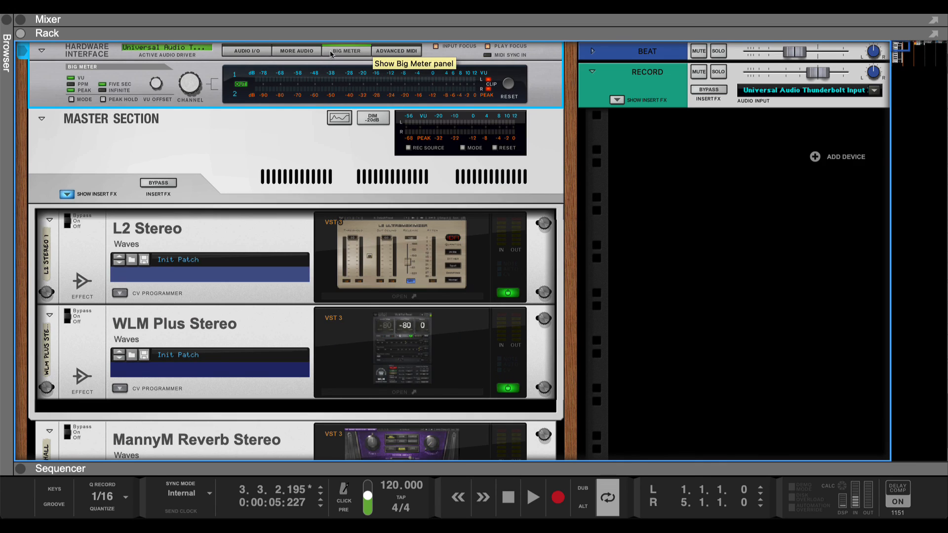
pyautogui.click(247, 51)
pyautogui.click(347, 51)
pyautogui.click(347, 51)
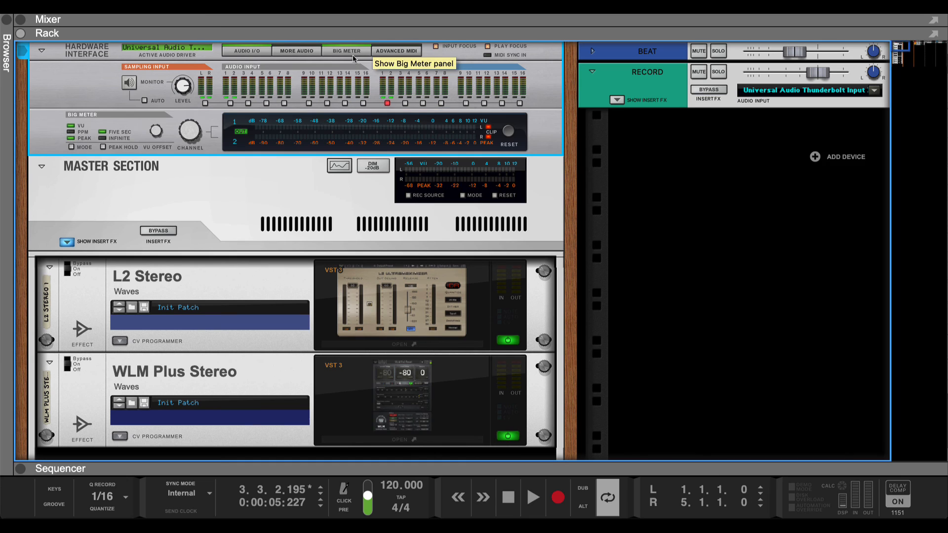
# Step: Bypass the Master Section's insert effects and look across the lead, chorus and harmony rack columns
pyautogui.click(188, 228)
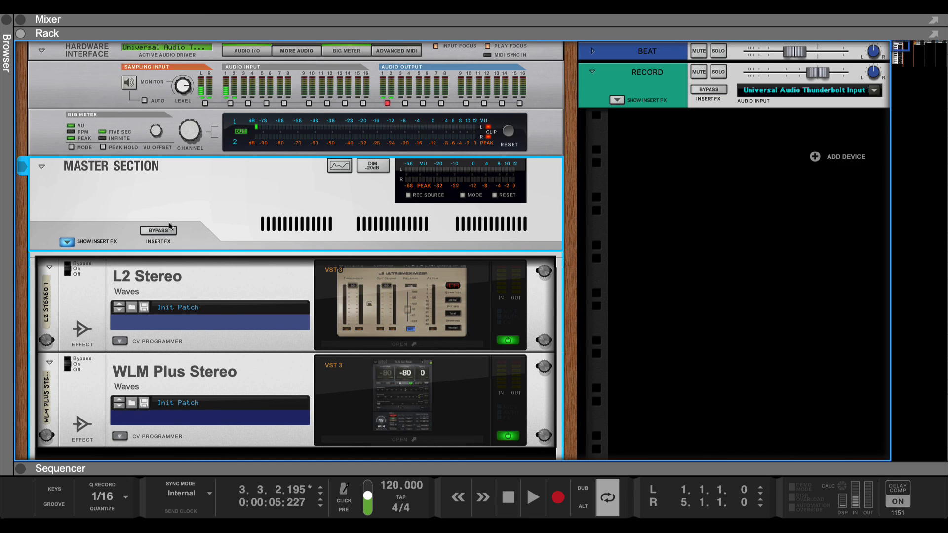
pyautogui.hscroll(5, 540, 179)
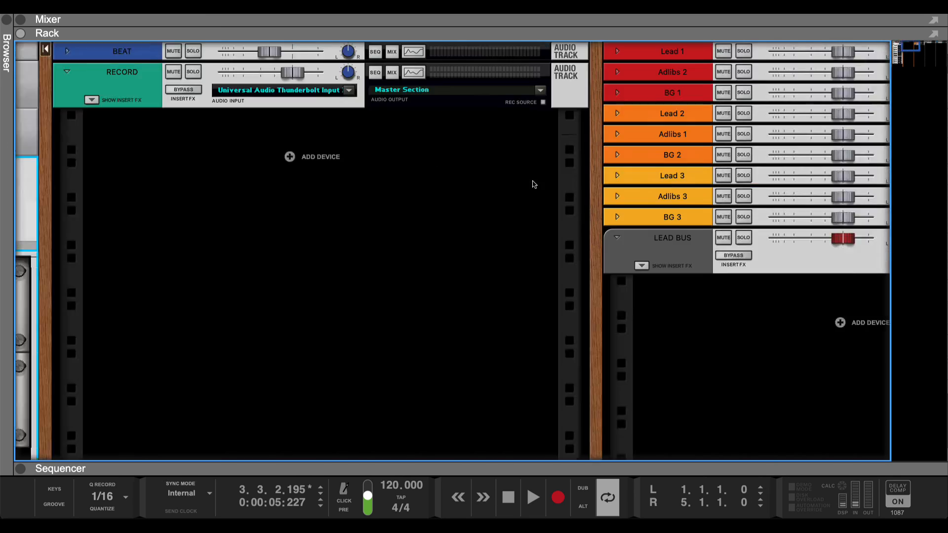
pyautogui.hscroll(10, 440, 211)
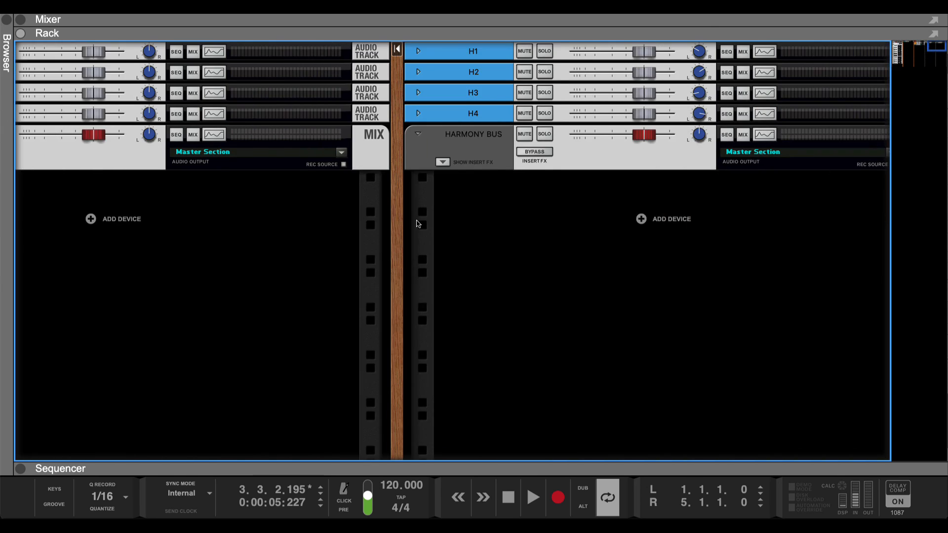
pyautogui.hscroll(-10, 416, 224)
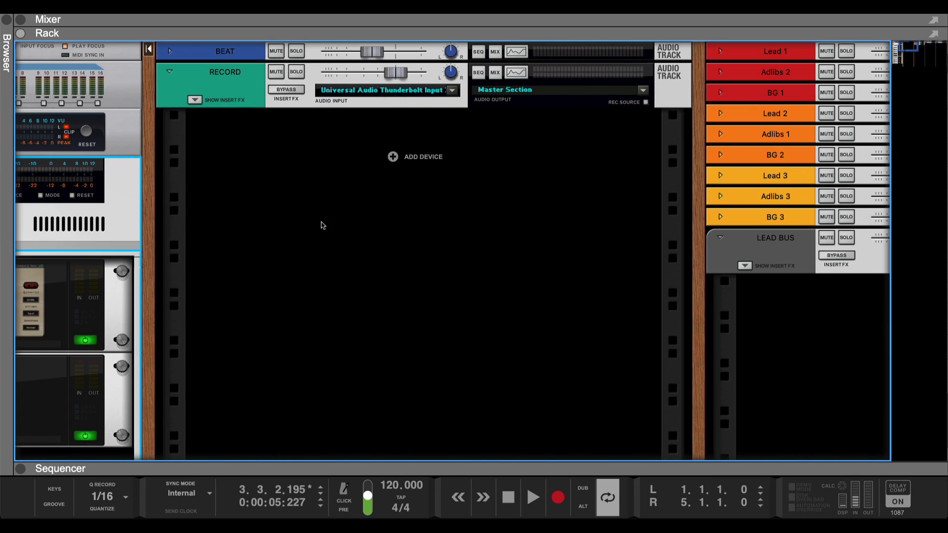
# Step: Review the finished rack layout, from the BEAT and RECORD tracks through the vocal buses to the send effects
pyautogui.click(241, 60)
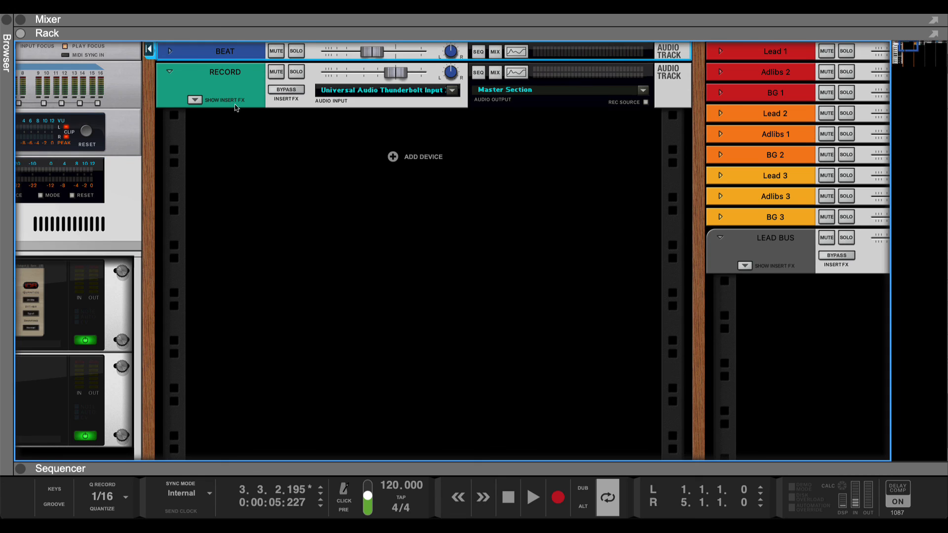
pyautogui.hscroll(1, 229, 171)
pyautogui.hscroll(10, 198, 198)
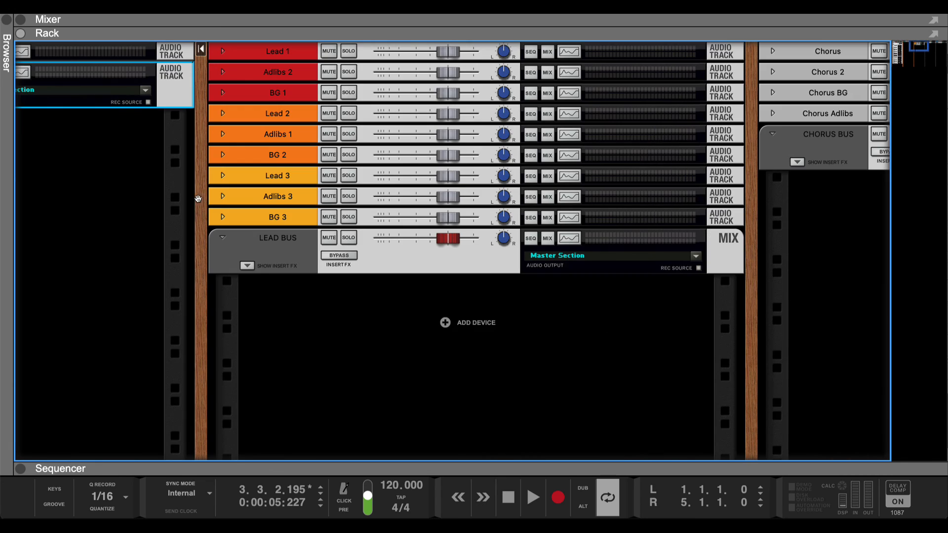
pyautogui.hscroll(10, 292, 311)
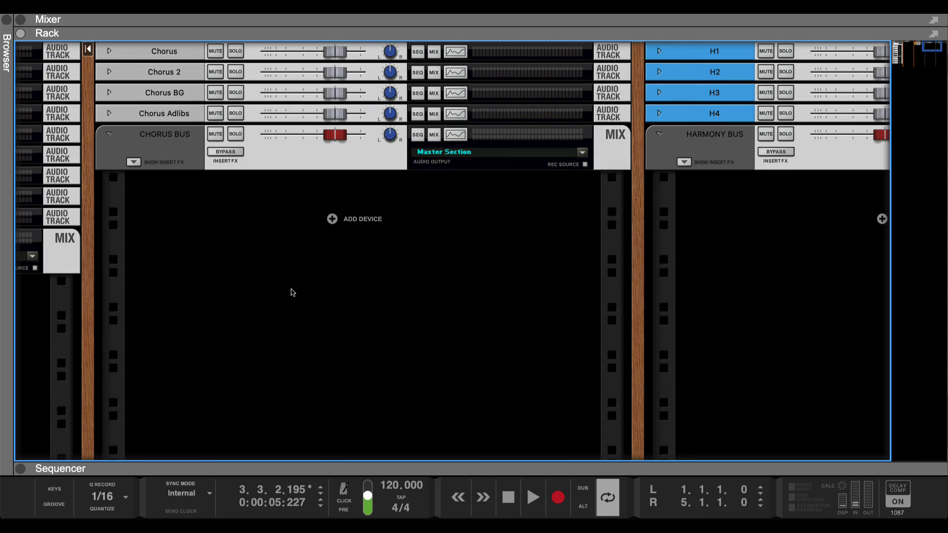
pyautogui.hscroll(-20, 271, 294)
pyautogui.scroll(-20, 269, 295)
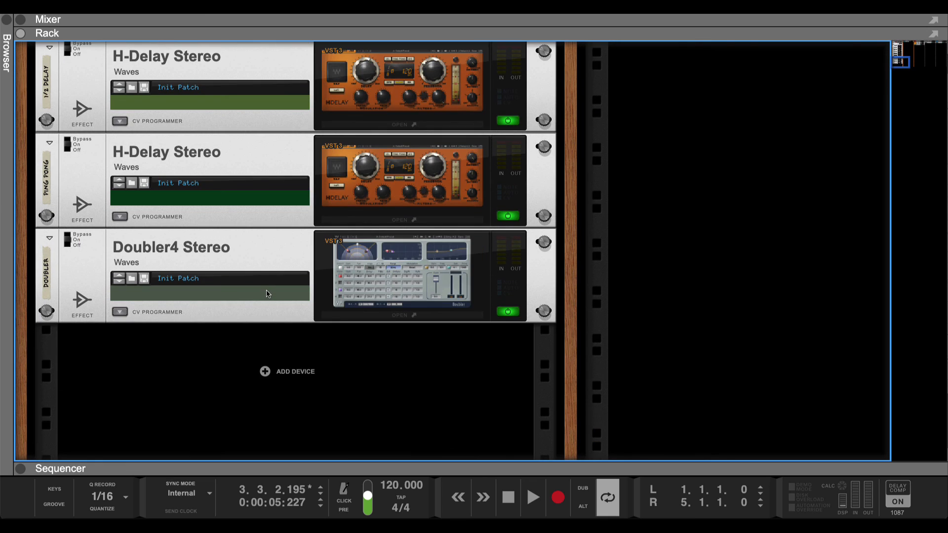
pyautogui.scroll(10, 267, 294)
pyautogui.scroll(10, 267, 294)
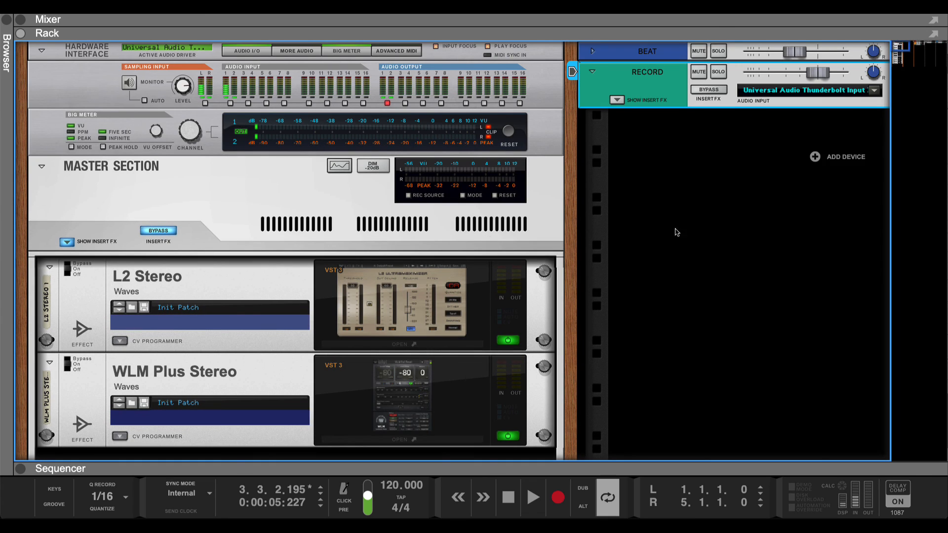
pyautogui.click(677, 233)
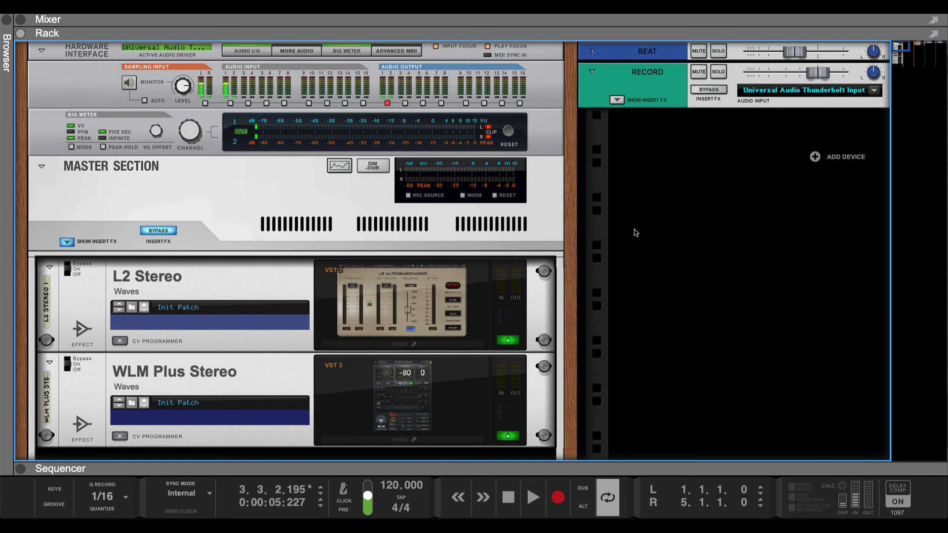